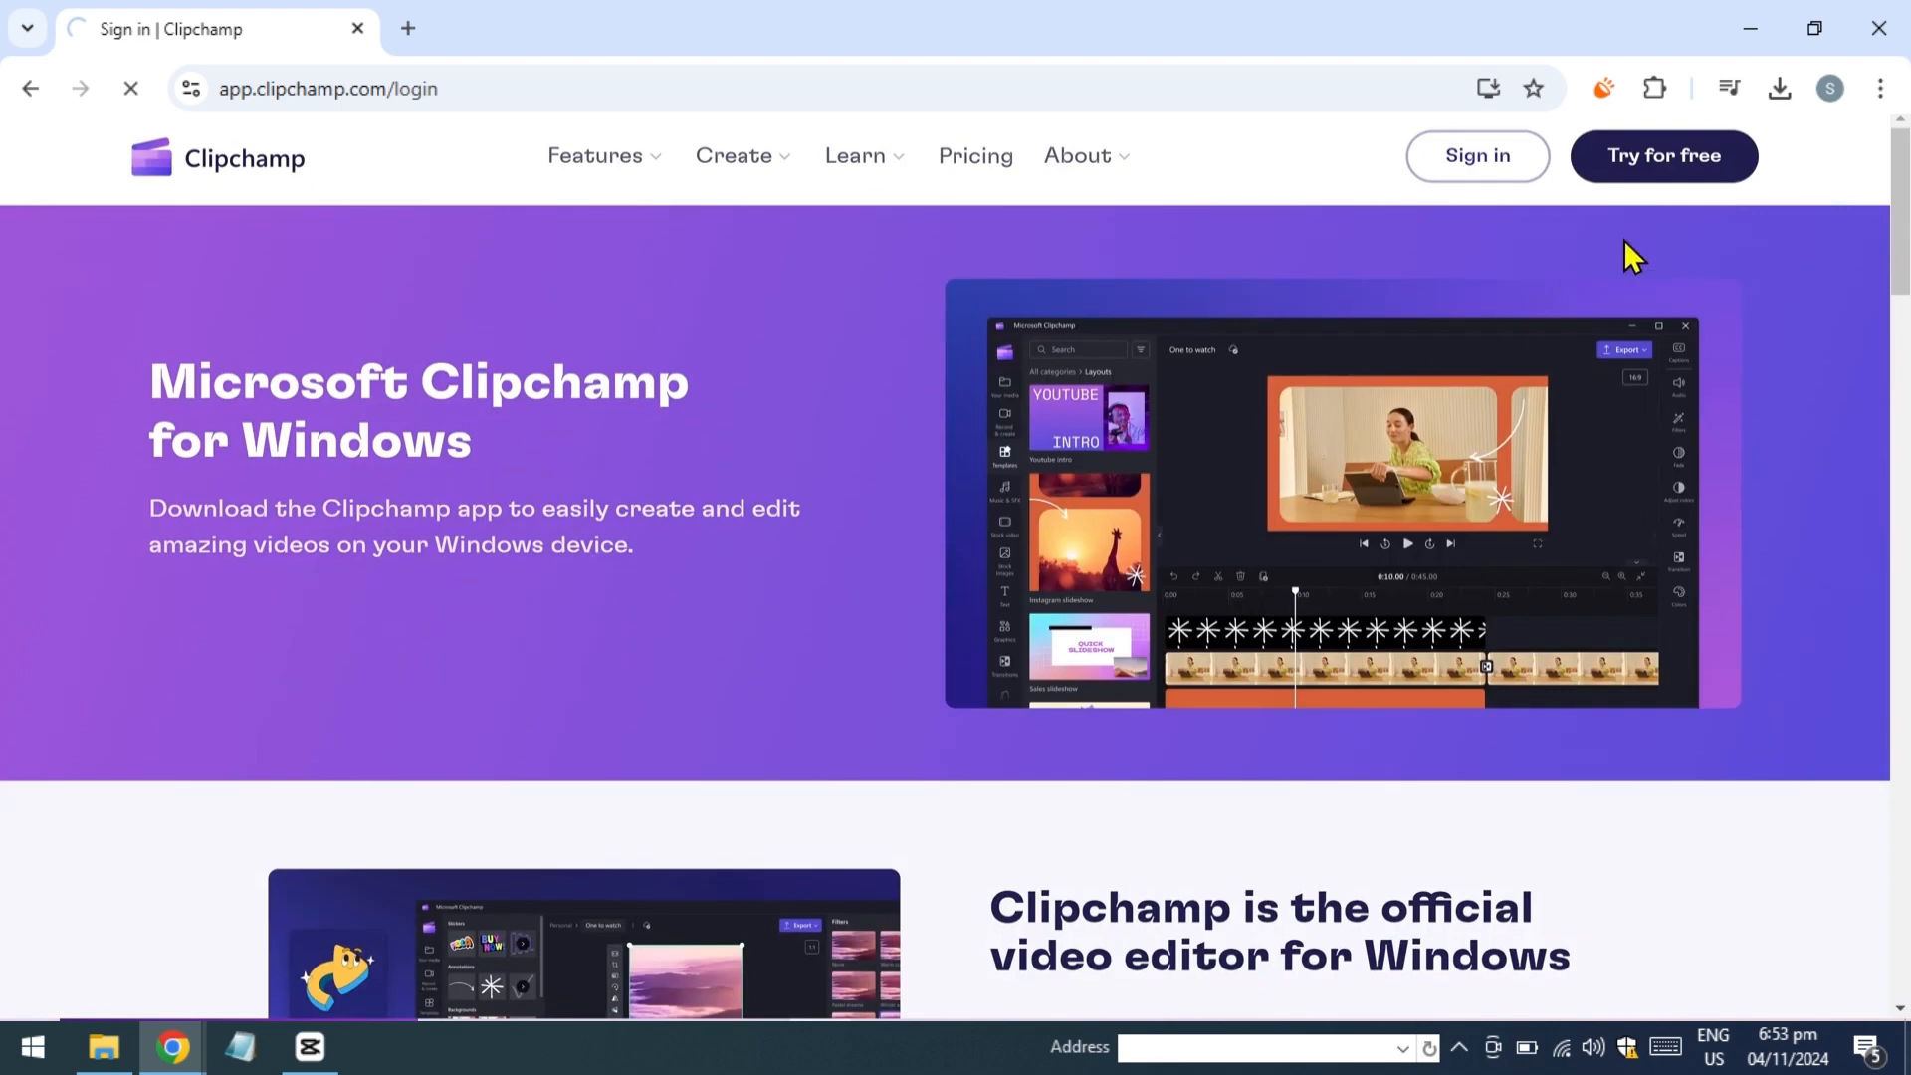
Sign in to Clipchamp with a personal Microsoft account, entering the account e-mail and the password.
click(1663, 185)
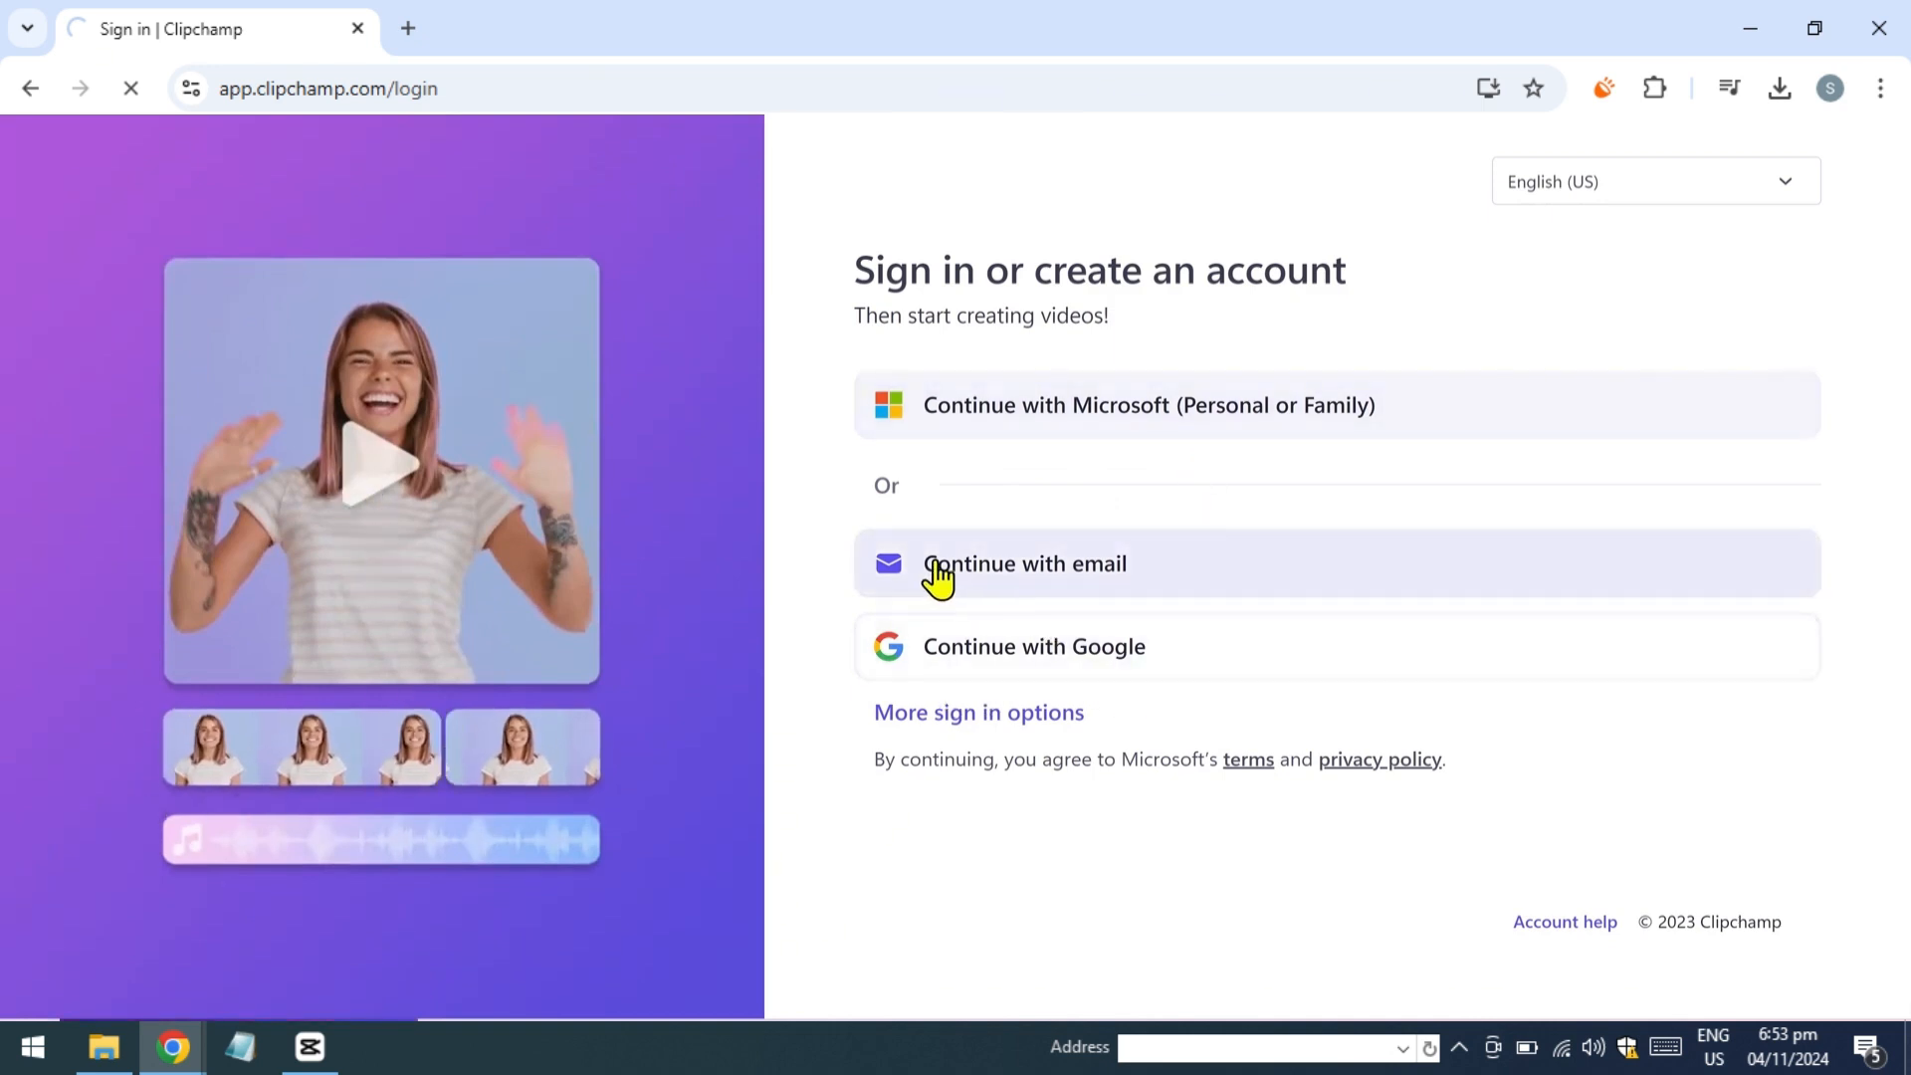
click(1072, 438)
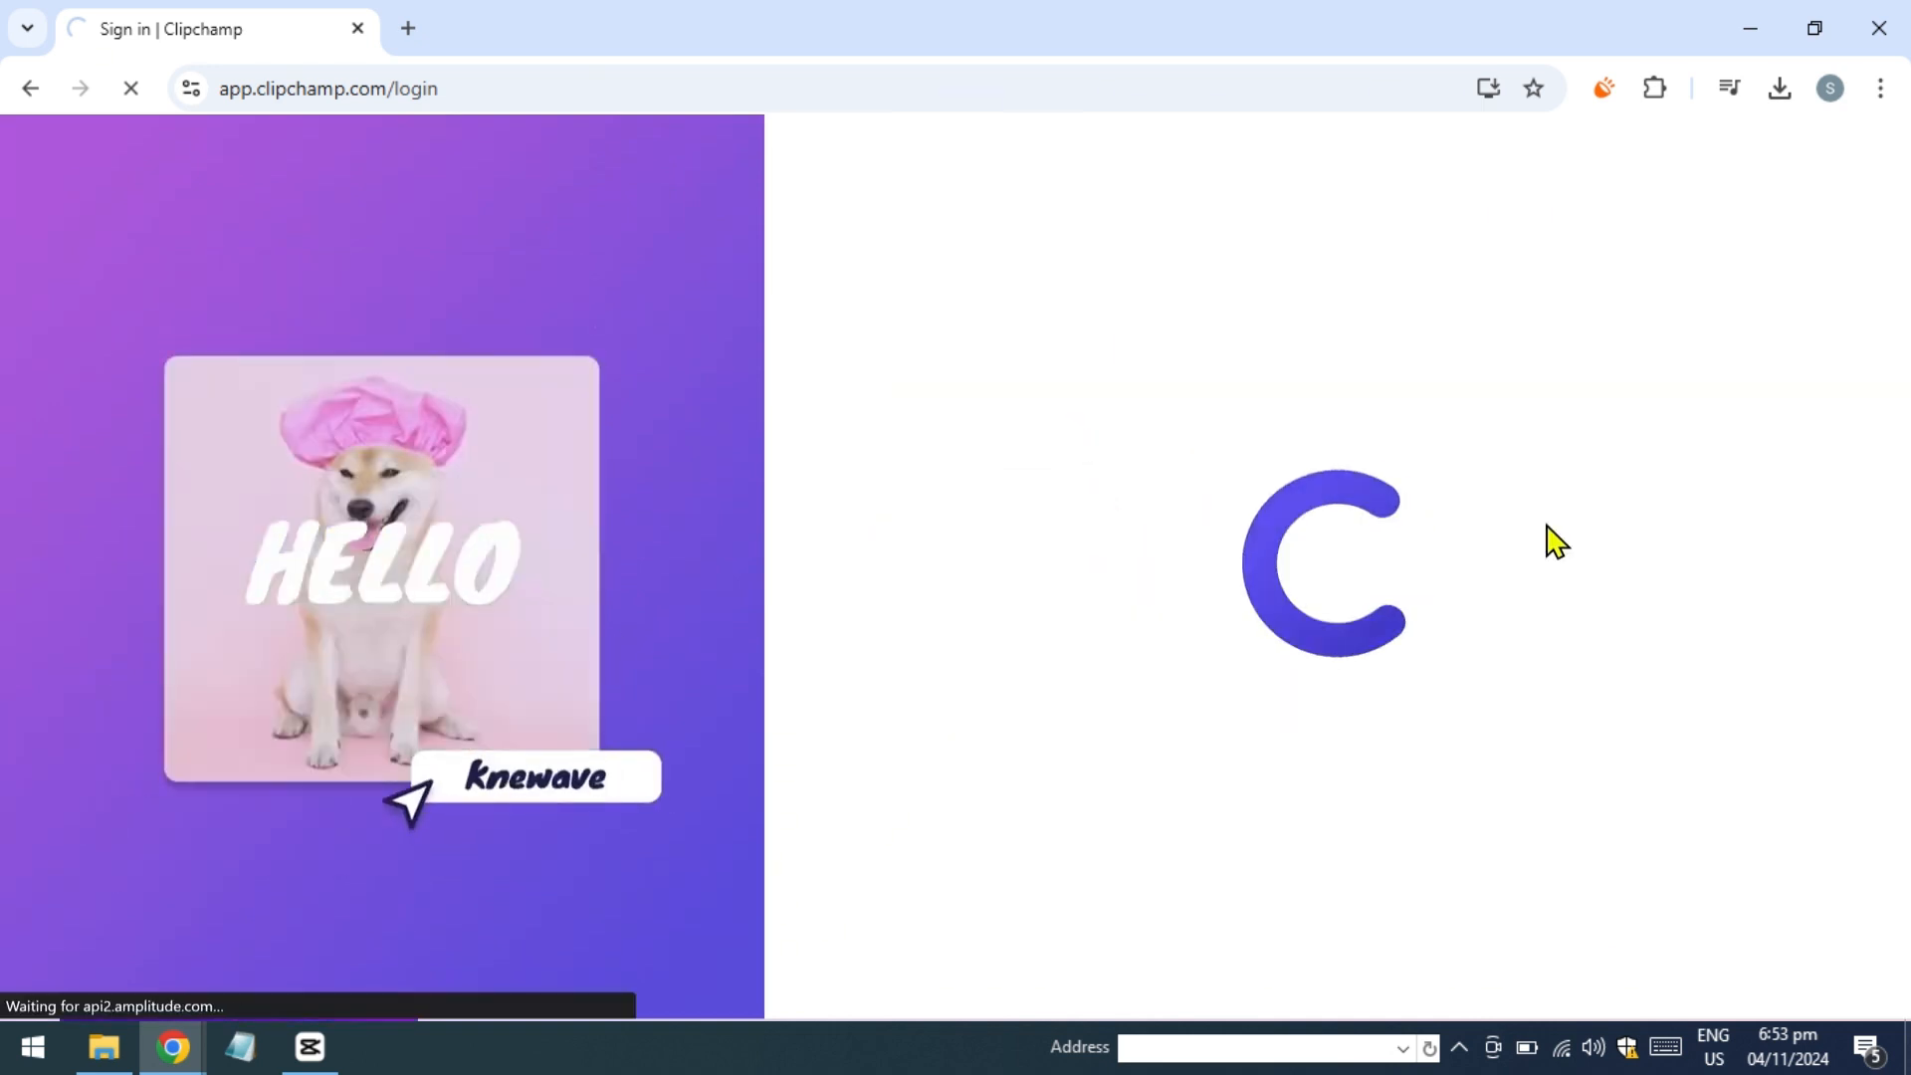
text(...@outlook.com)
key(Return)
text(••••••)
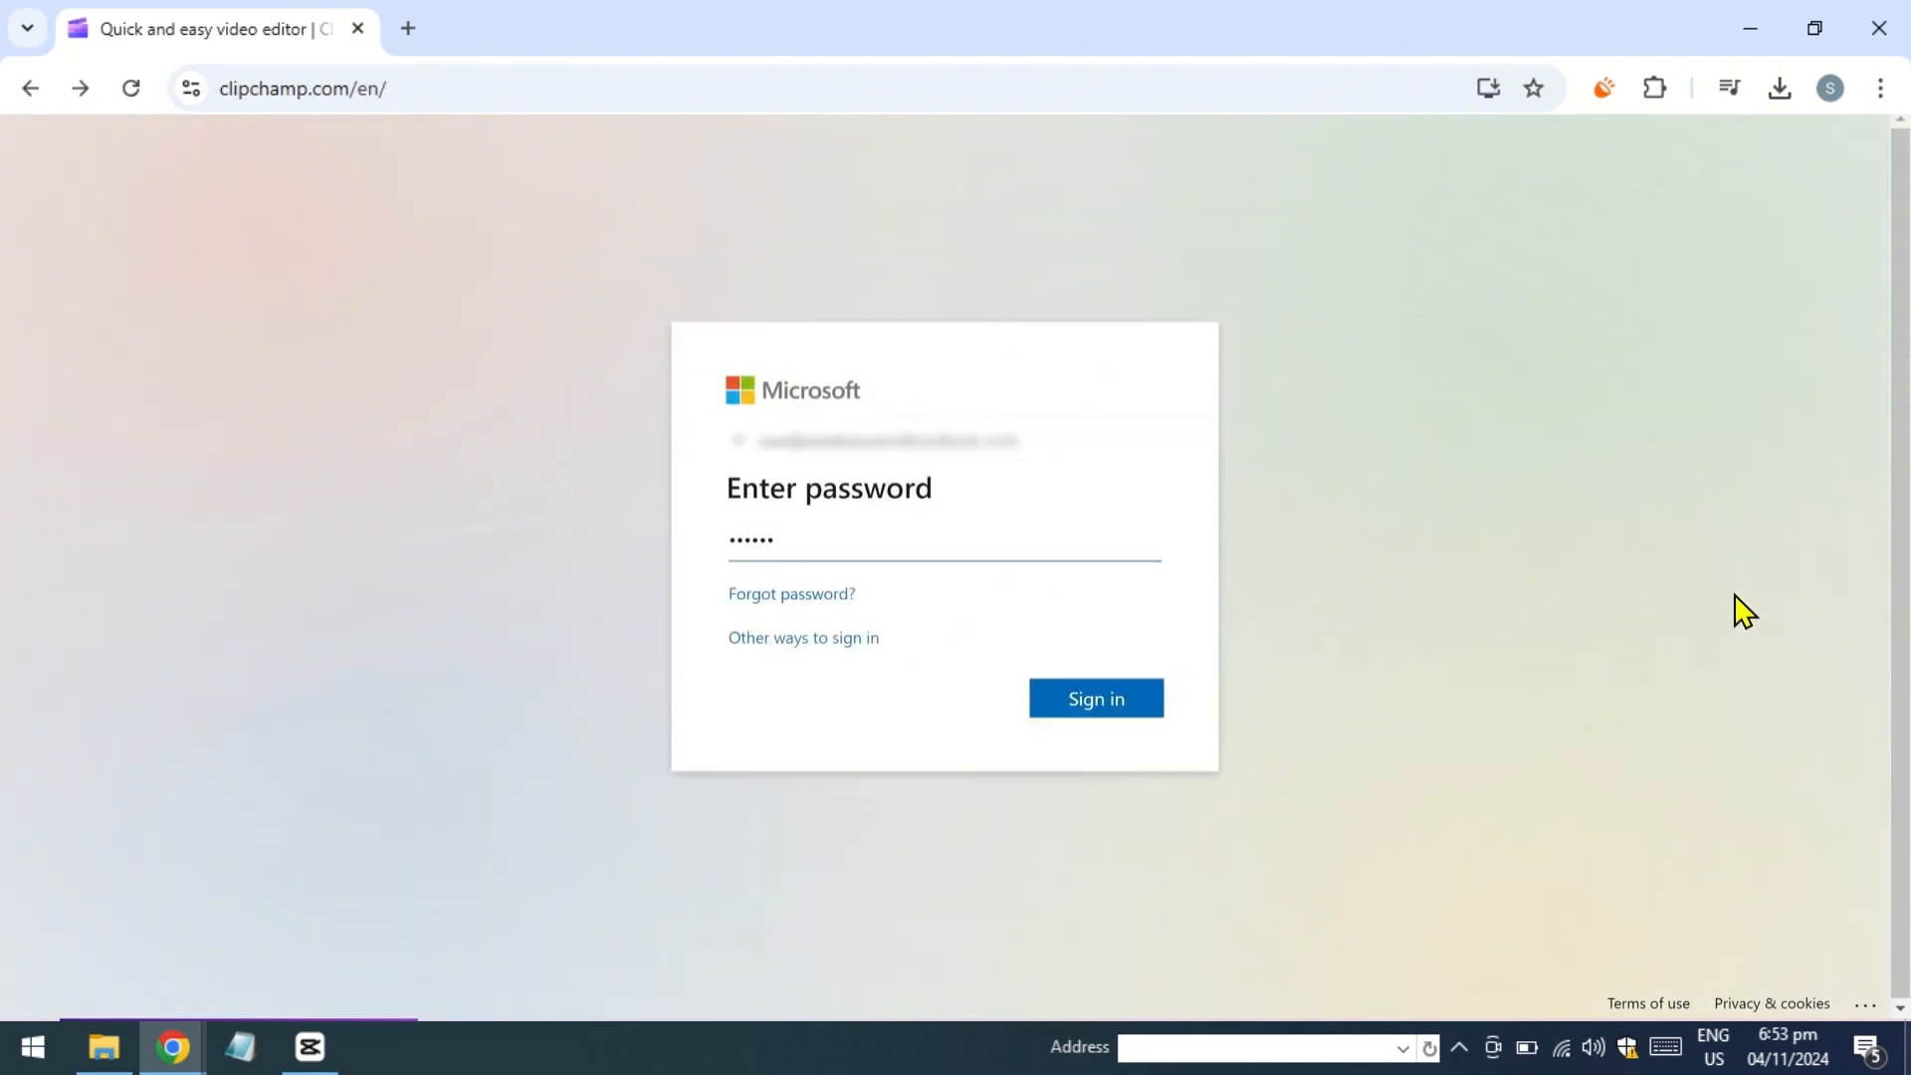
text(•••••••)
key(Return)
key(Return)
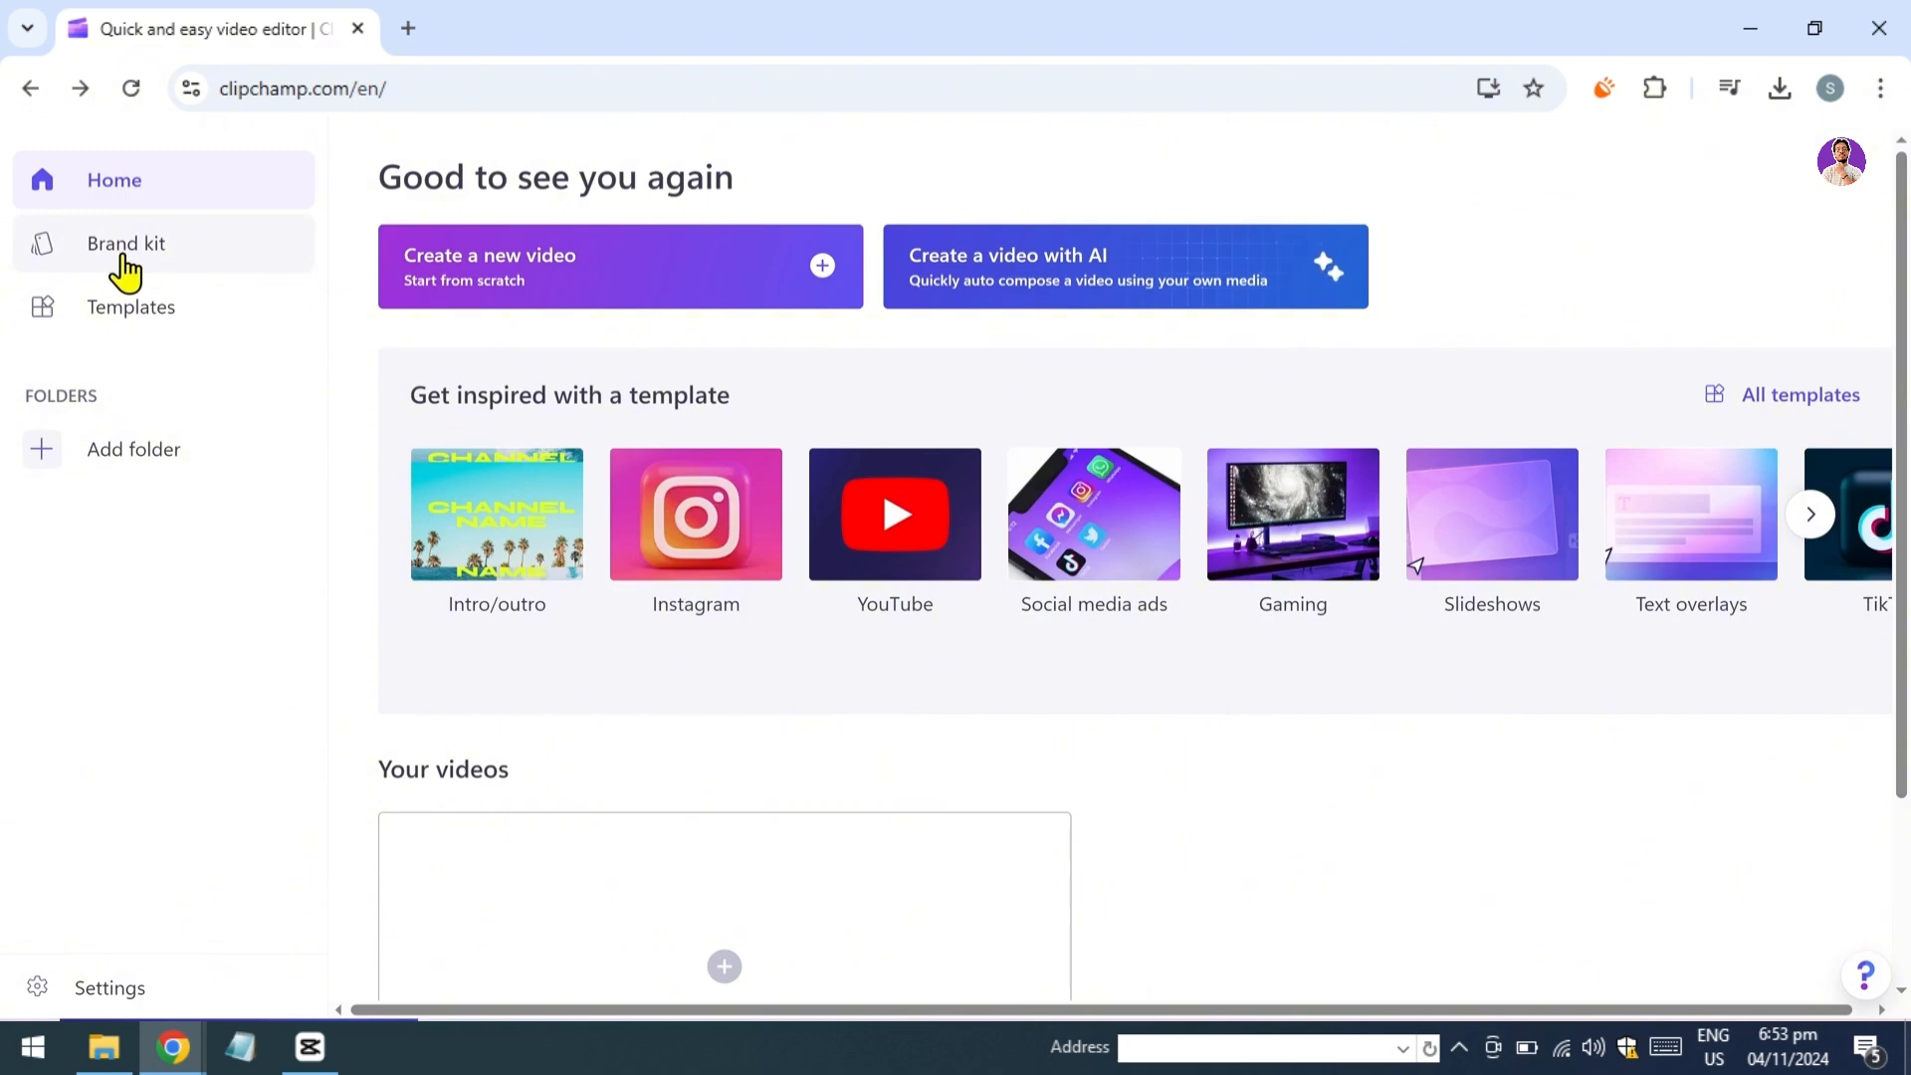
Open the brand kit page and examine its logo, font and color options and the premium upgrade offer.
click(188, 267)
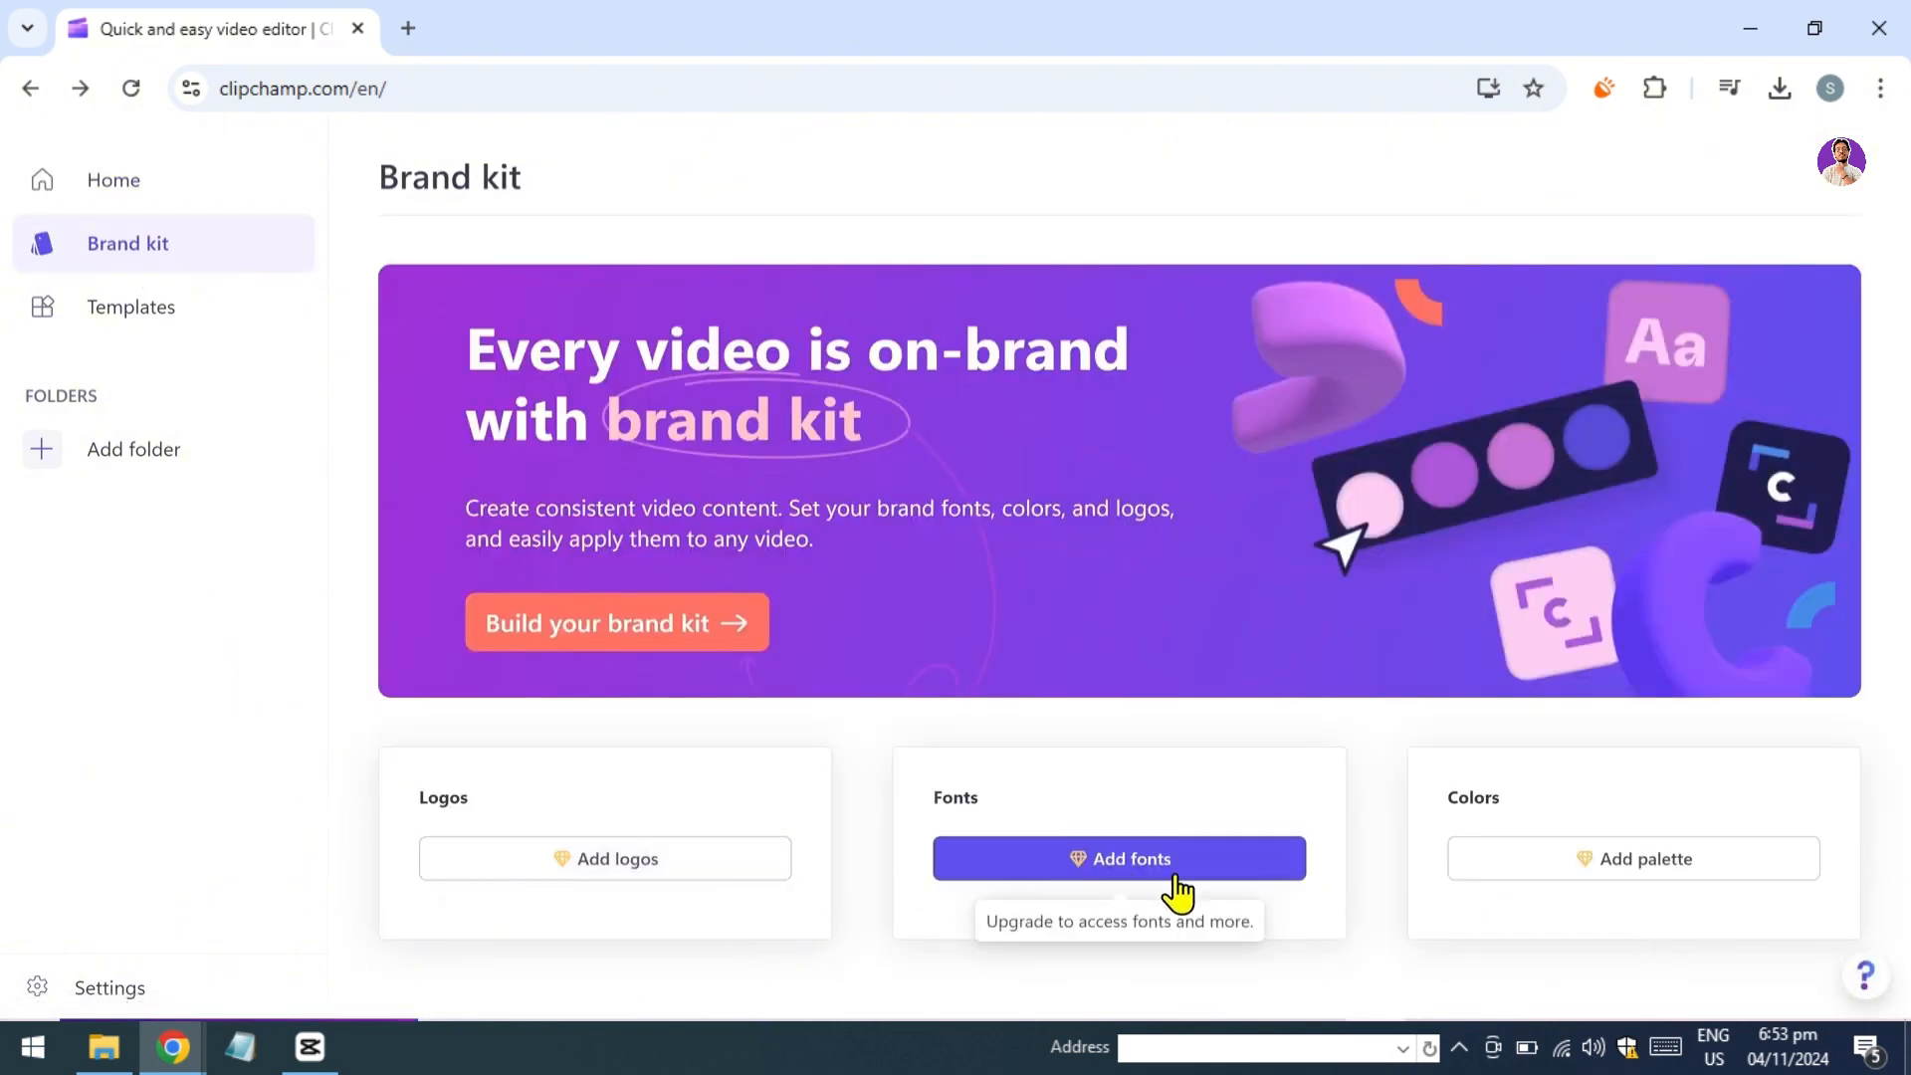
click(1570, 881)
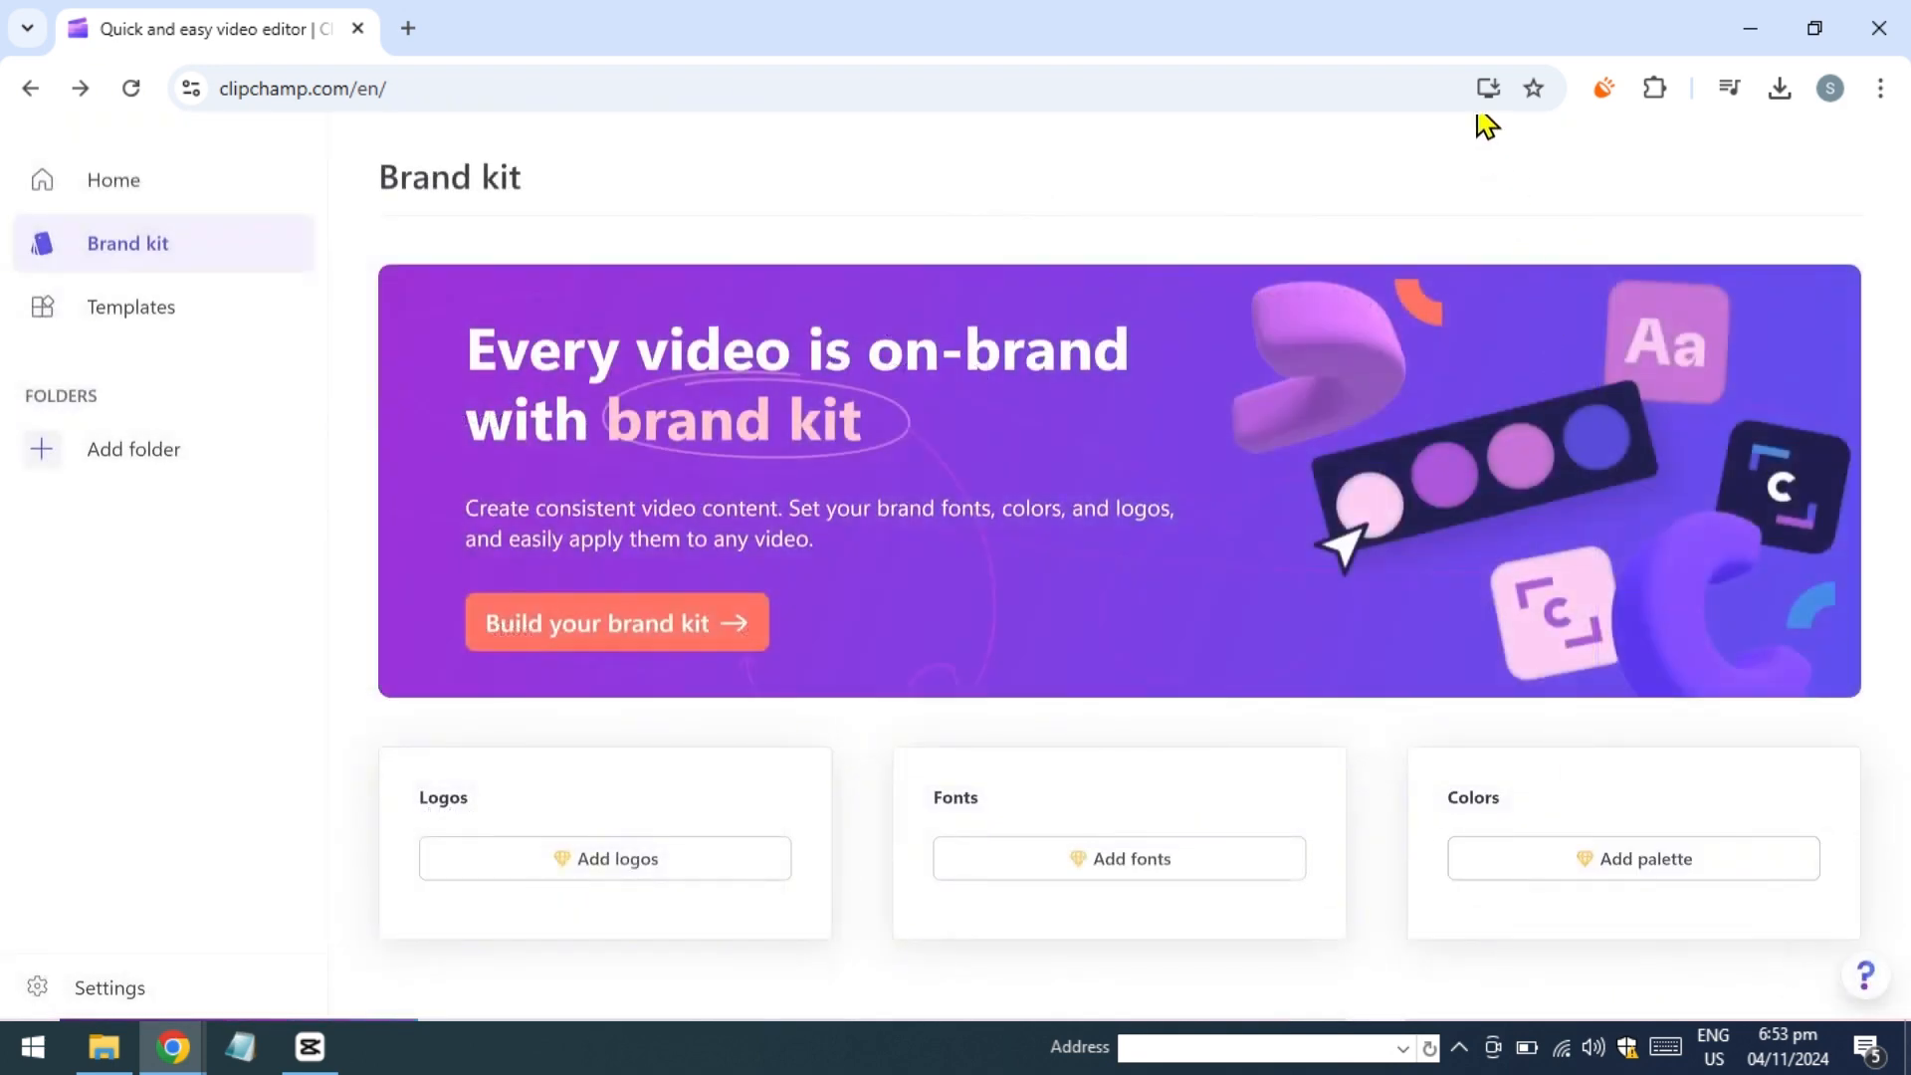
click(1485, 124)
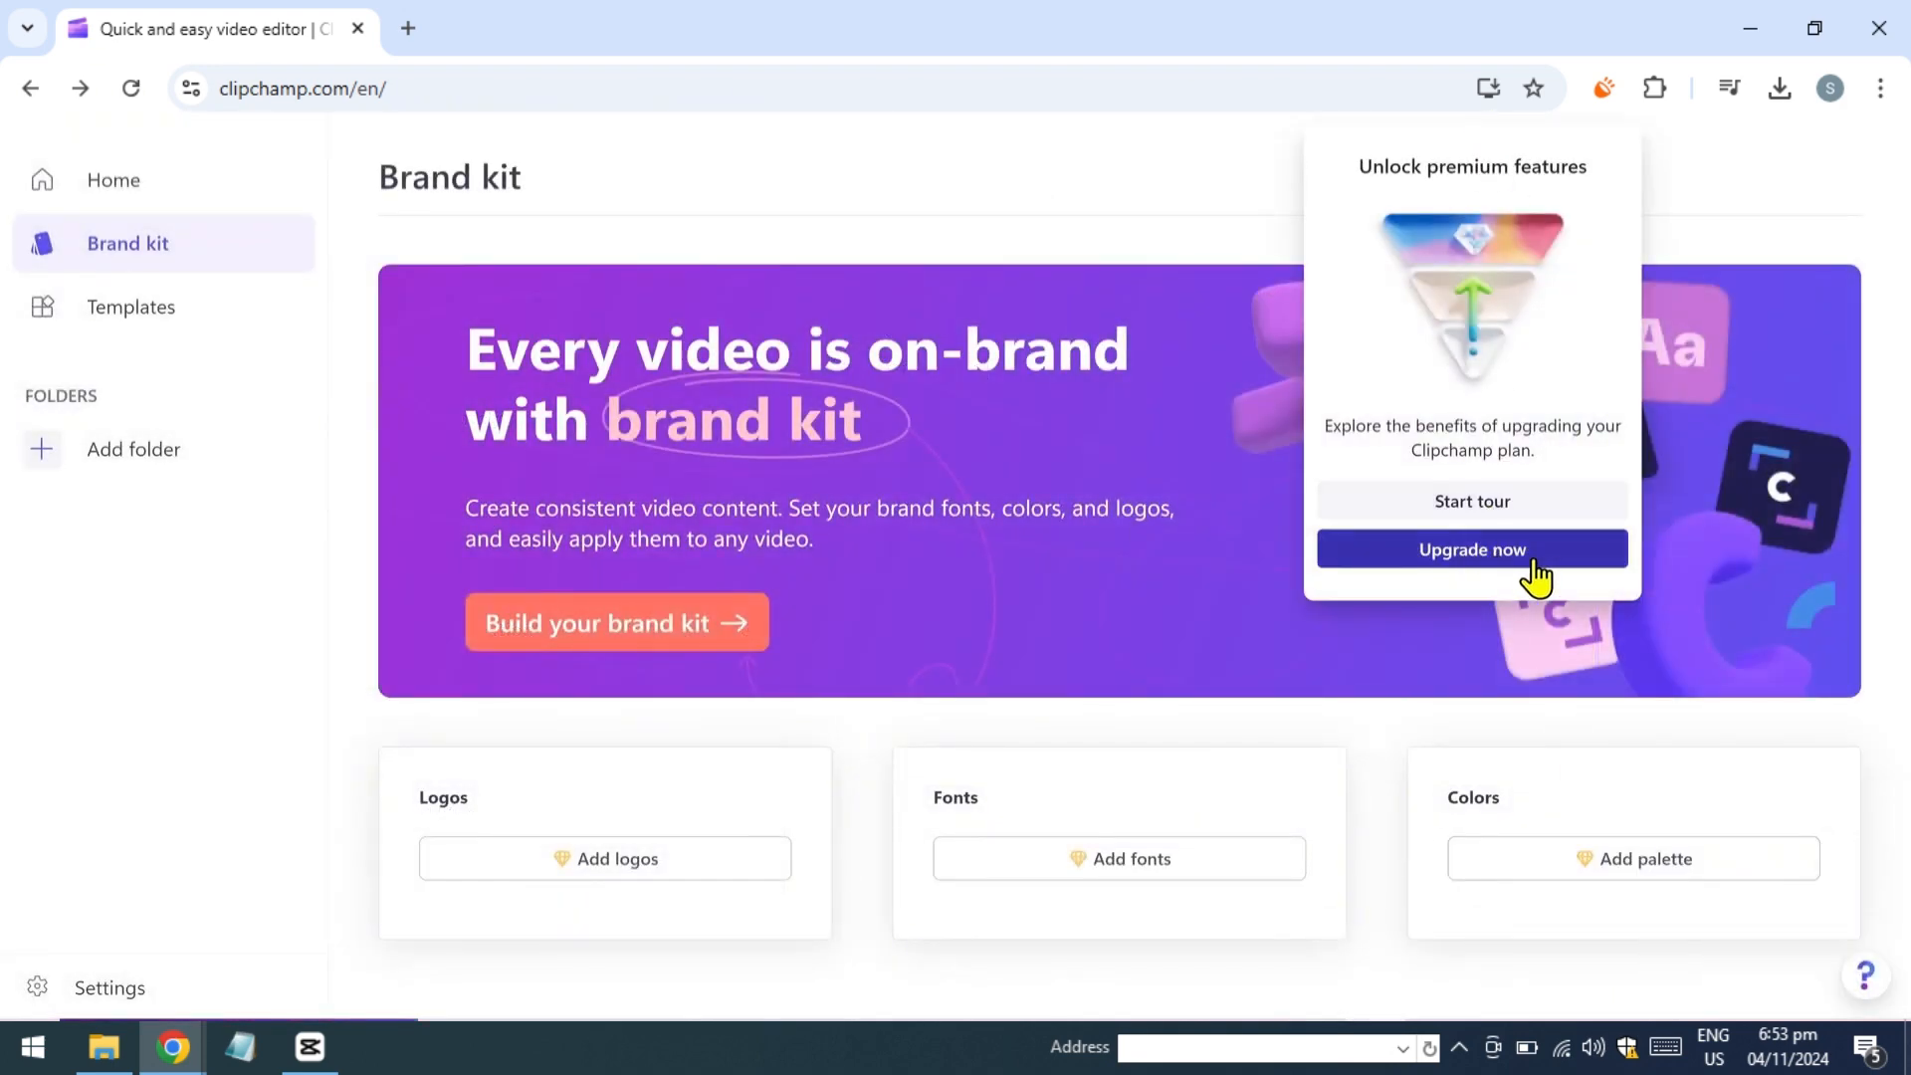
click(1424, 750)
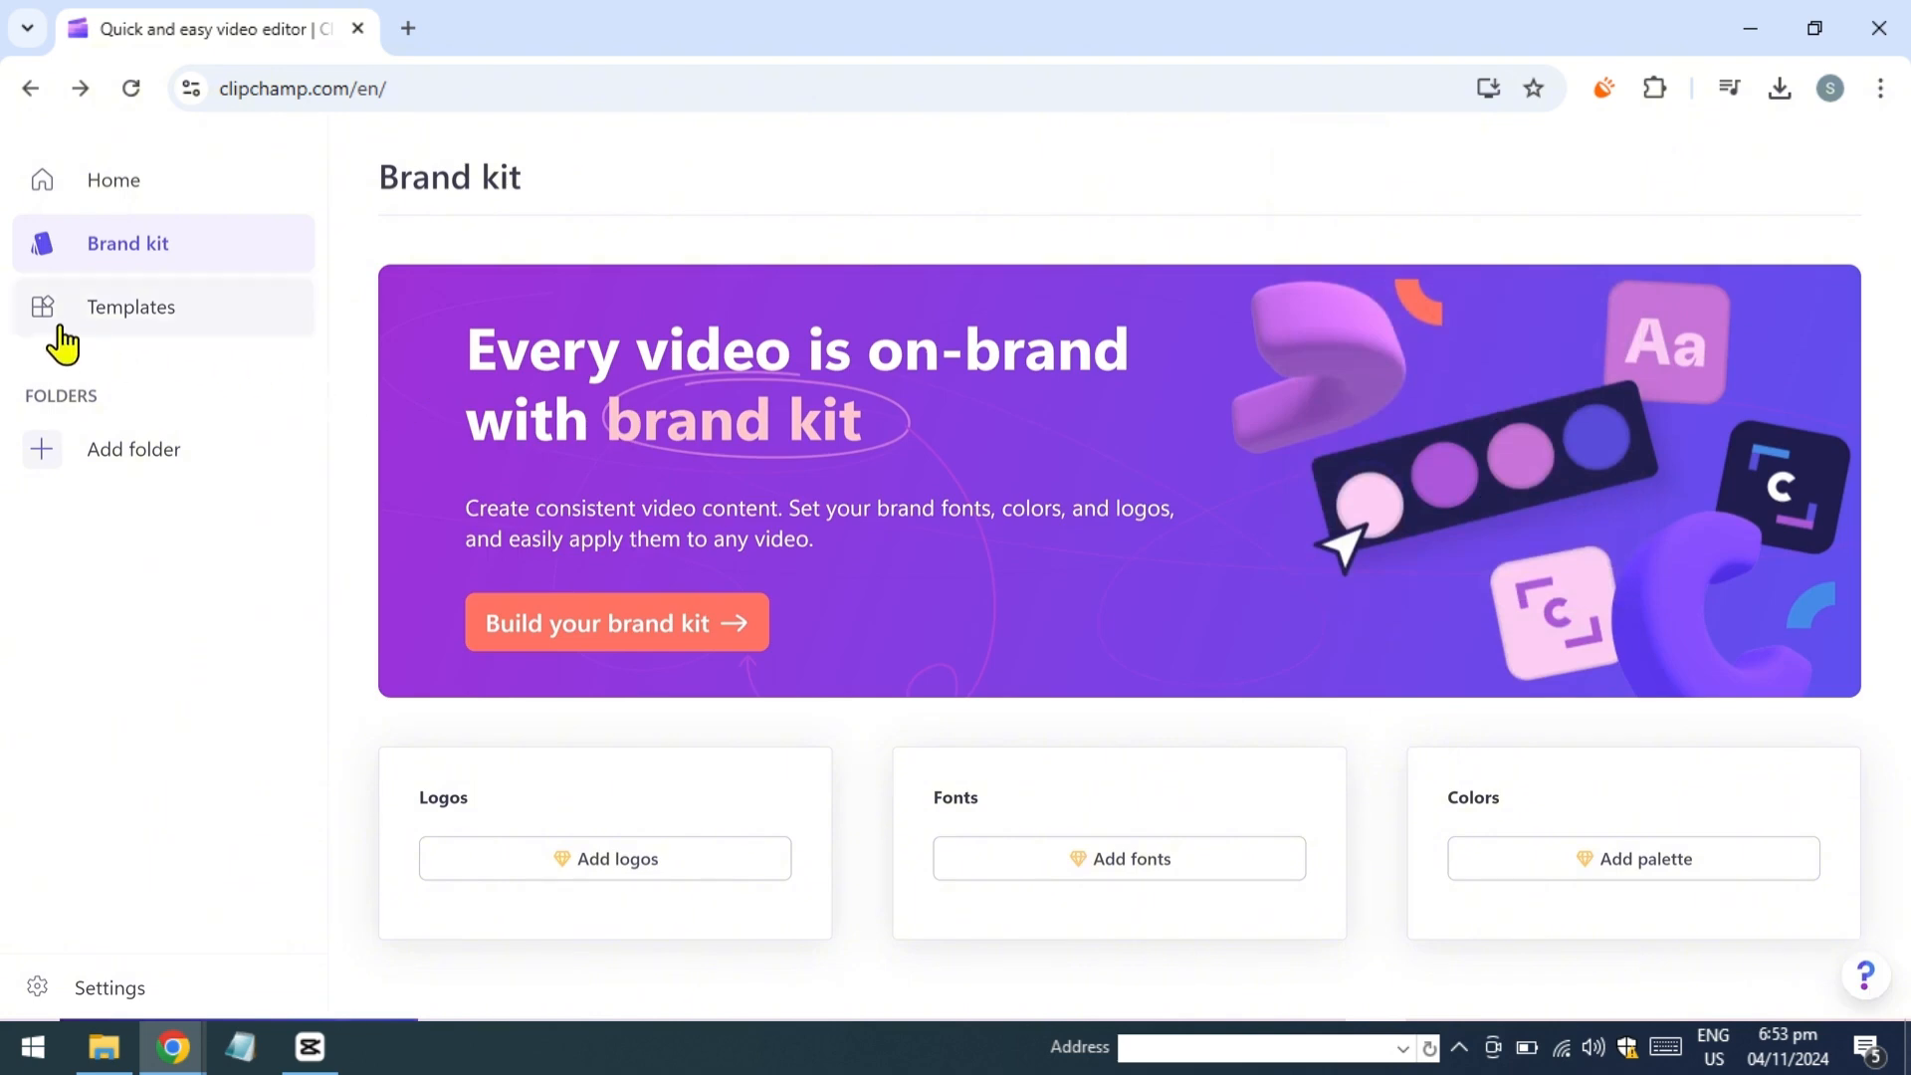
Browse the template library, looking through the popular categories and the template groups from Intro/outro down to Social handles.
click(198, 343)
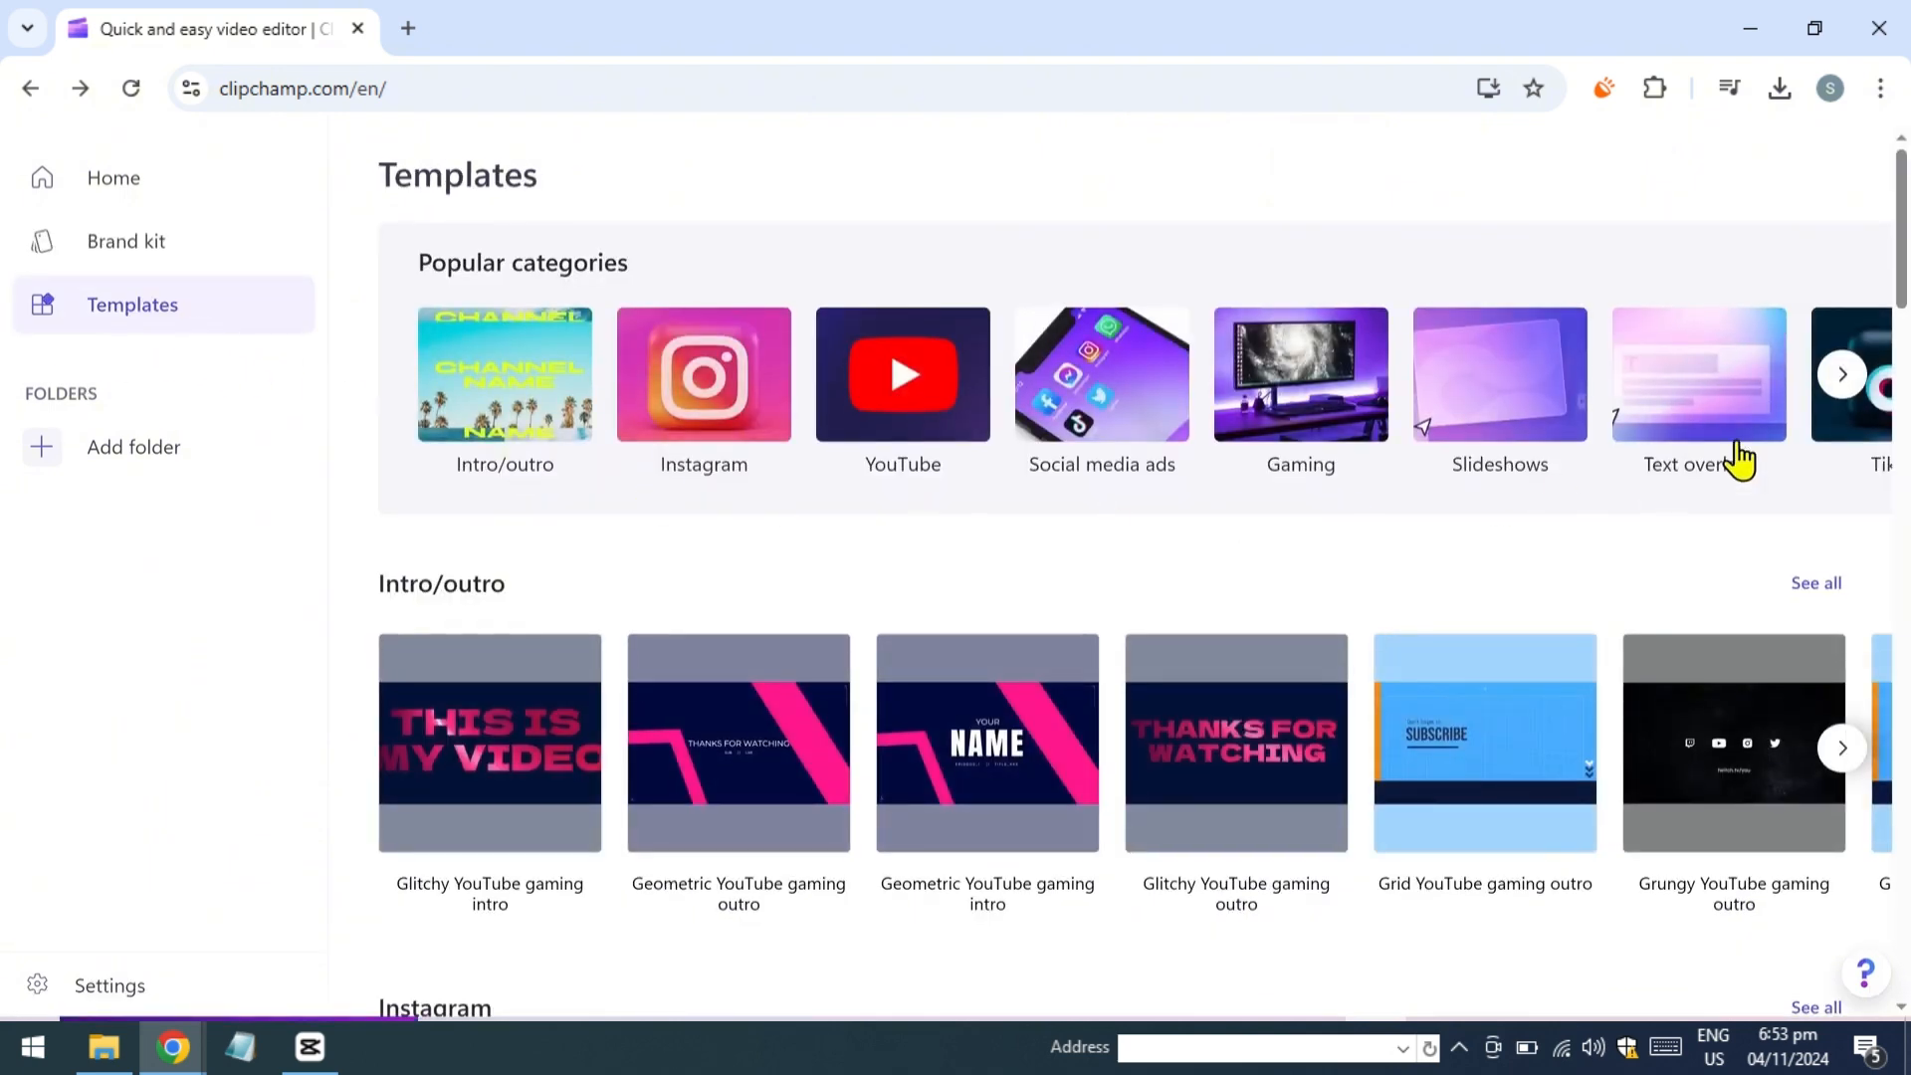
click(1847, 386)
click(1846, 386)
click(1847, 386)
click(1853, 401)
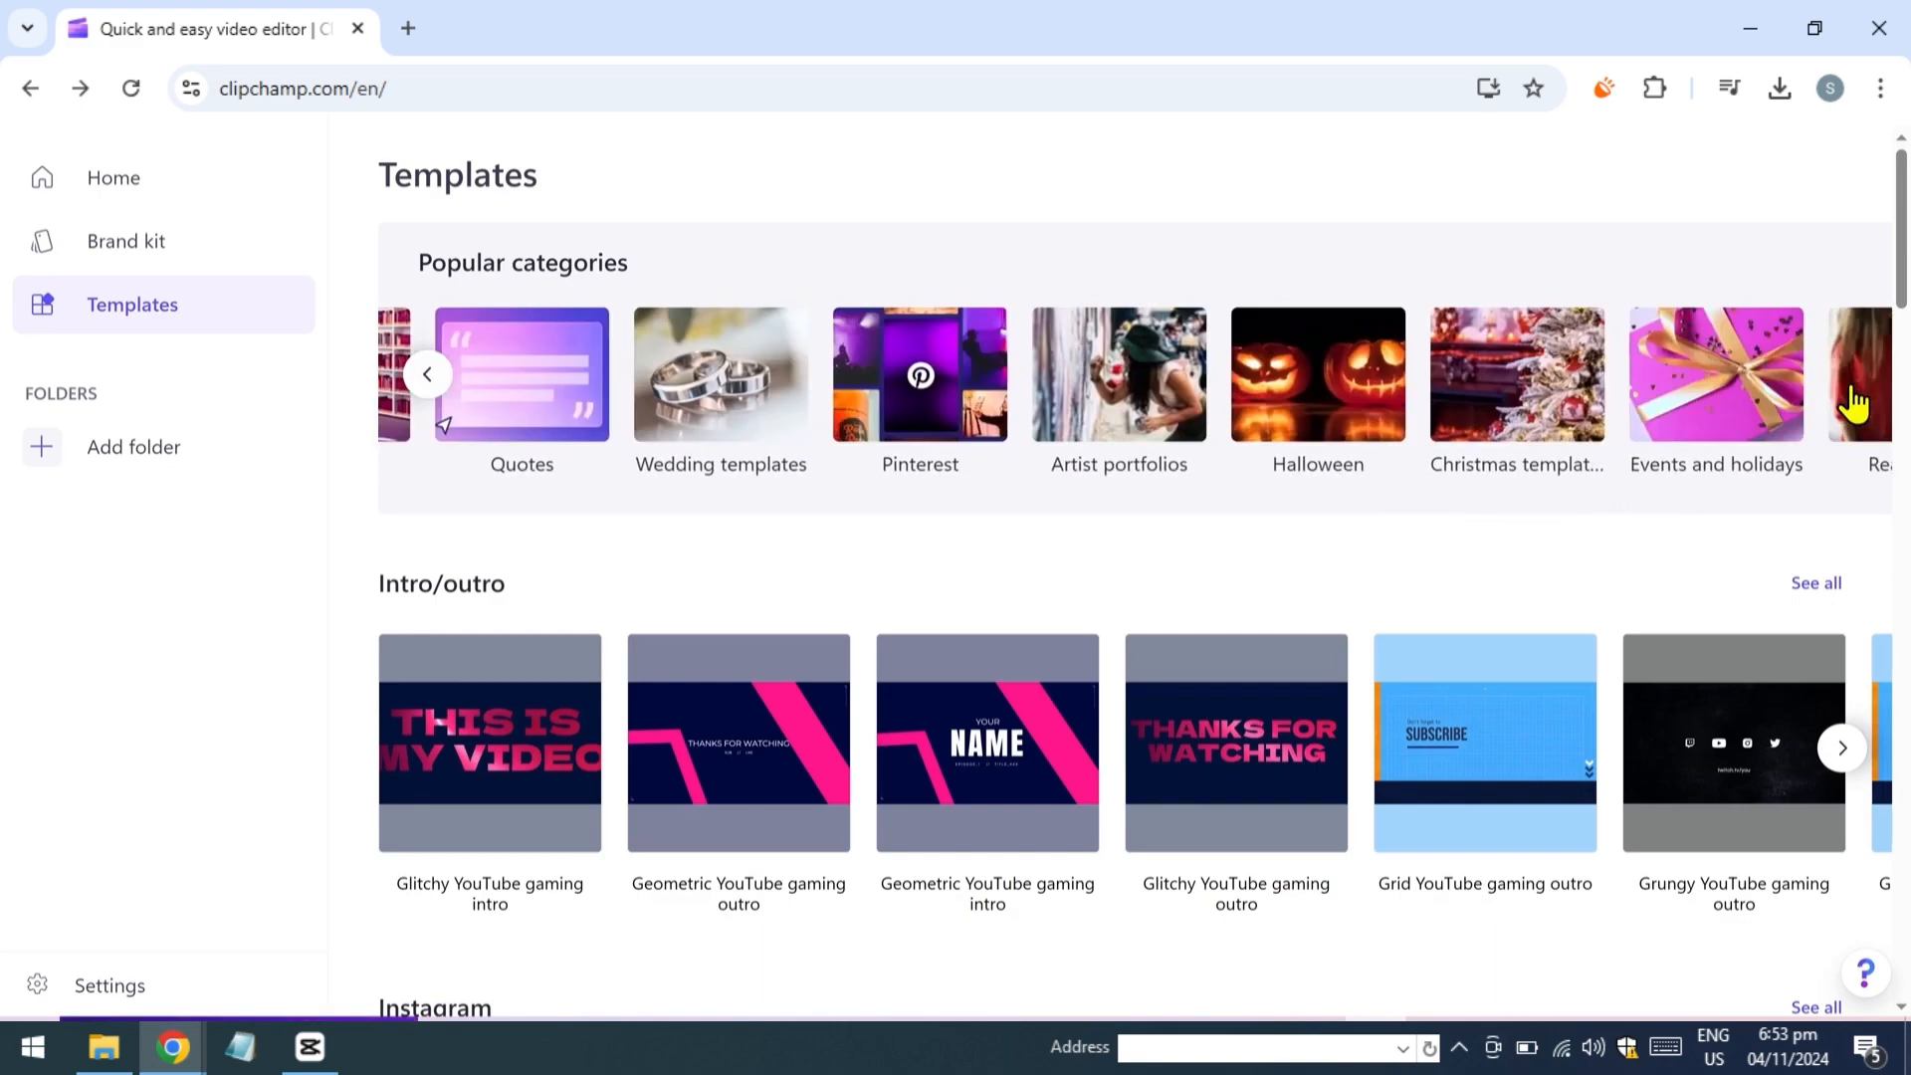
scroll(372, 601, down, 1)
scroll(360, 619, down, 15)
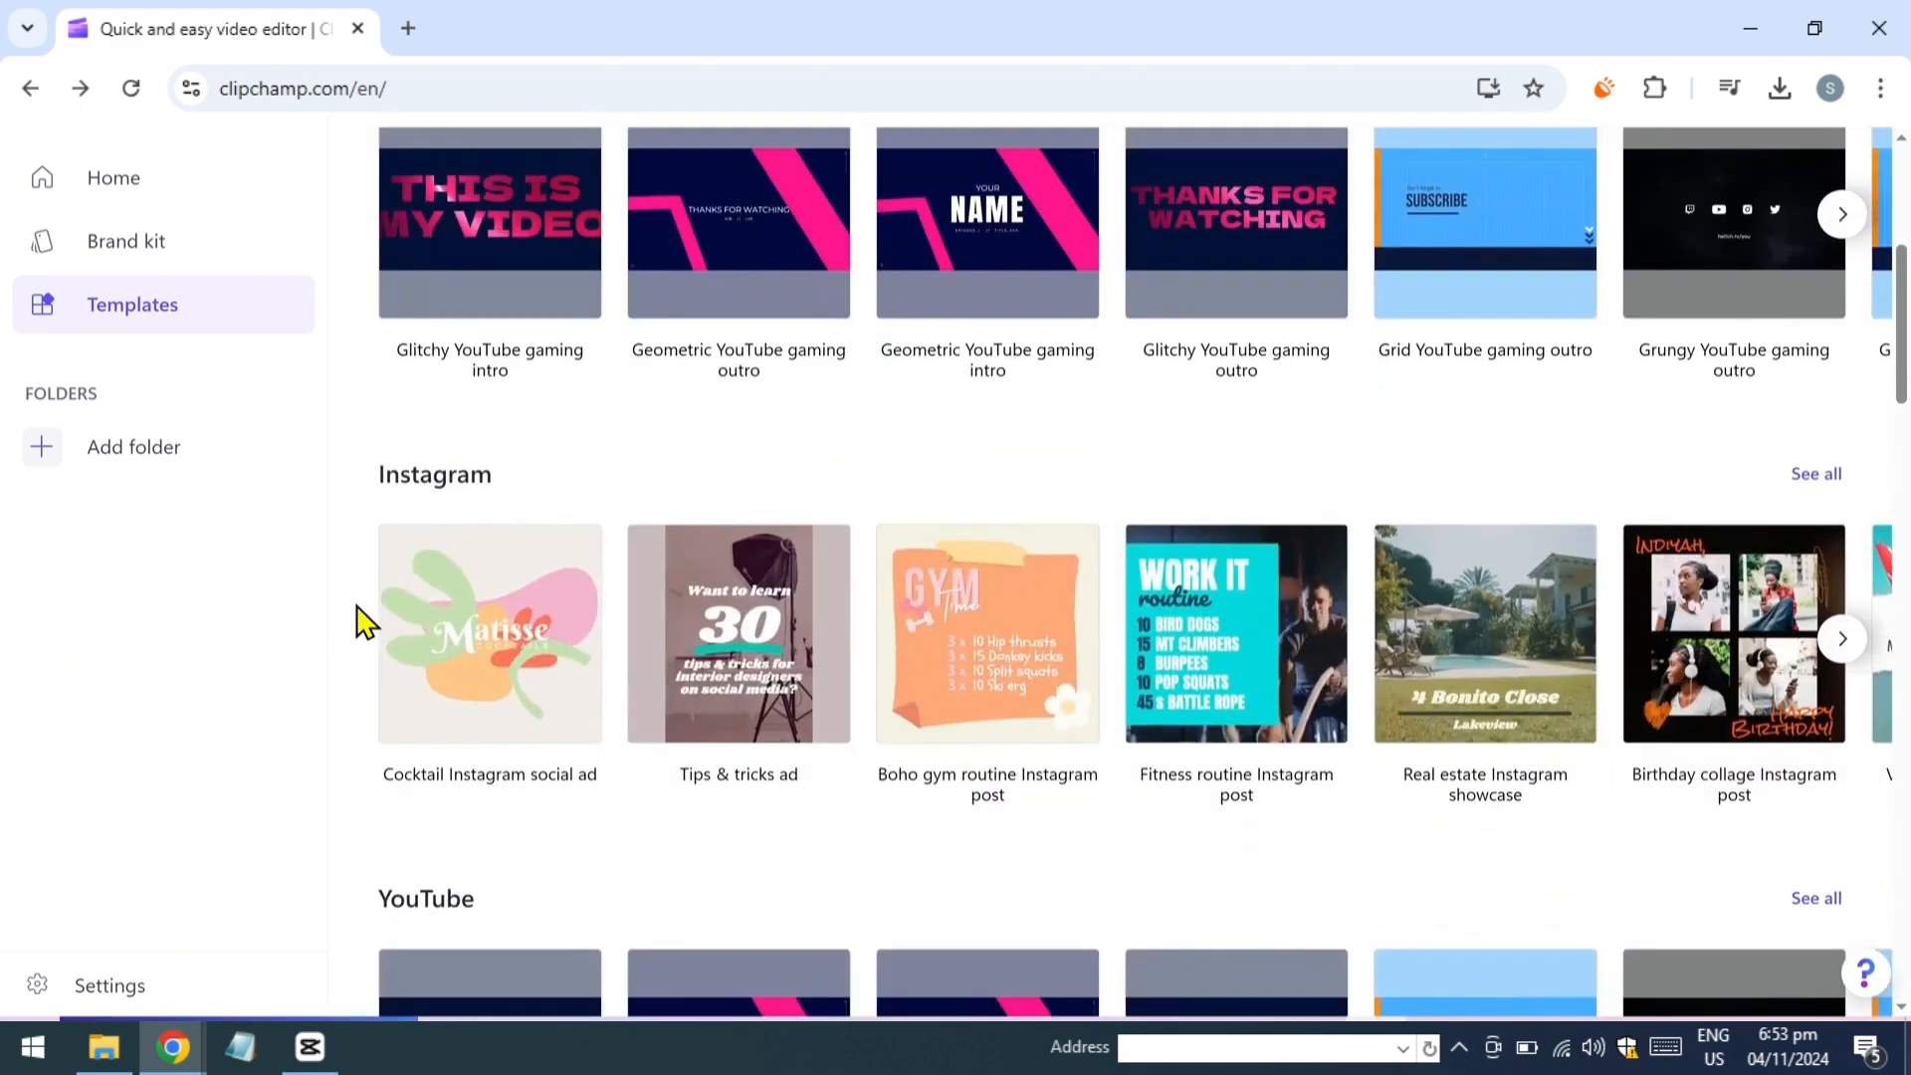
scroll(360, 619, down, 10)
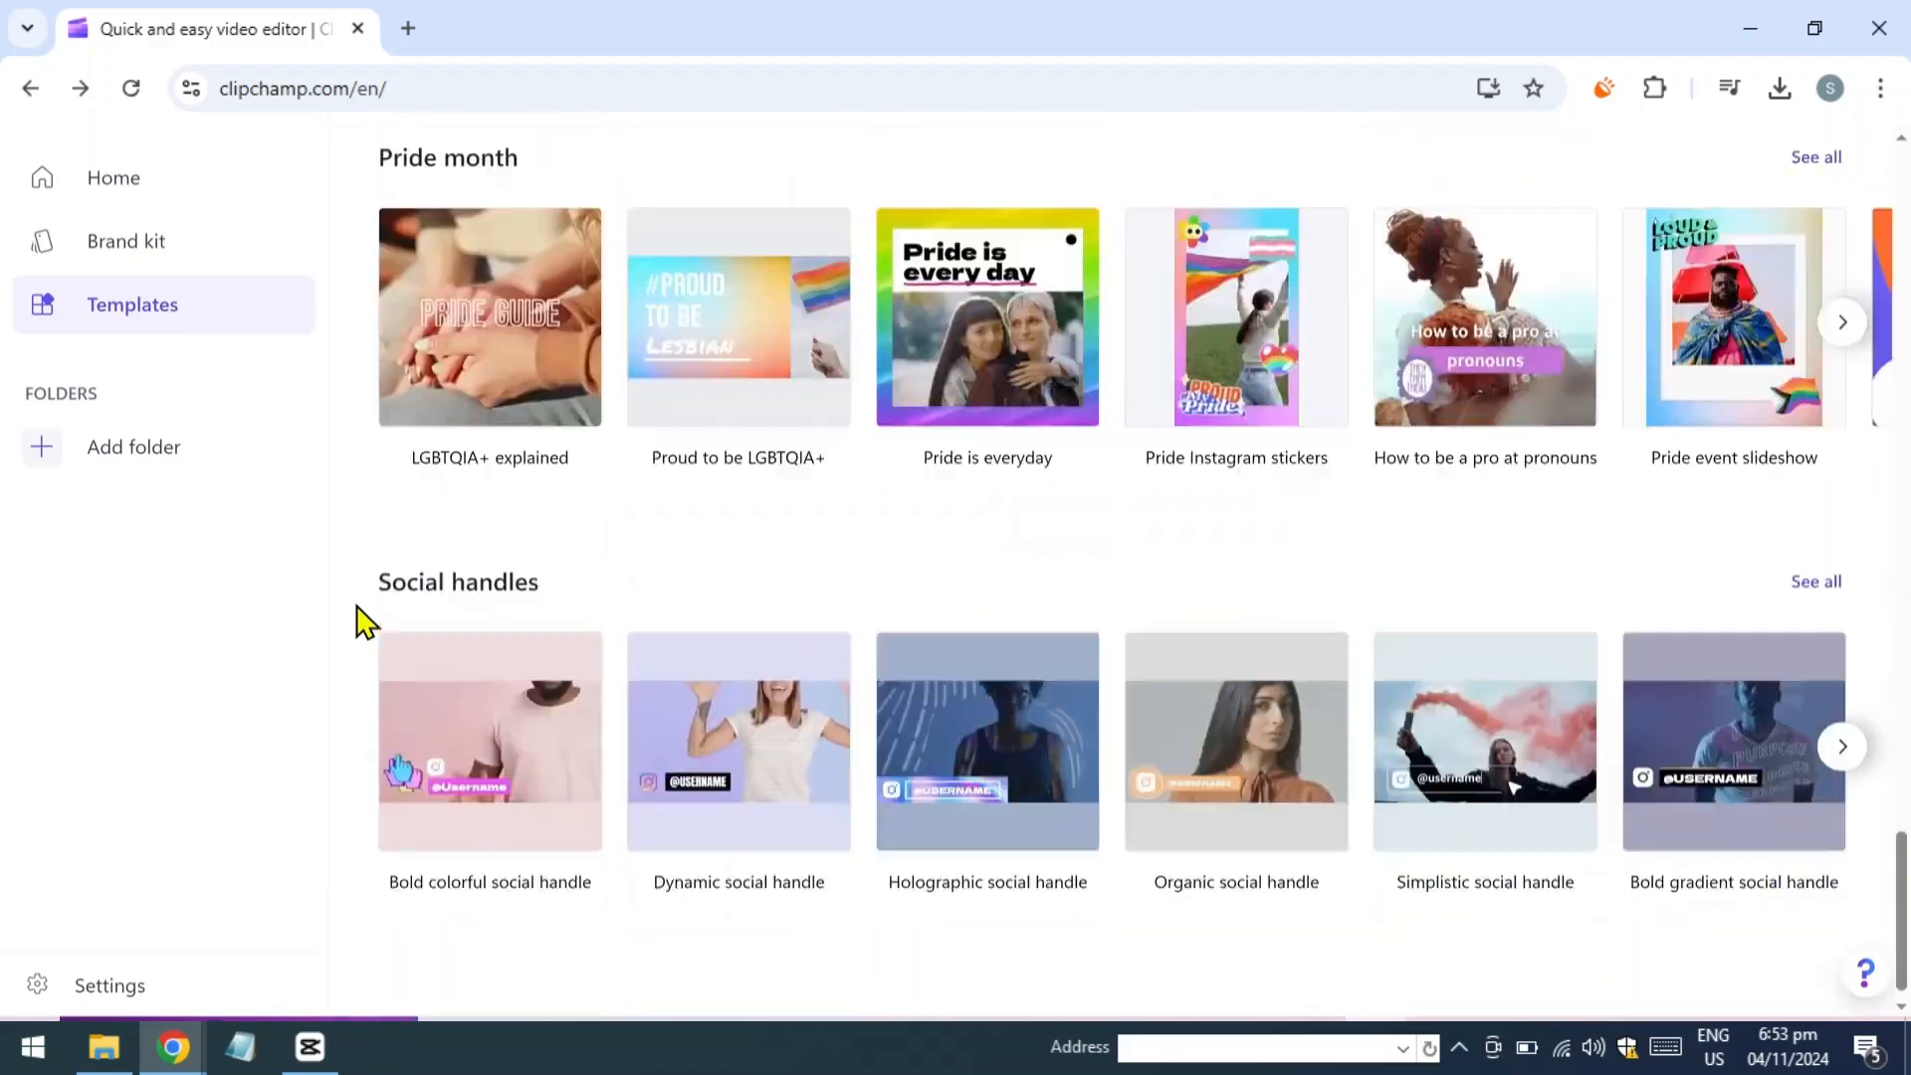
scroll(360, 619, up, 20)
scroll(360, 619, up, 6)
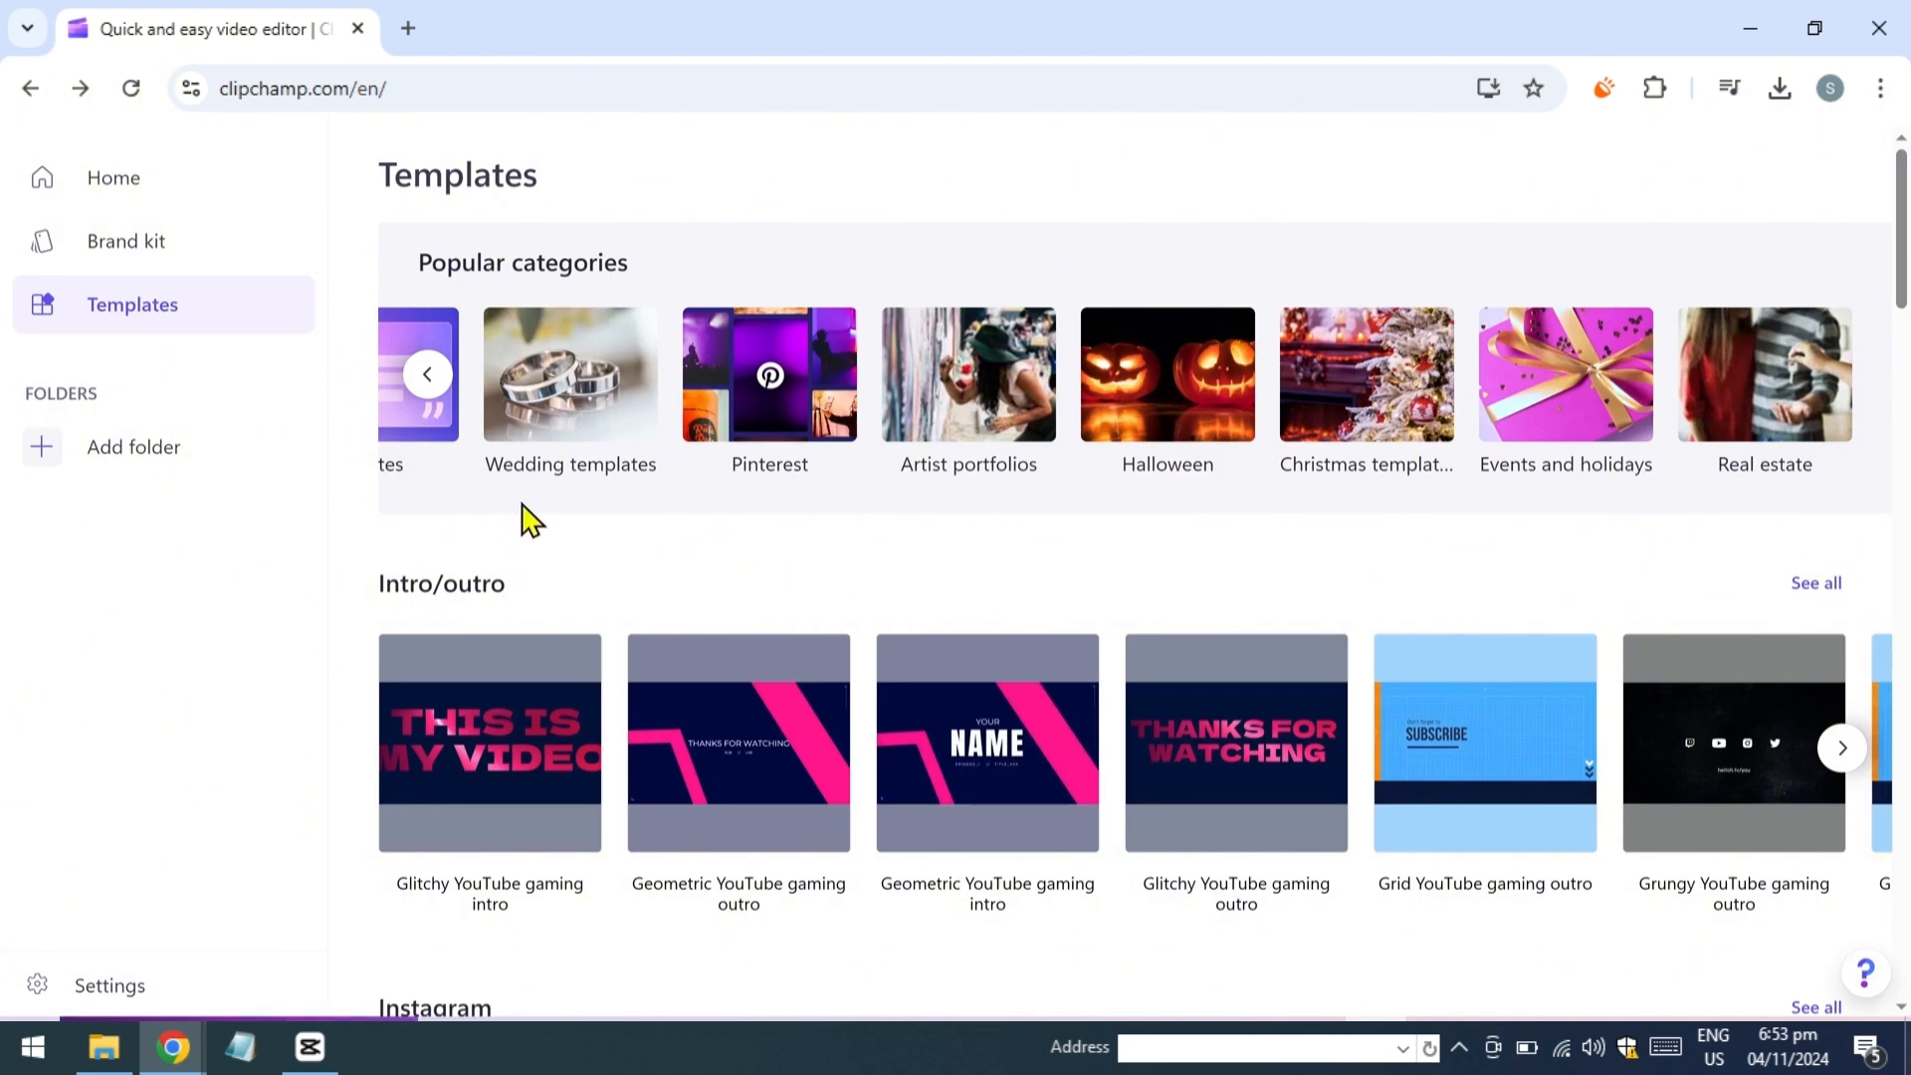
Create a new folder named Introduction.
click(204, 475)
text(Introduction)
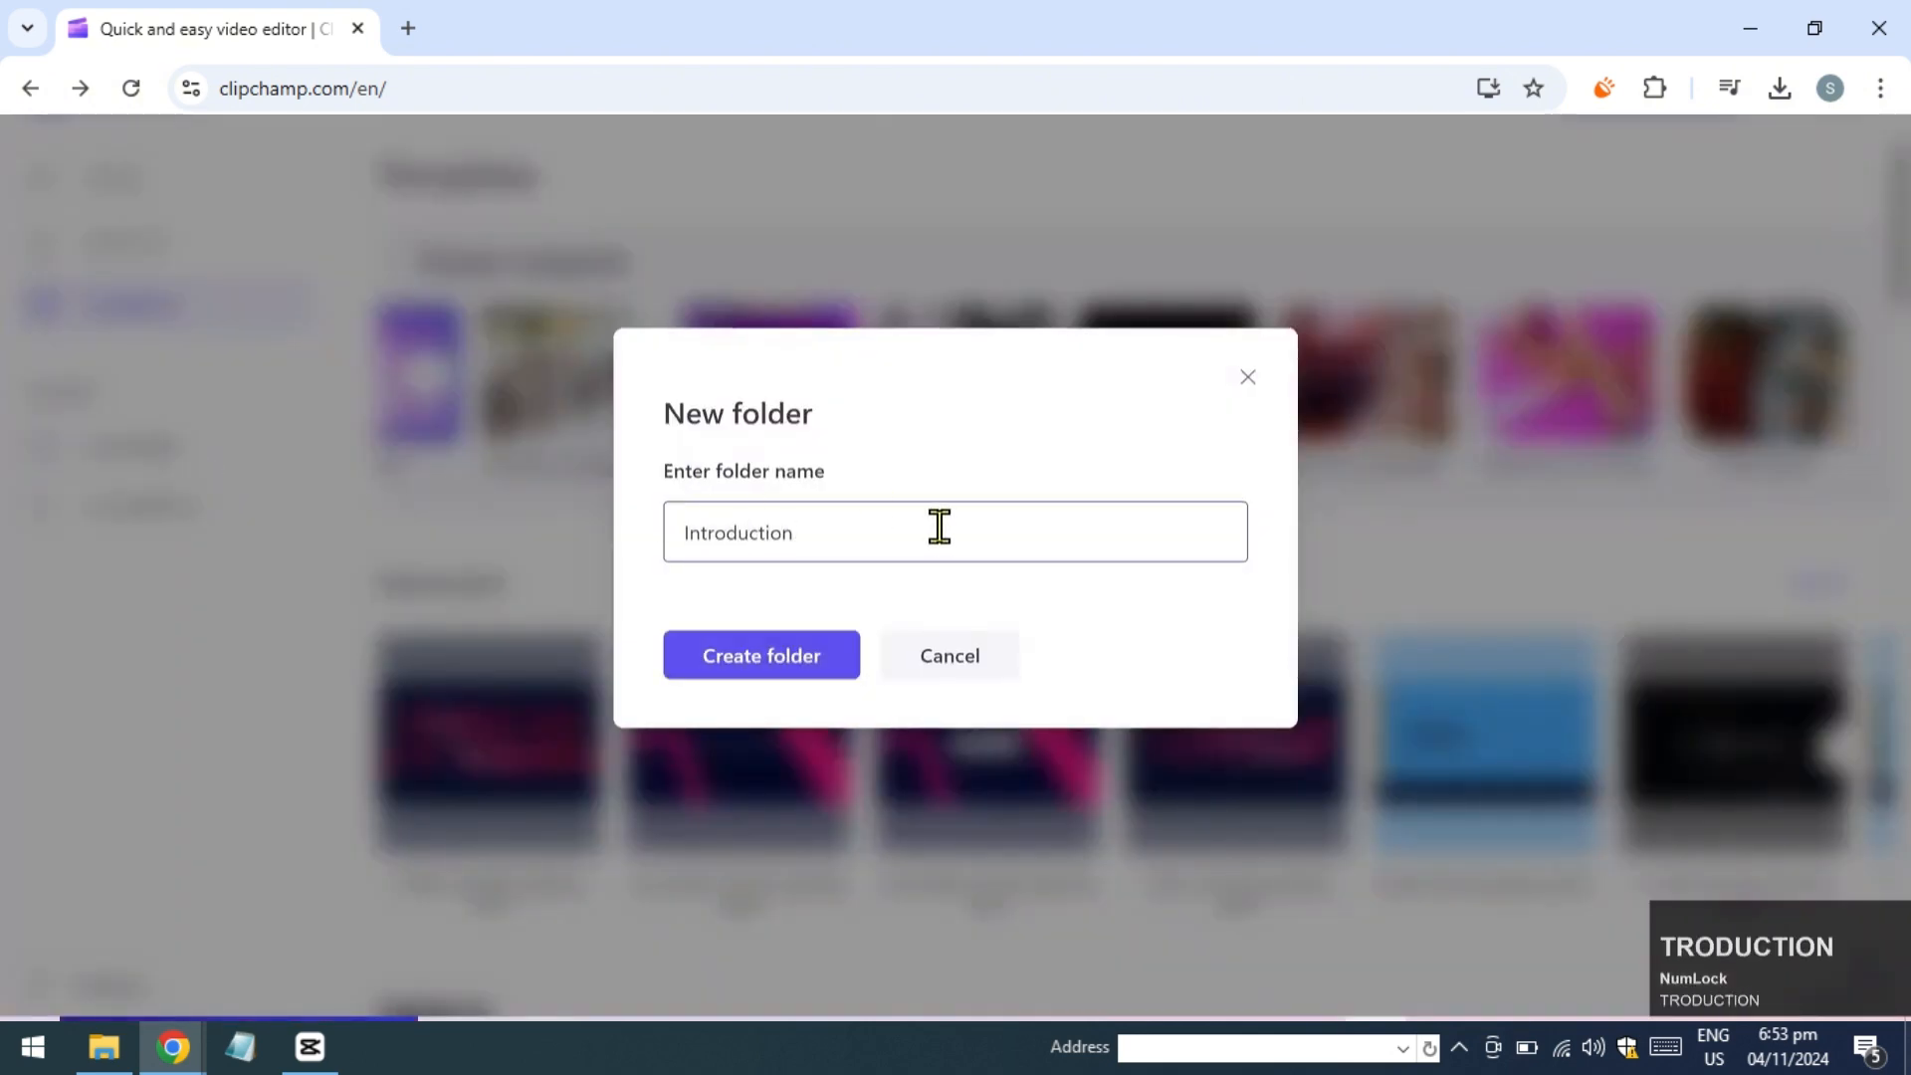
click(754, 661)
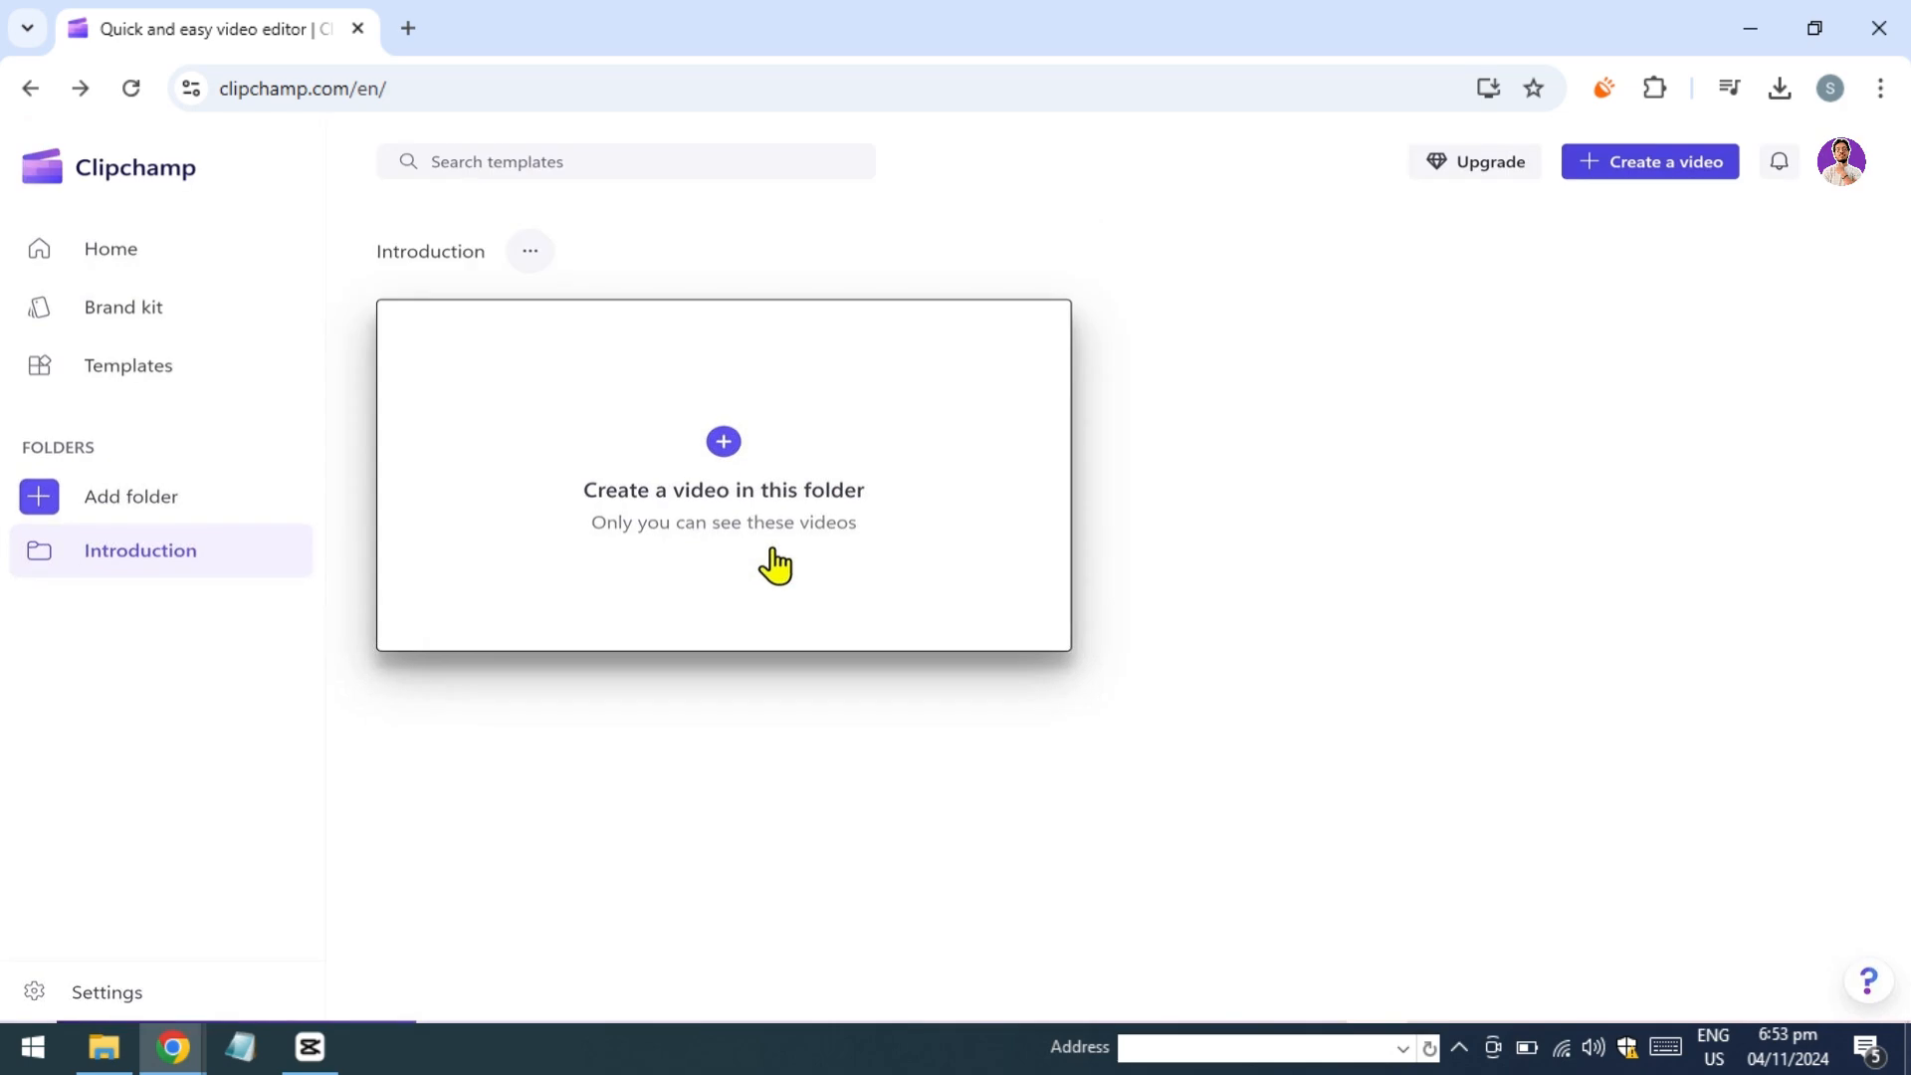
Return to the home page, start an AI auto-composed video titled WORK LIFE BALANCE and go to its style stage.
click(159, 261)
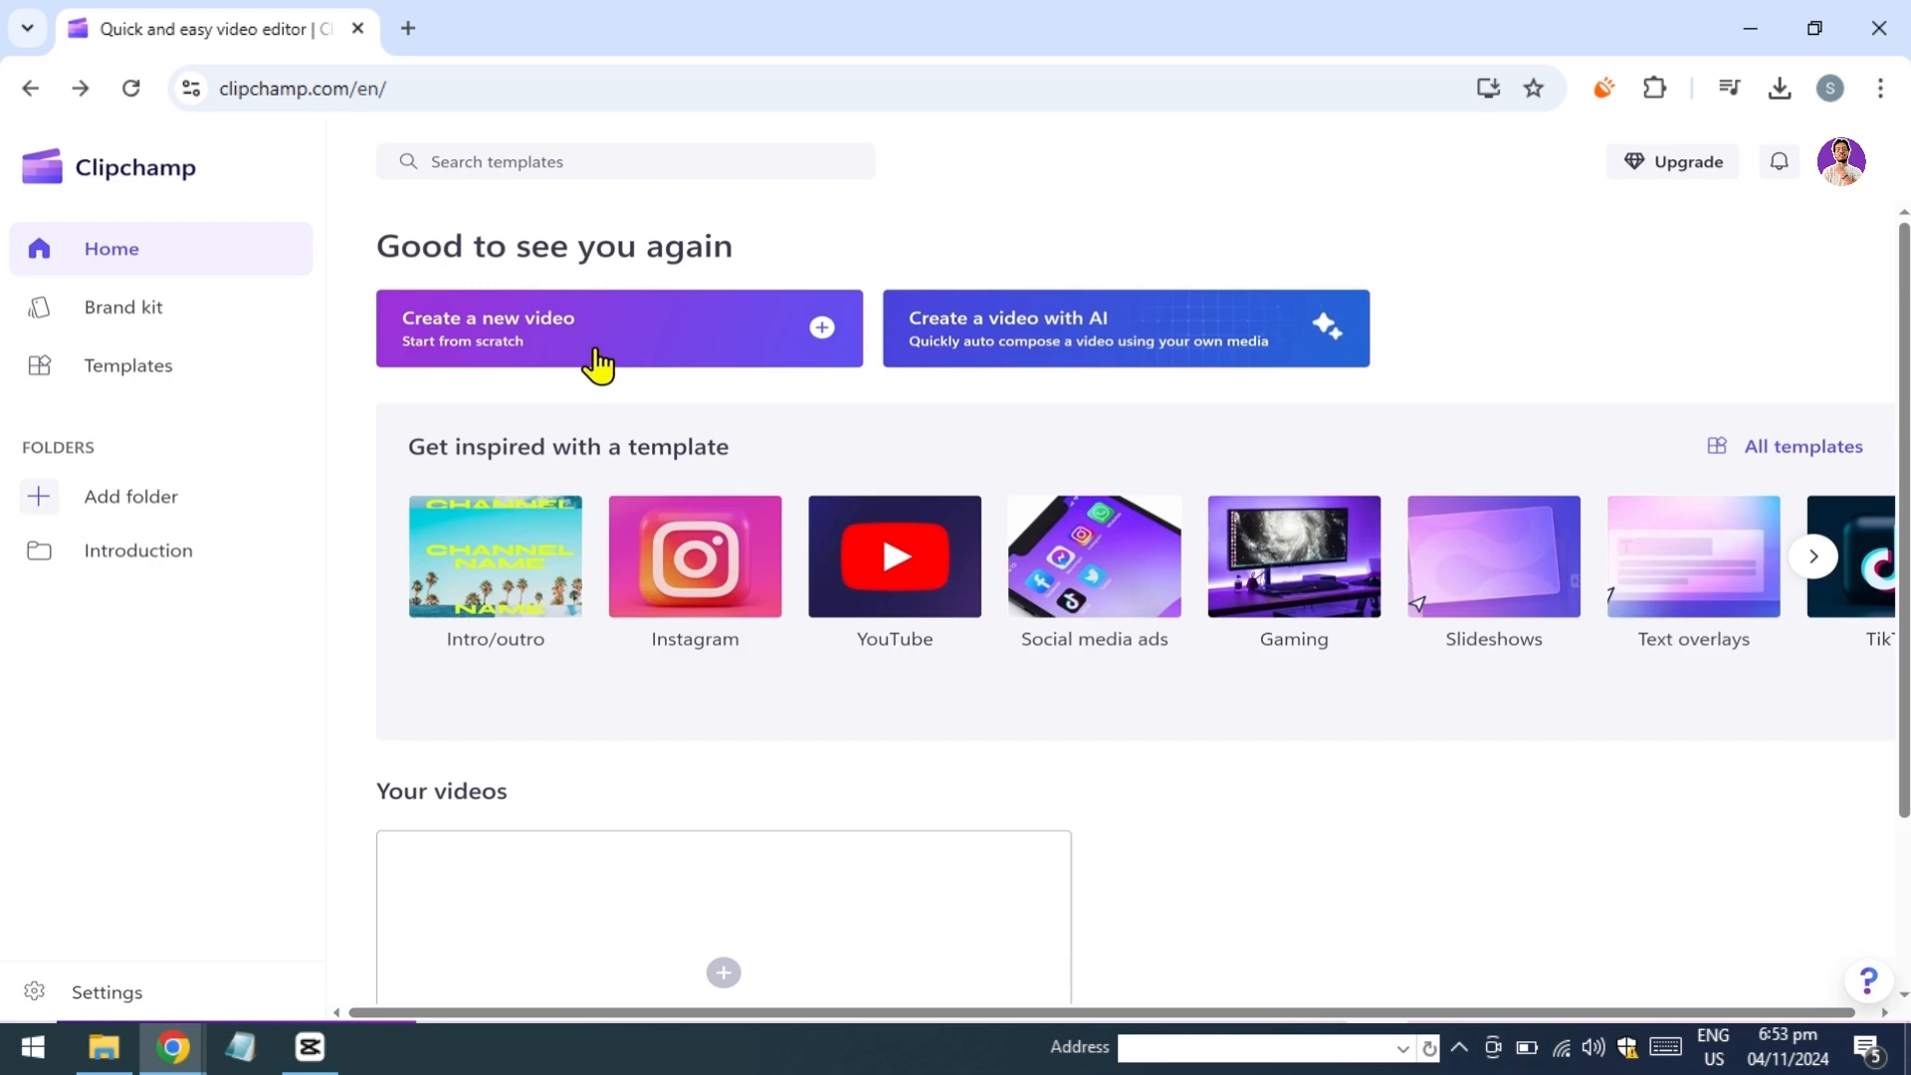
scroll(696, 427, down, 2)
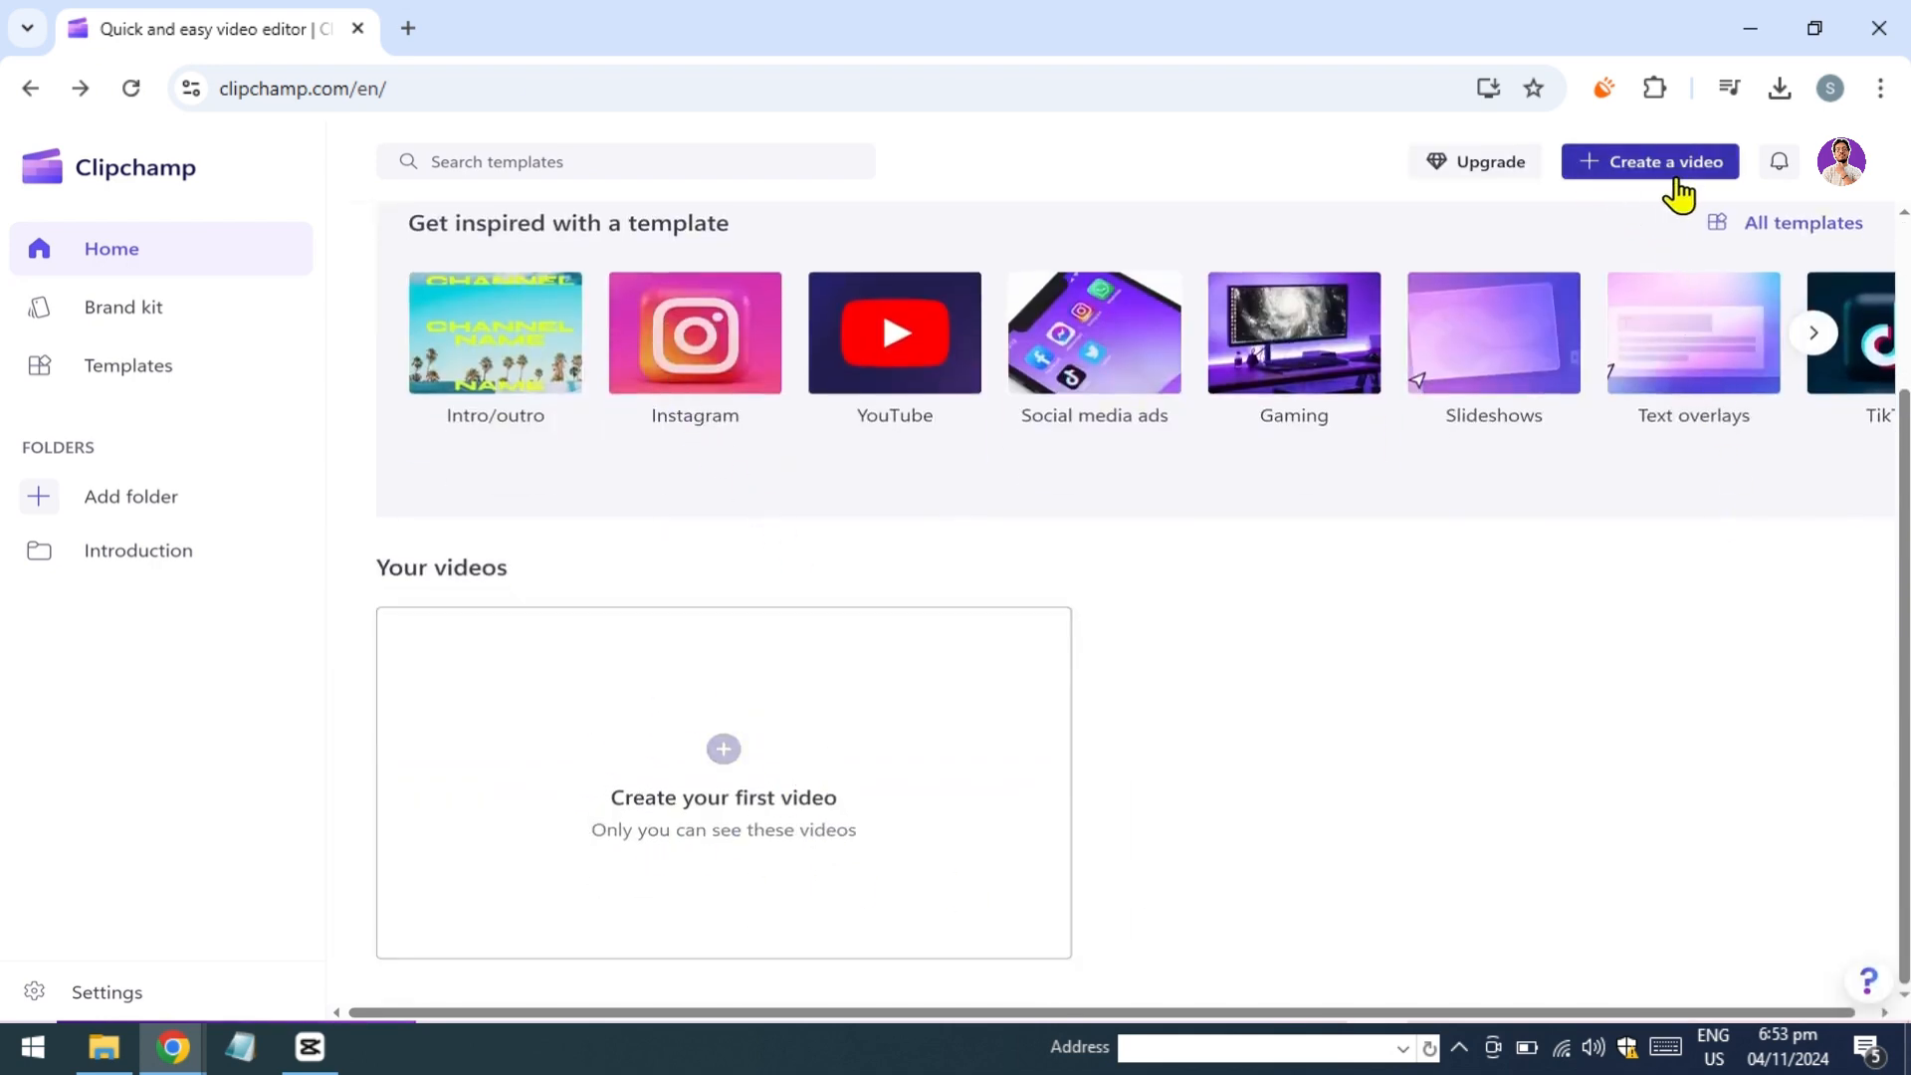
scroll(1343, 494, up, 2)
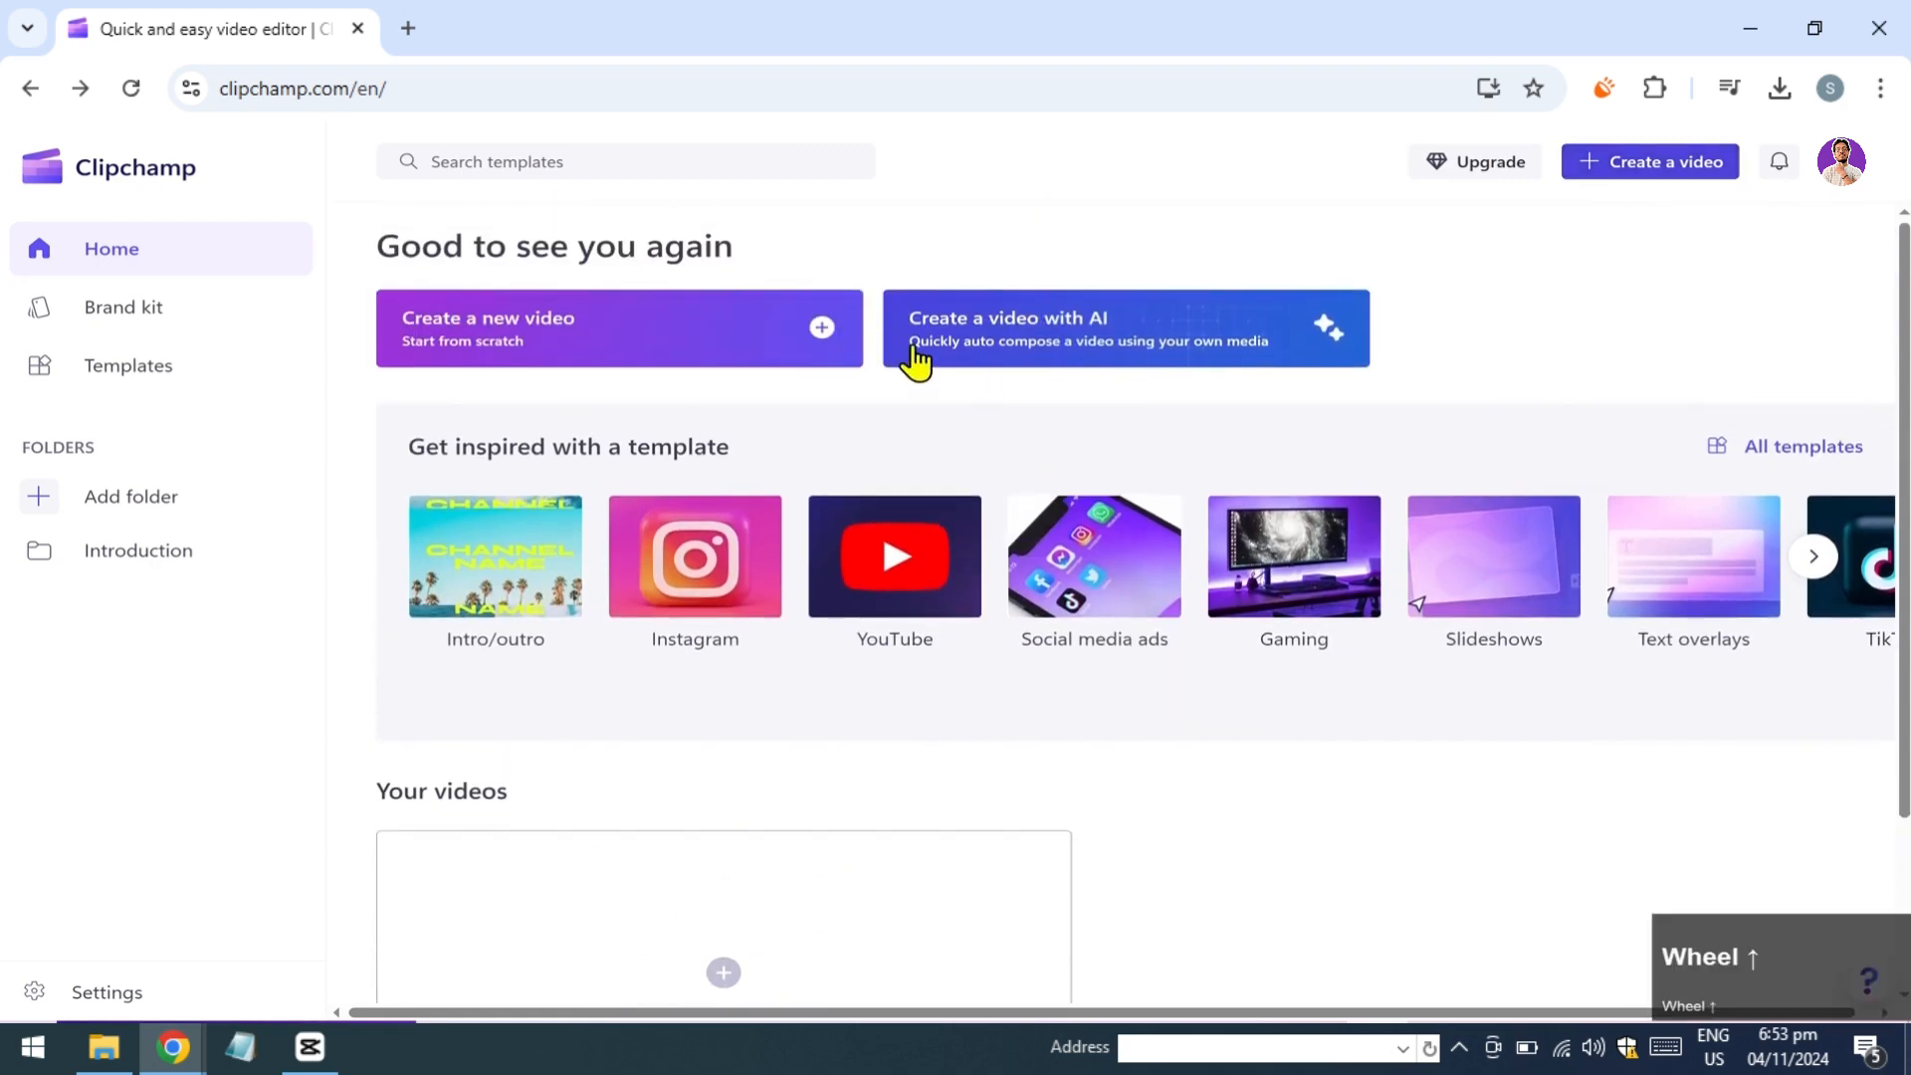
click(1243, 365)
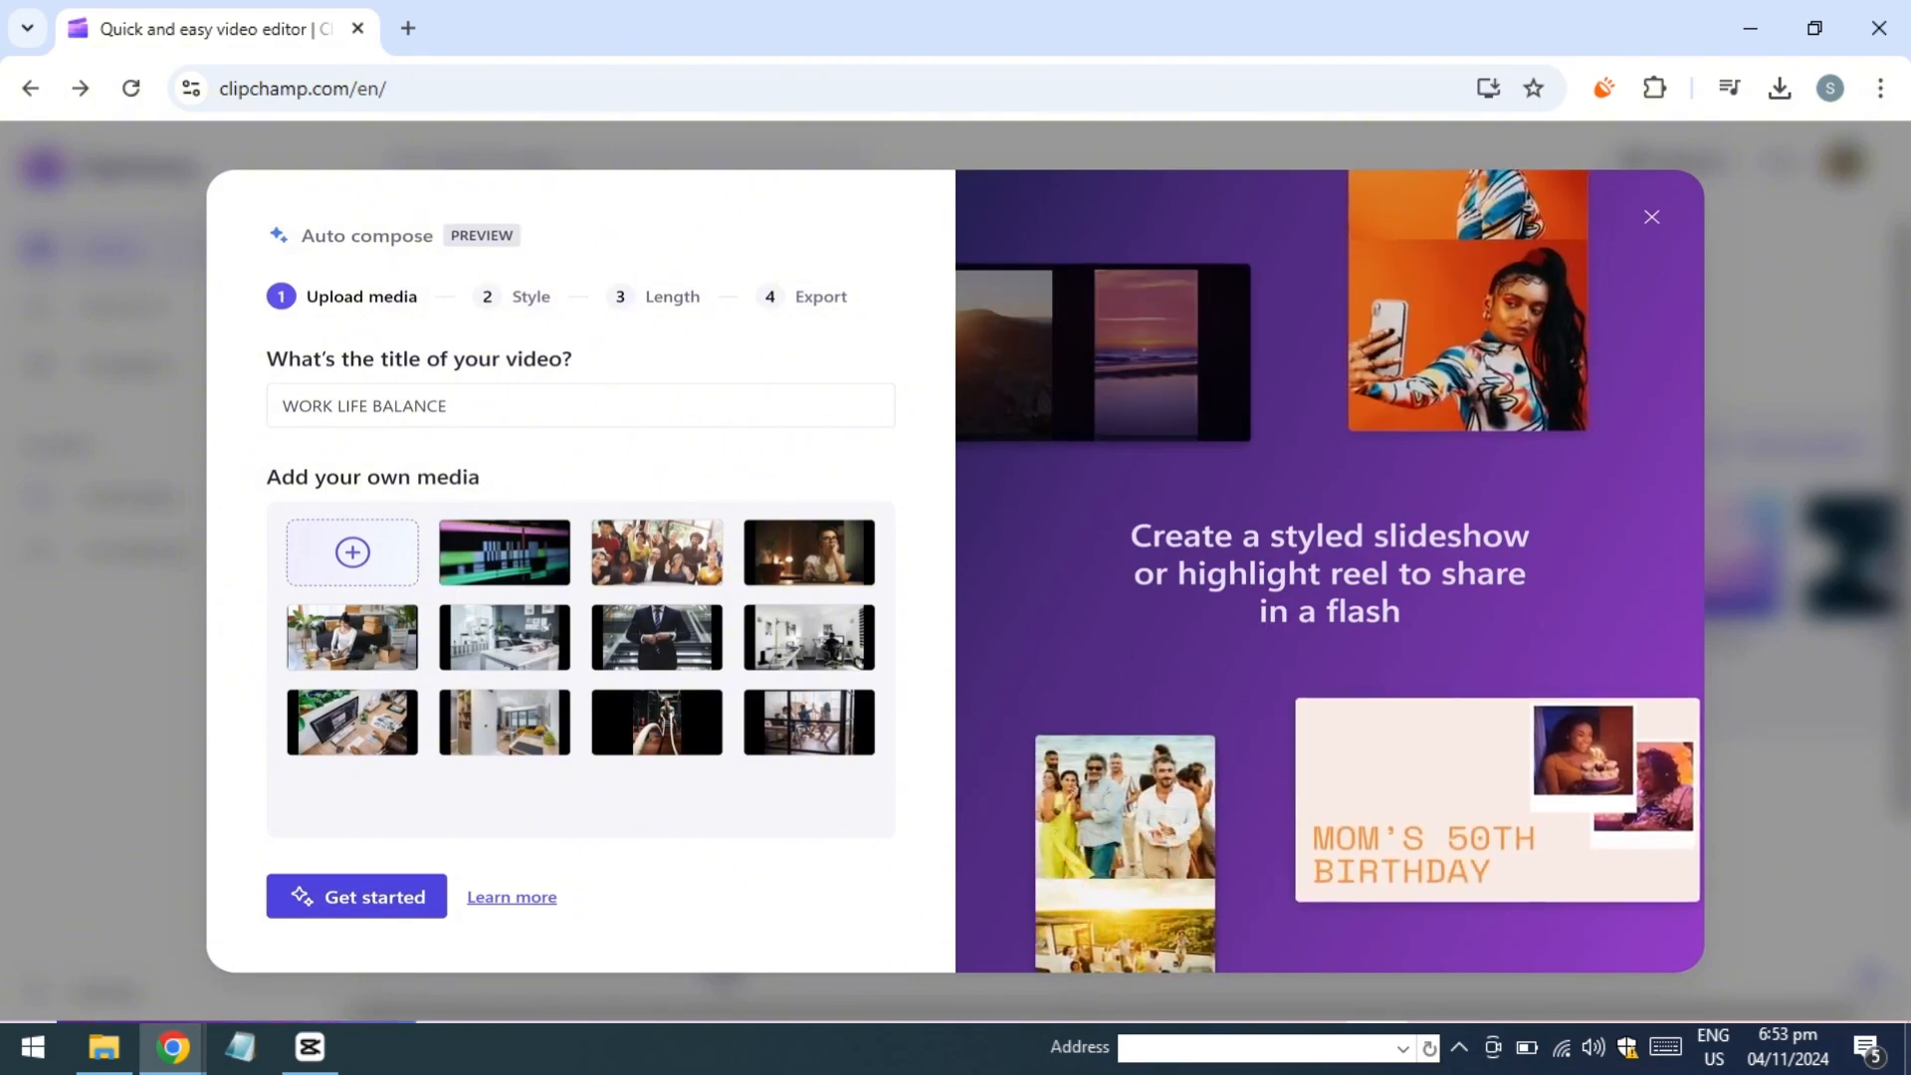
click(530, 296)
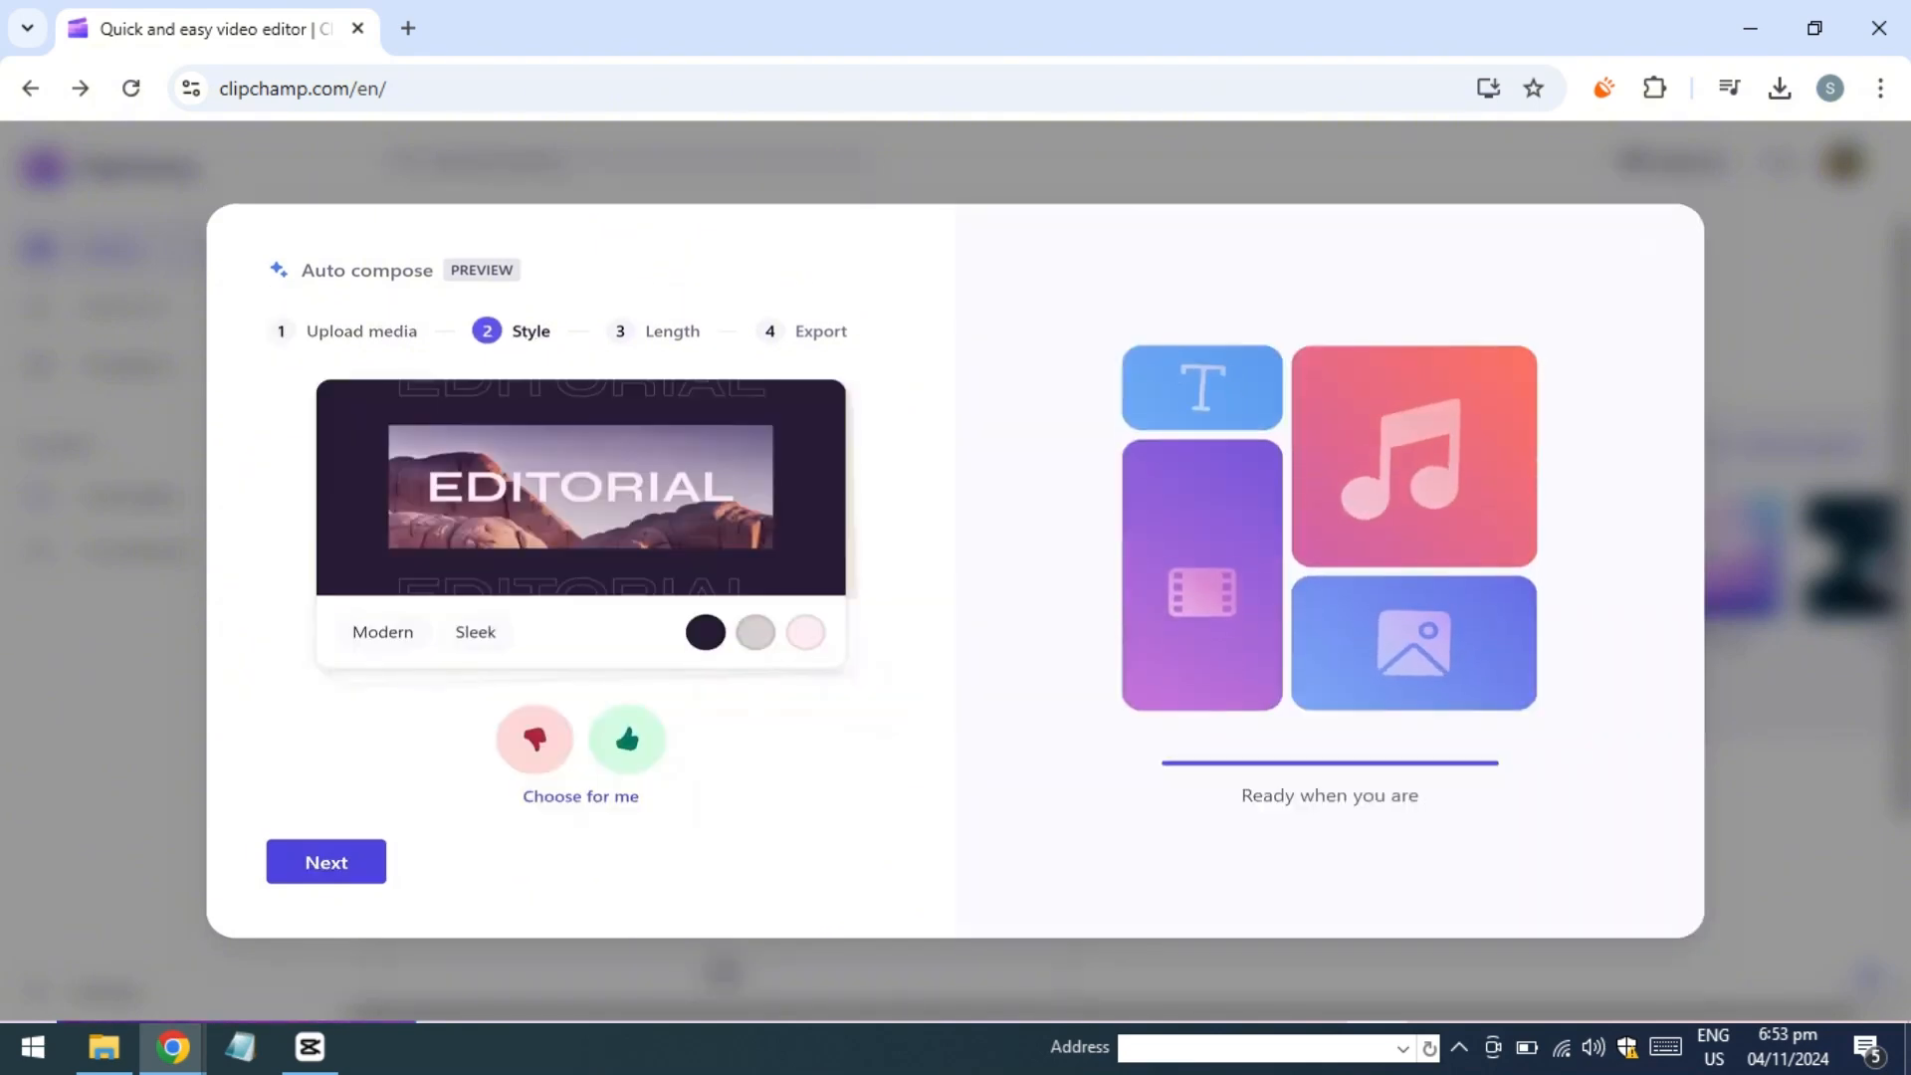
Reject the first four suggested styles, approve Vintage and the two after it, and continue through the length and export stages.
click(534, 740)
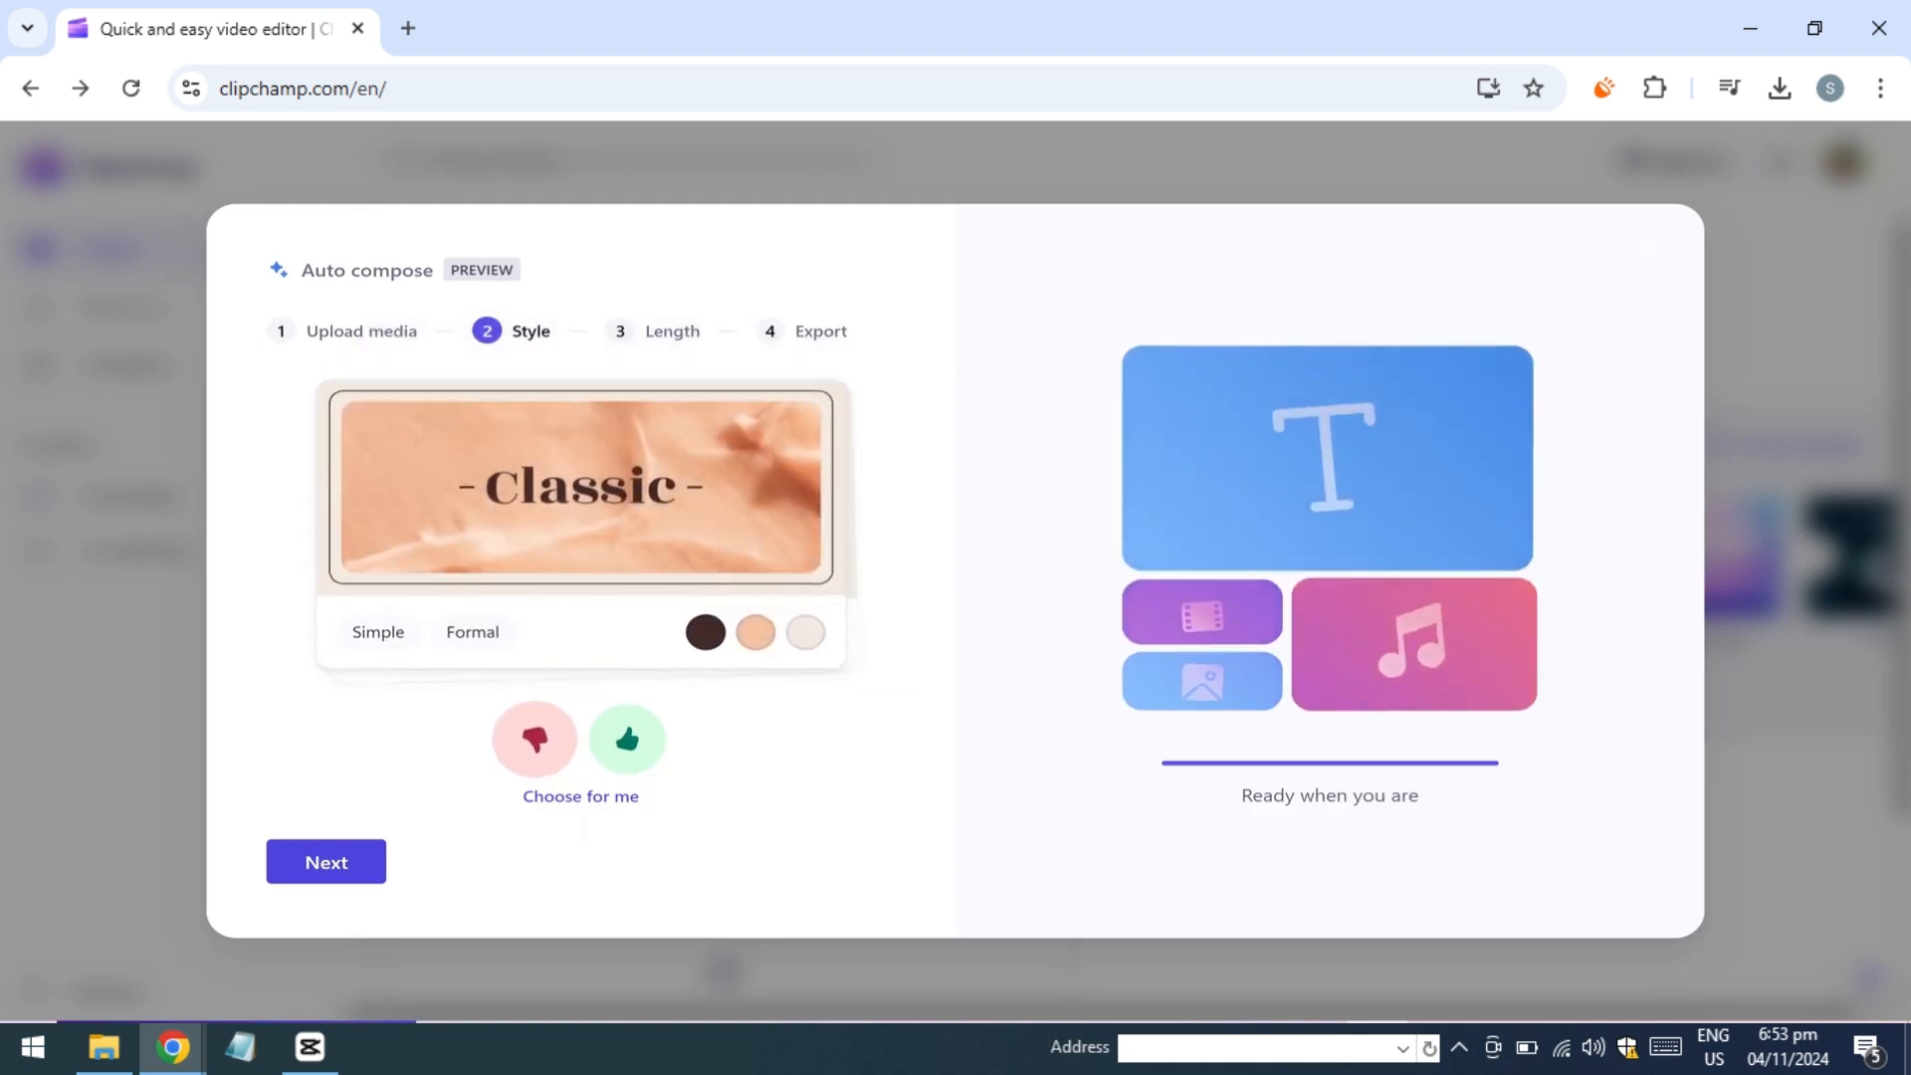
click(535, 739)
click(535, 739)
click(534, 740)
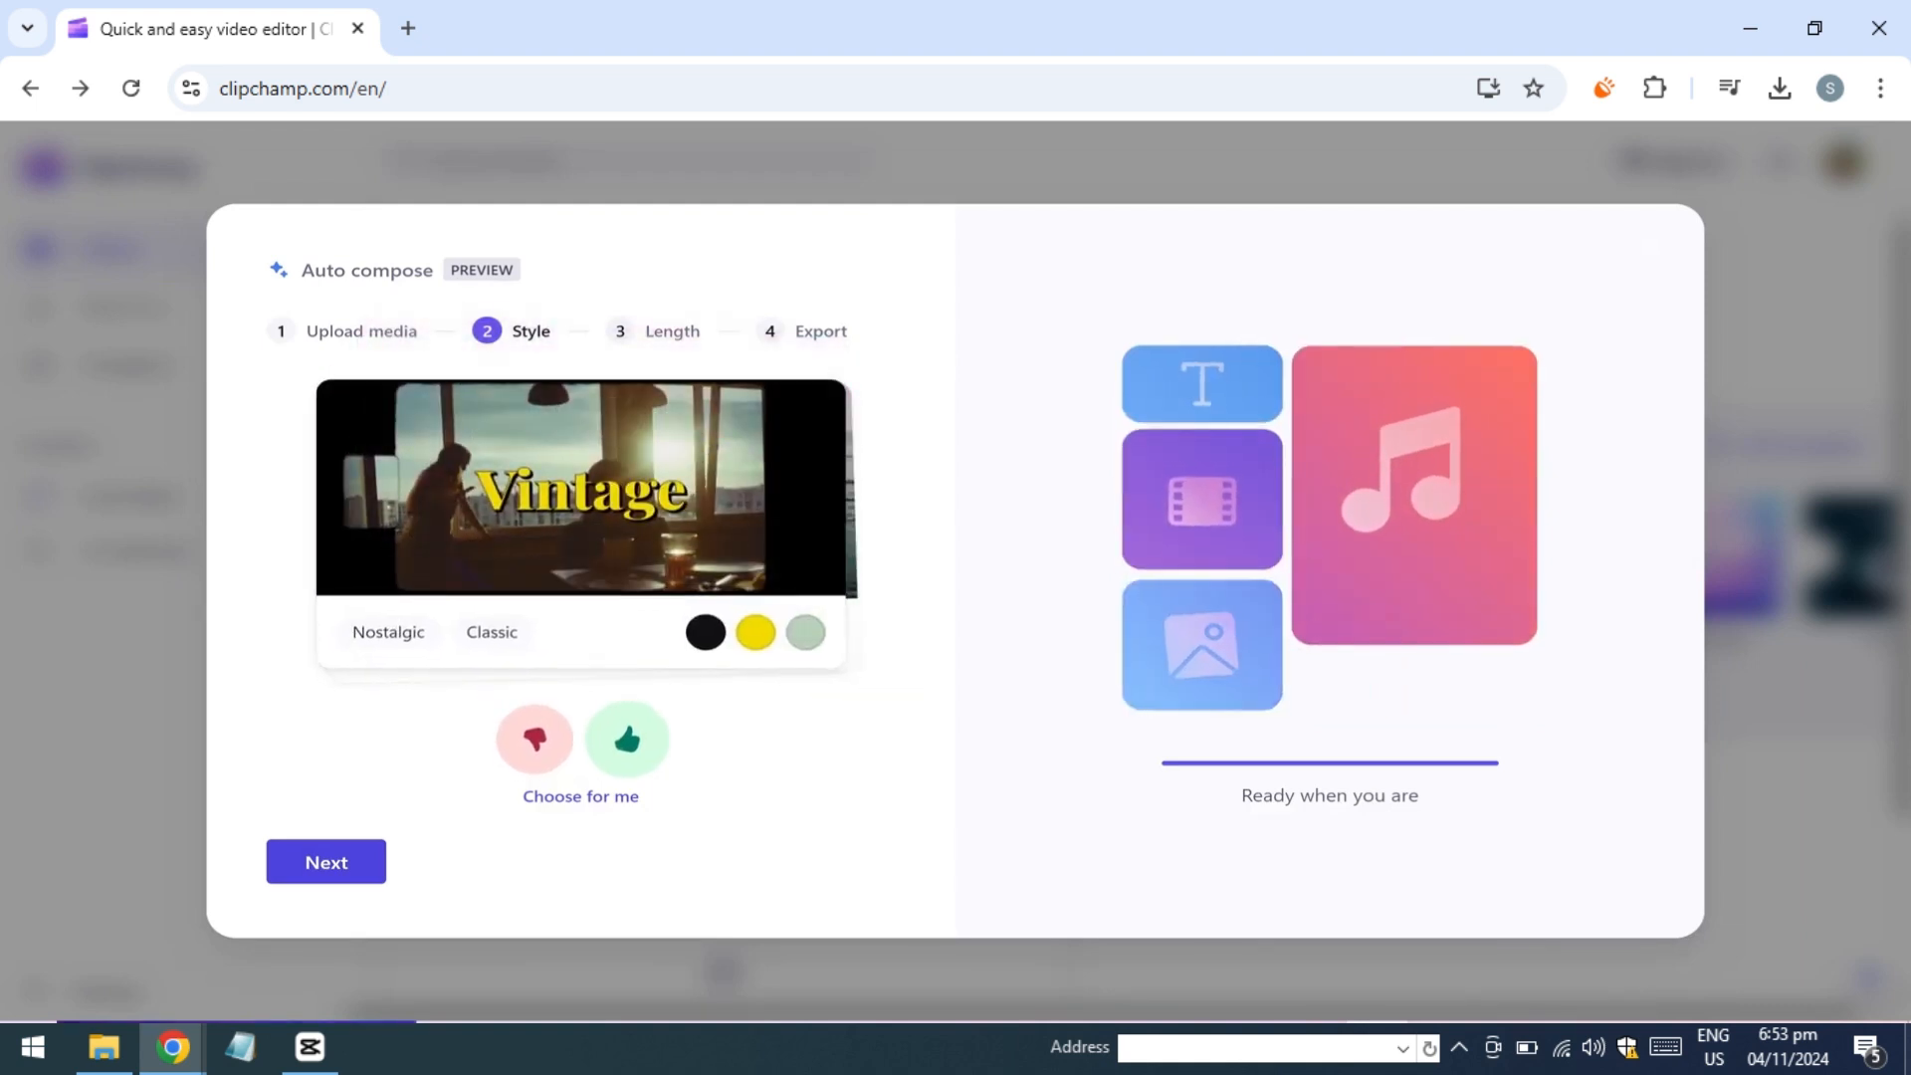
click(627, 739)
click(627, 740)
click(627, 740)
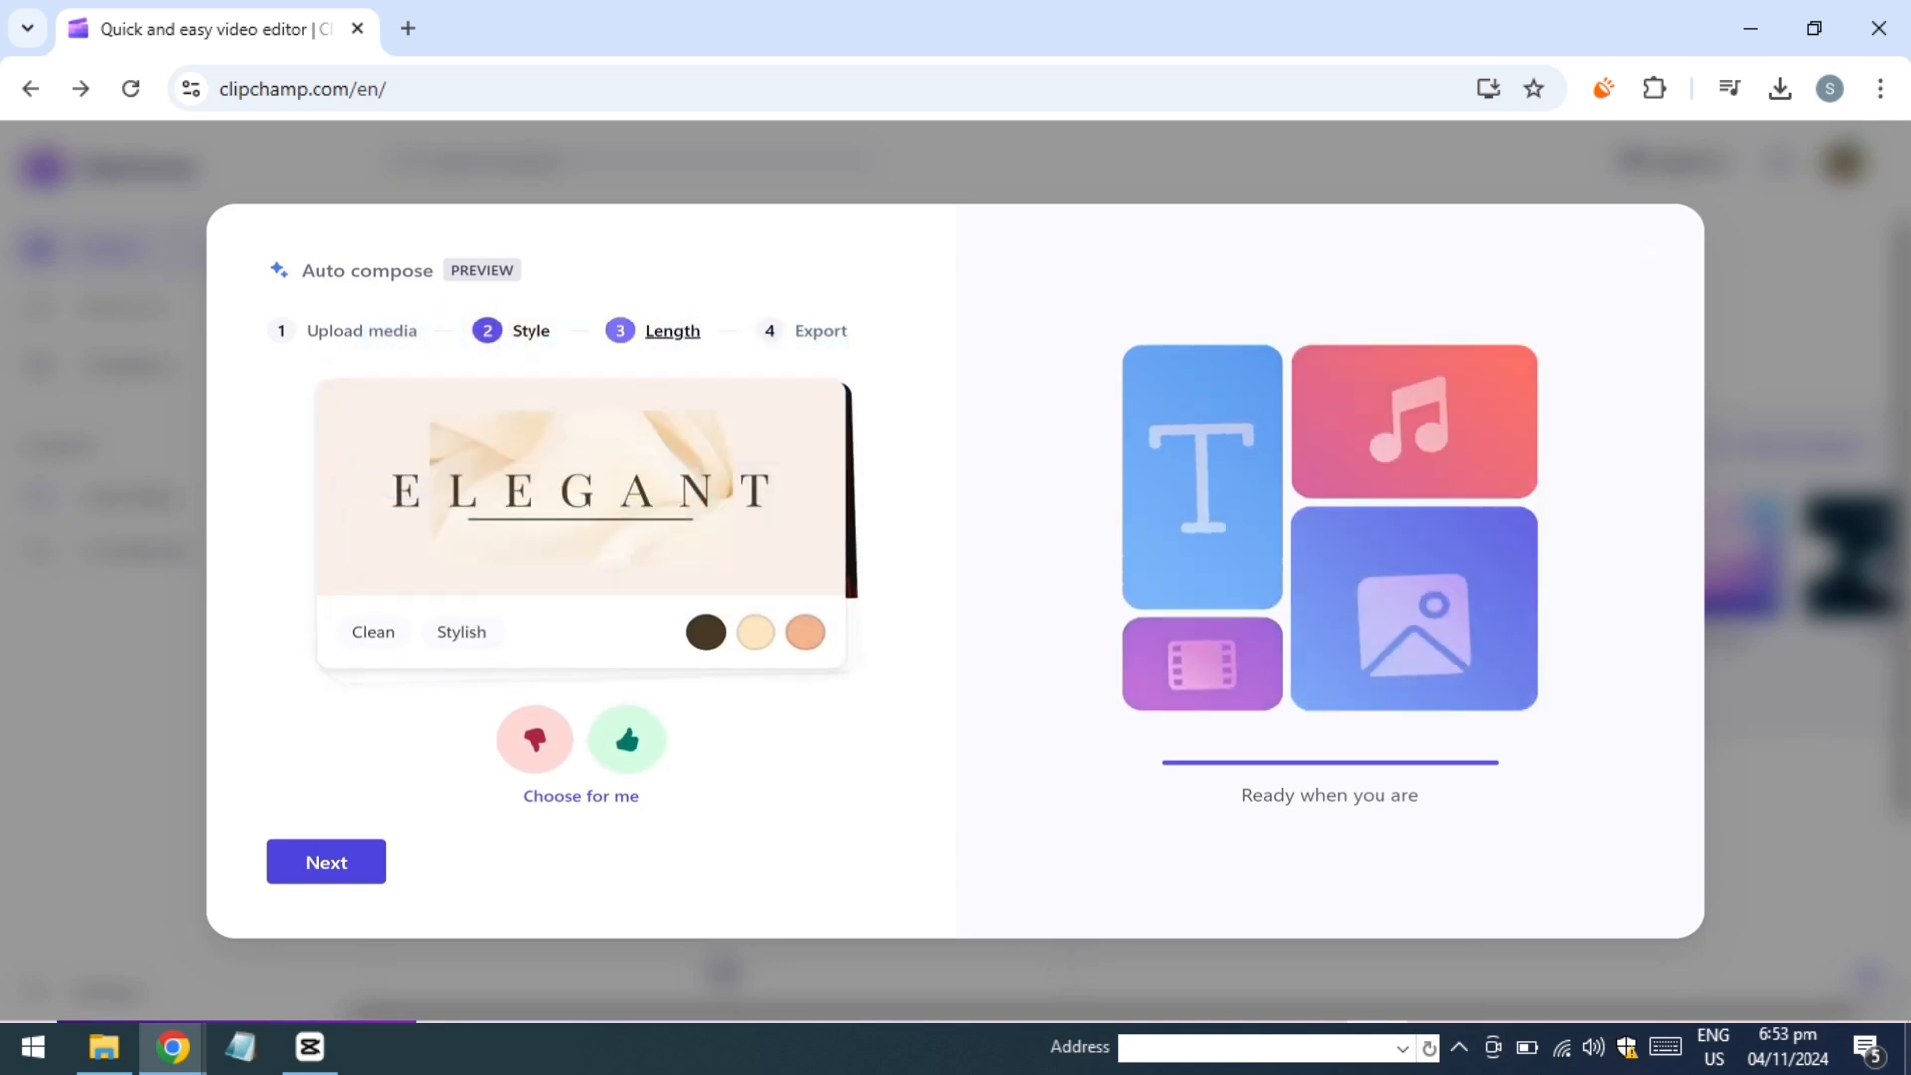
click(672, 331)
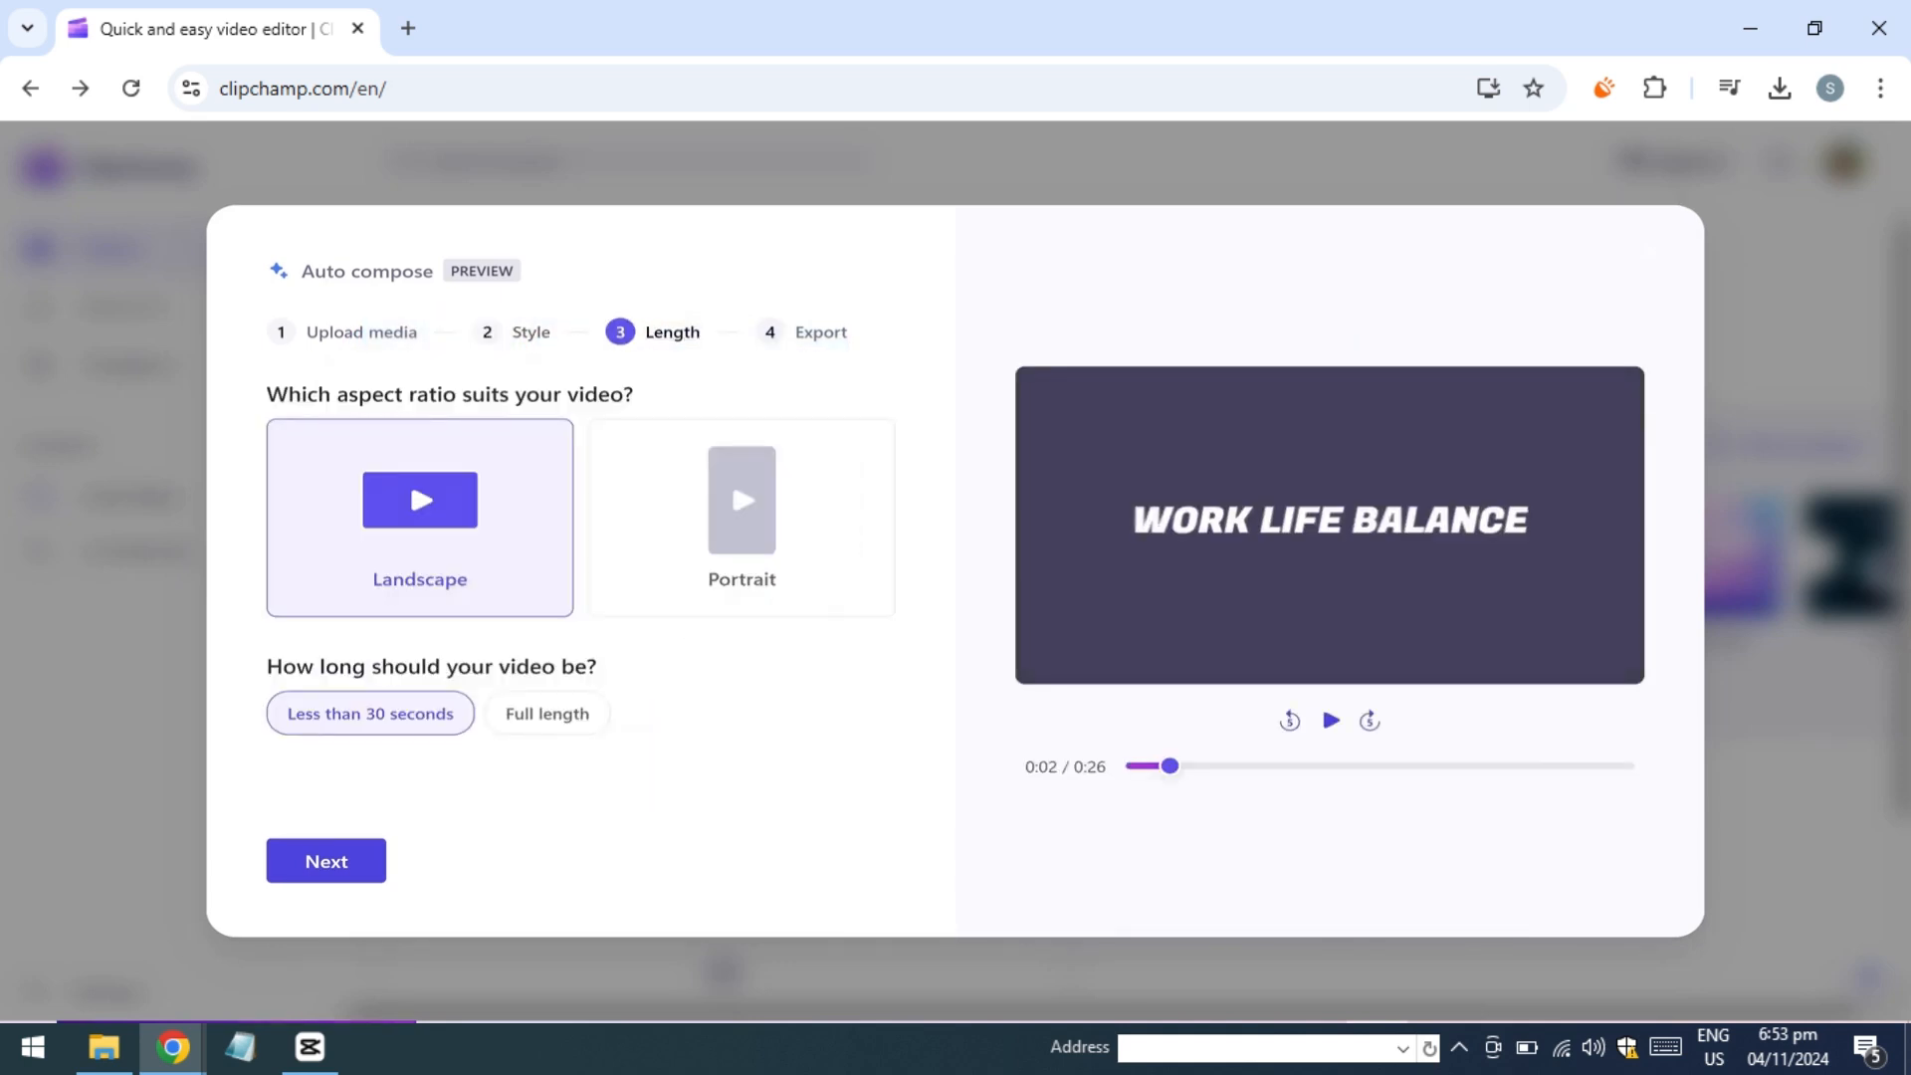
click(796, 332)
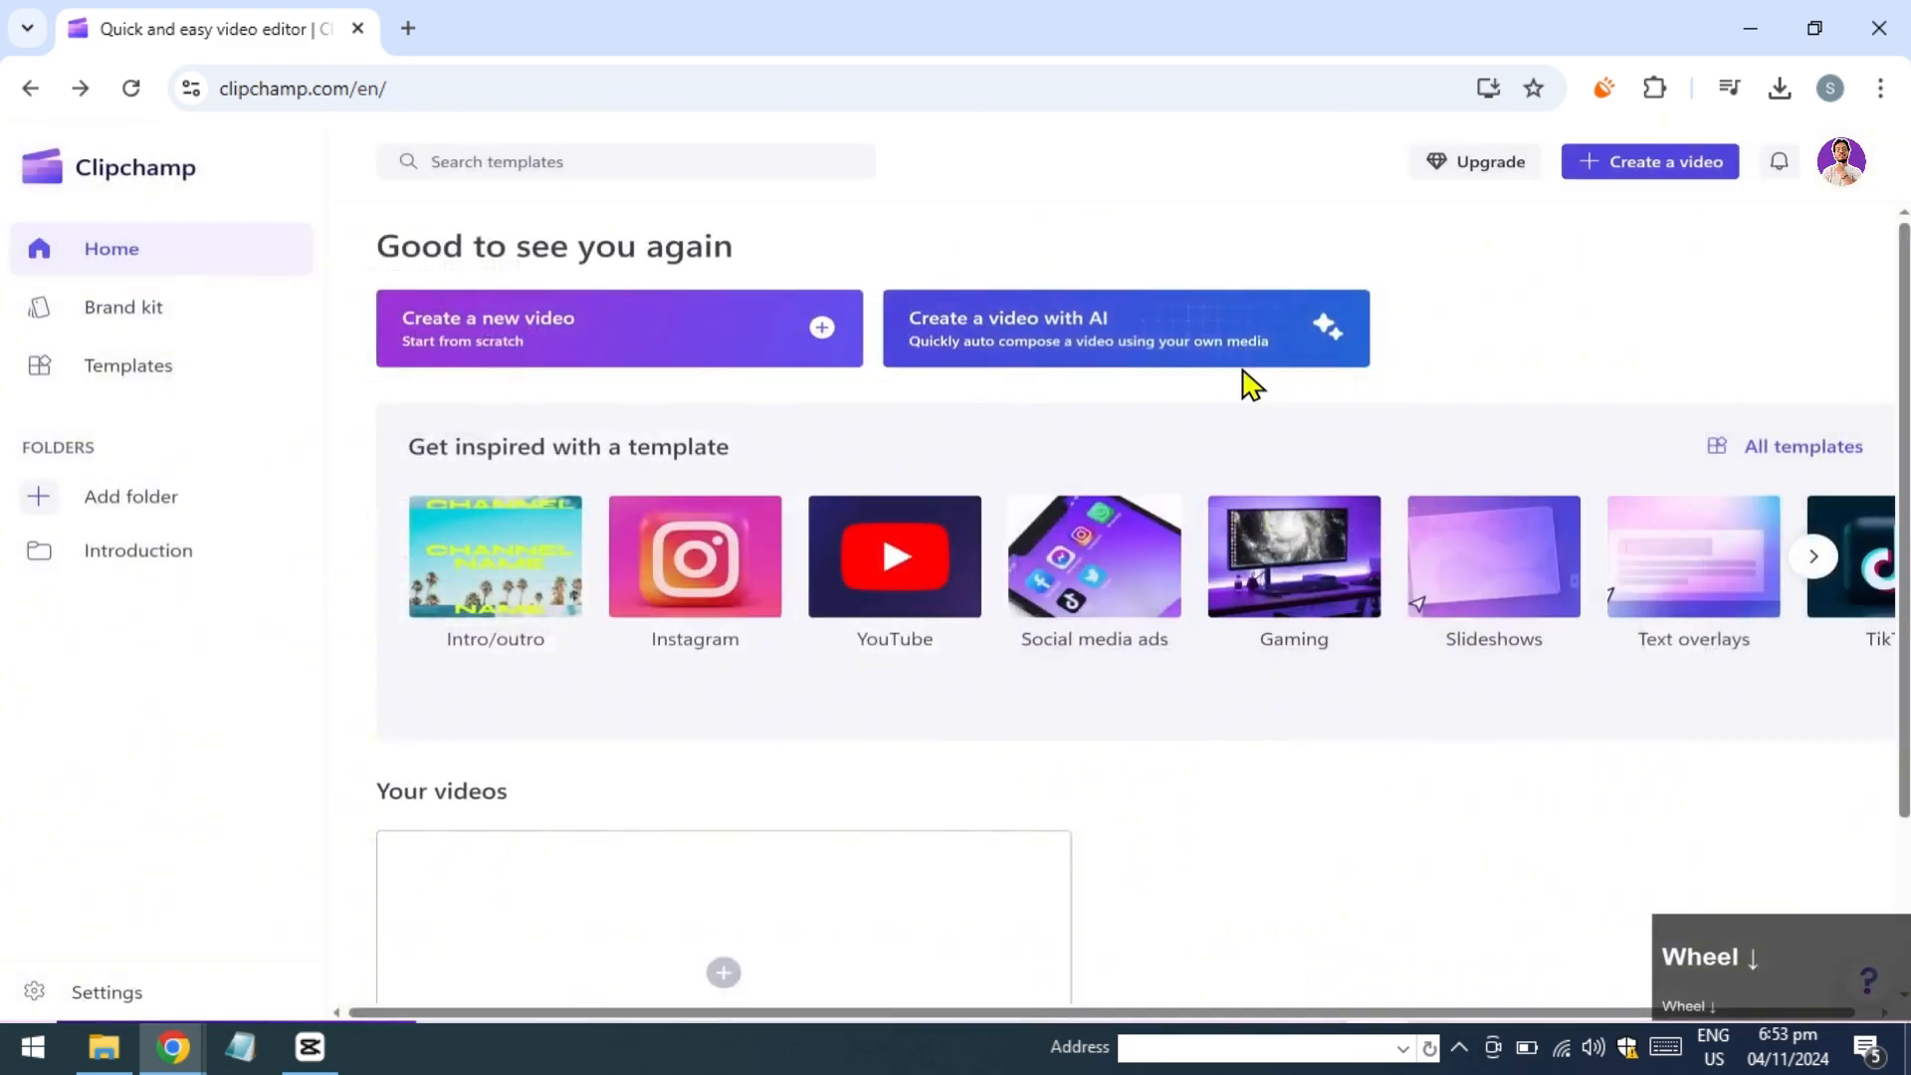
Create the first video from the home page and open Video 1 from the Introduction folder in the editor.
scroll(1242, 370, down, 3)
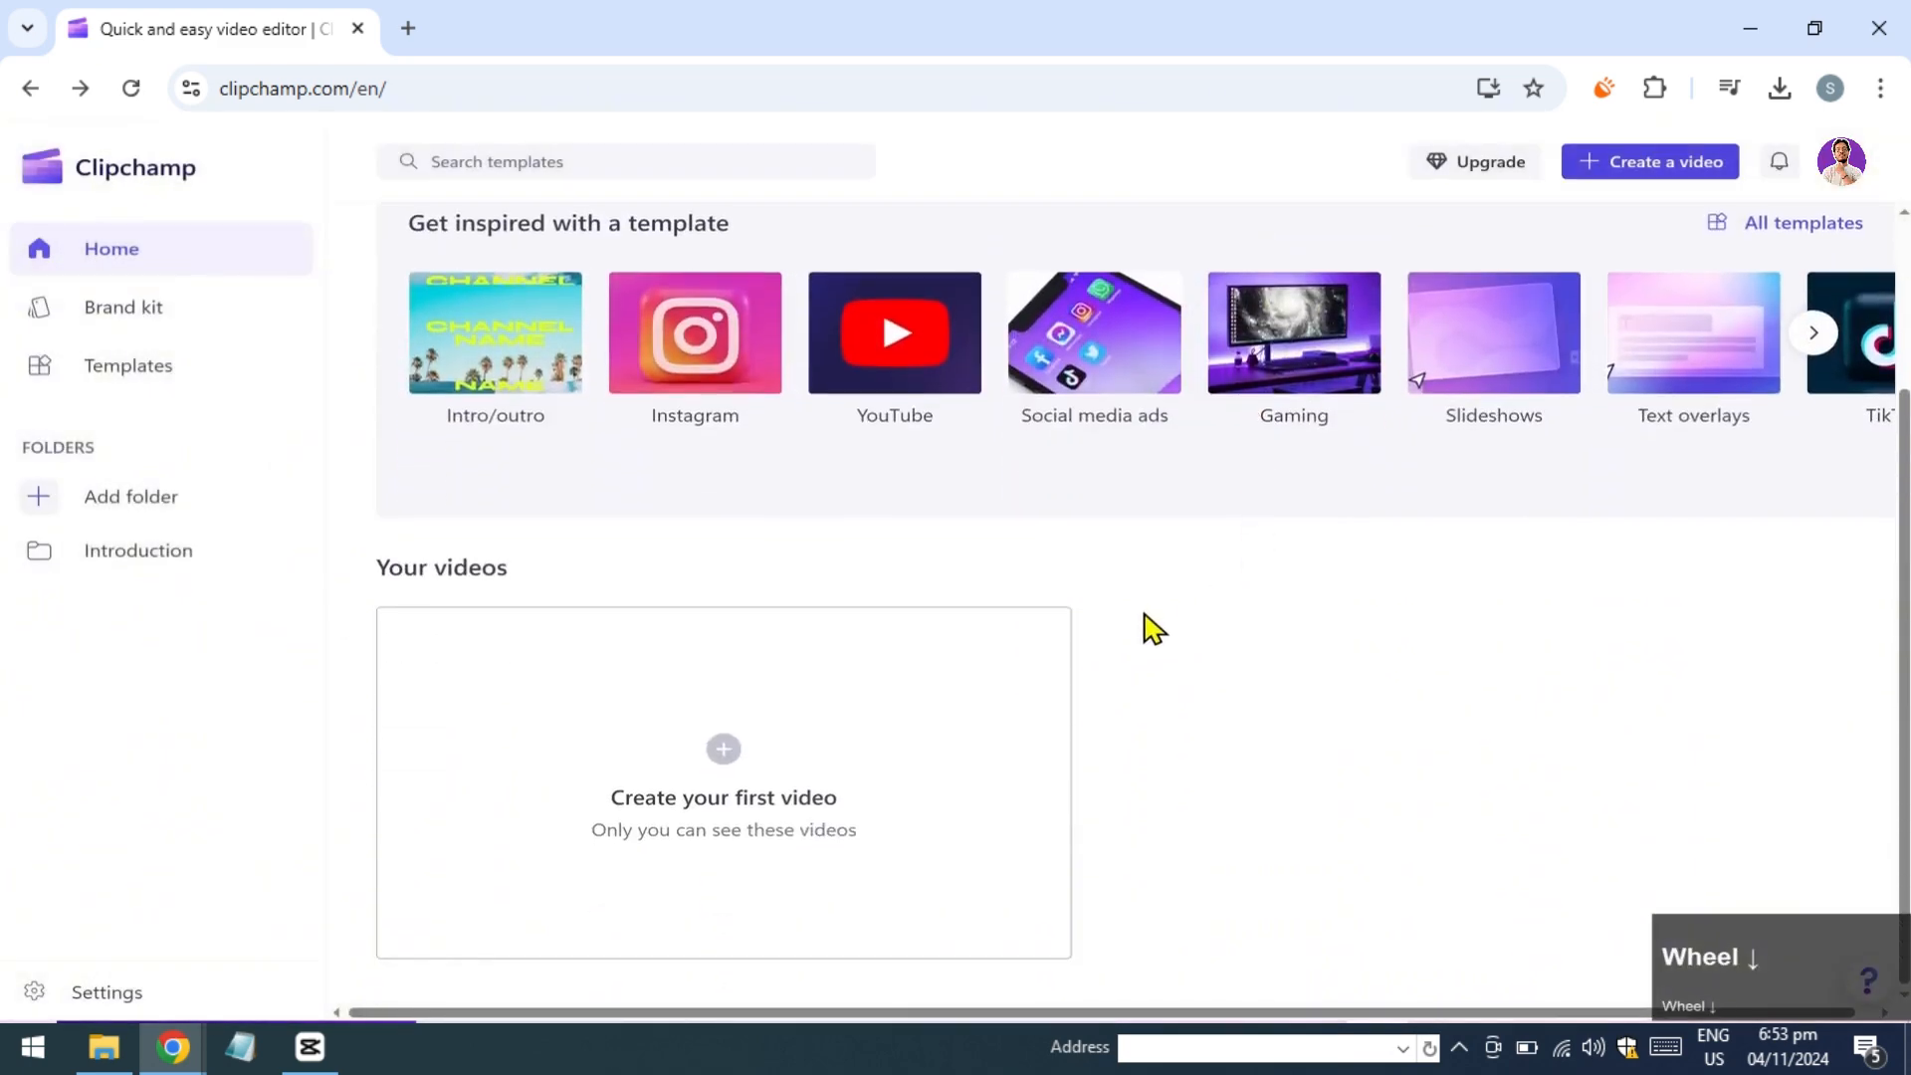
click(757, 762)
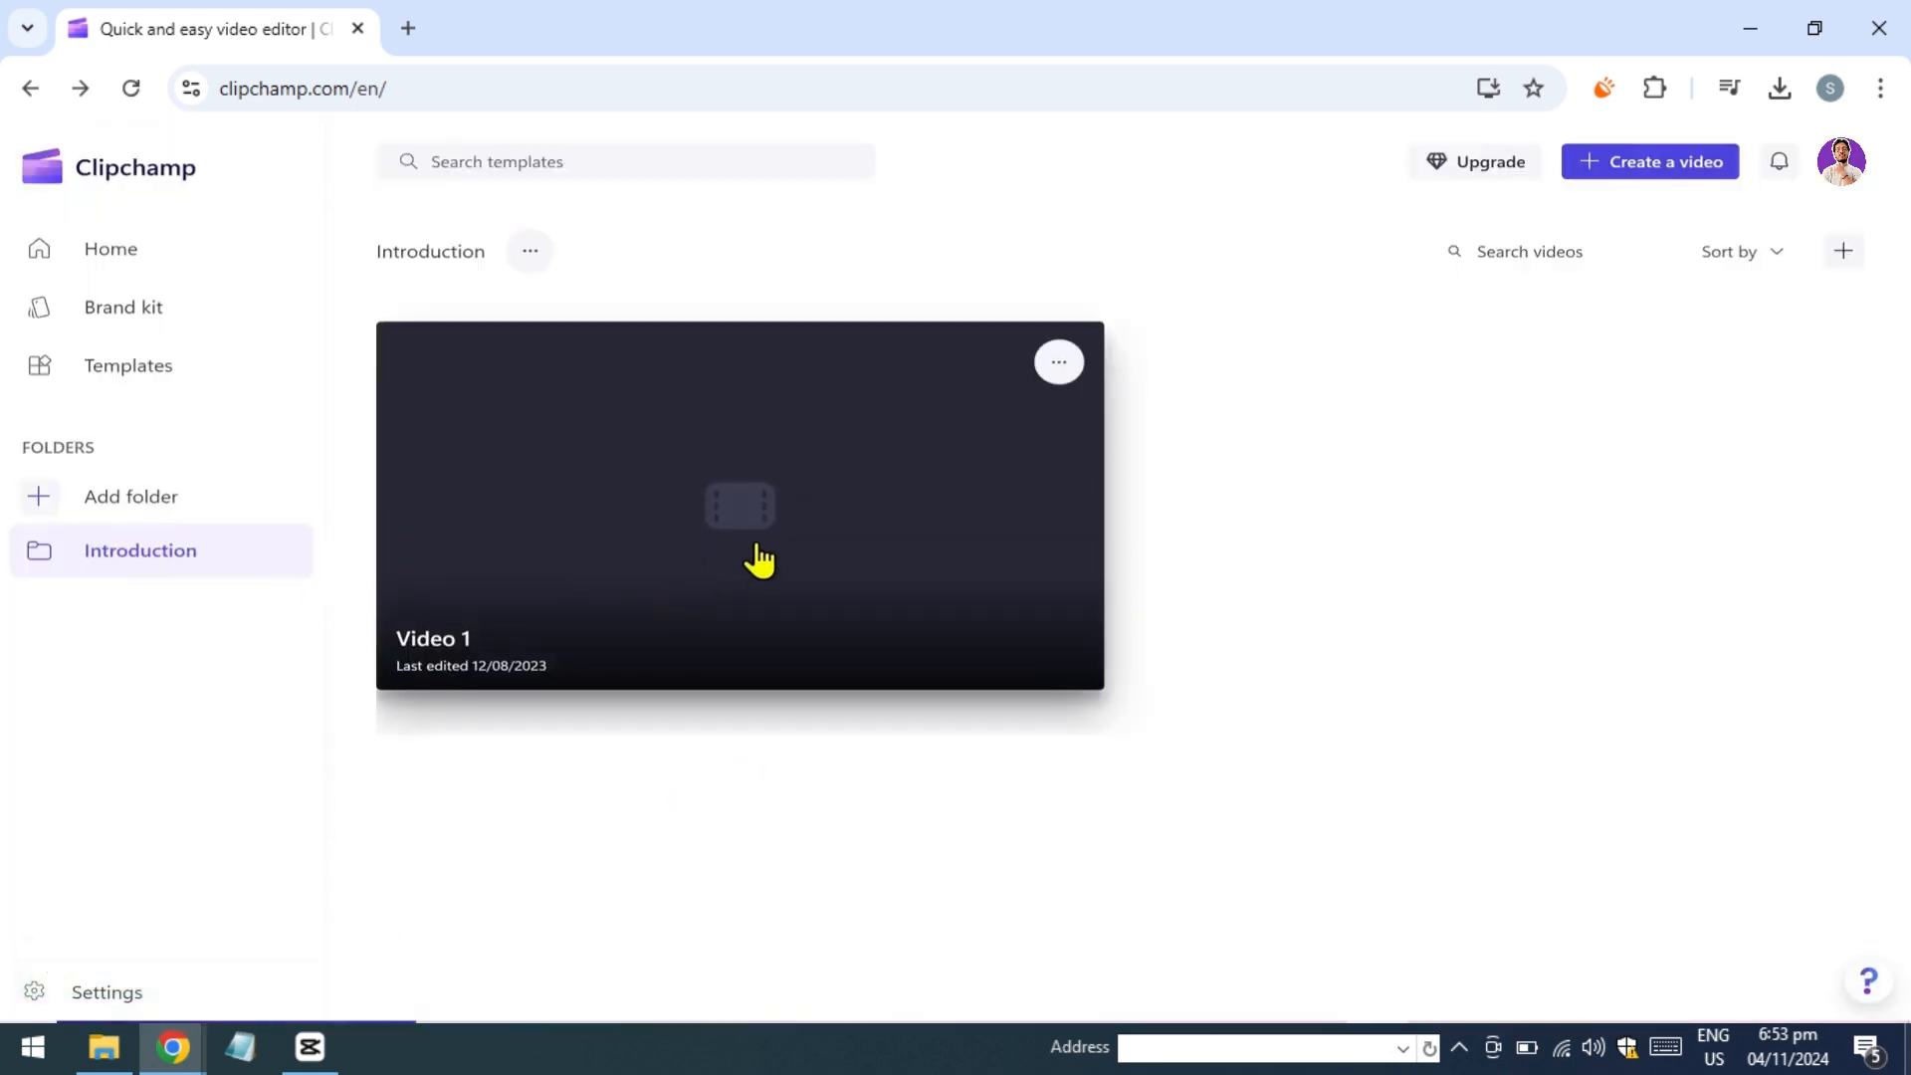
click(758, 560)
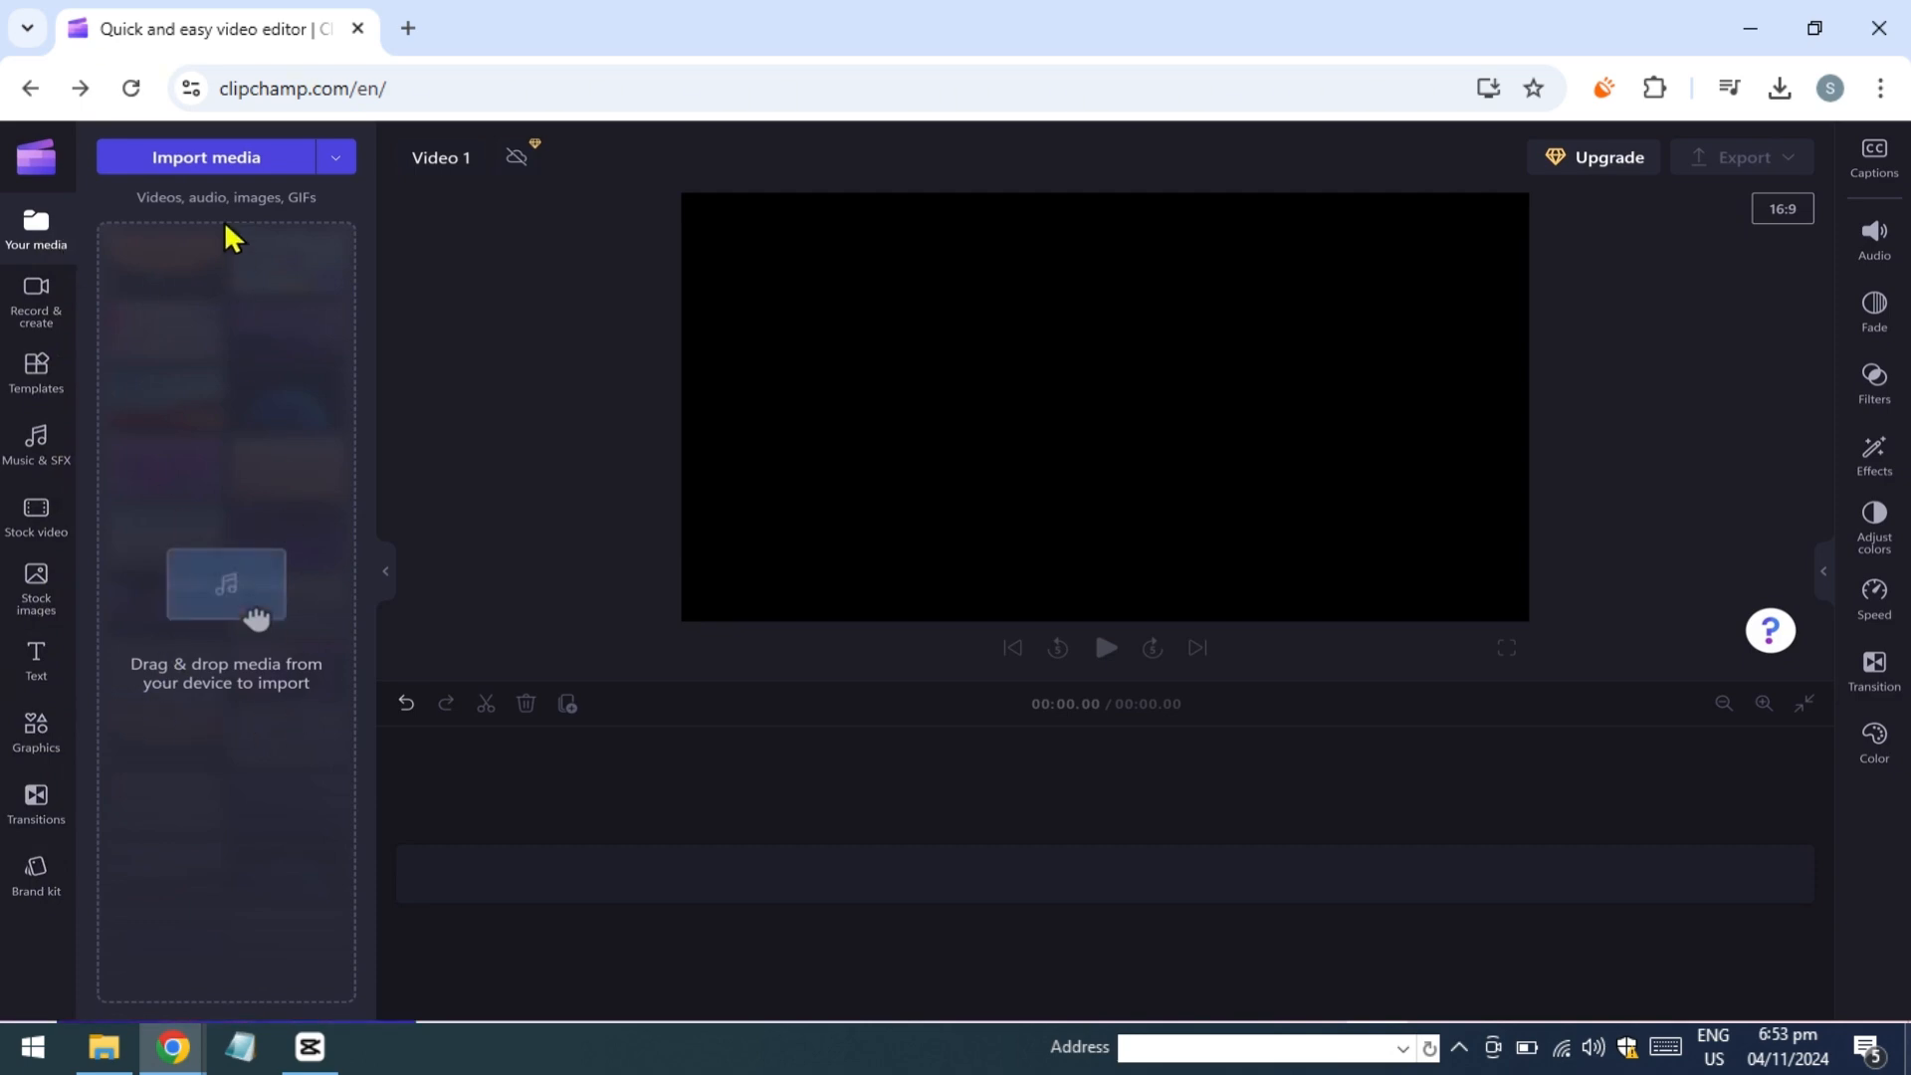
Look through the Envato stock photos folder for media to import and close the file selection without importing.
click(224, 163)
scroll(631, 392, down, 3)
scroll(631, 393, up, 3)
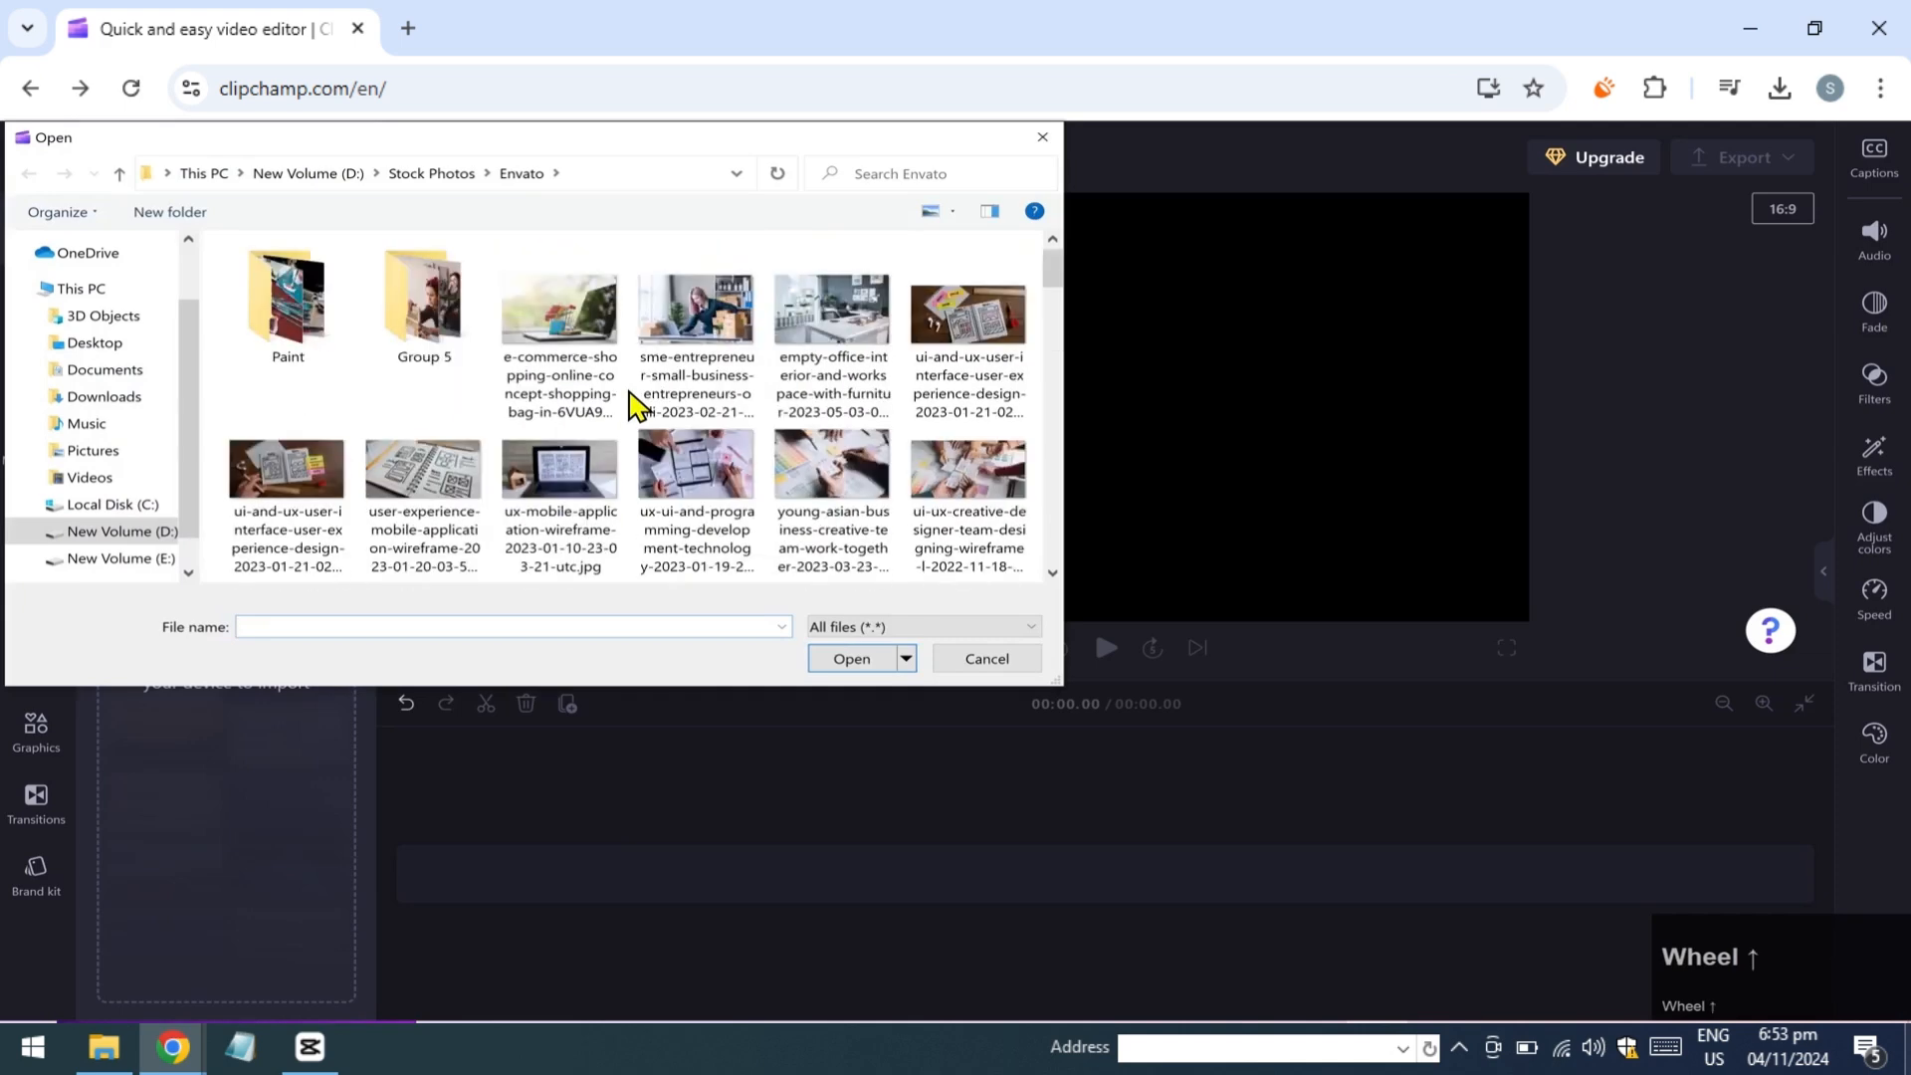
click(953, 666)
Start a screen recording that shares the entire screen without system audio, and minimize the window while it runs.
click(38, 310)
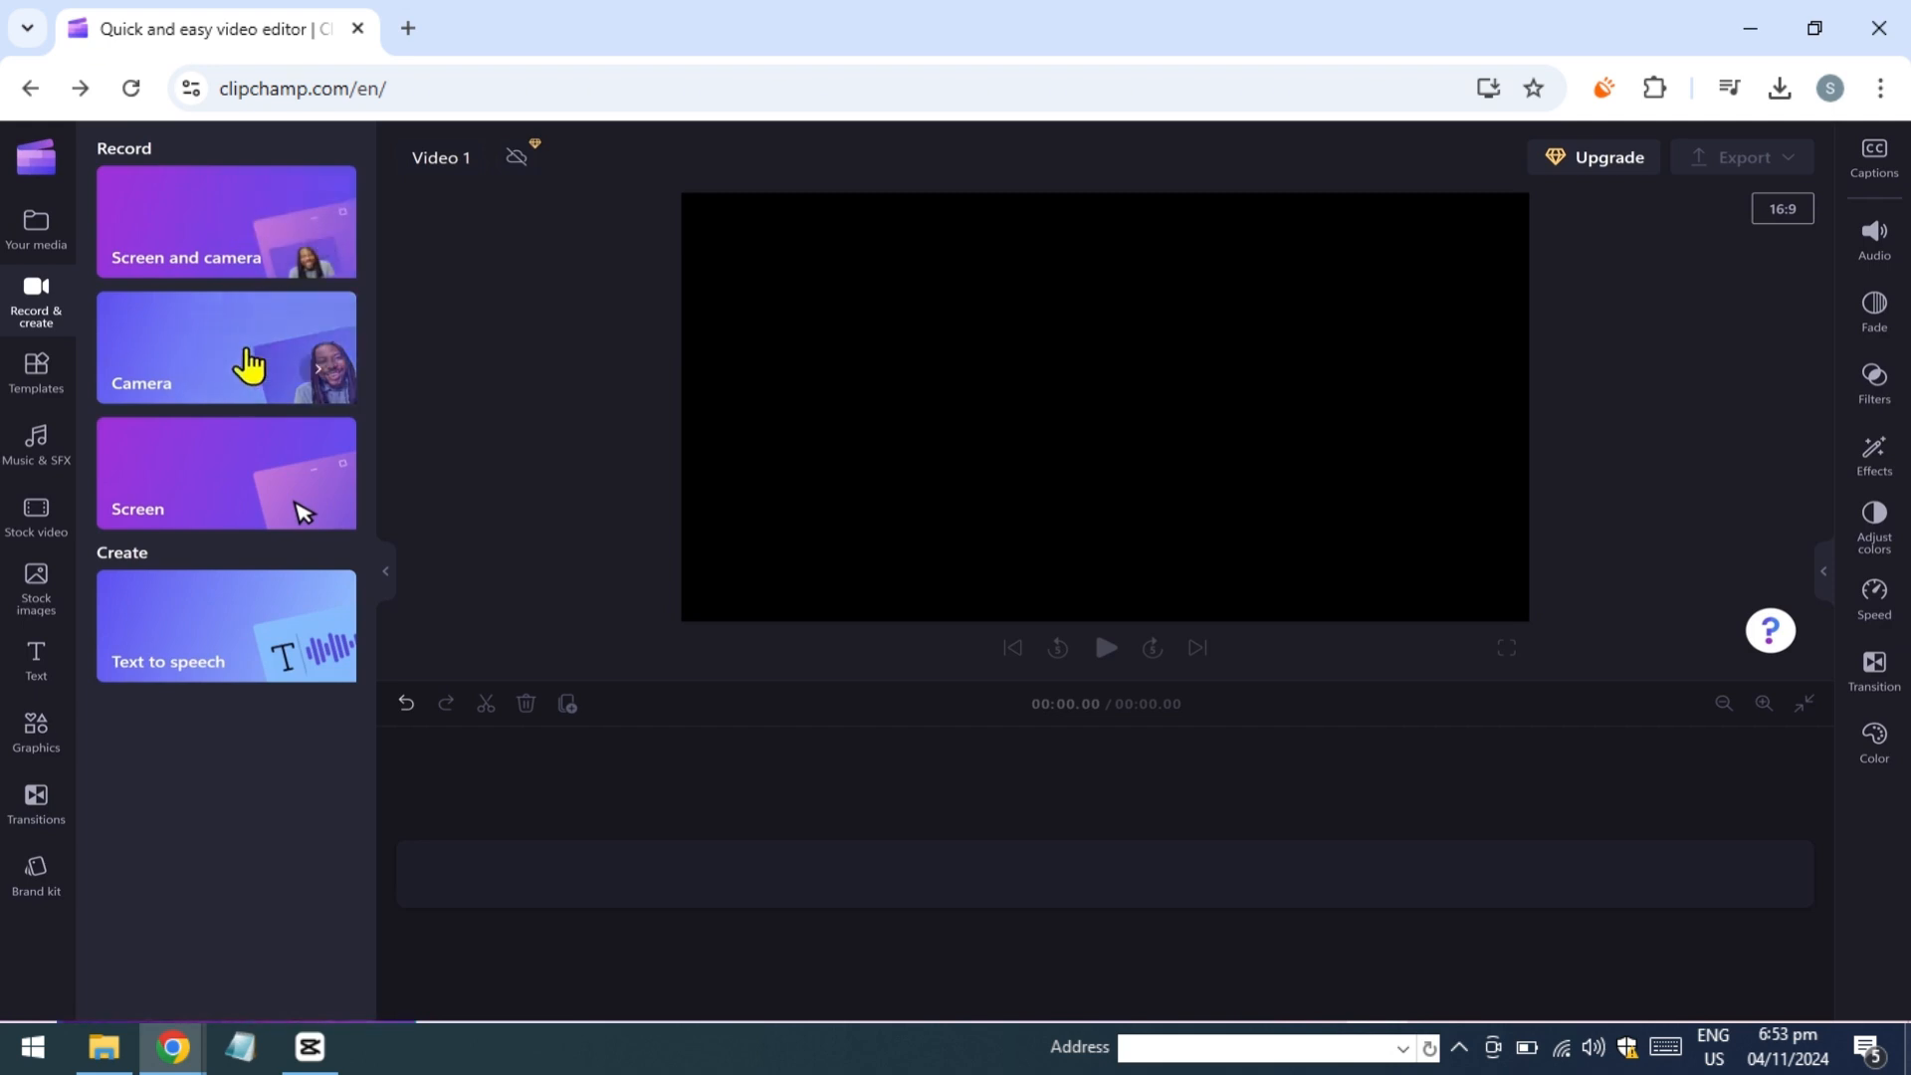
click(249, 487)
click(120, 970)
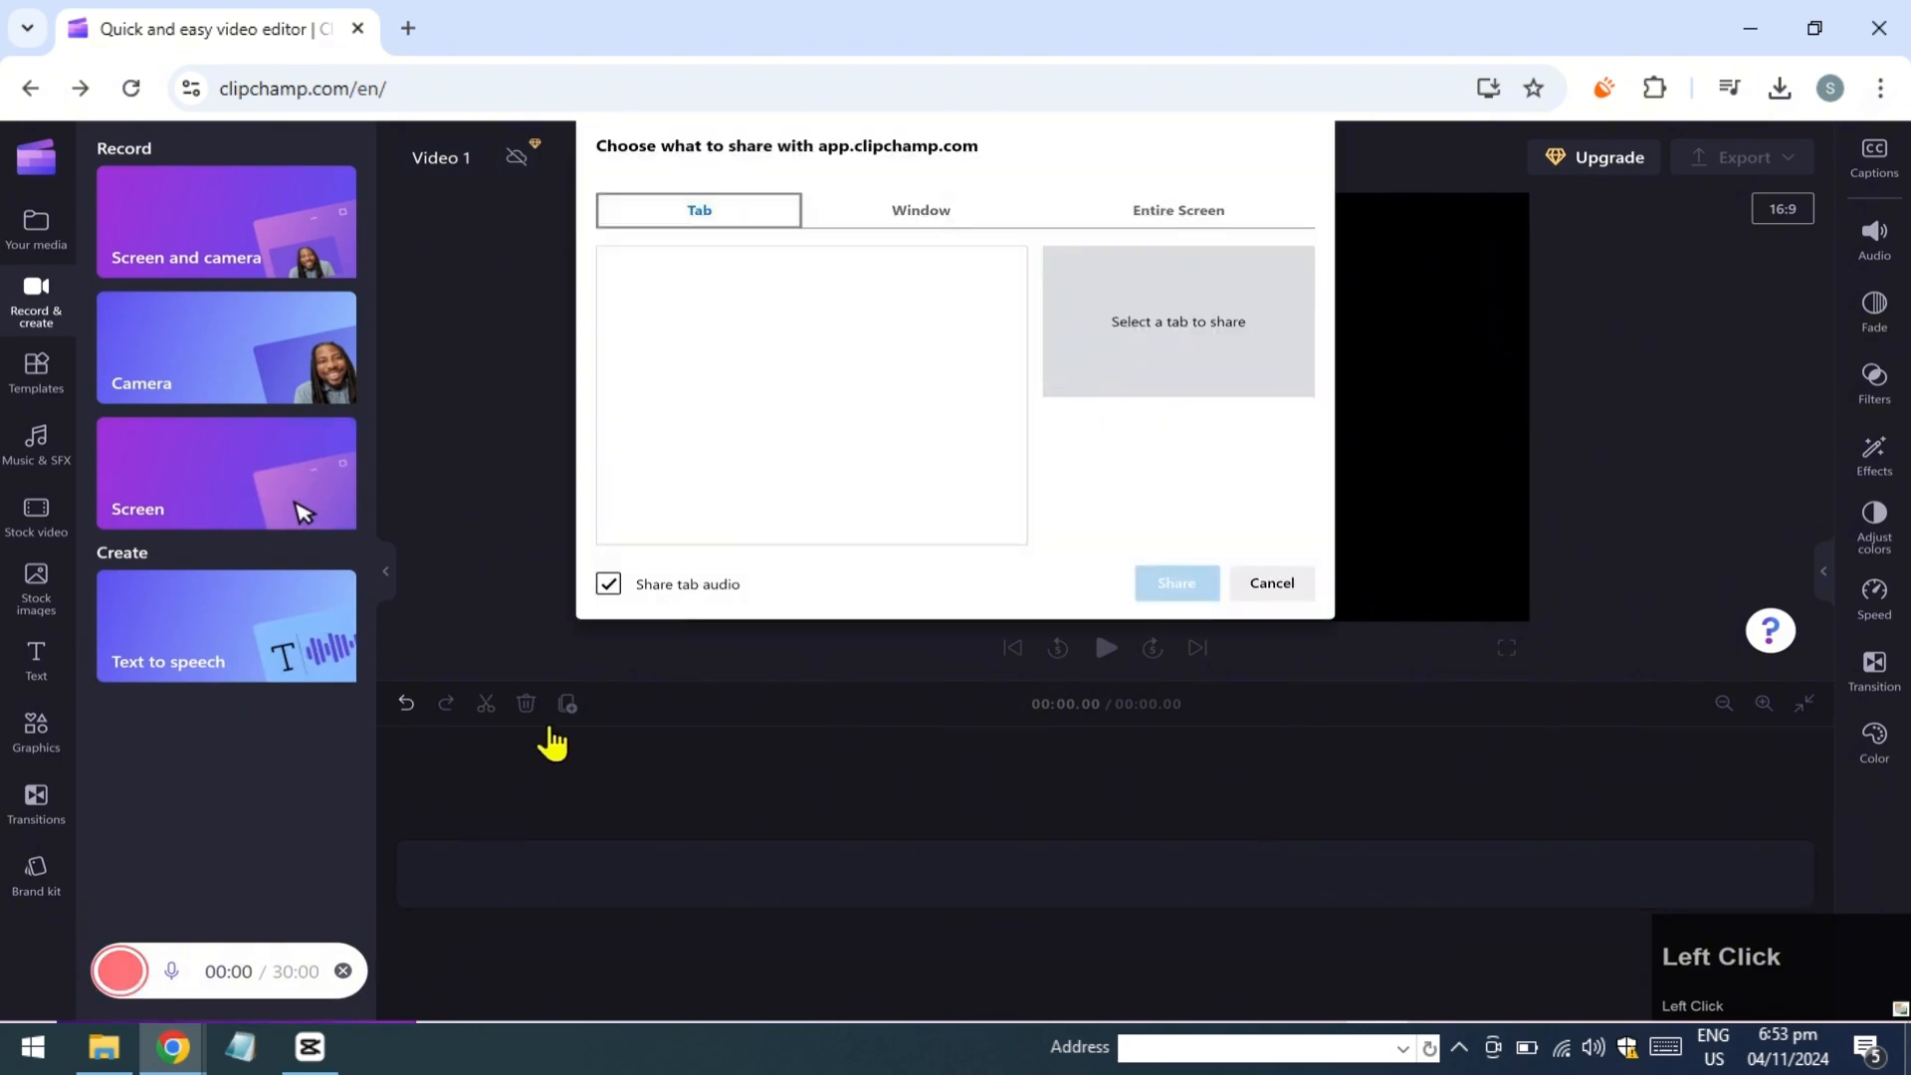
click(920, 210)
click(731, 324)
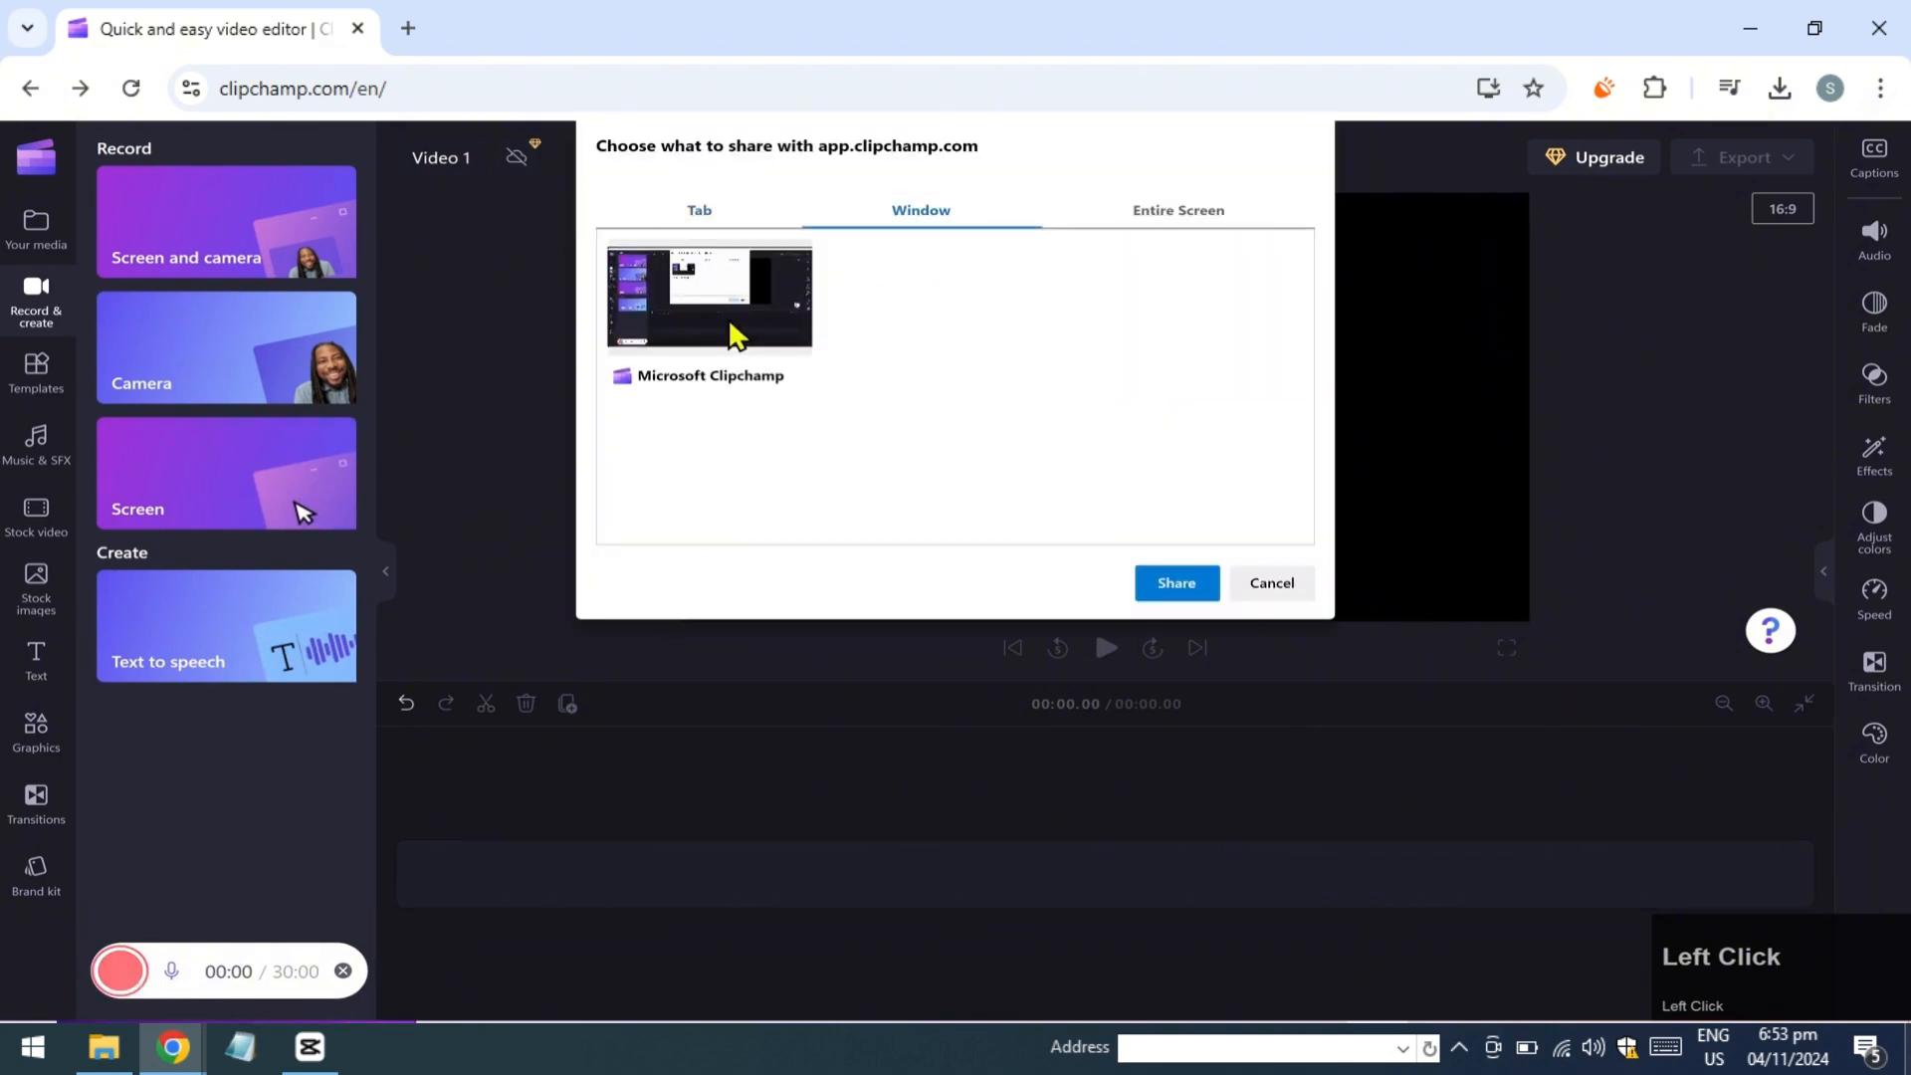
click(1194, 213)
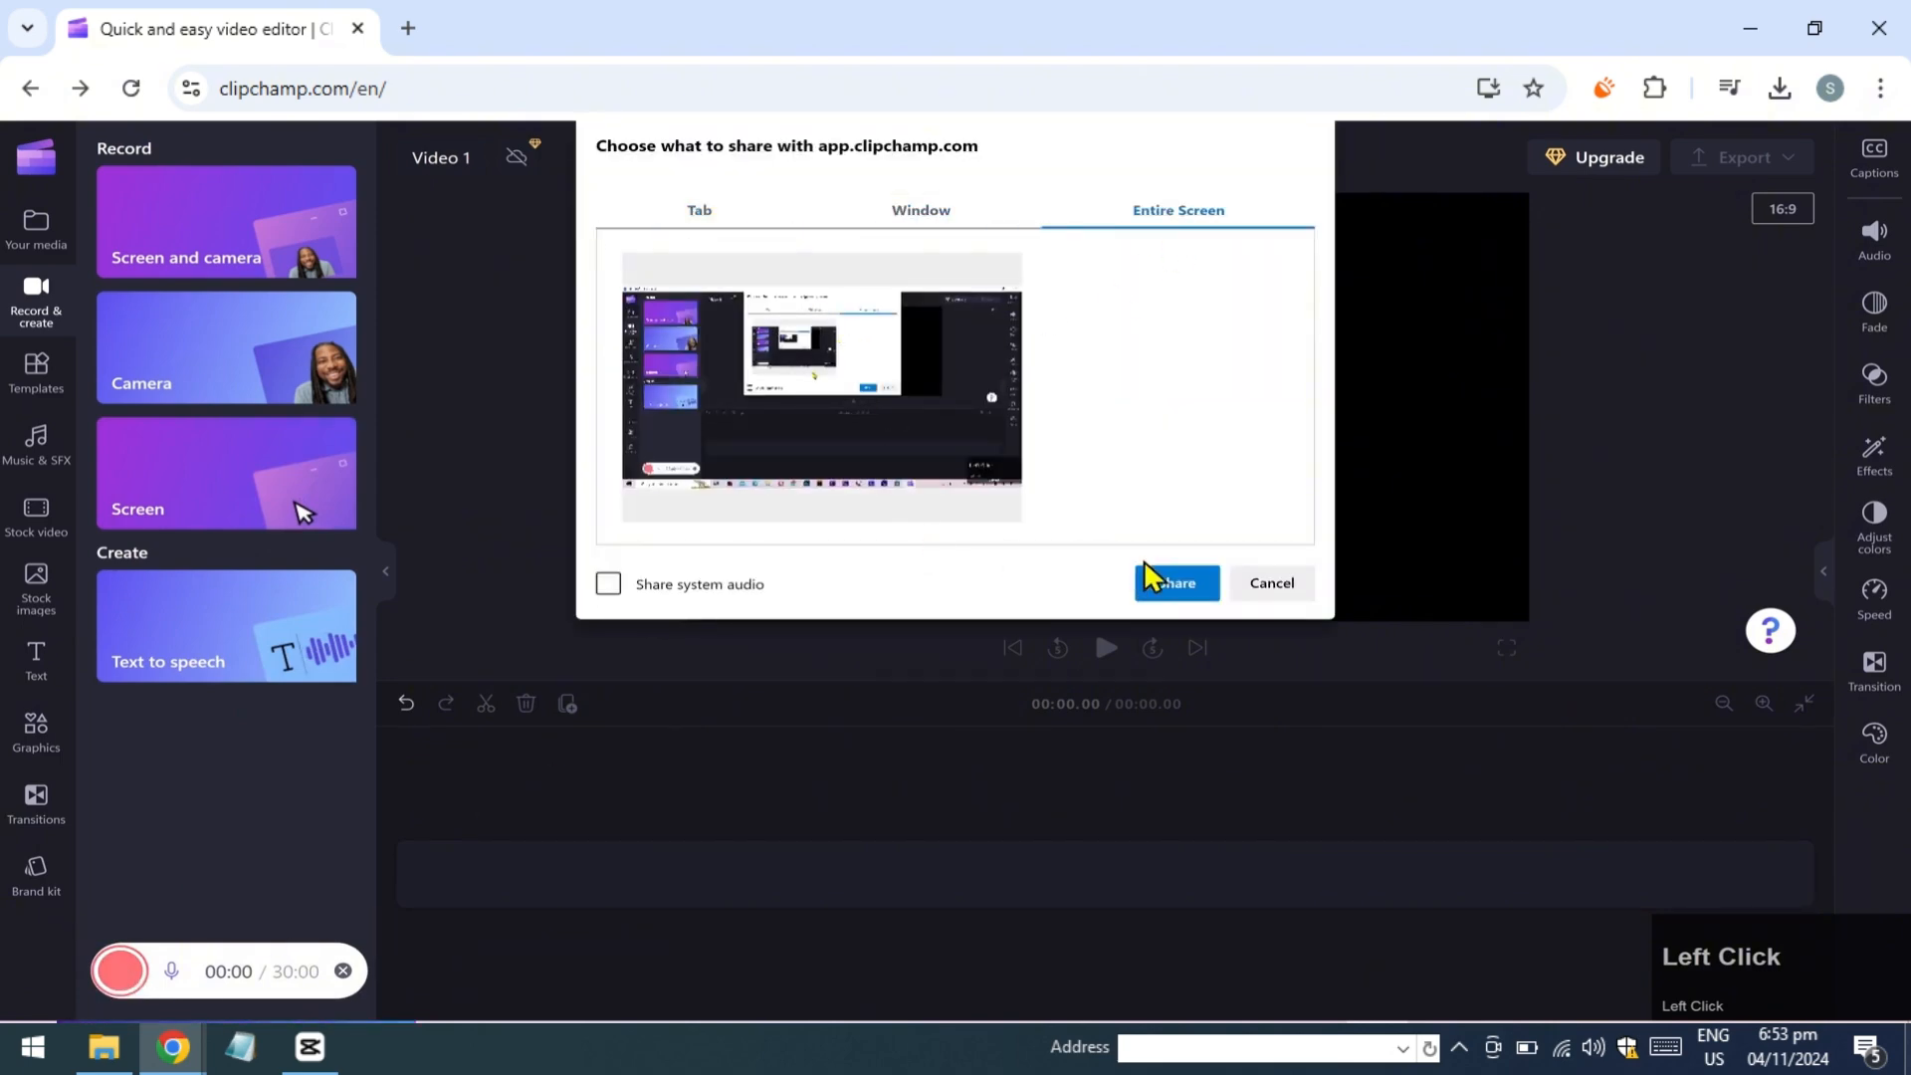
click(1174, 582)
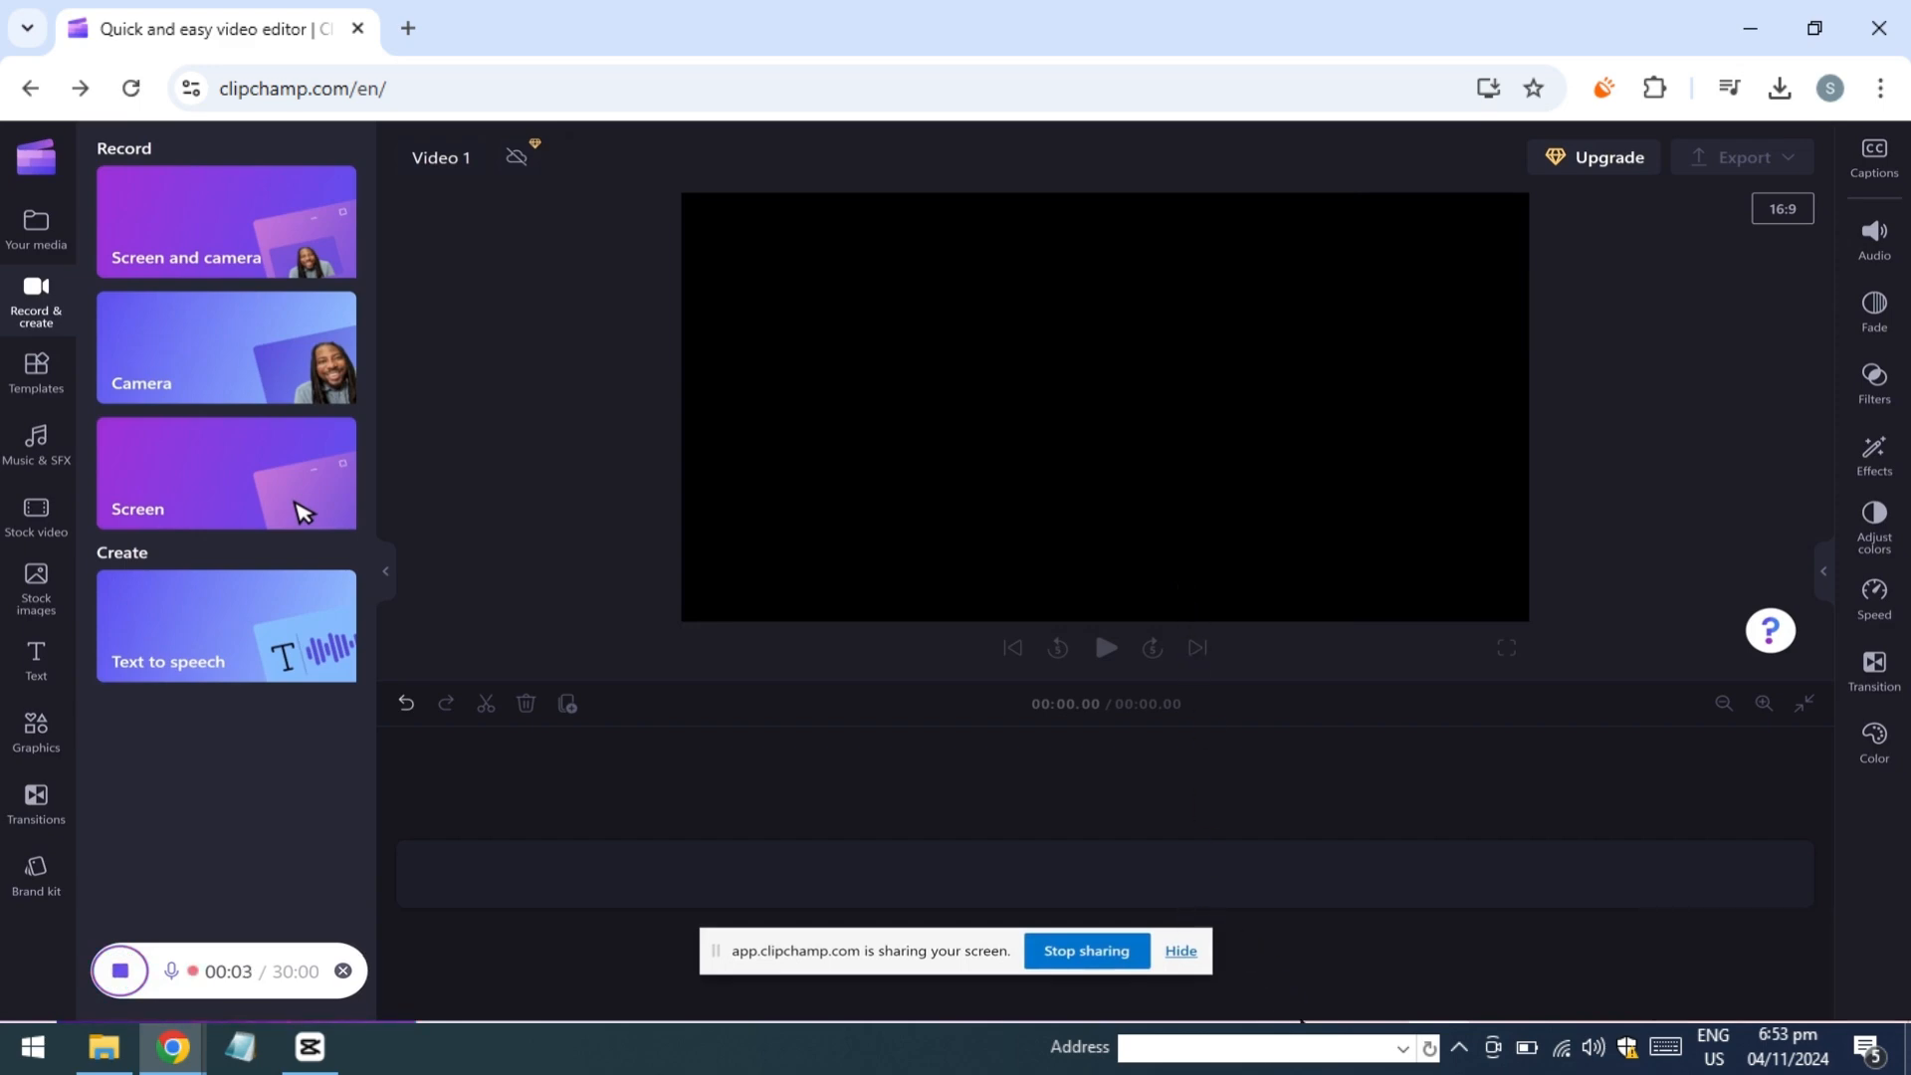
click(1749, 29)
click(1749, 29)
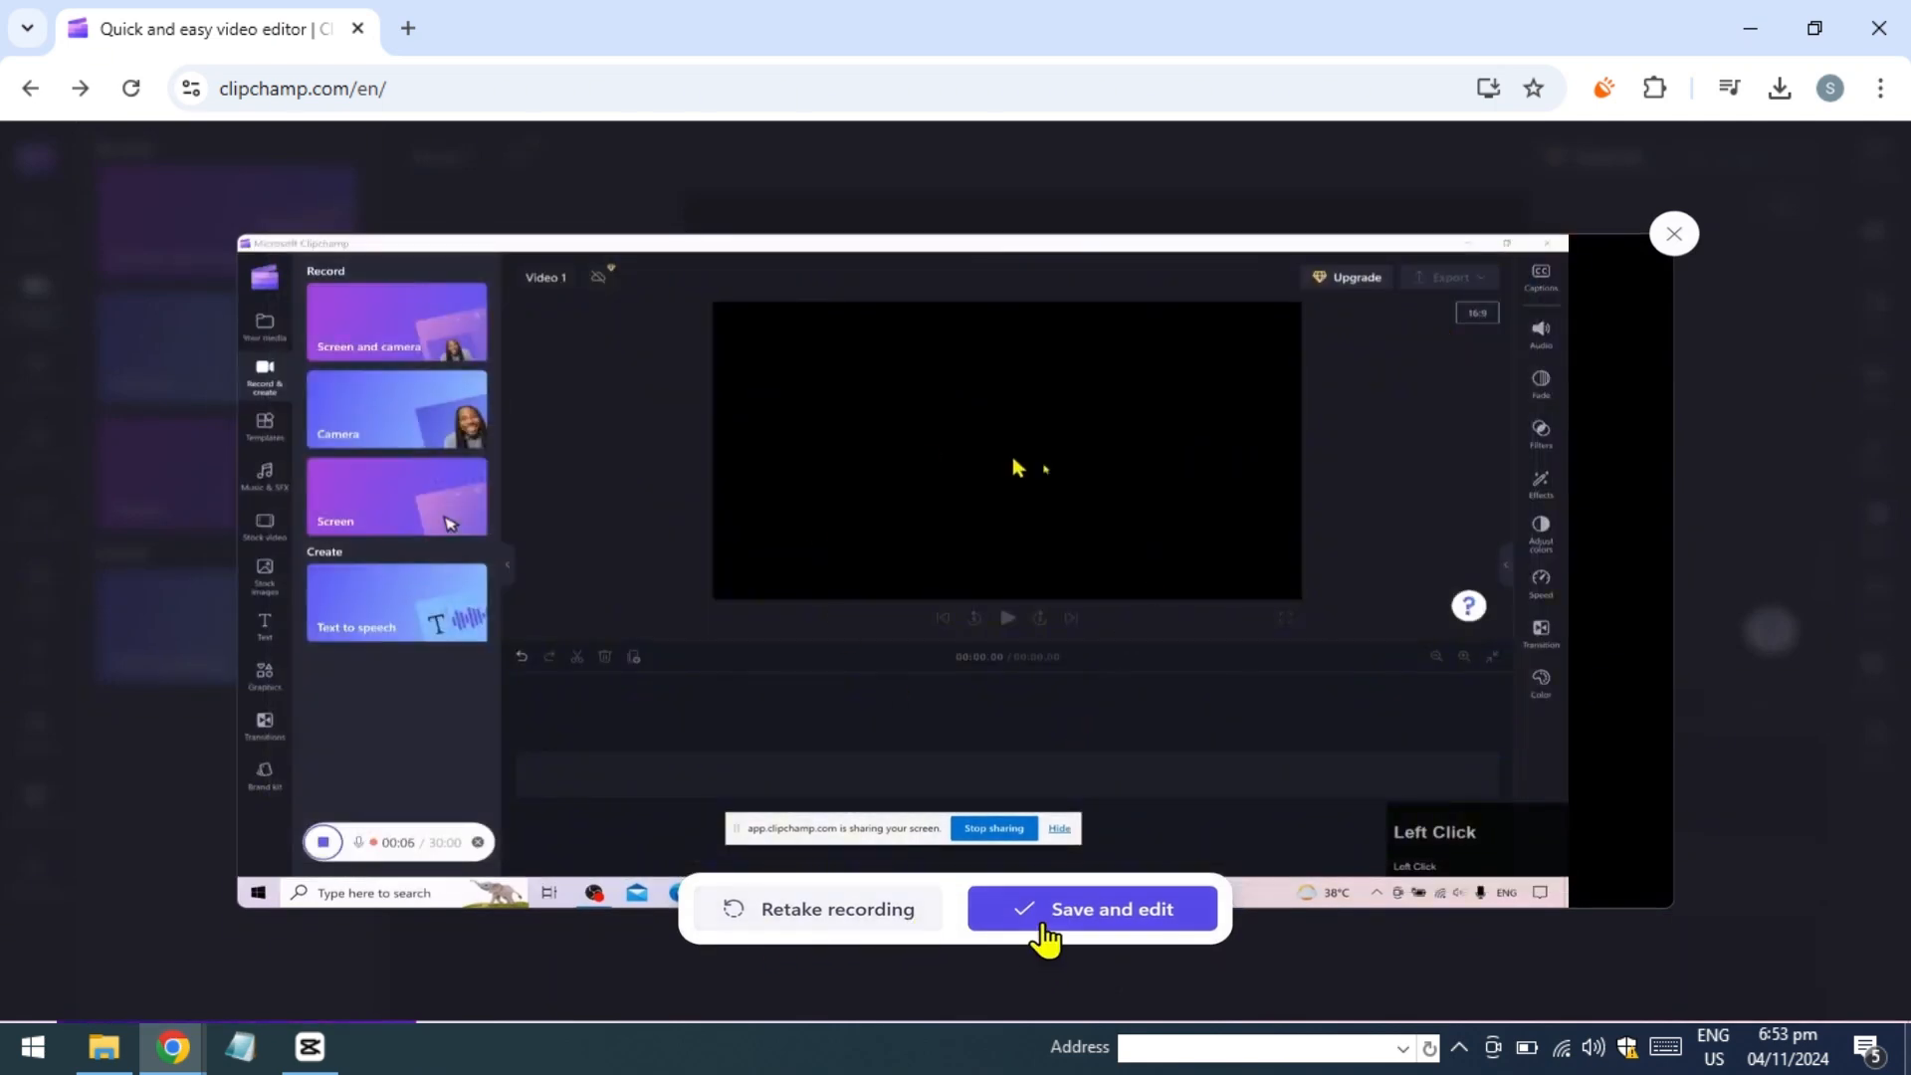
Save the finished screen recording to the project and delete its clip from the timeline.
click(1177, 923)
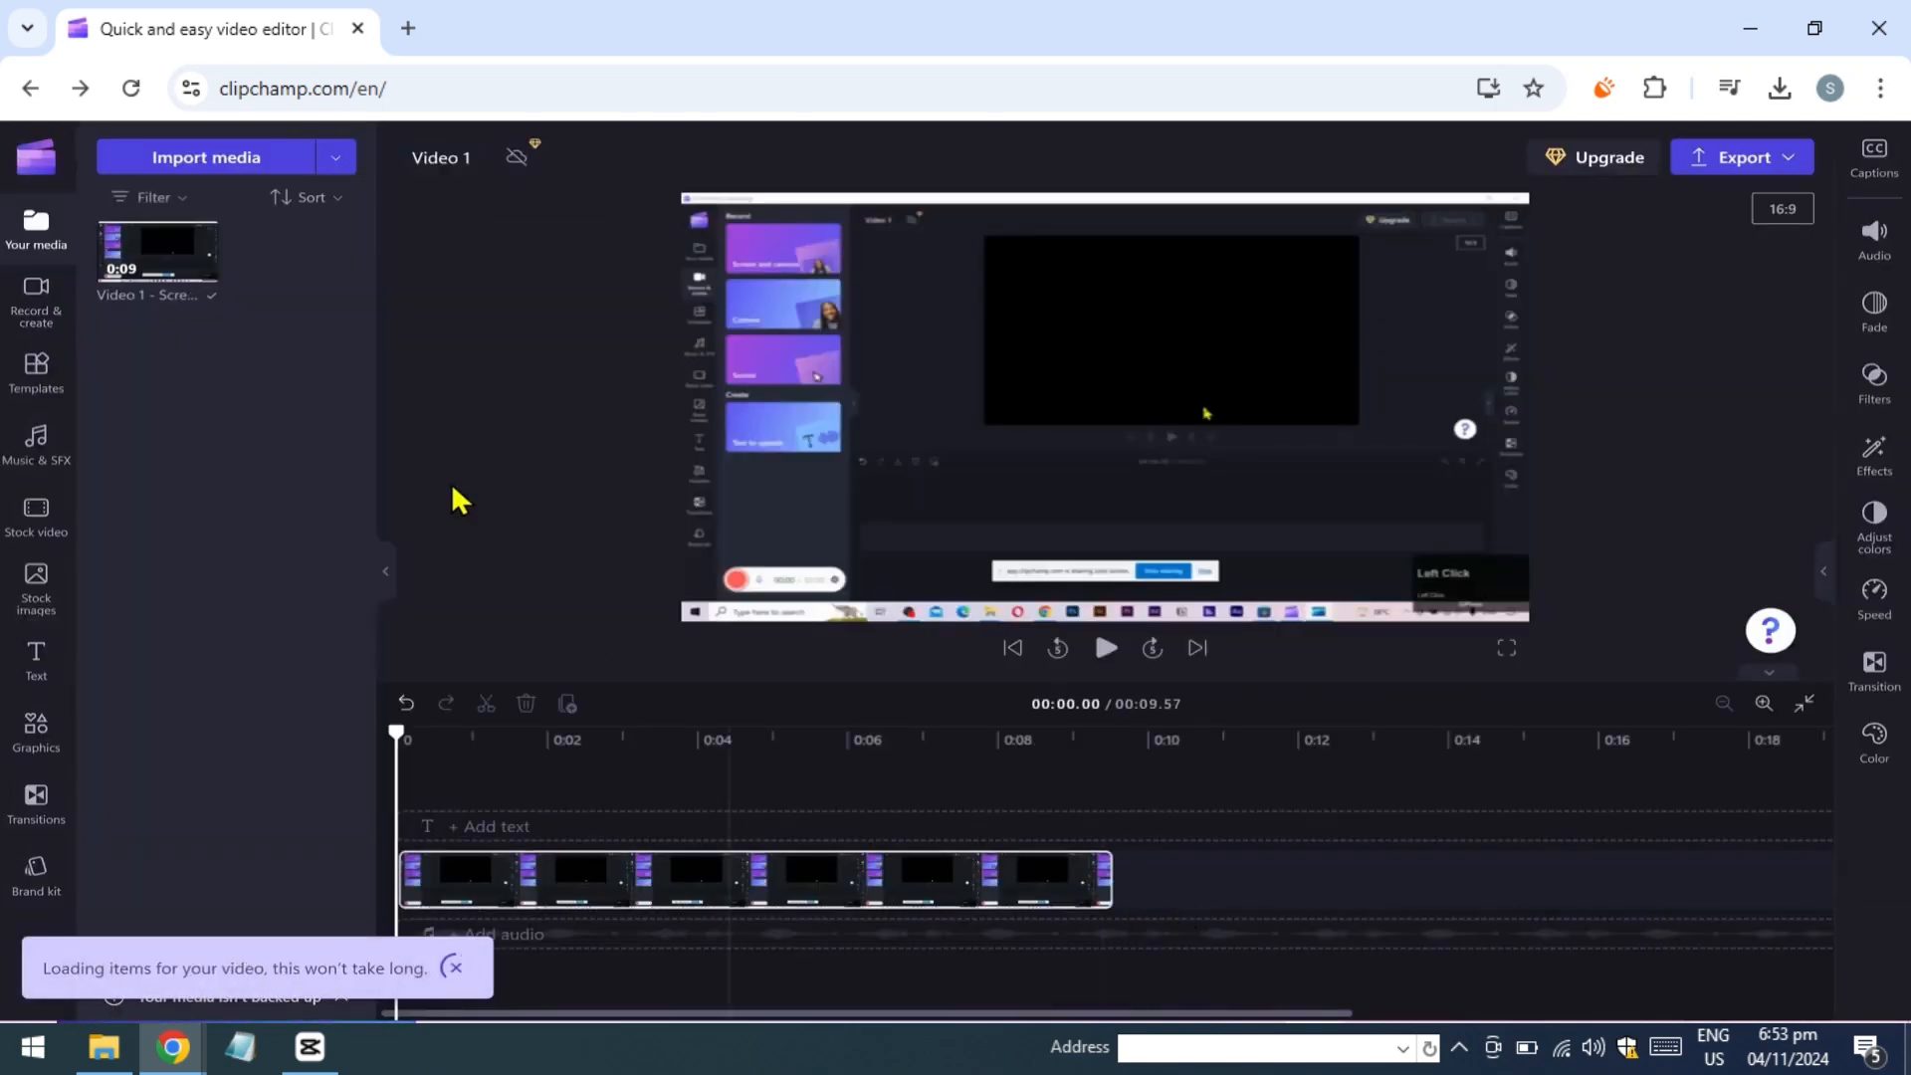
click(742, 881)
key(Delete)
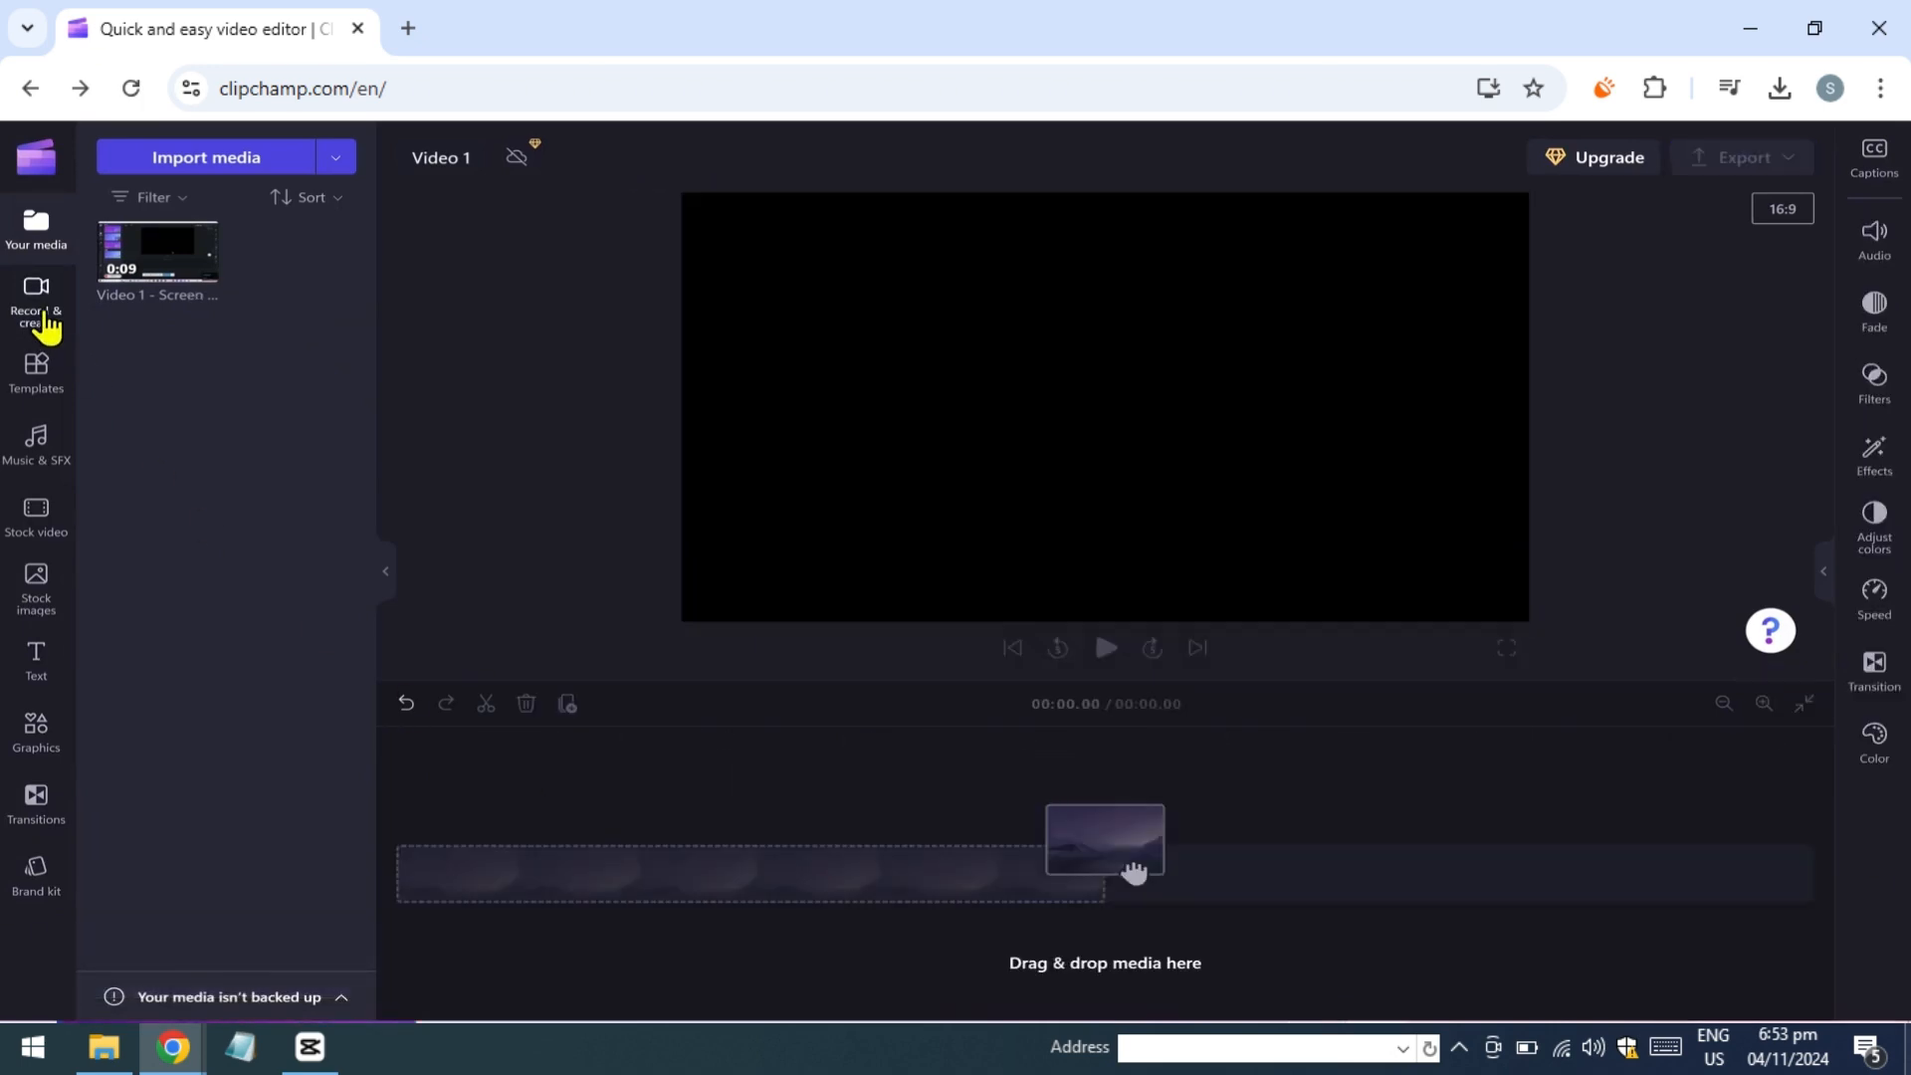
Start a text to speech voiceover in English (United States) with the Jenny voice.
click(41, 316)
click(295, 617)
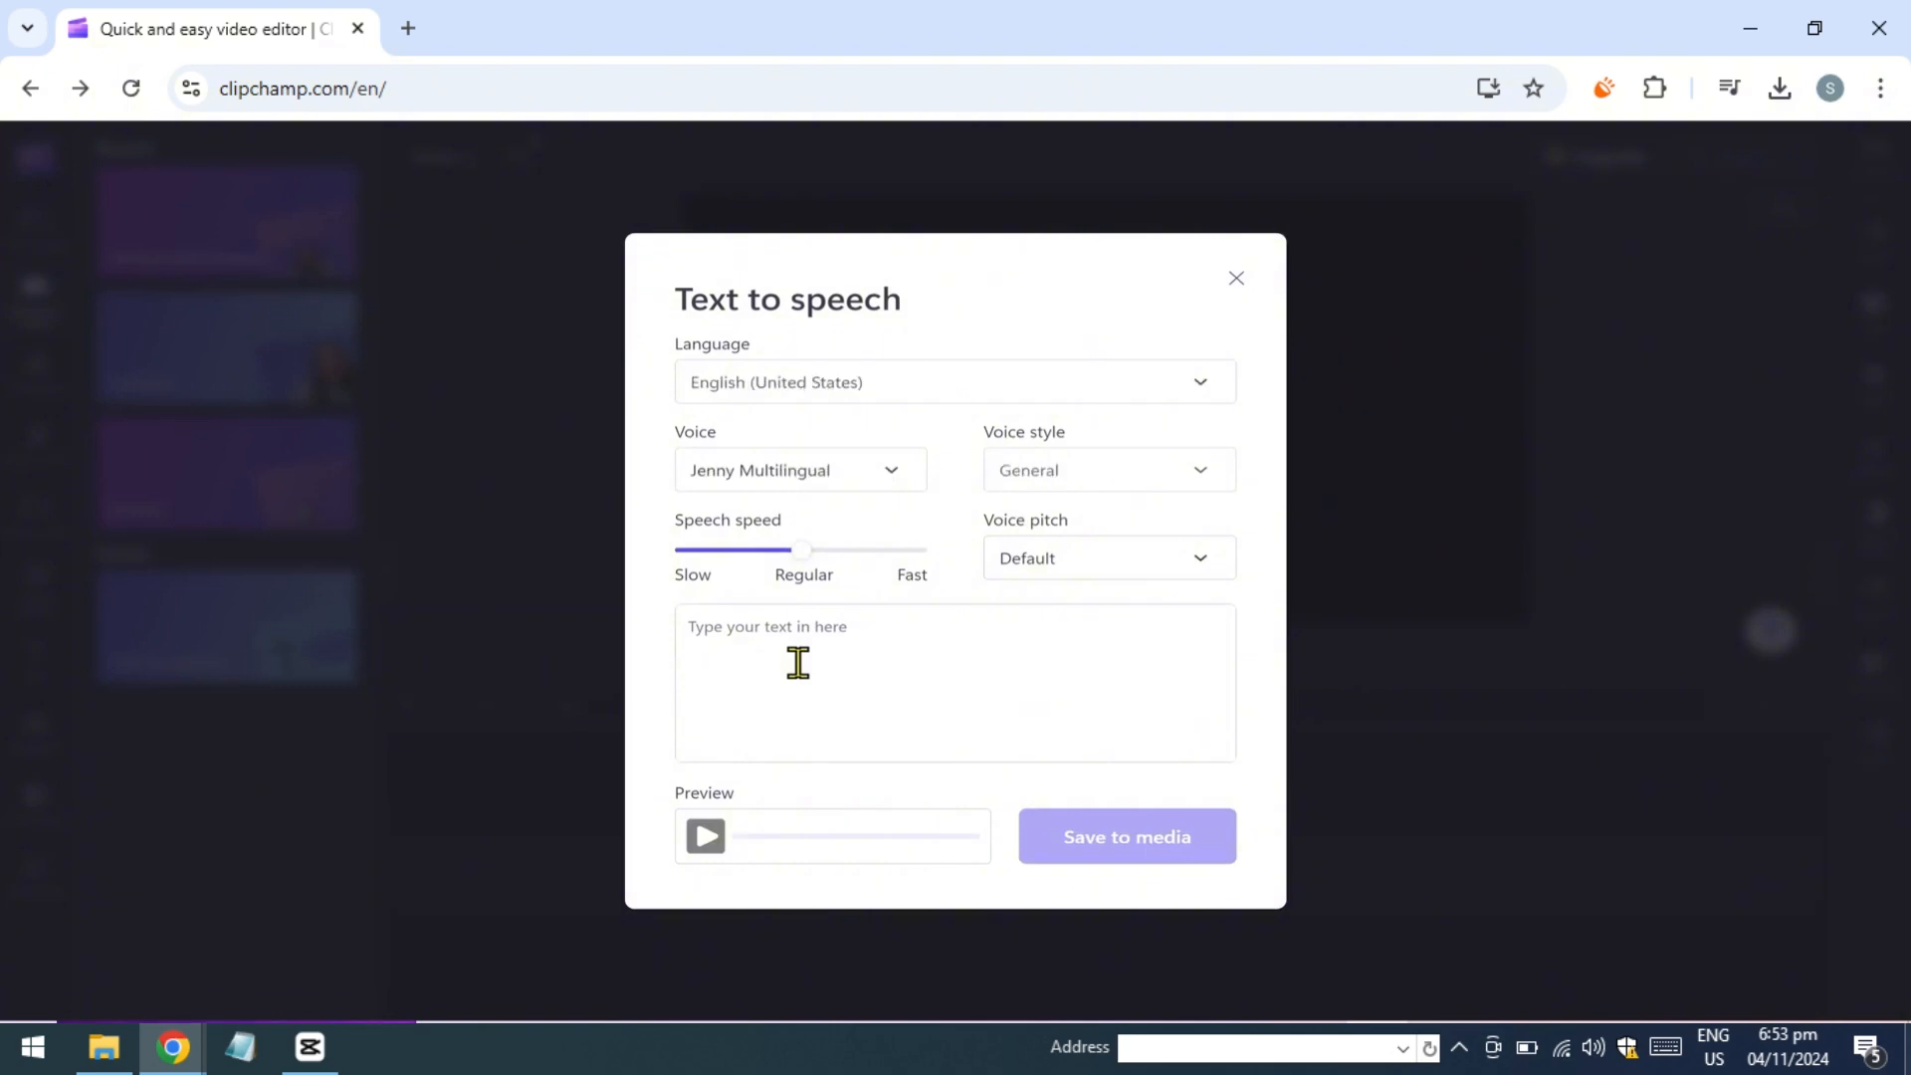
click(1120, 386)
drag(1223, 603, 1223, 547)
click(1135, 385)
click(825, 476)
scroll(812, 696, down, 7)
scroll(811, 706, up, 2)
click(812, 714)
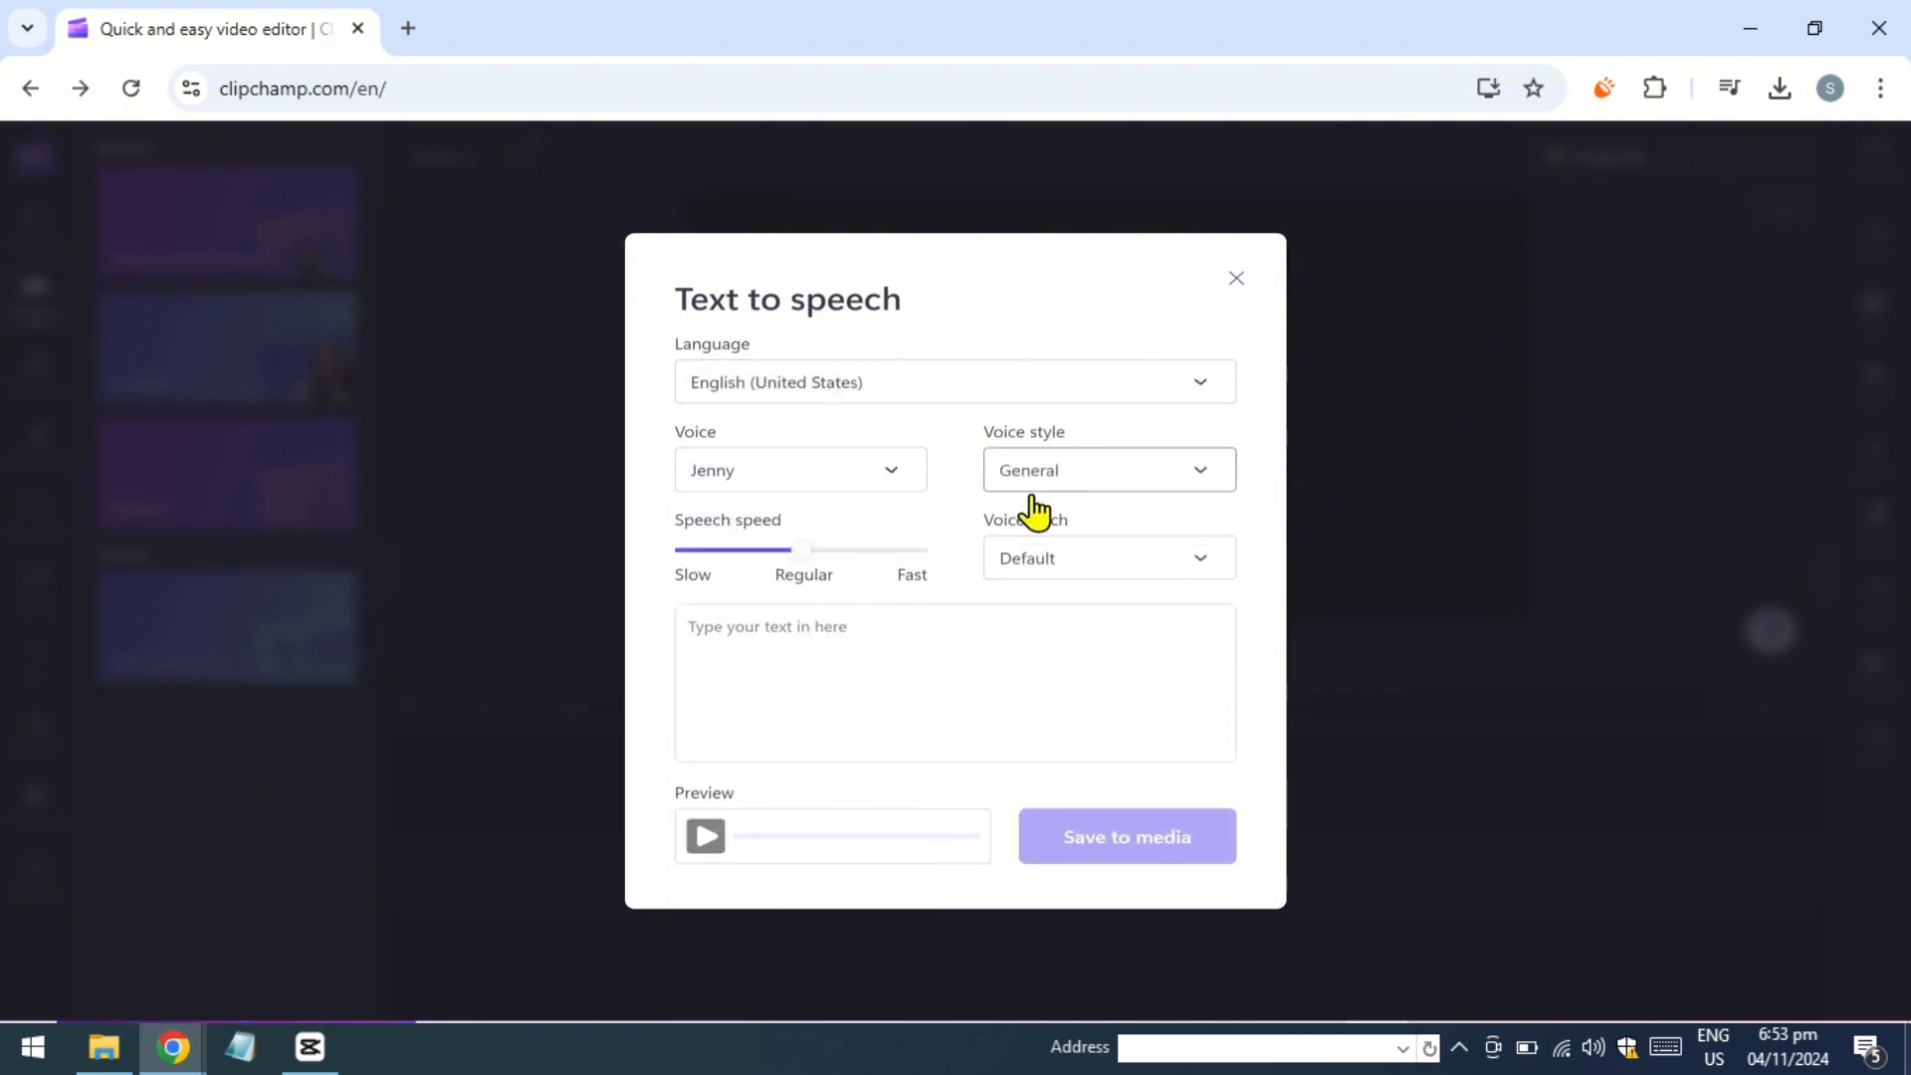
Enter "Please like and subscribe to the channel." as the speech text and preview it.
click(880, 654)
text(Please like an)
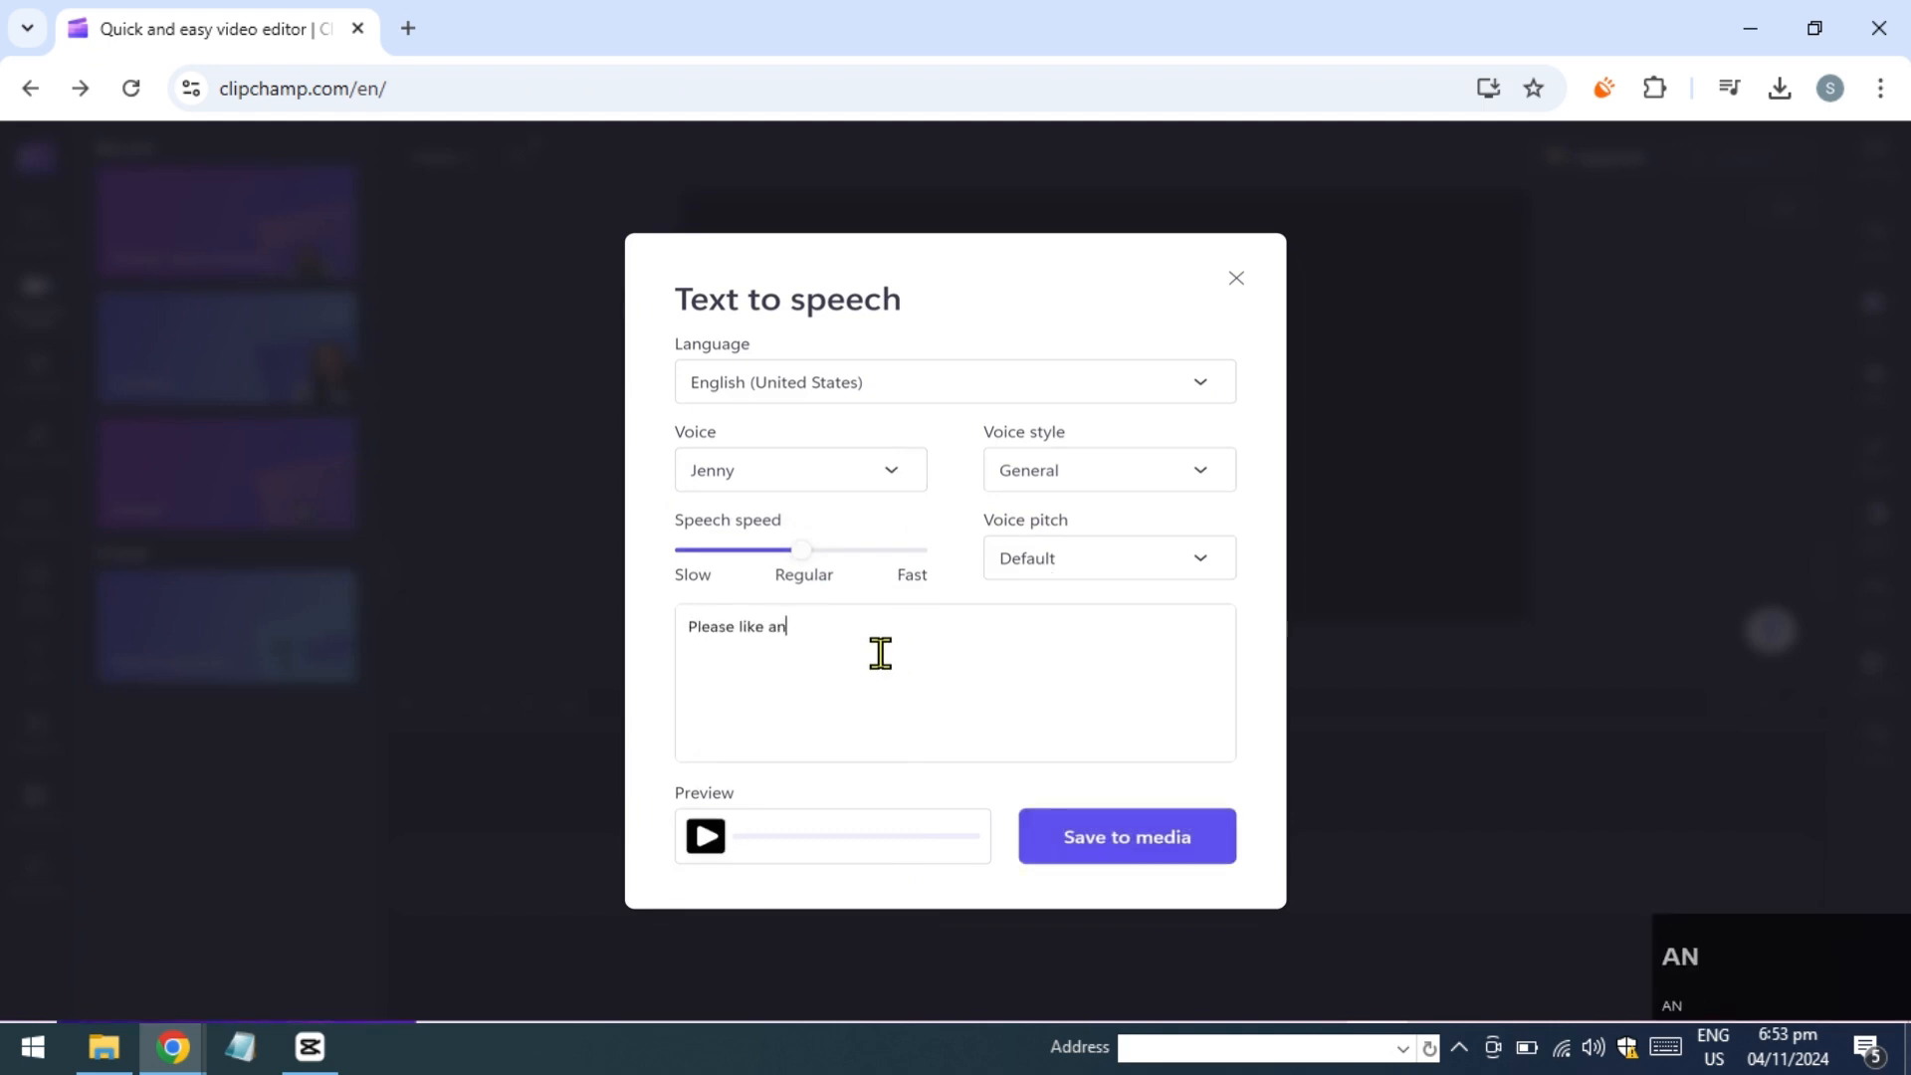
text(d subscribe to the channel.)
click(704, 836)
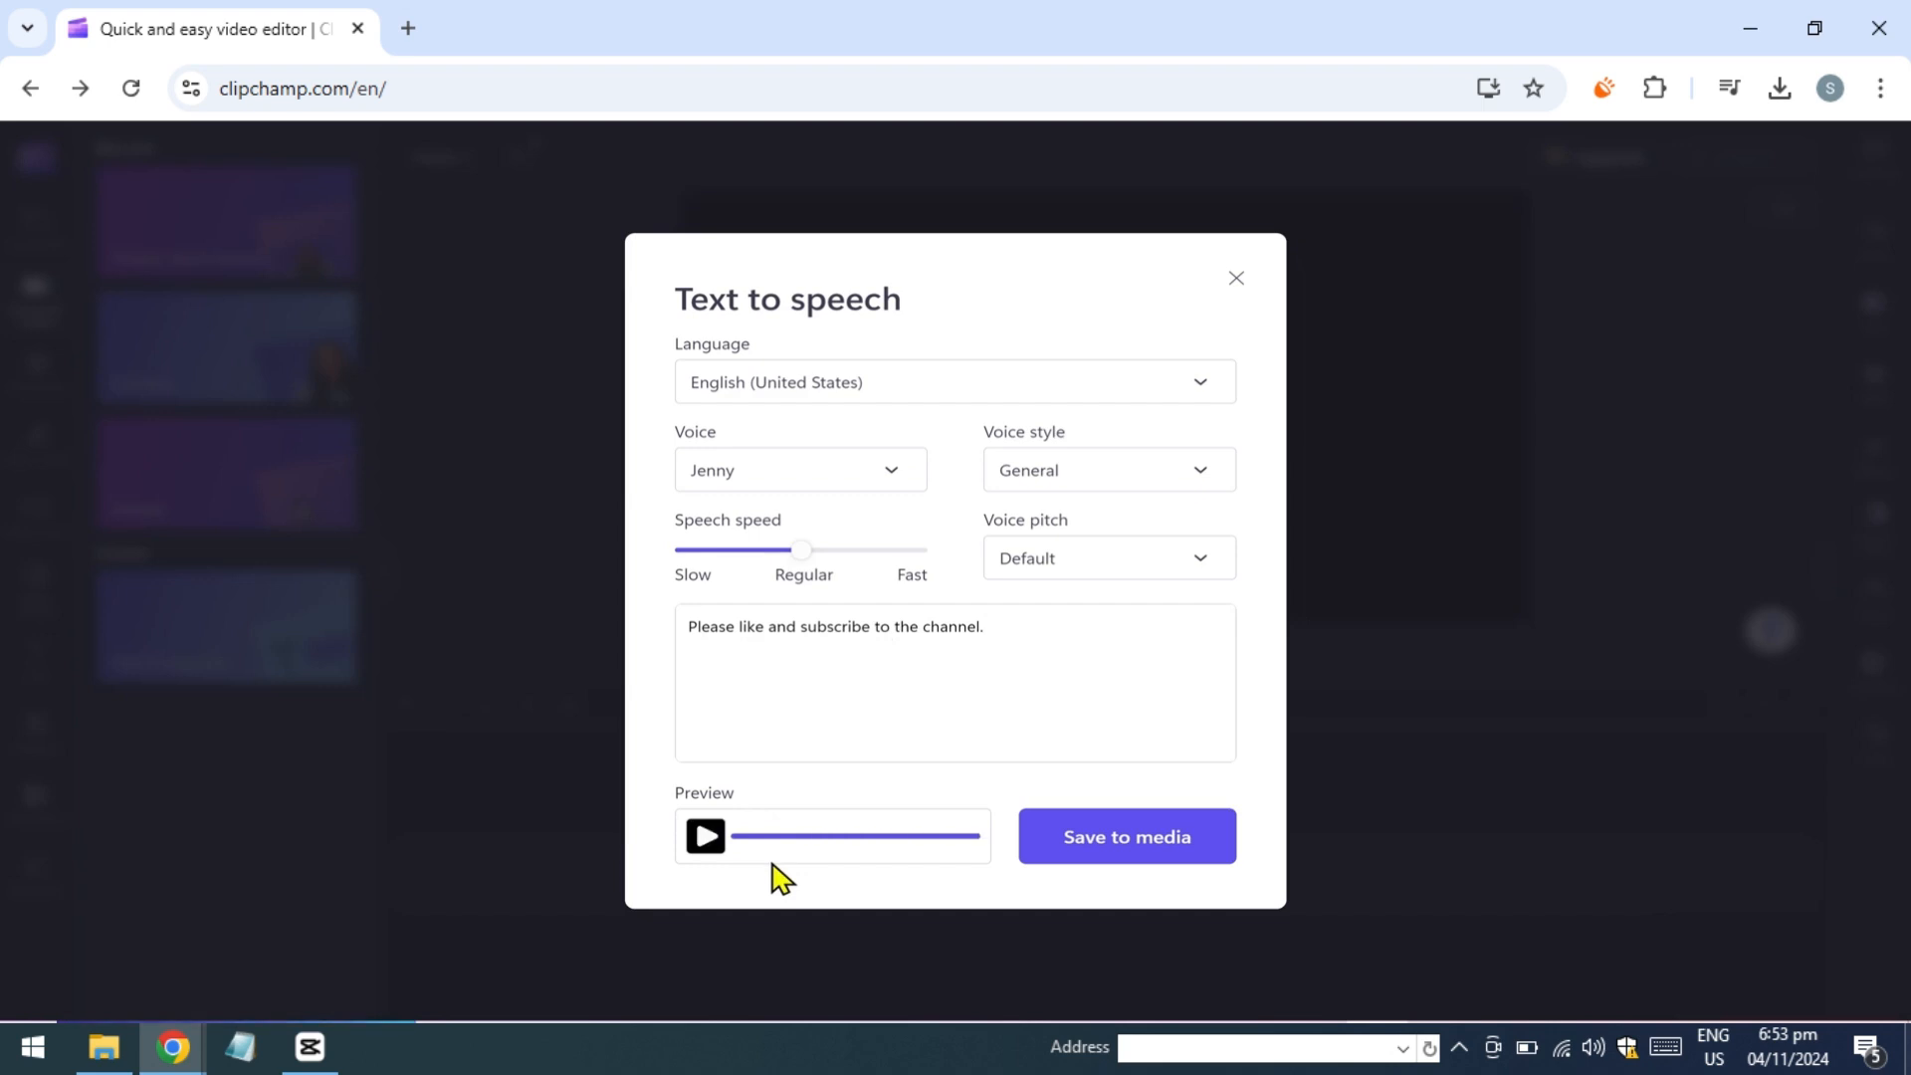
Set the voice style to Friendly and the speech speed slightly above Regular, preview the voiceover and save it to media.
click(1058, 485)
scroll(1066, 717, down, 2)
click(1065, 767)
drag(801, 549, 817, 582)
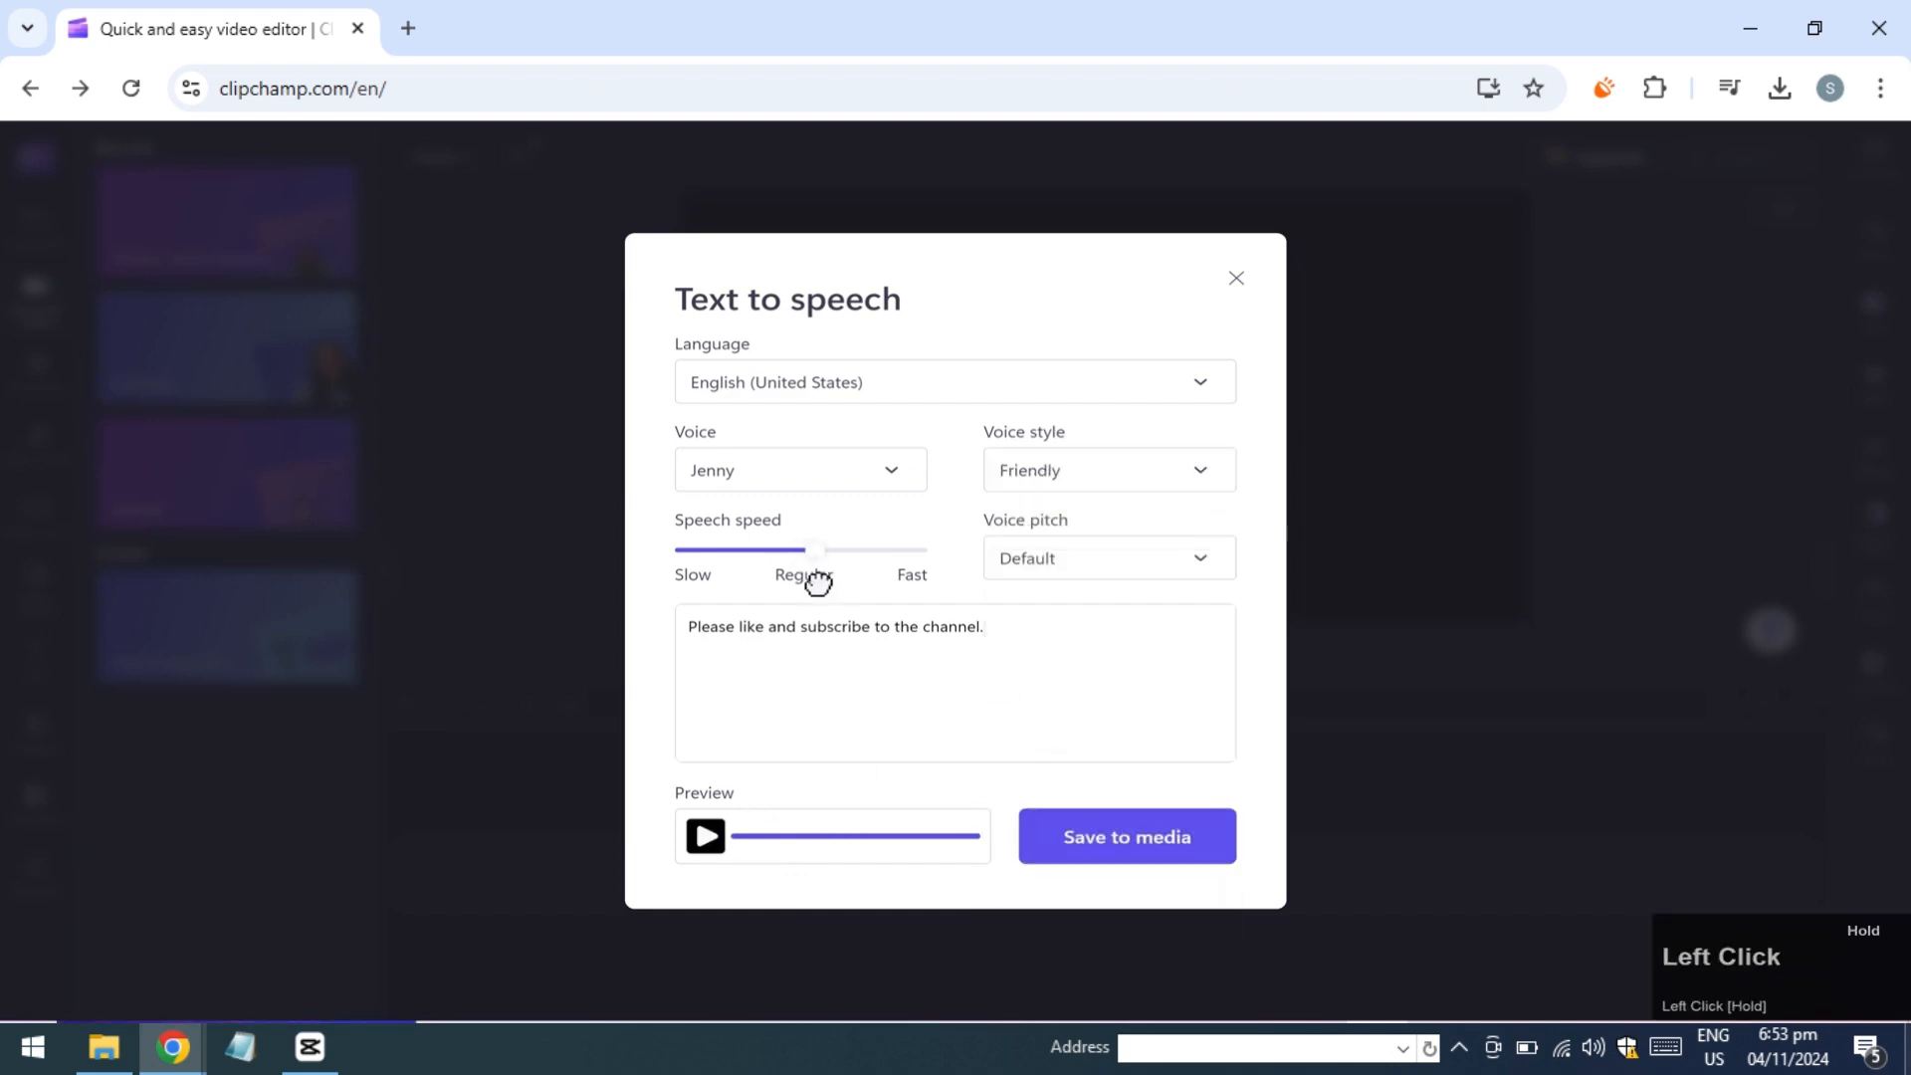
click(722, 838)
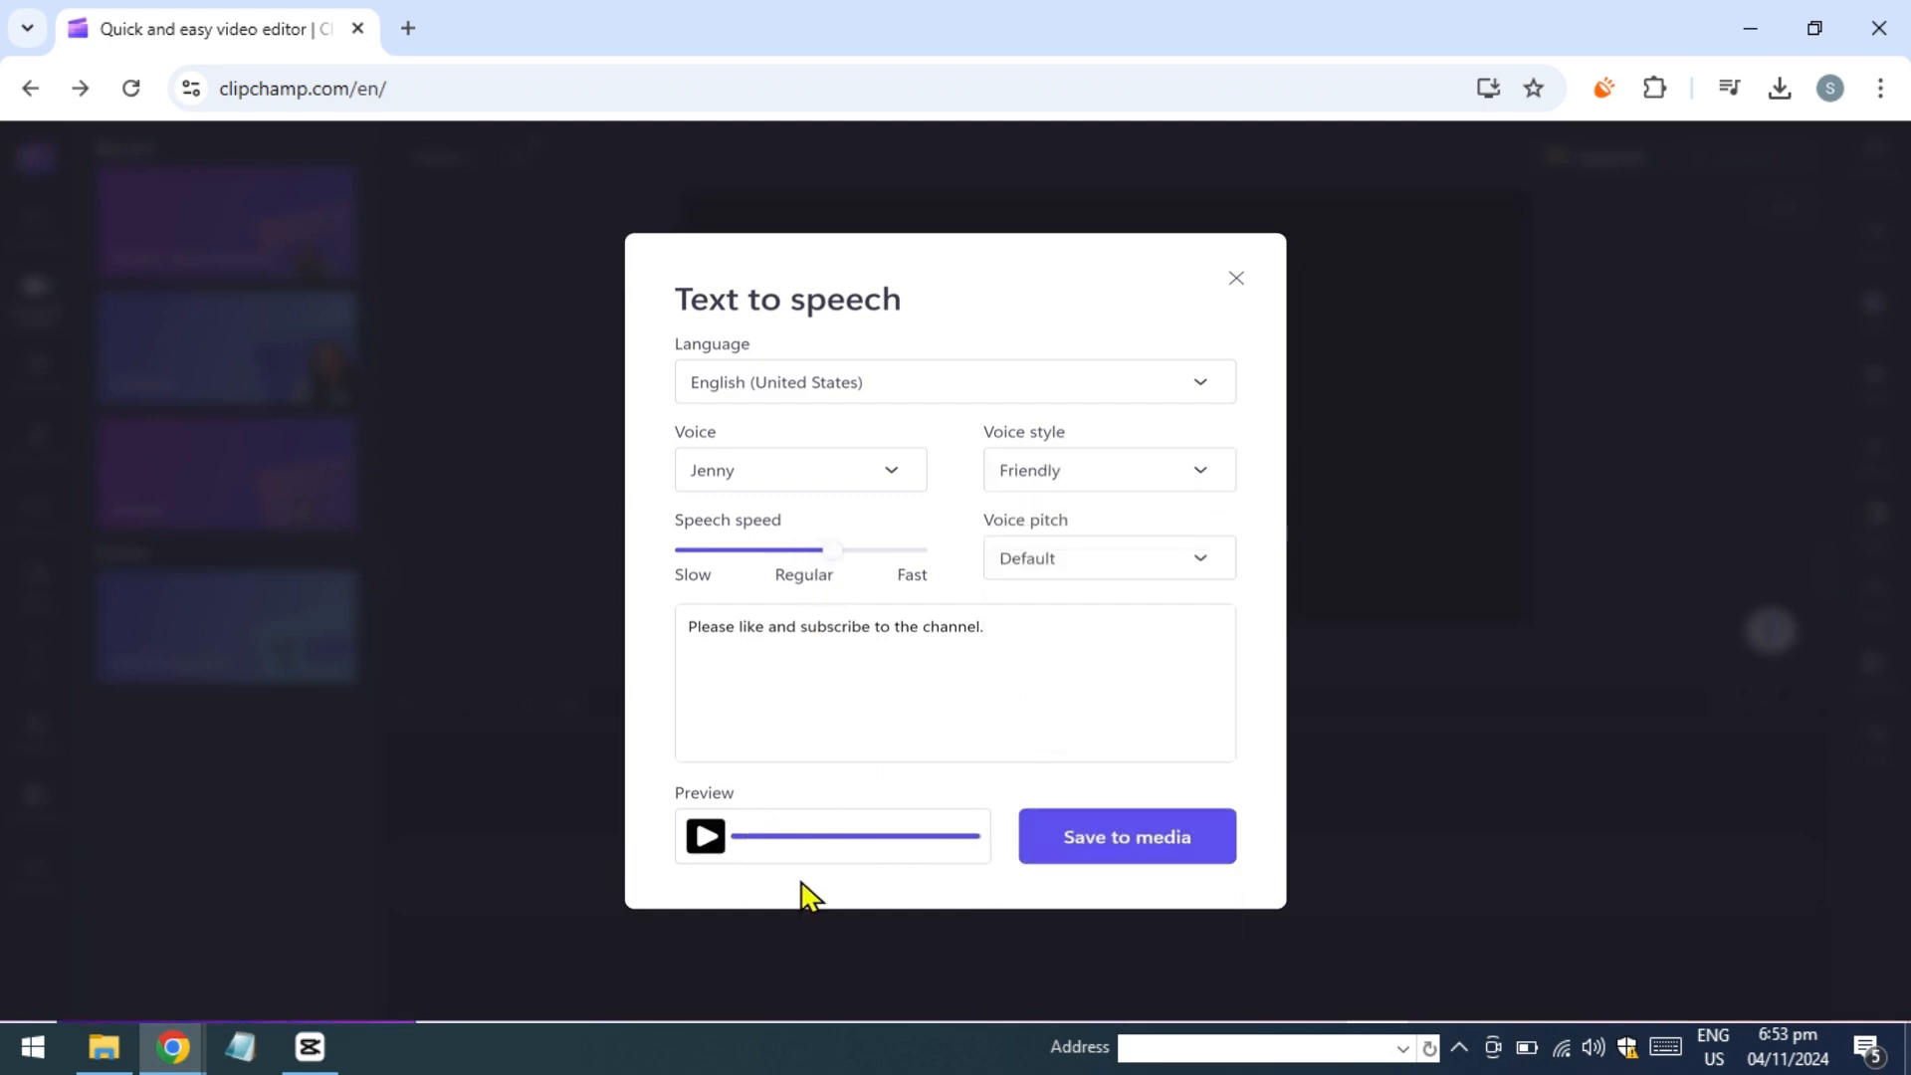
click(1154, 858)
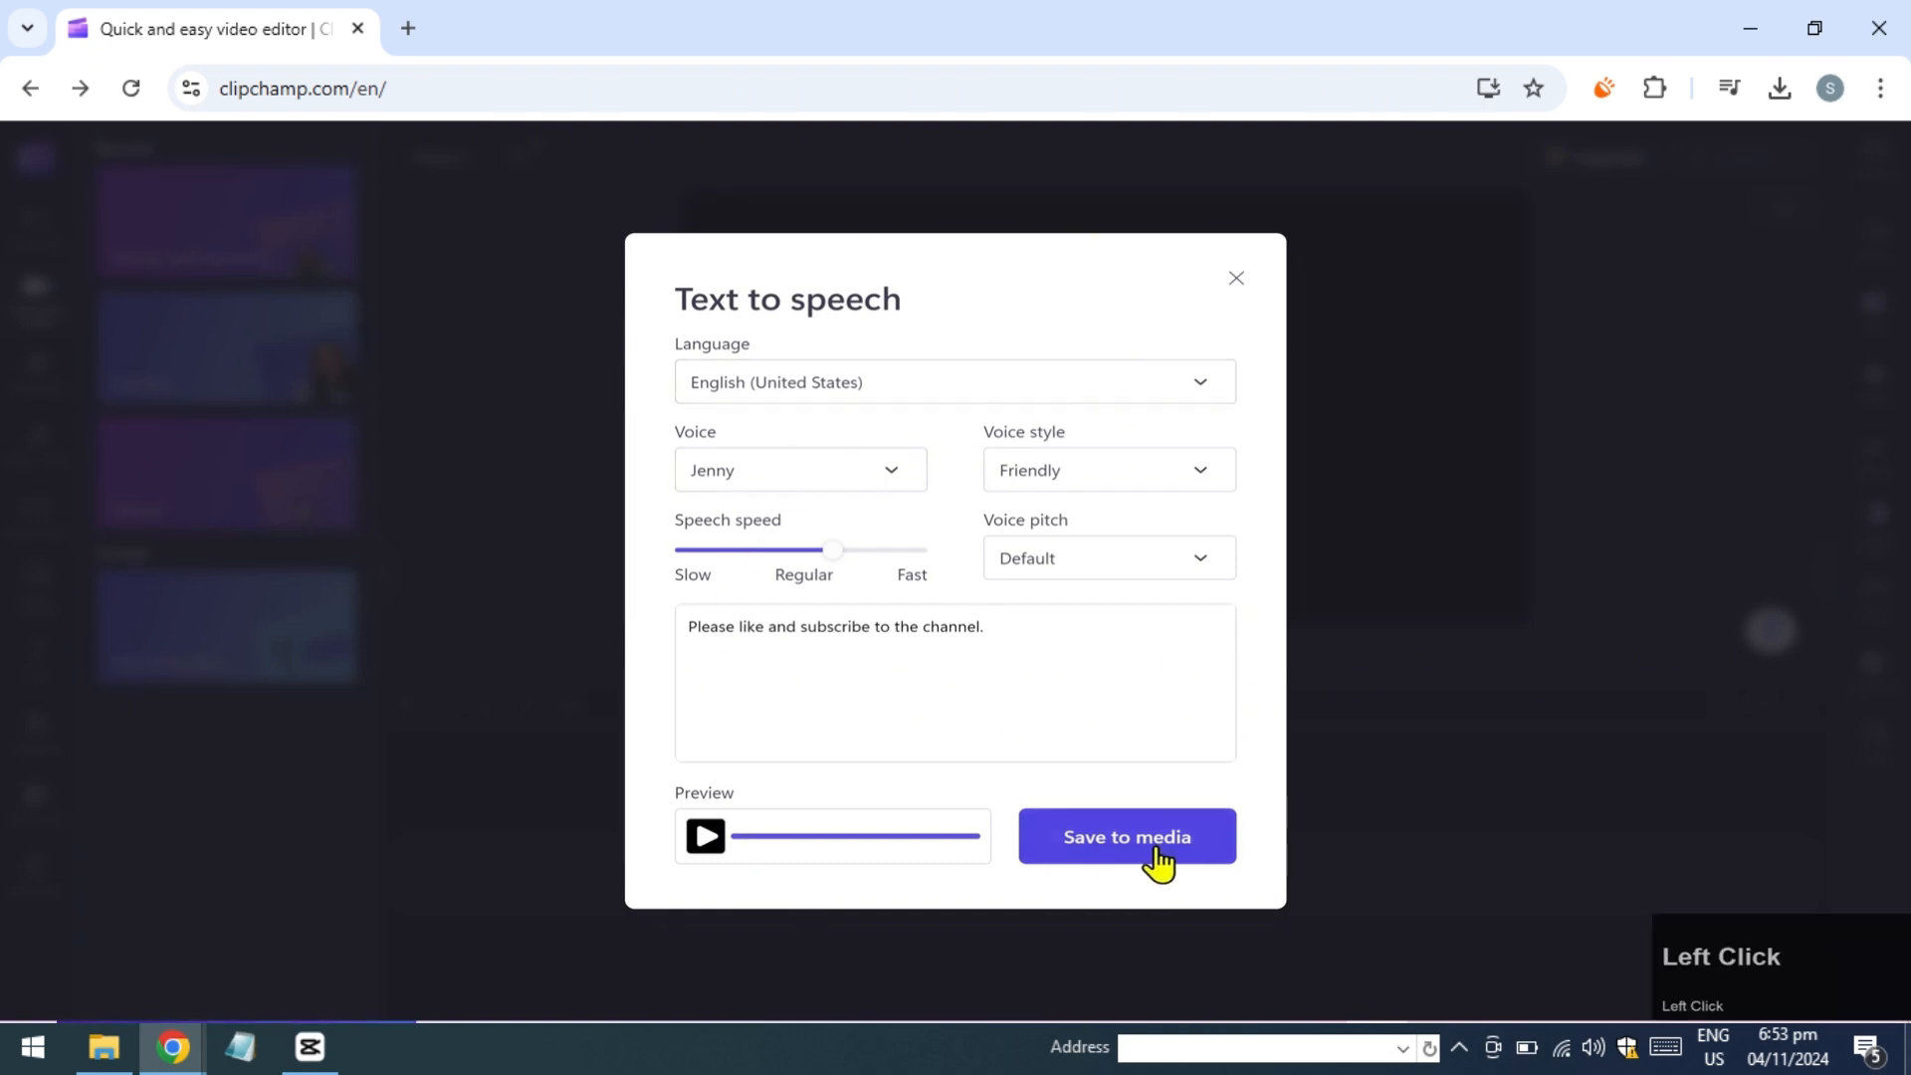
Place the saved voiceover clip at the start of the timeline and remove it again.
drag(179, 247, 521, 886)
mouse_move(399, 739)
mouse_down()
mouse_move(510, 741)
mouse_move(399, 742)
mouse_up()
click(683, 892)
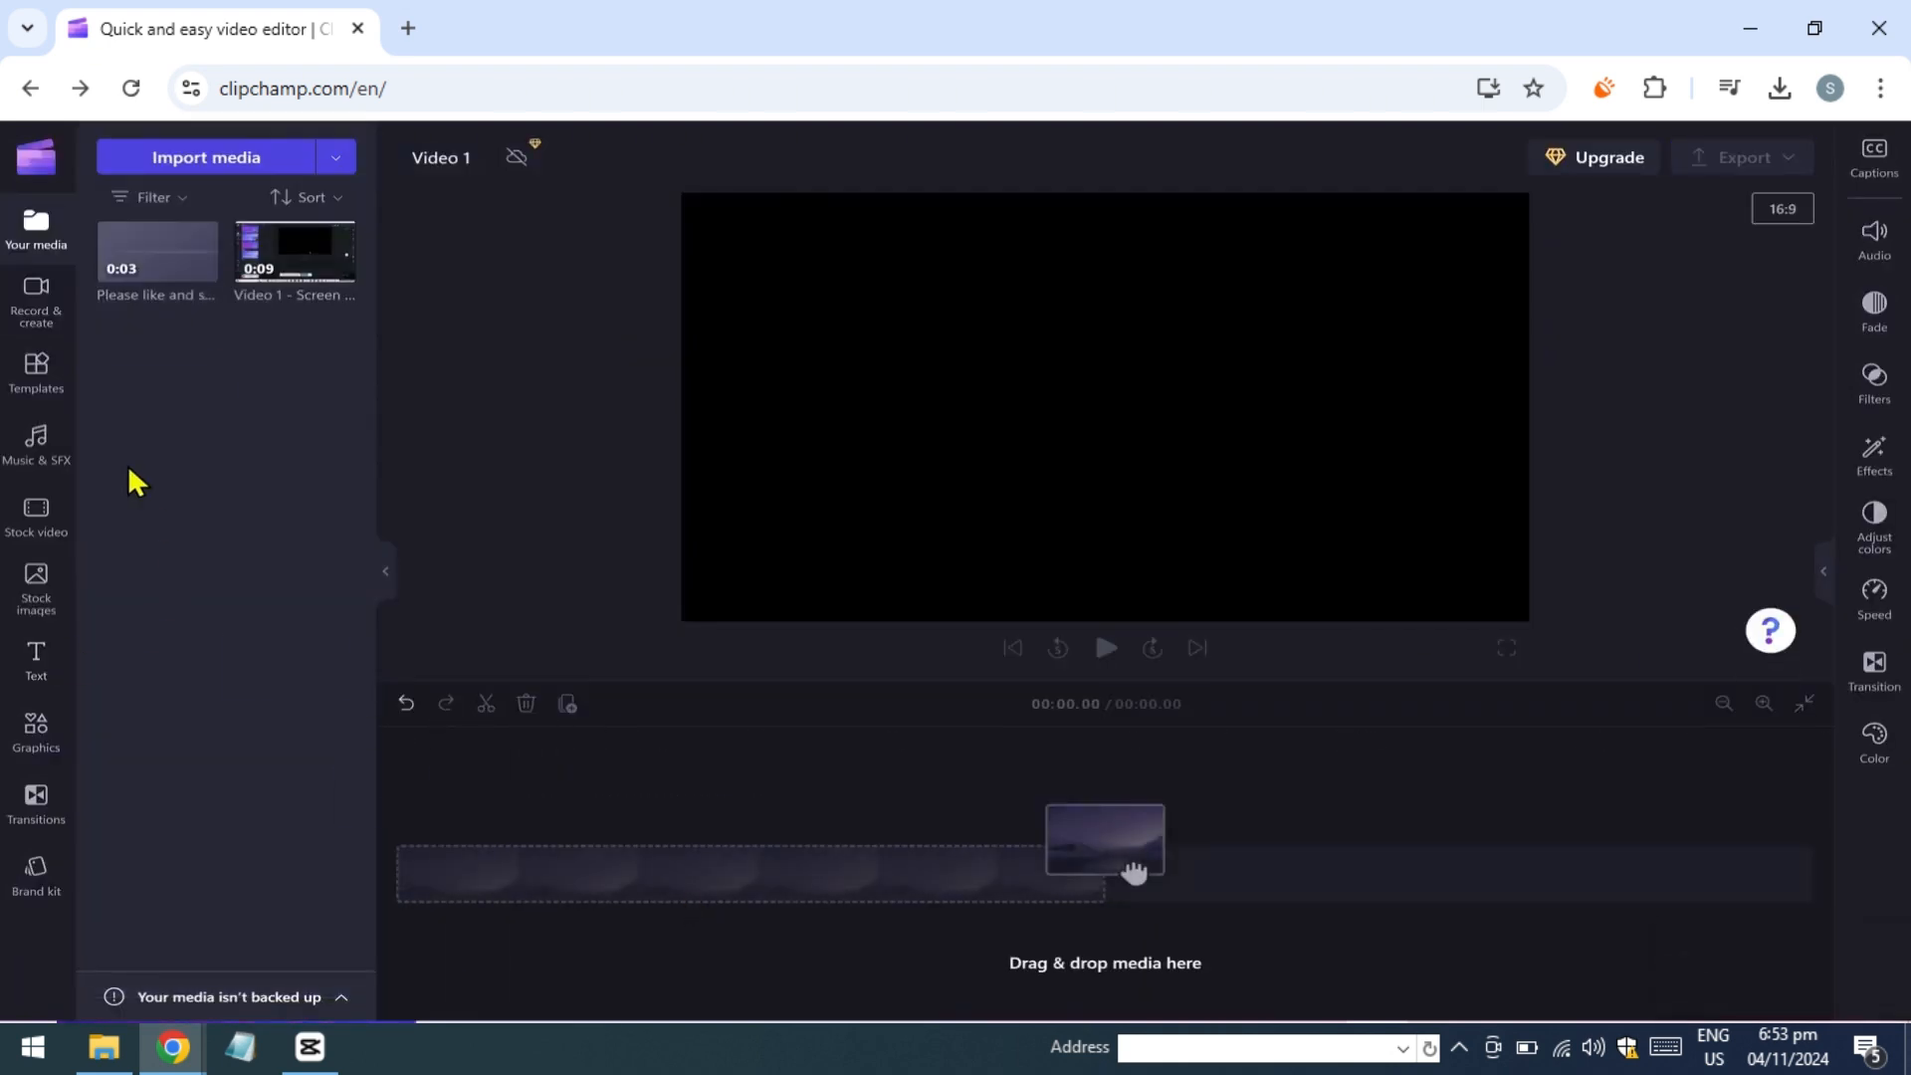
Look through the templates and the music and sound effects libraries.
click(40, 374)
scroll(348, 374, down, 1)
scroll(360, 361, down, 5)
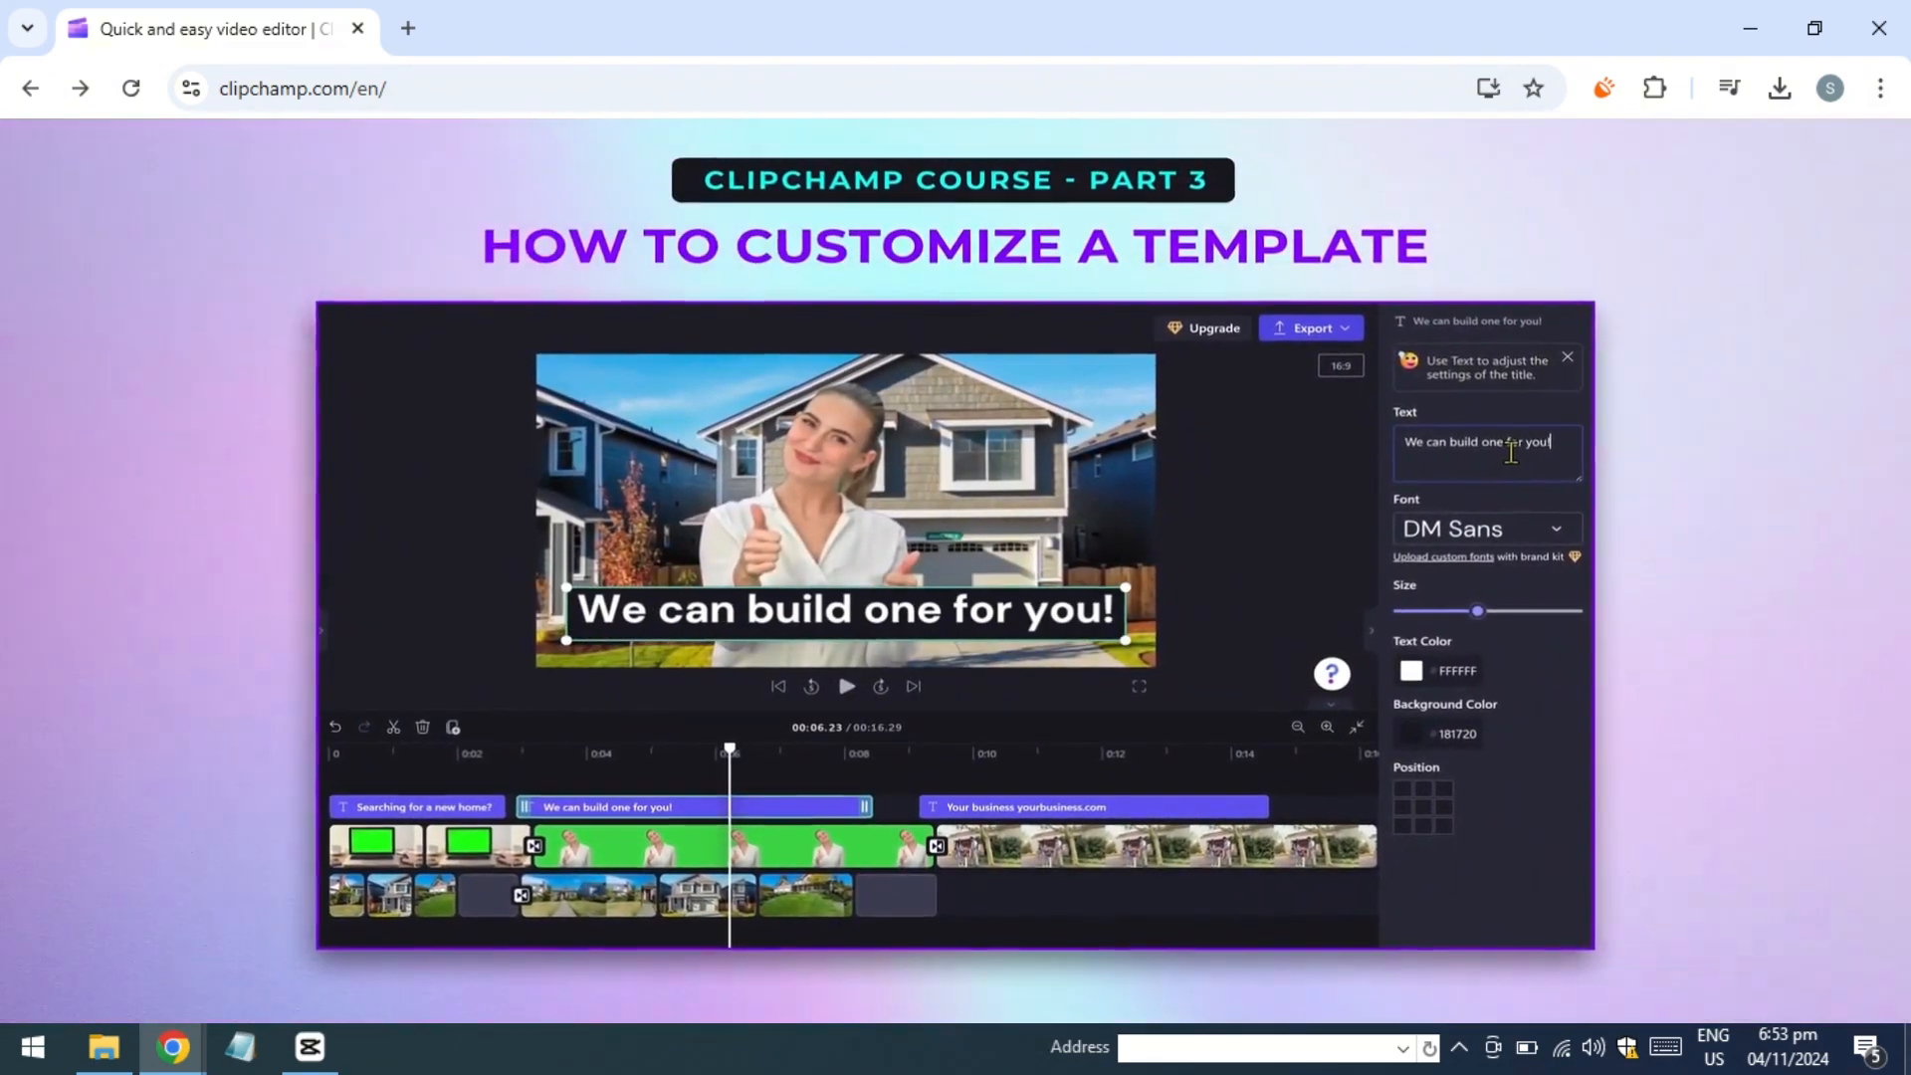
click(60, 461)
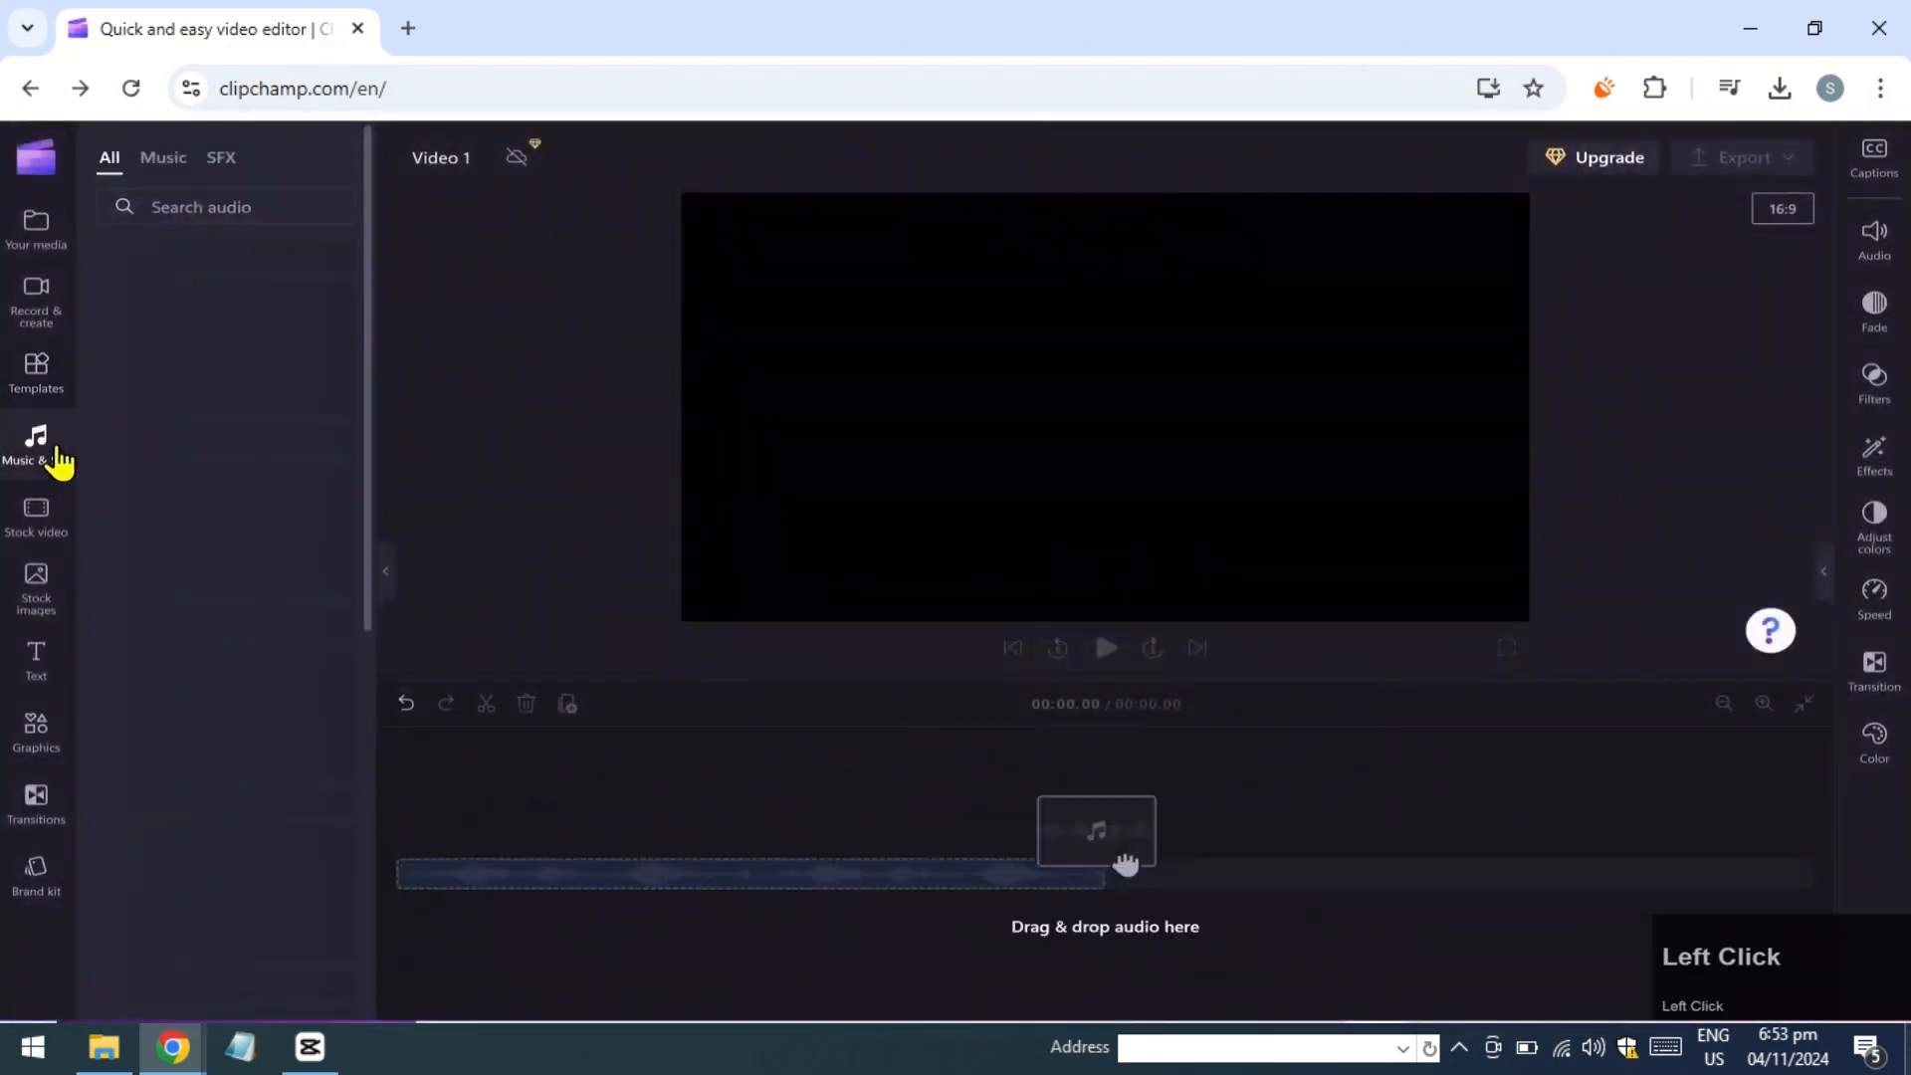
click(170, 179)
click(218, 171)
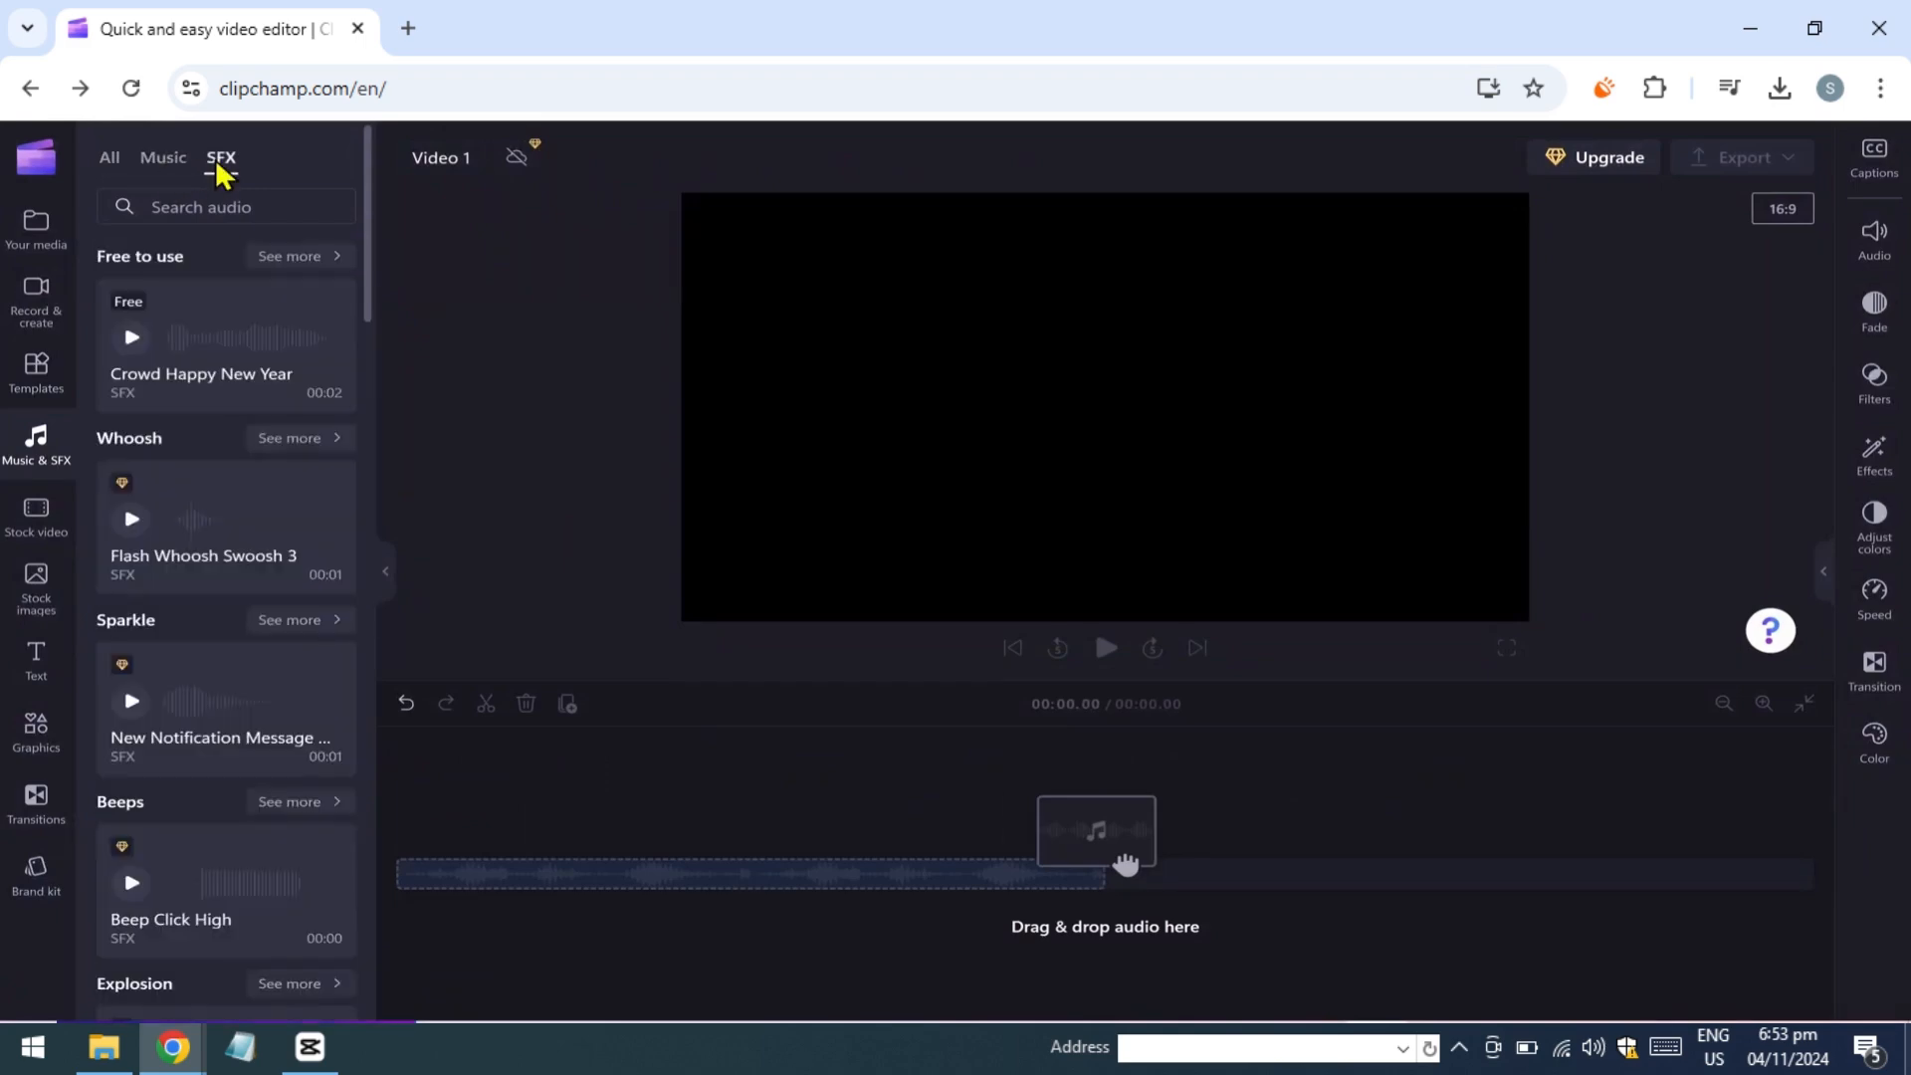
Look through the stock video categories and the stock image categories.
click(36, 517)
scroll(363, 342, down, 5)
scroll(362, 341, up, 5)
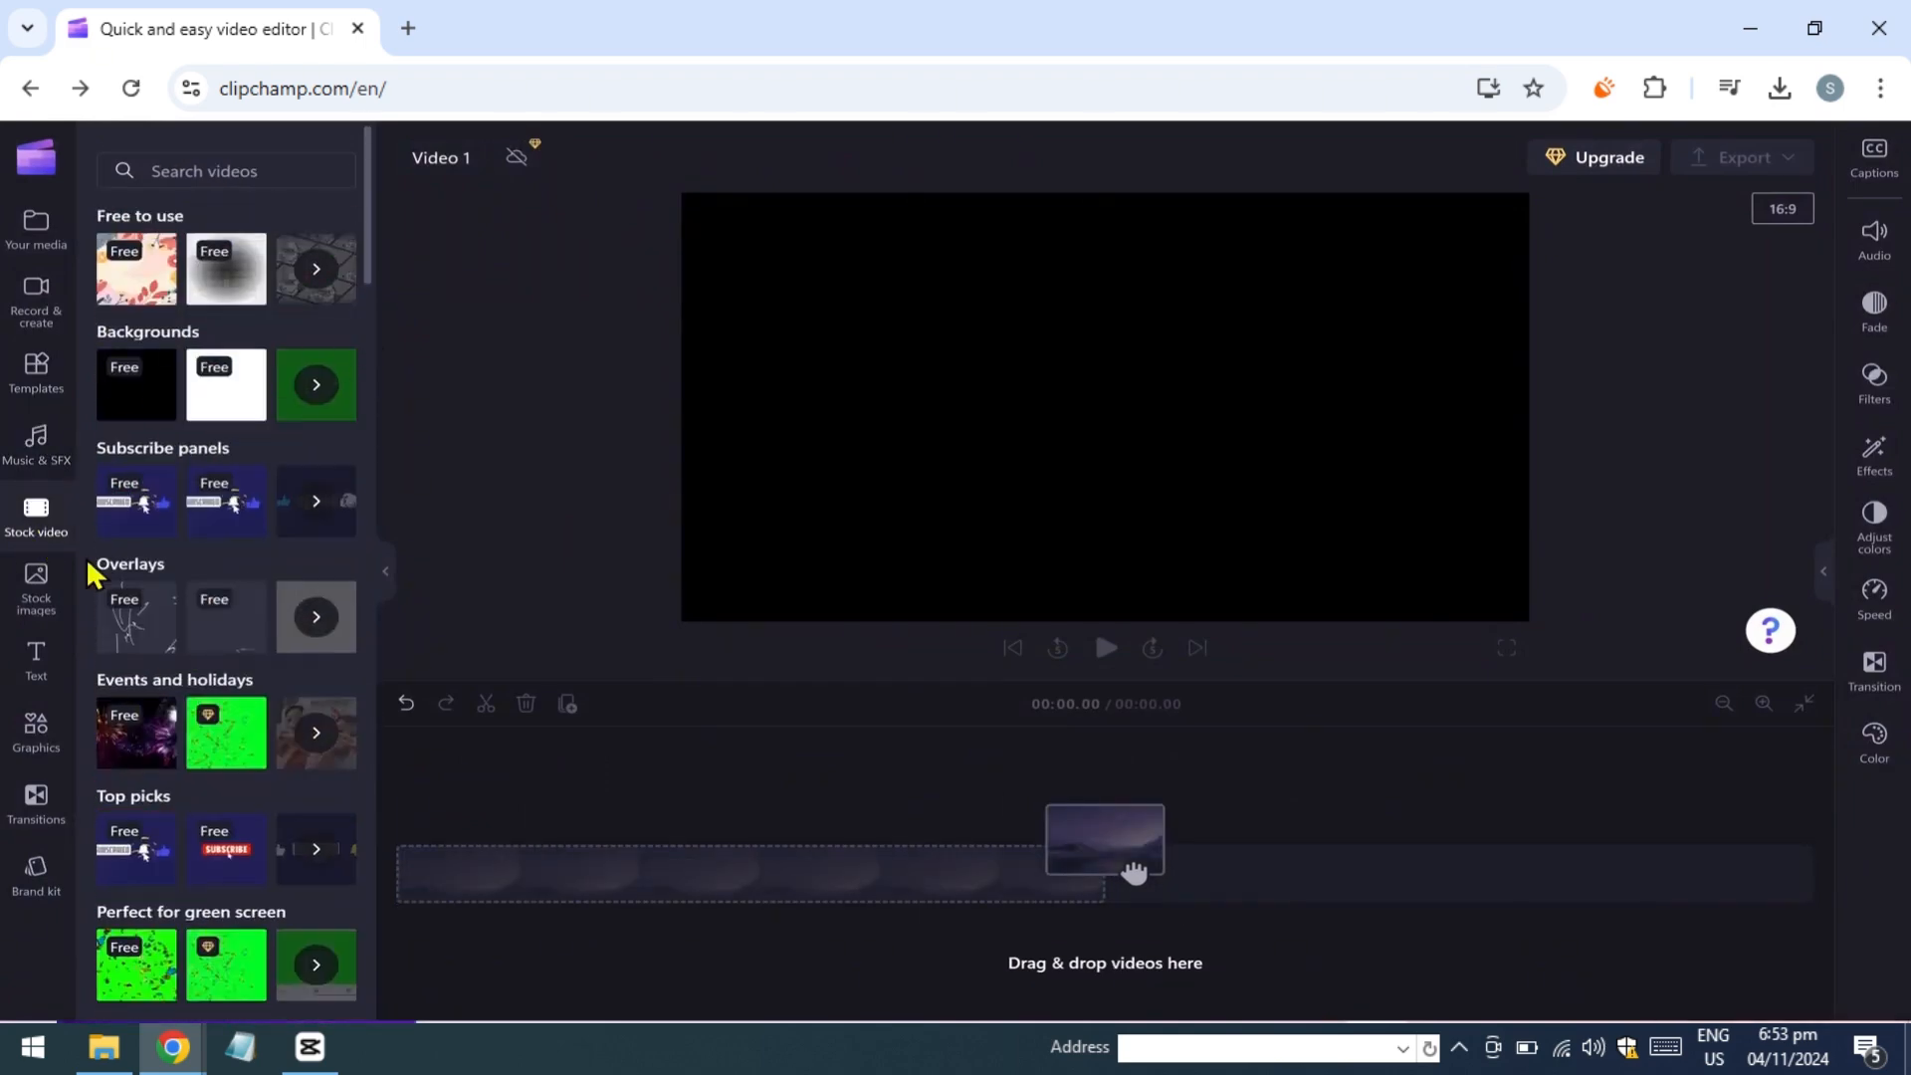
scroll(162, 790, down, 20)
scroll(236, 781, up, 20)
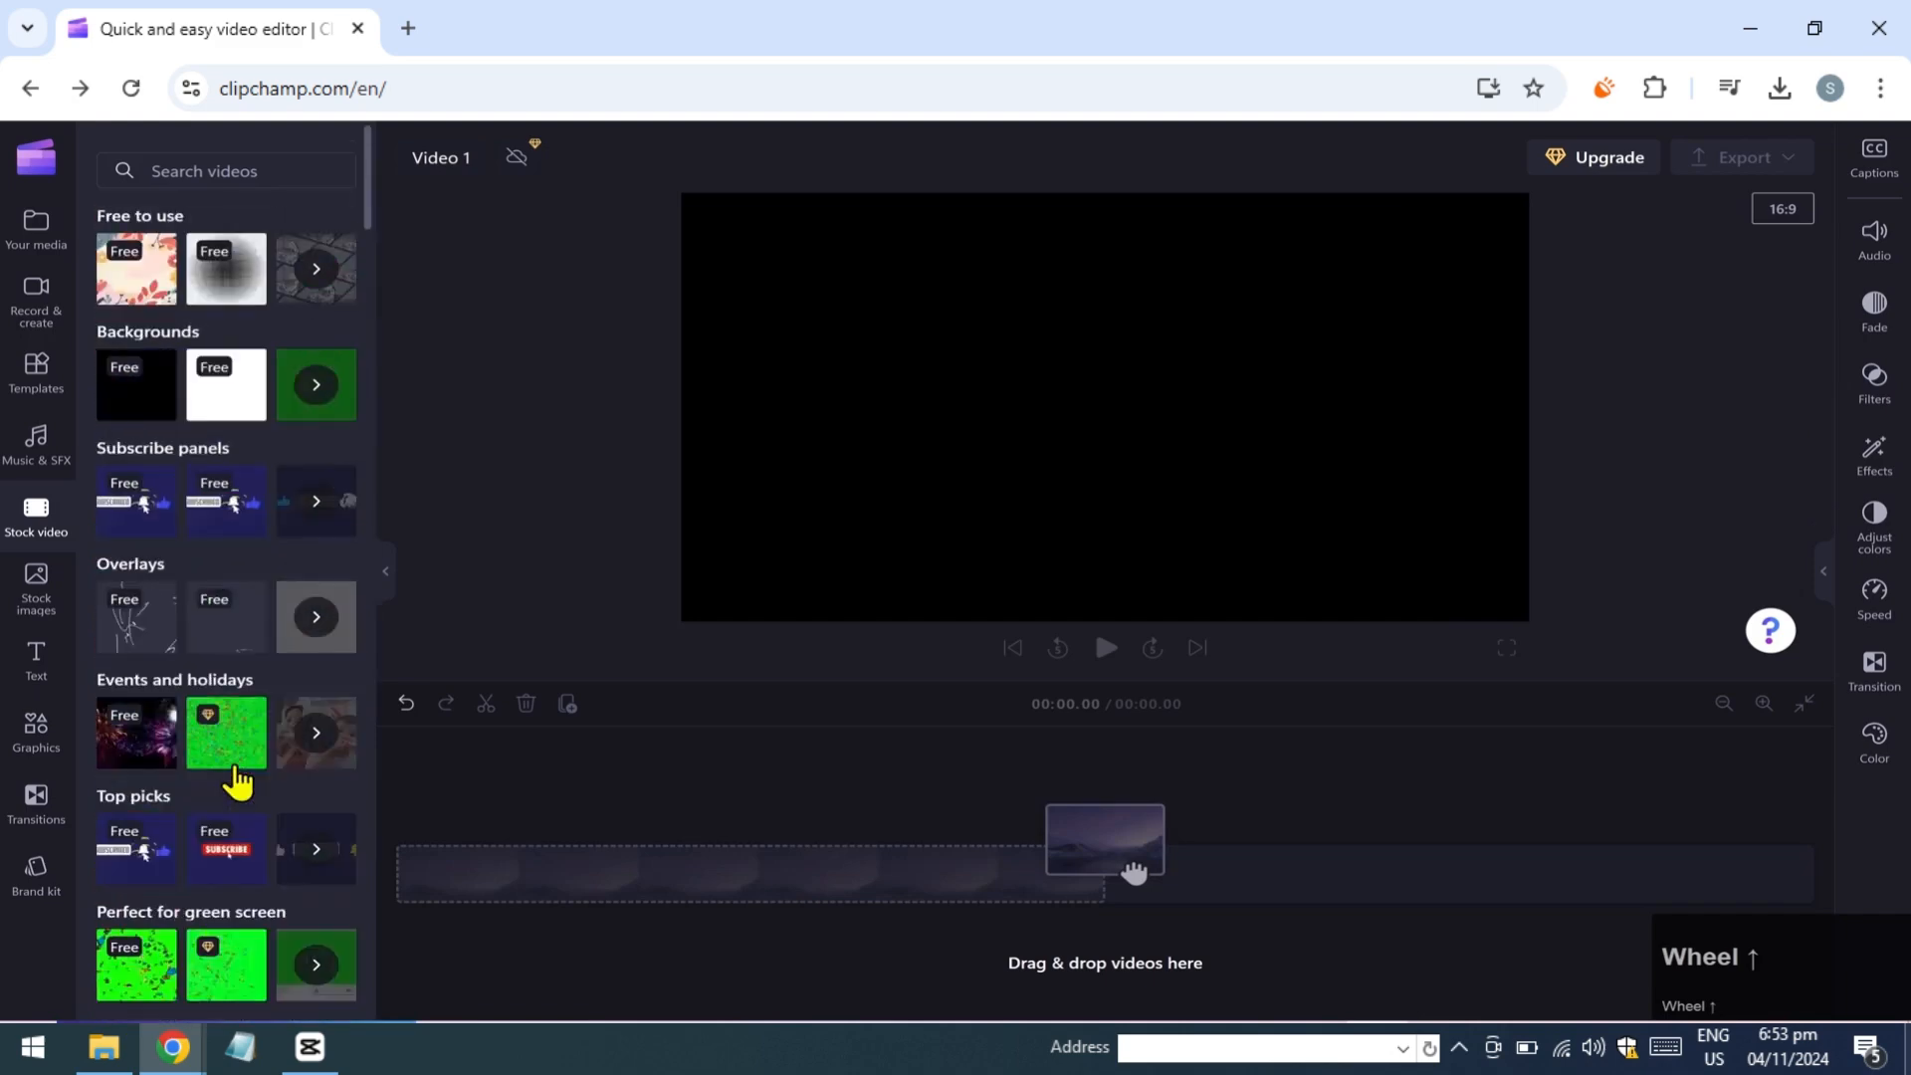
click(30, 592)
scroll(298, 499, down, 10)
scroll(297, 502, up, 10)
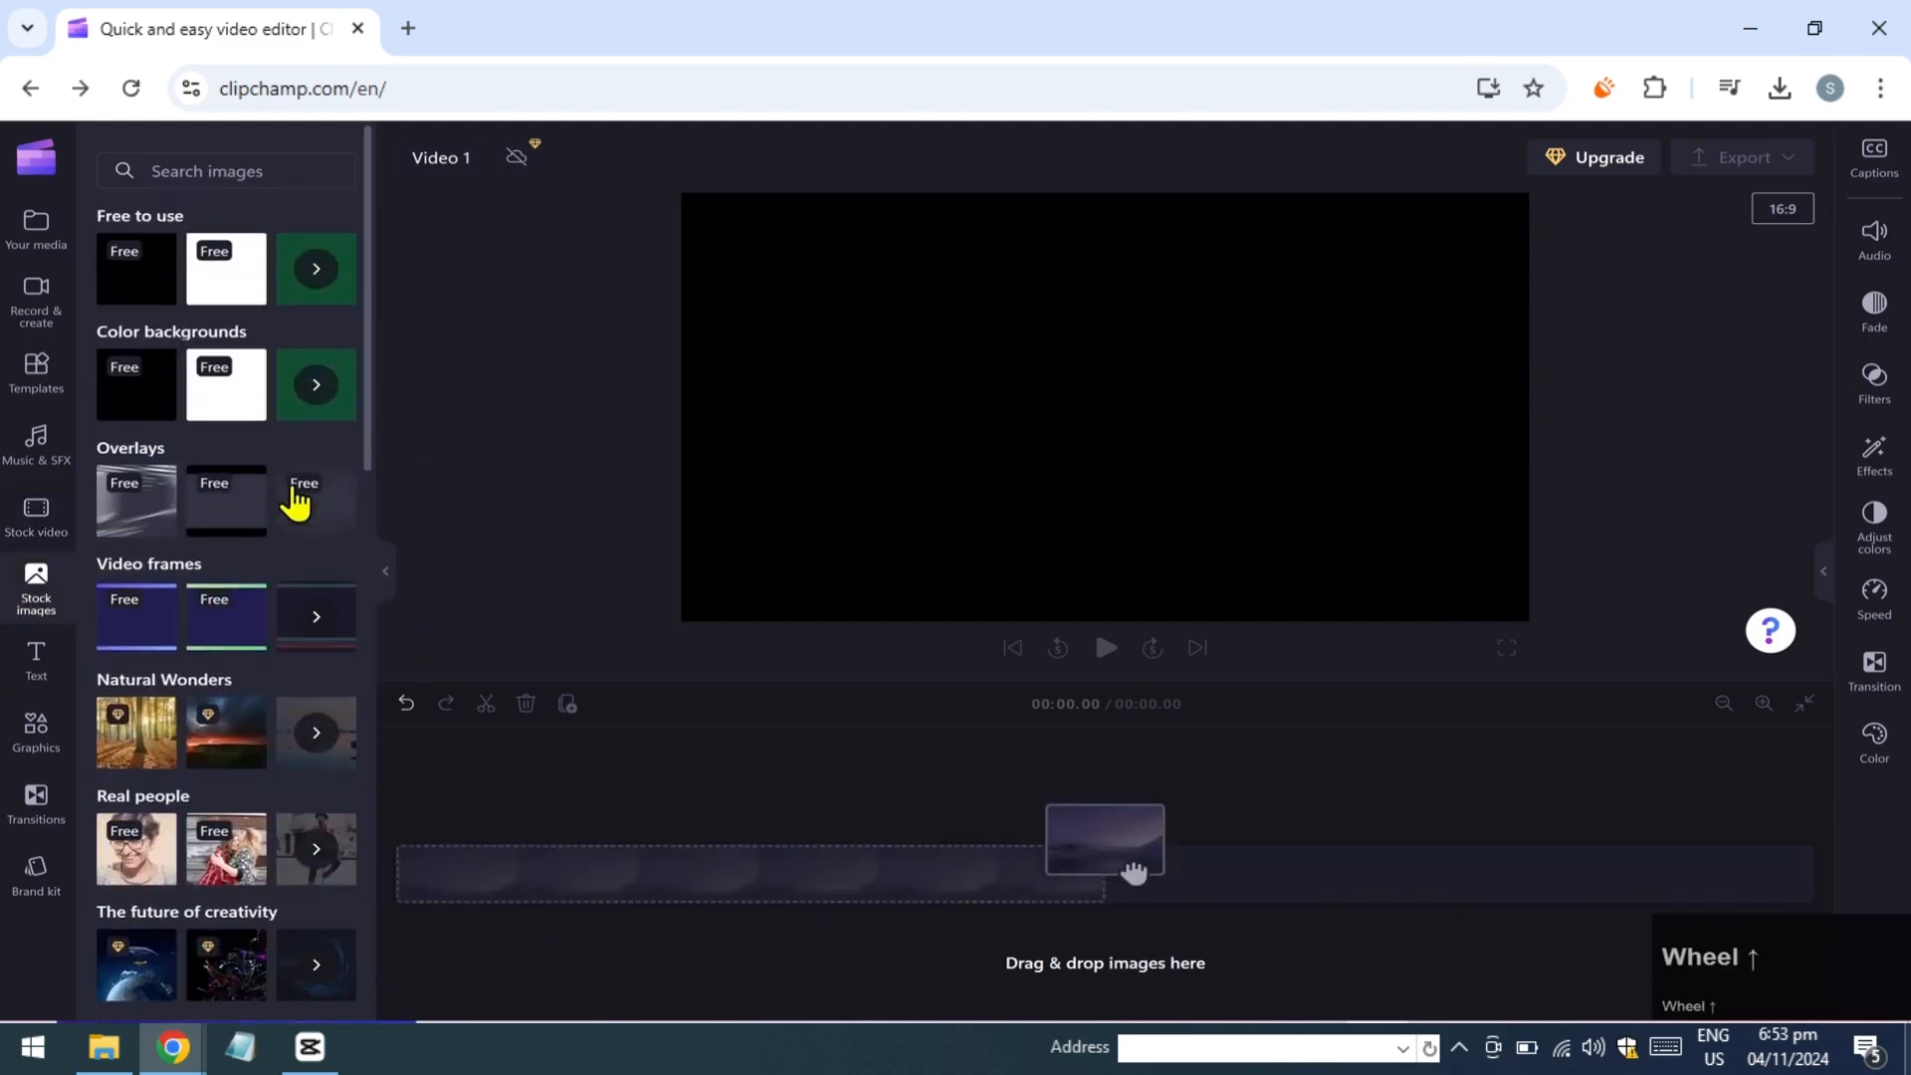
Look through the text titles and the graphics, including the gradient backgrounds.
click(40, 689)
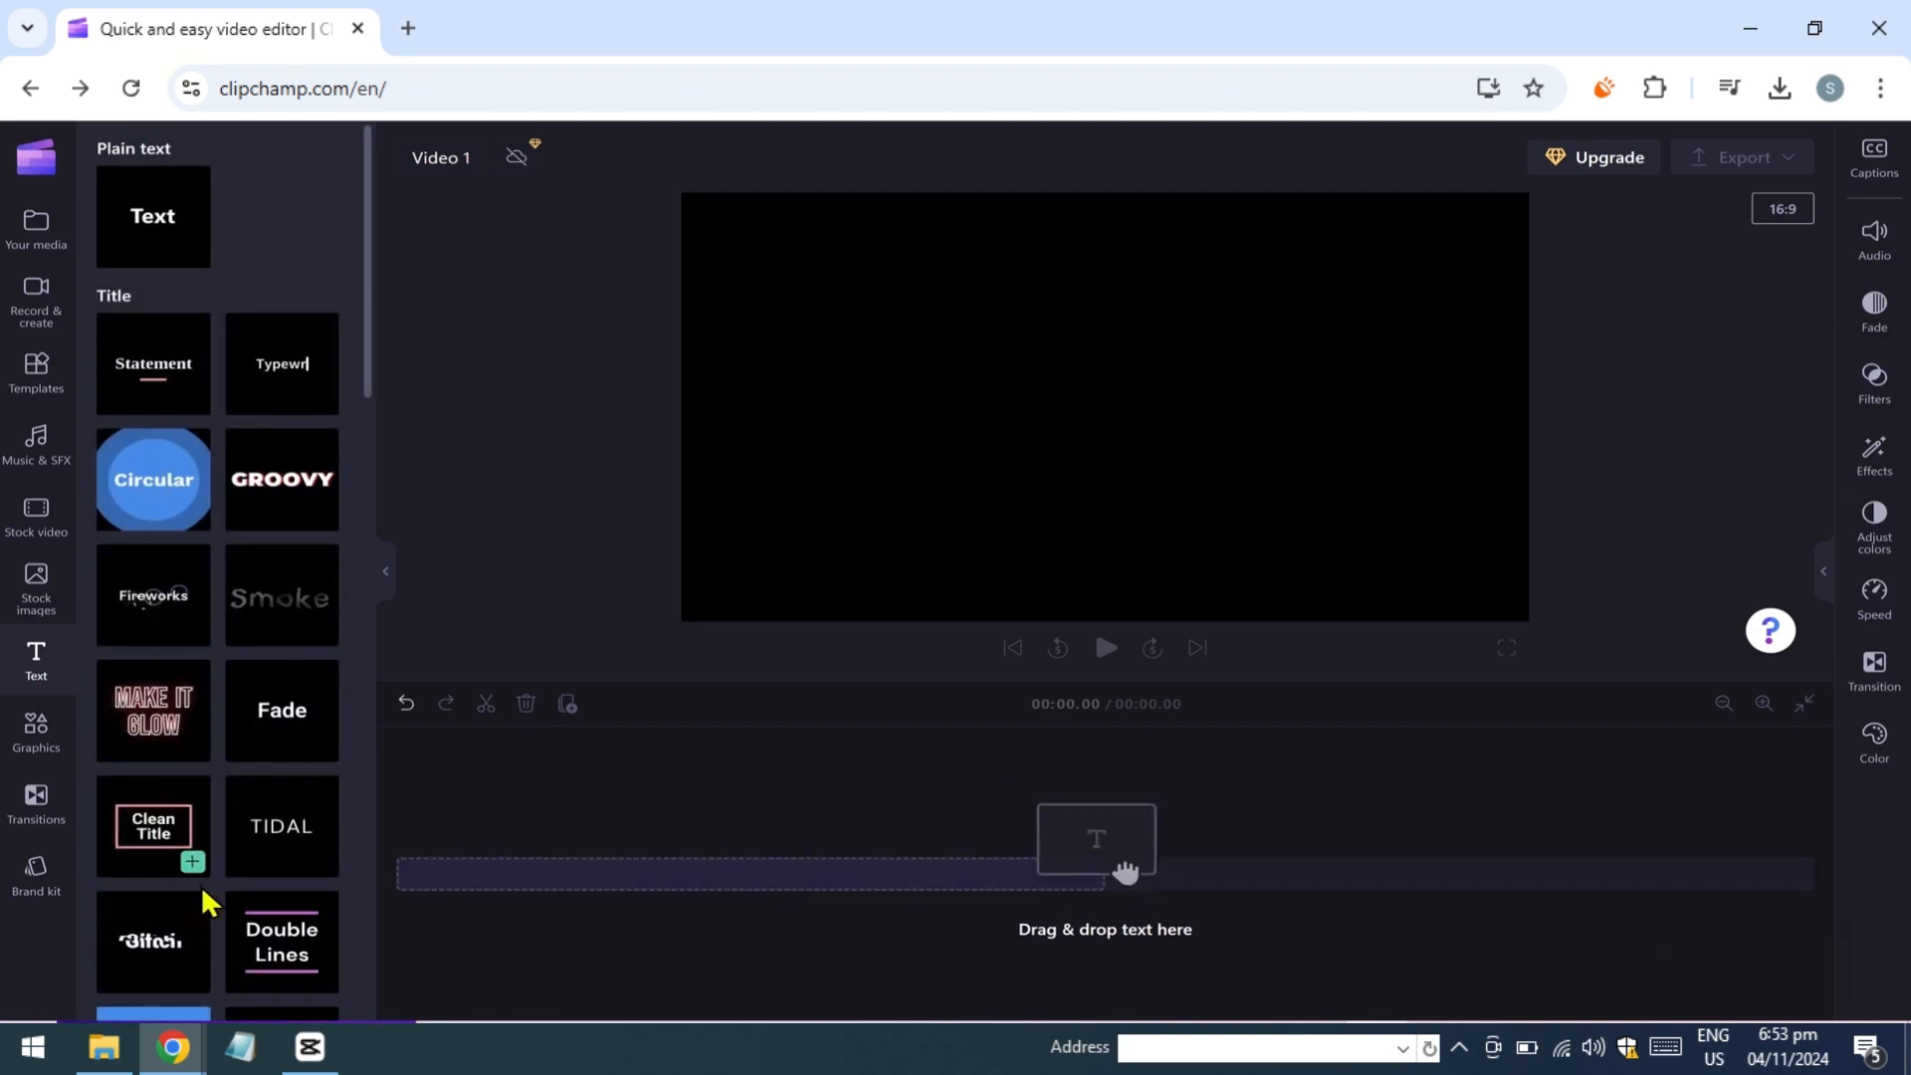
scroll(256, 953, down, 6)
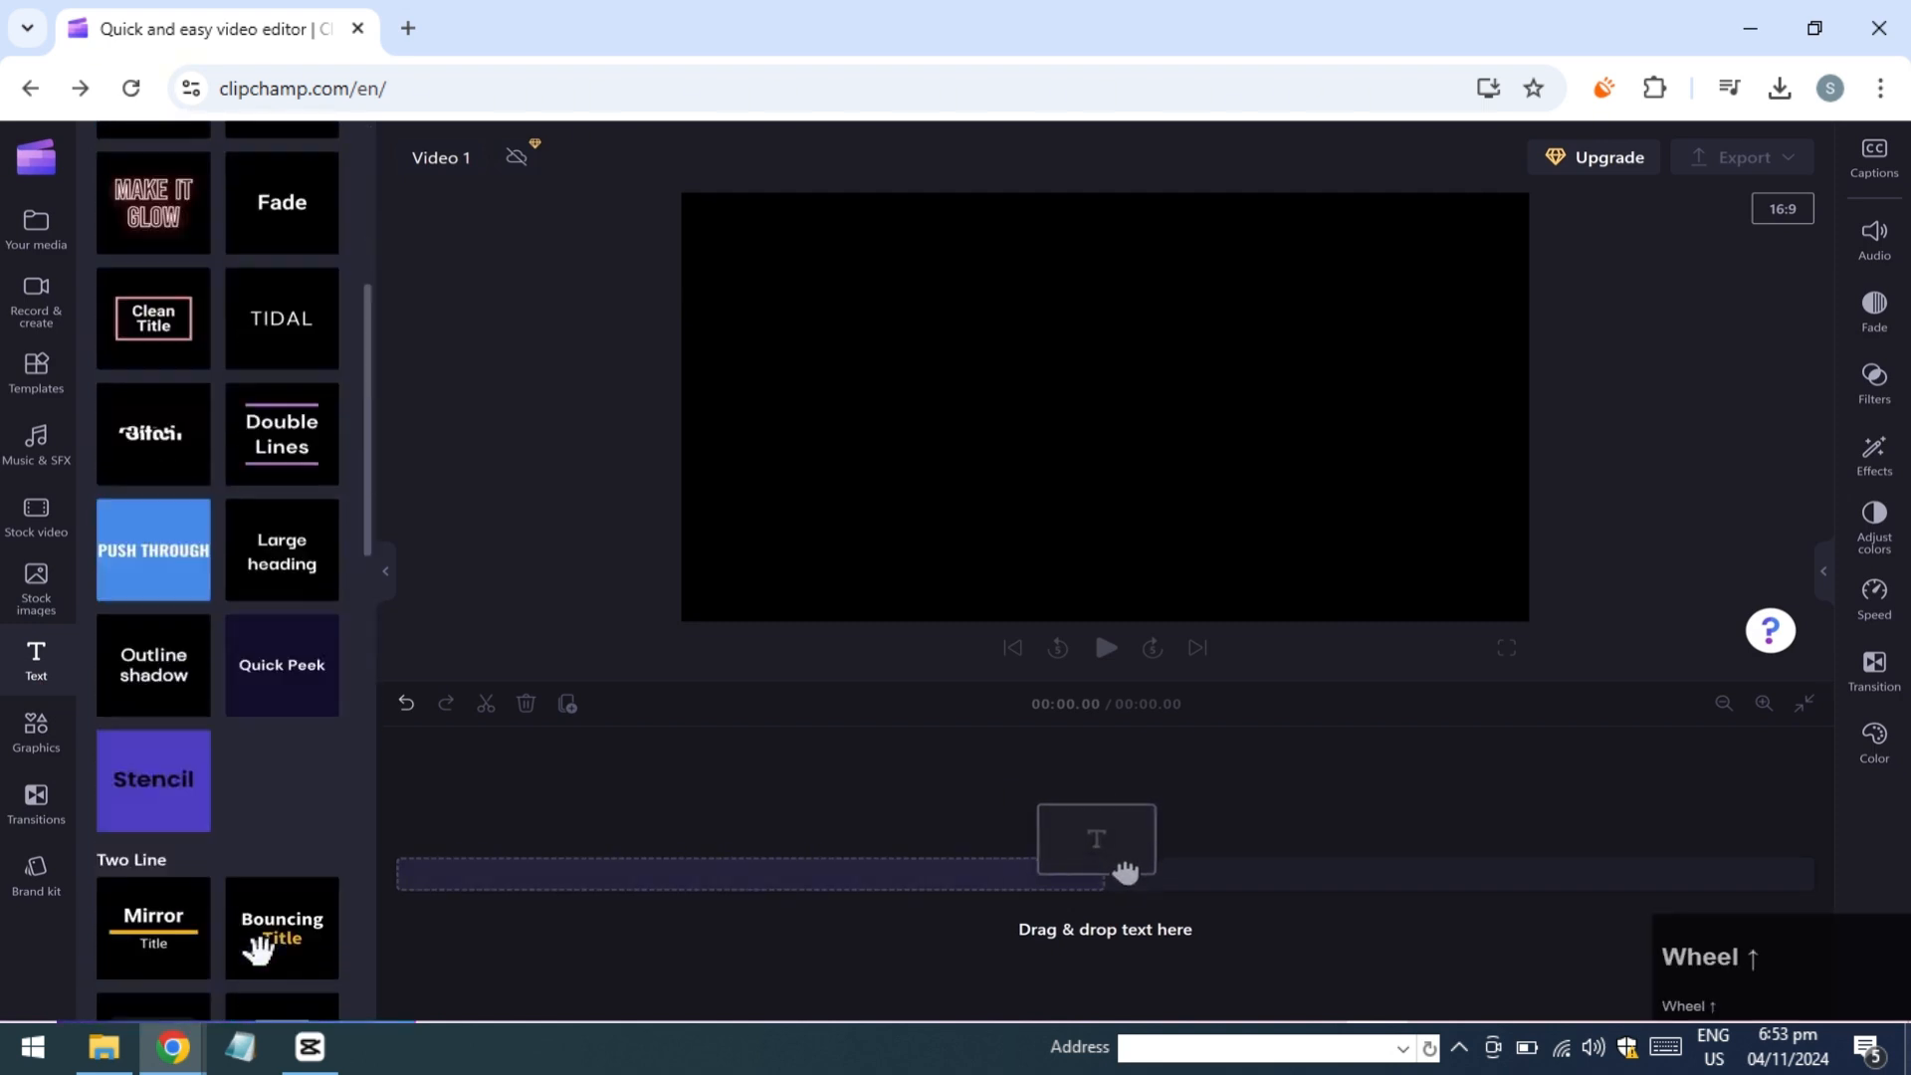
scroll(257, 954, up, 6)
click(37, 737)
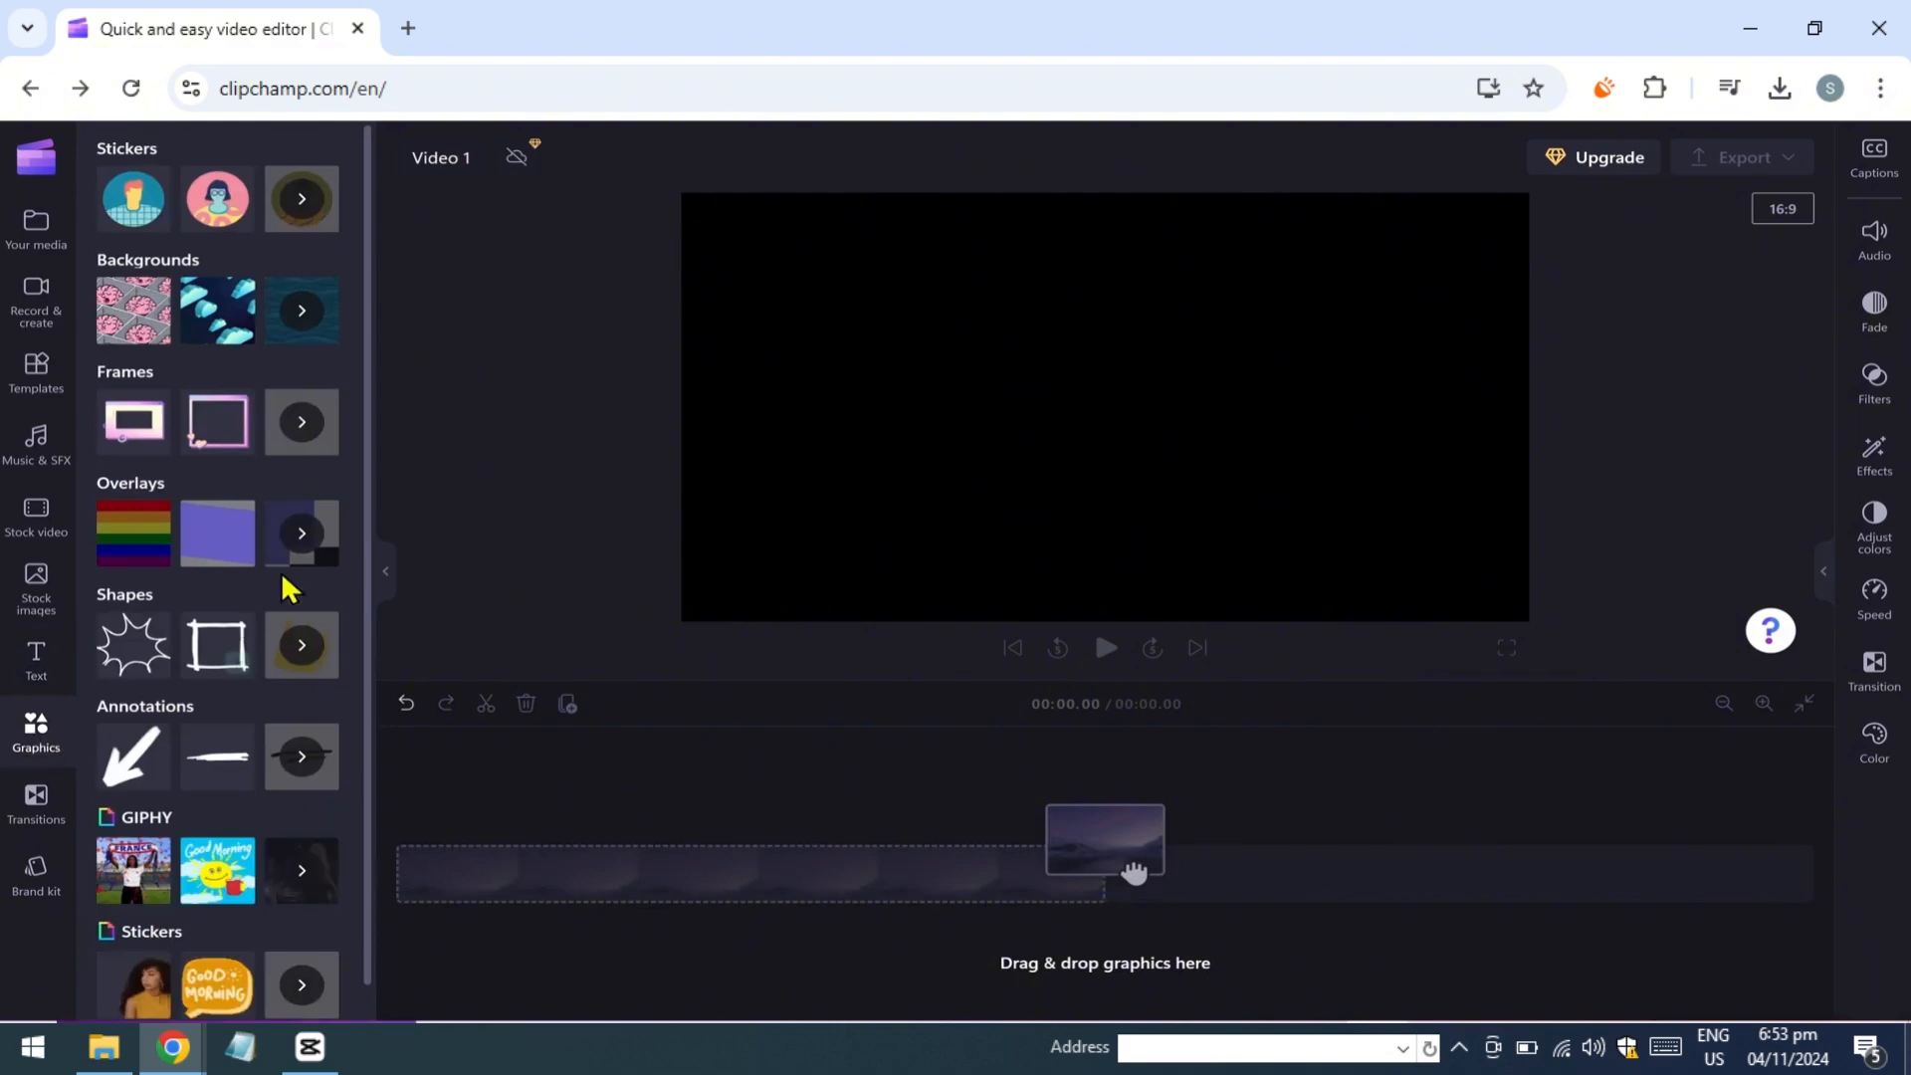
scroll(289, 554, up, 1)
click(302, 332)
scroll(299, 507, down, 1)
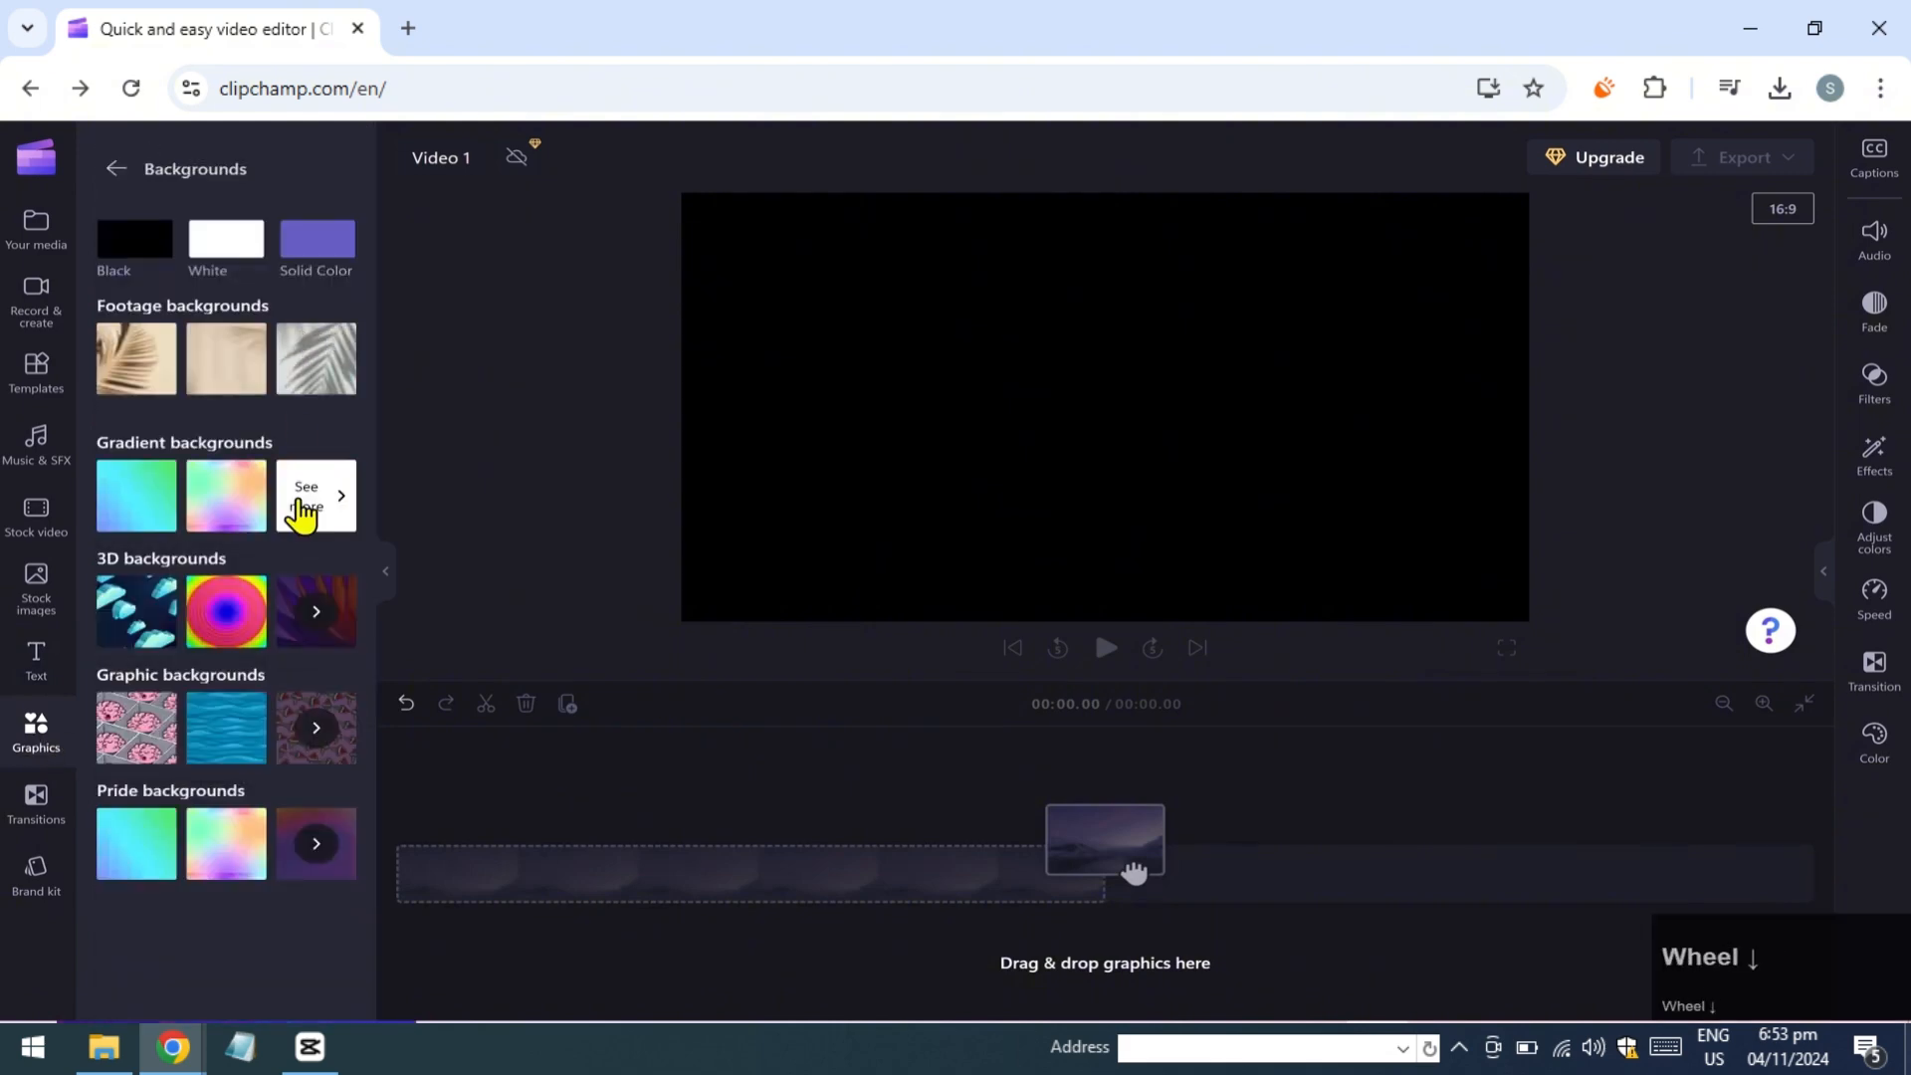
click(302, 502)
click(116, 171)
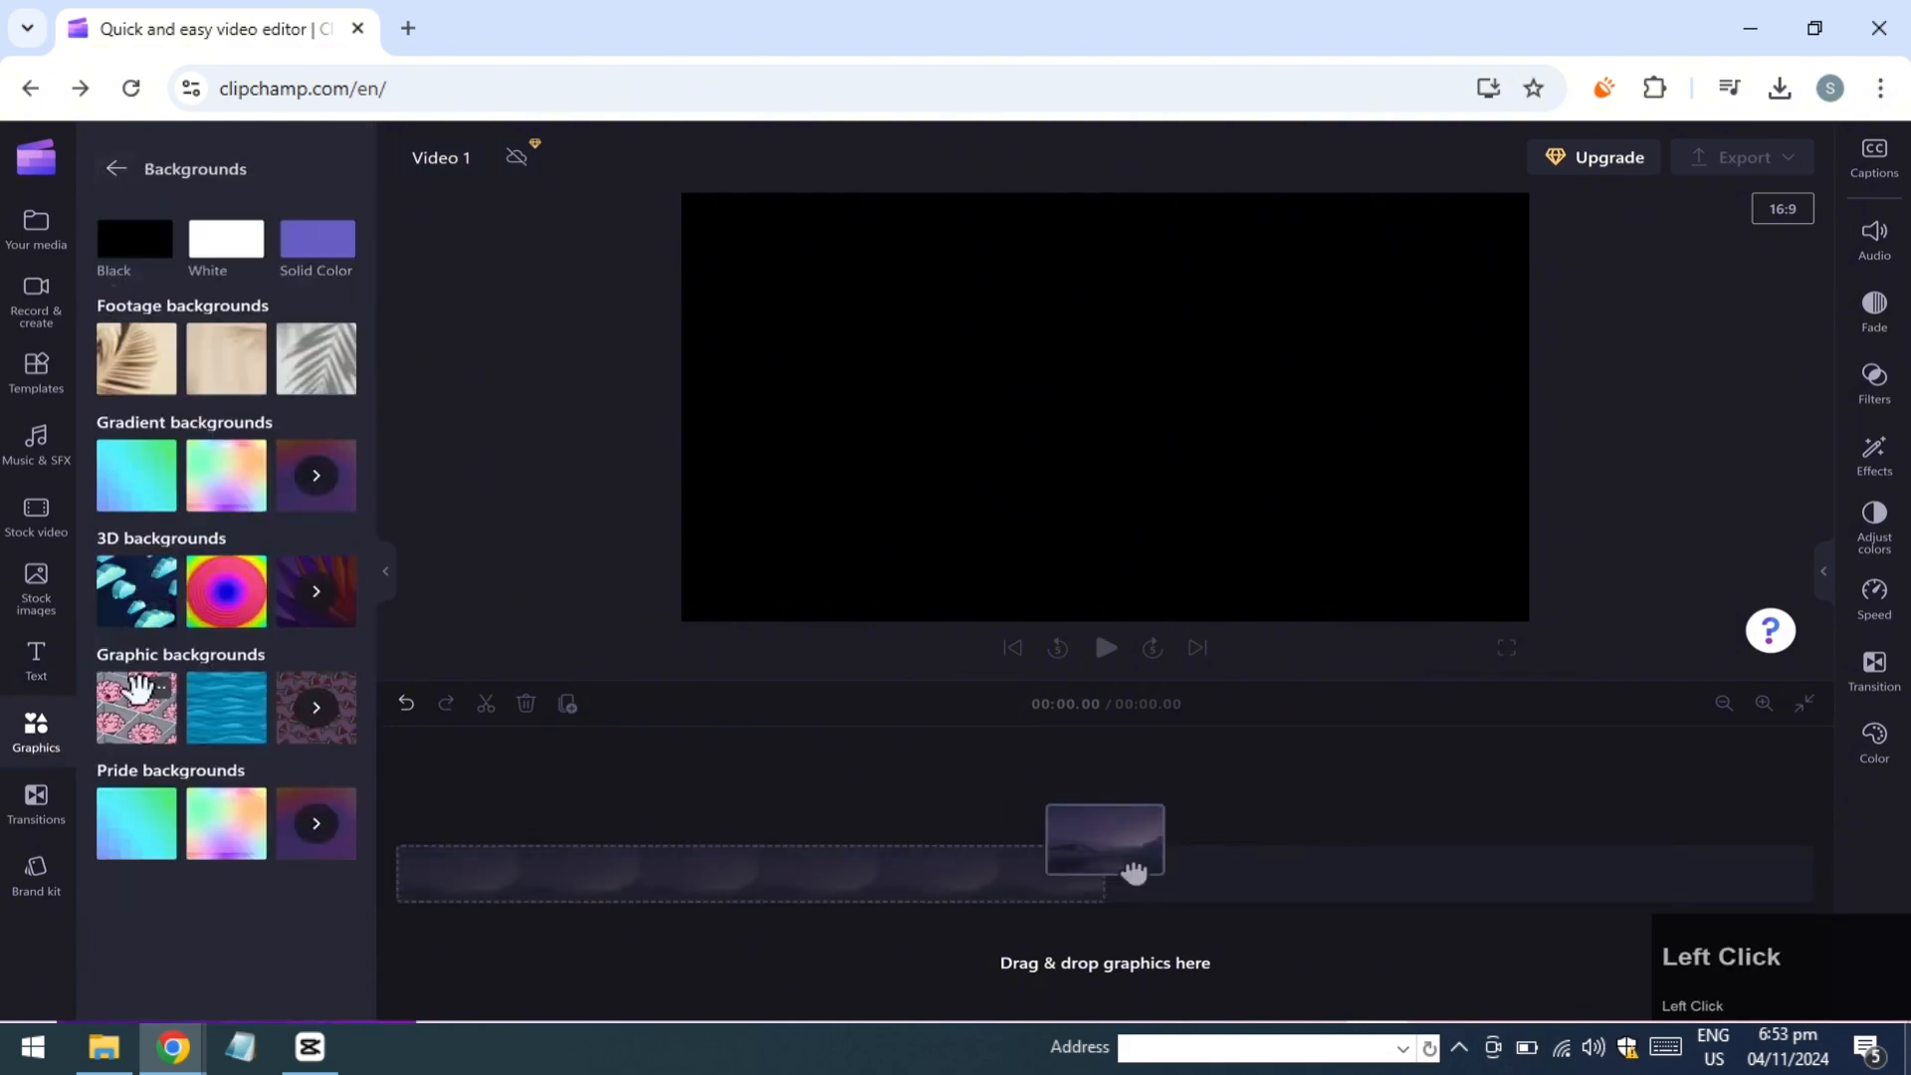
Look through the transitions and the brand kit options, and return to the project's media.
click(22, 830)
scroll(227, 418, down, 5)
scroll(227, 418, up, 5)
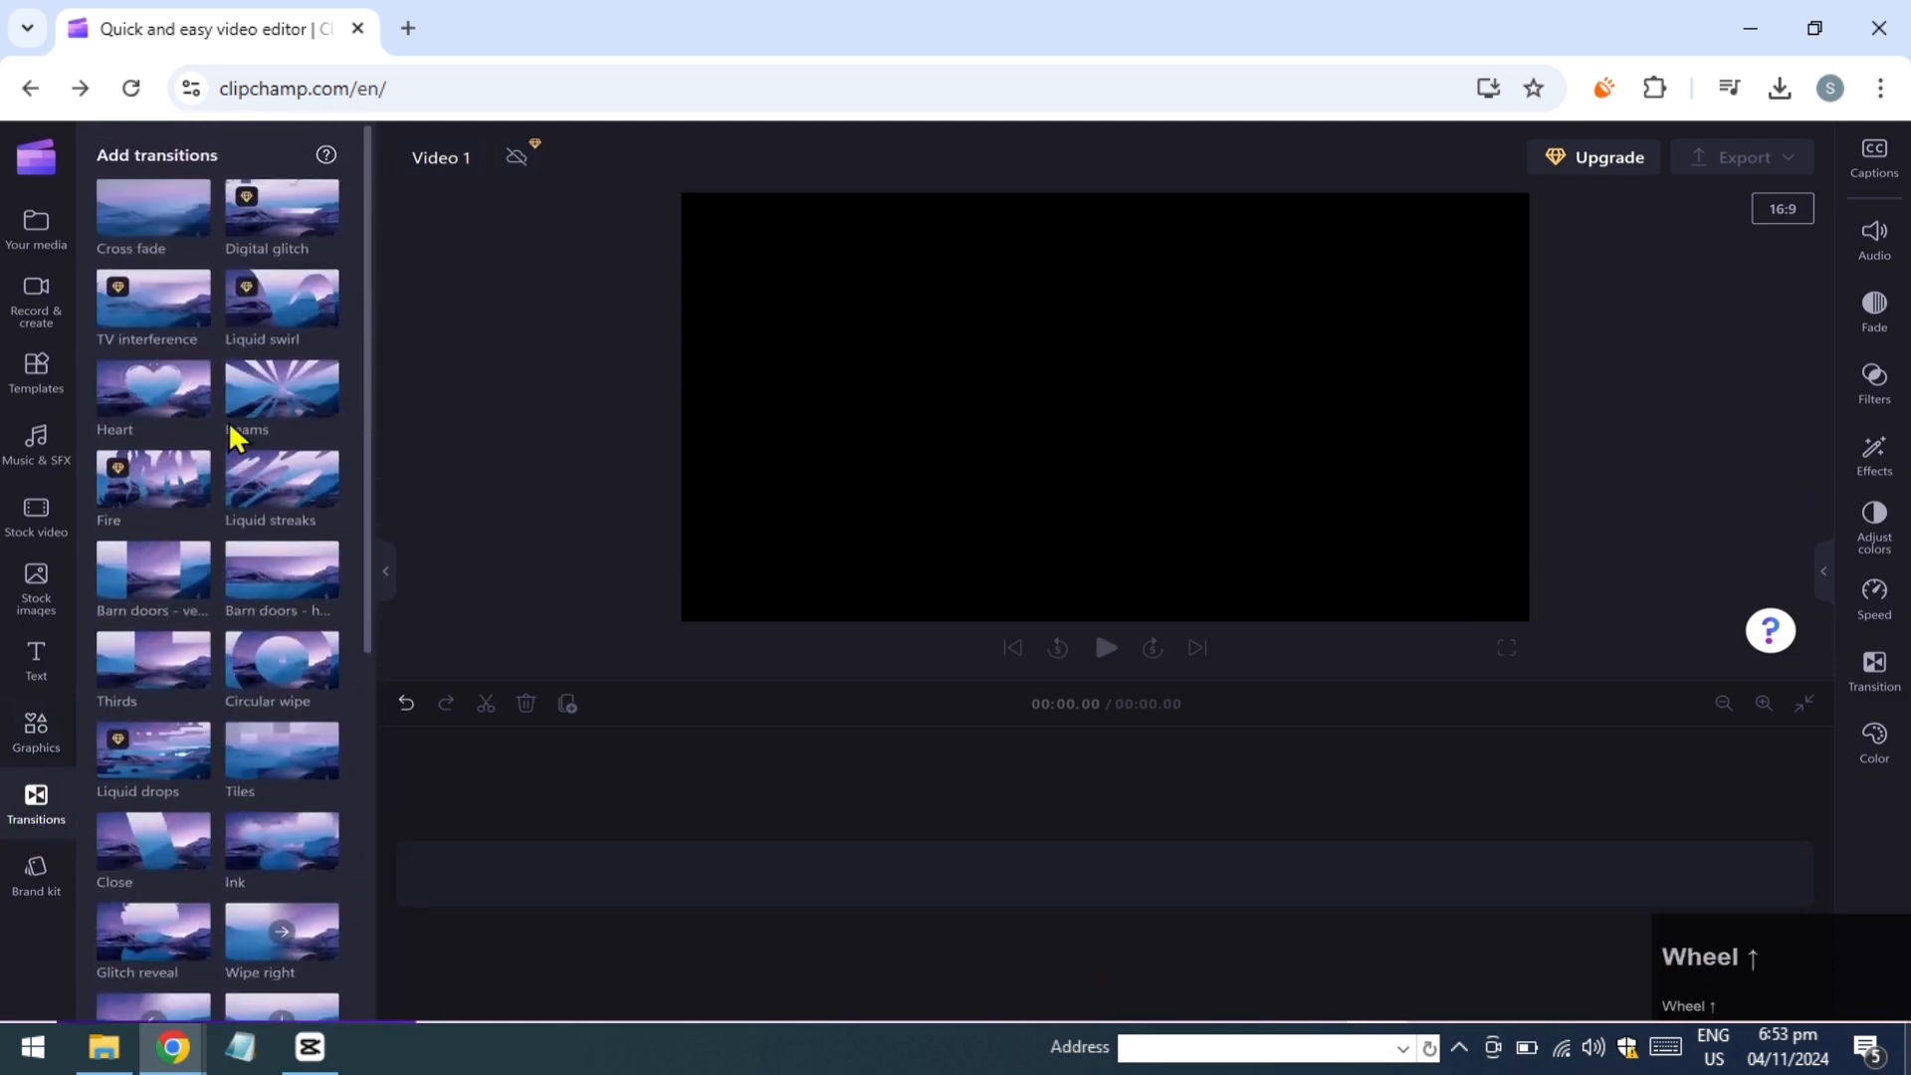
click(37, 896)
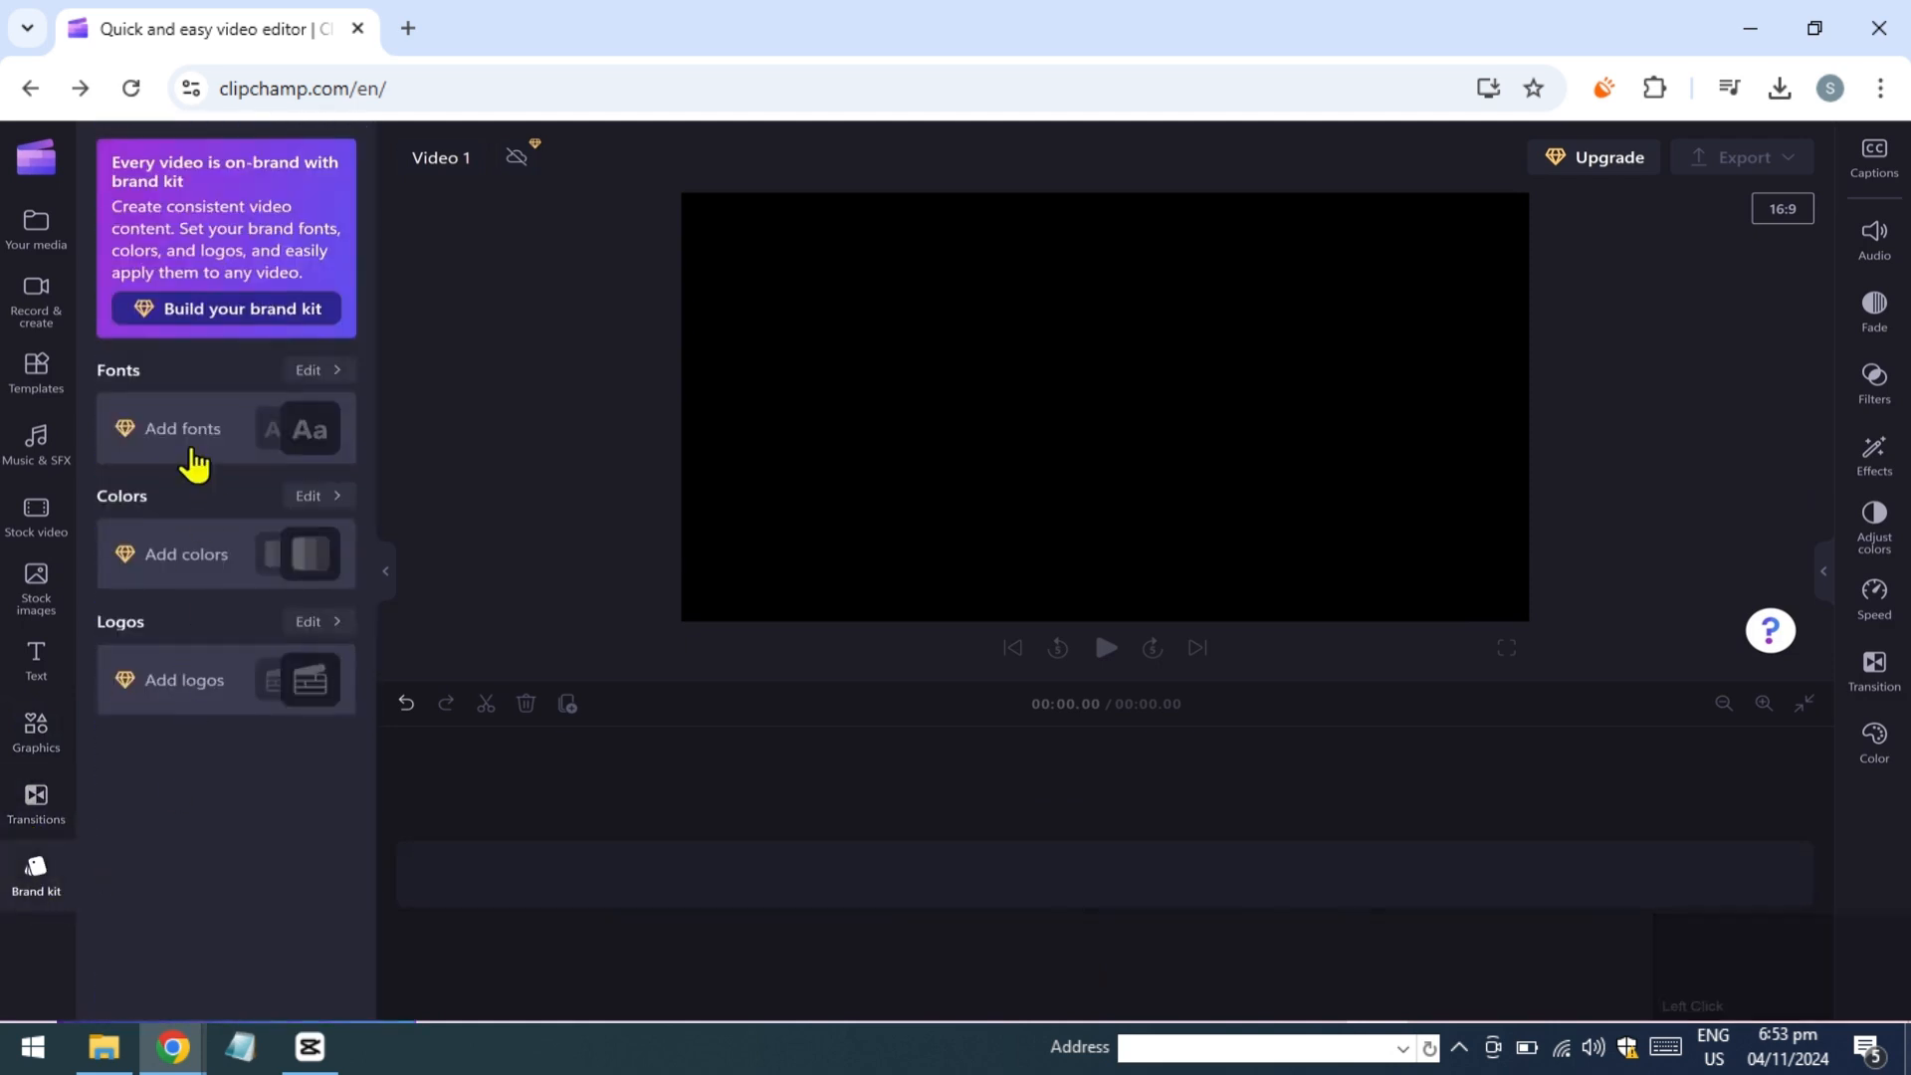
click(50, 244)
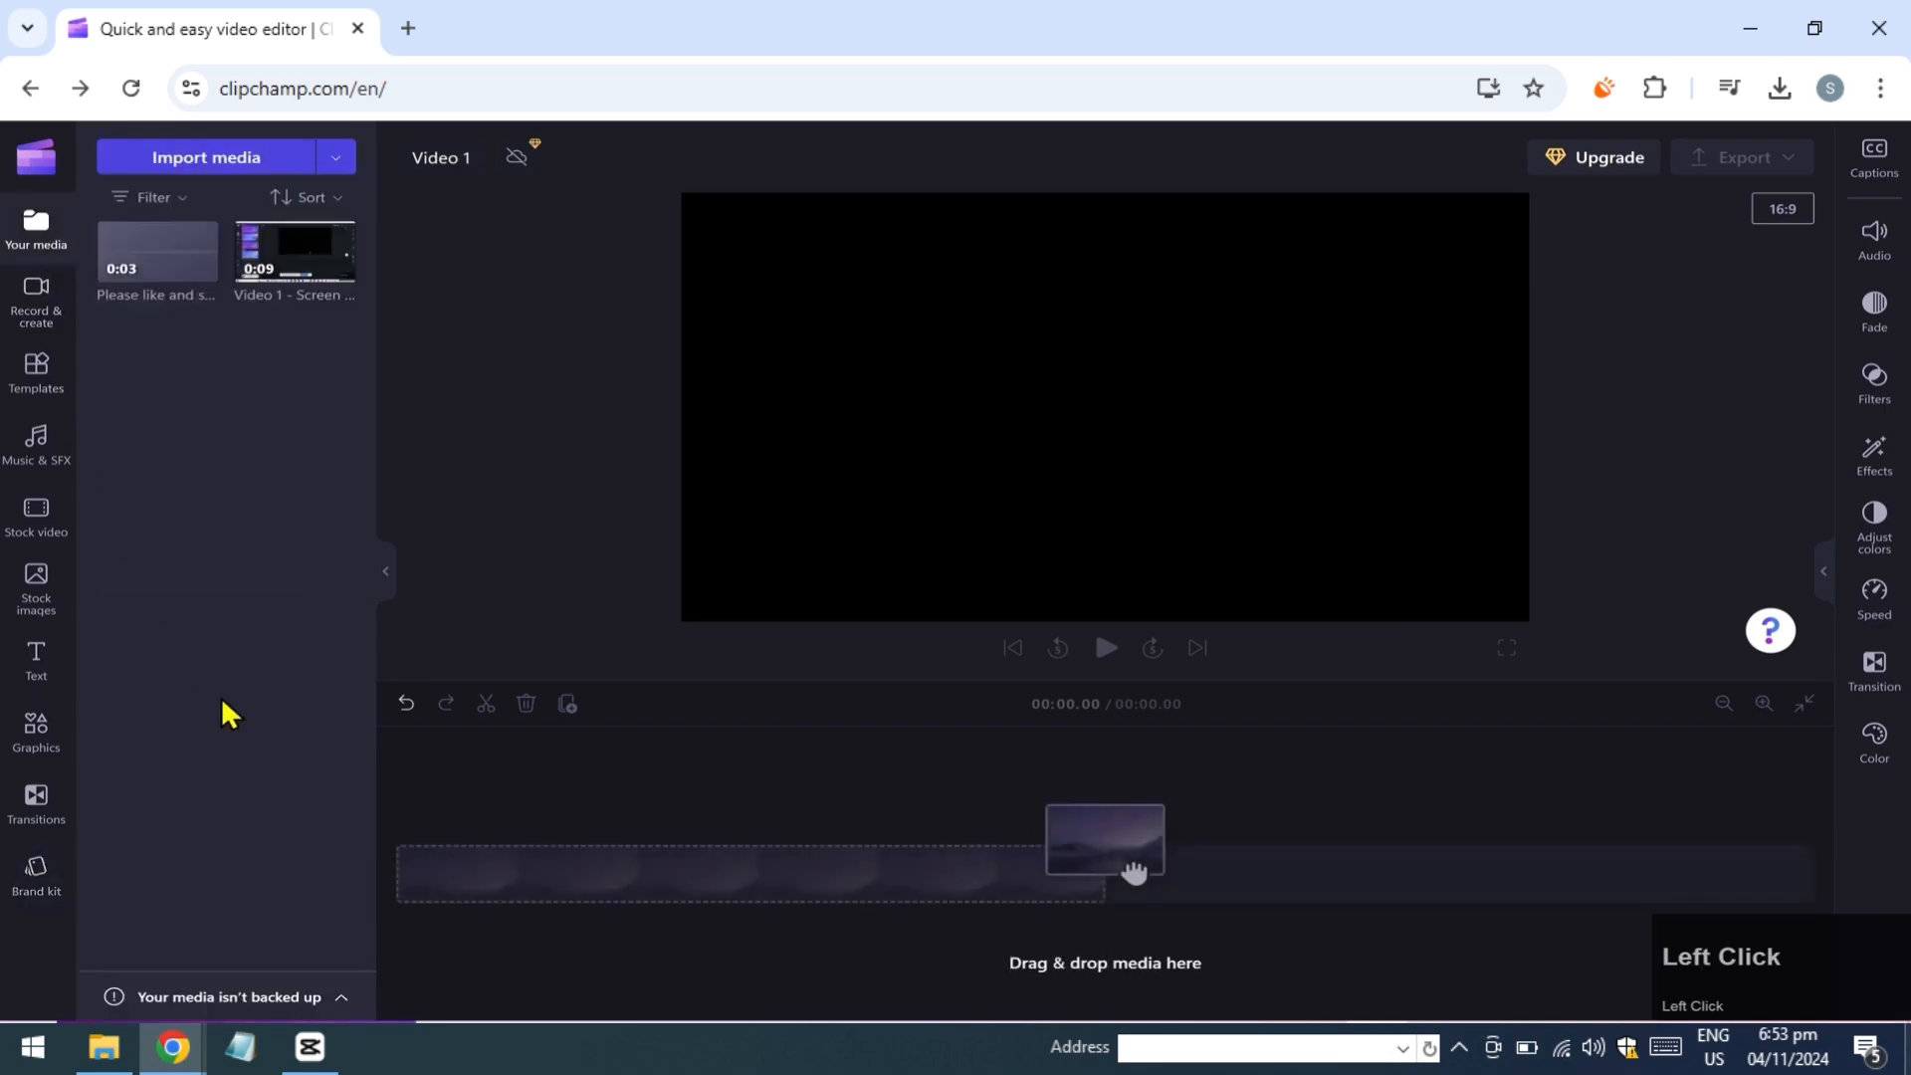
Add the free 10-second "Retro futuristic city flythrough" stock video to the timeline and return the playhead to the start.
click(37, 515)
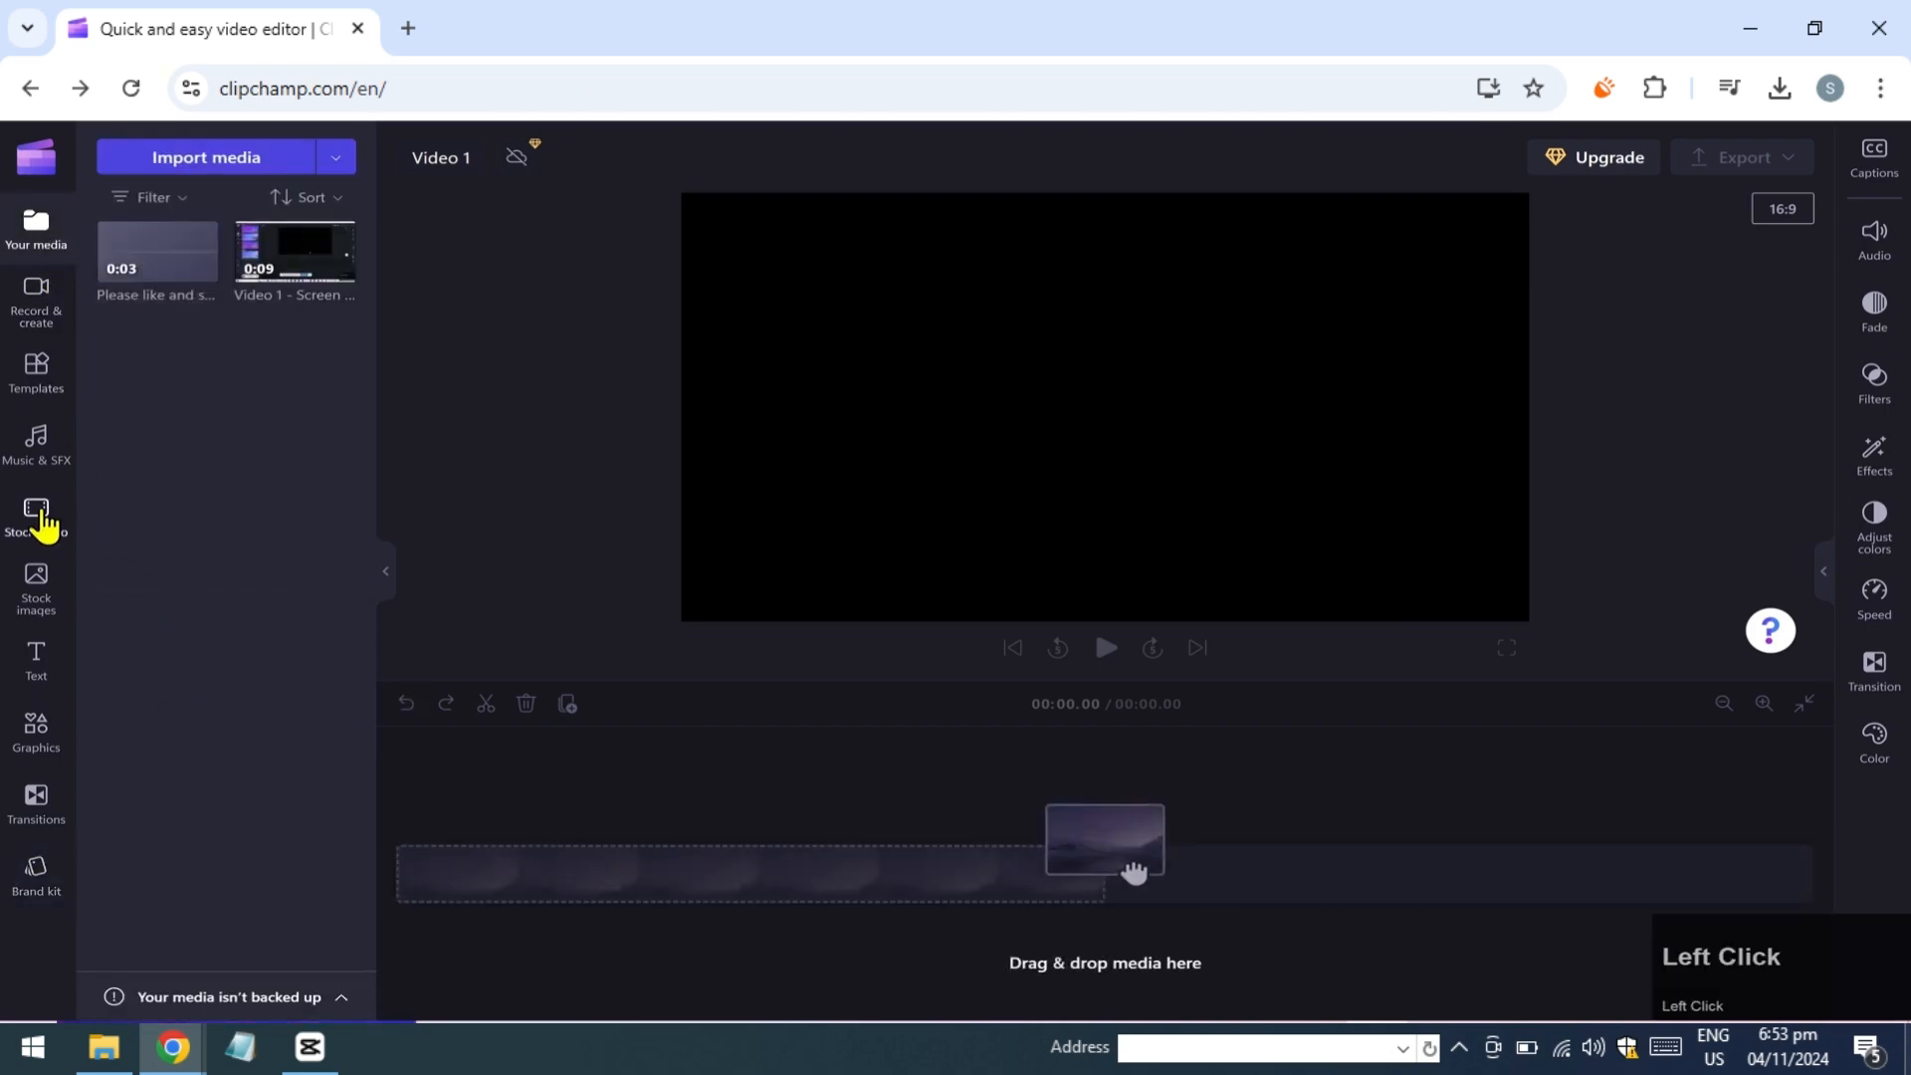
click(320, 267)
scroll(371, 328, down, 2)
scroll(372, 328, down, 10)
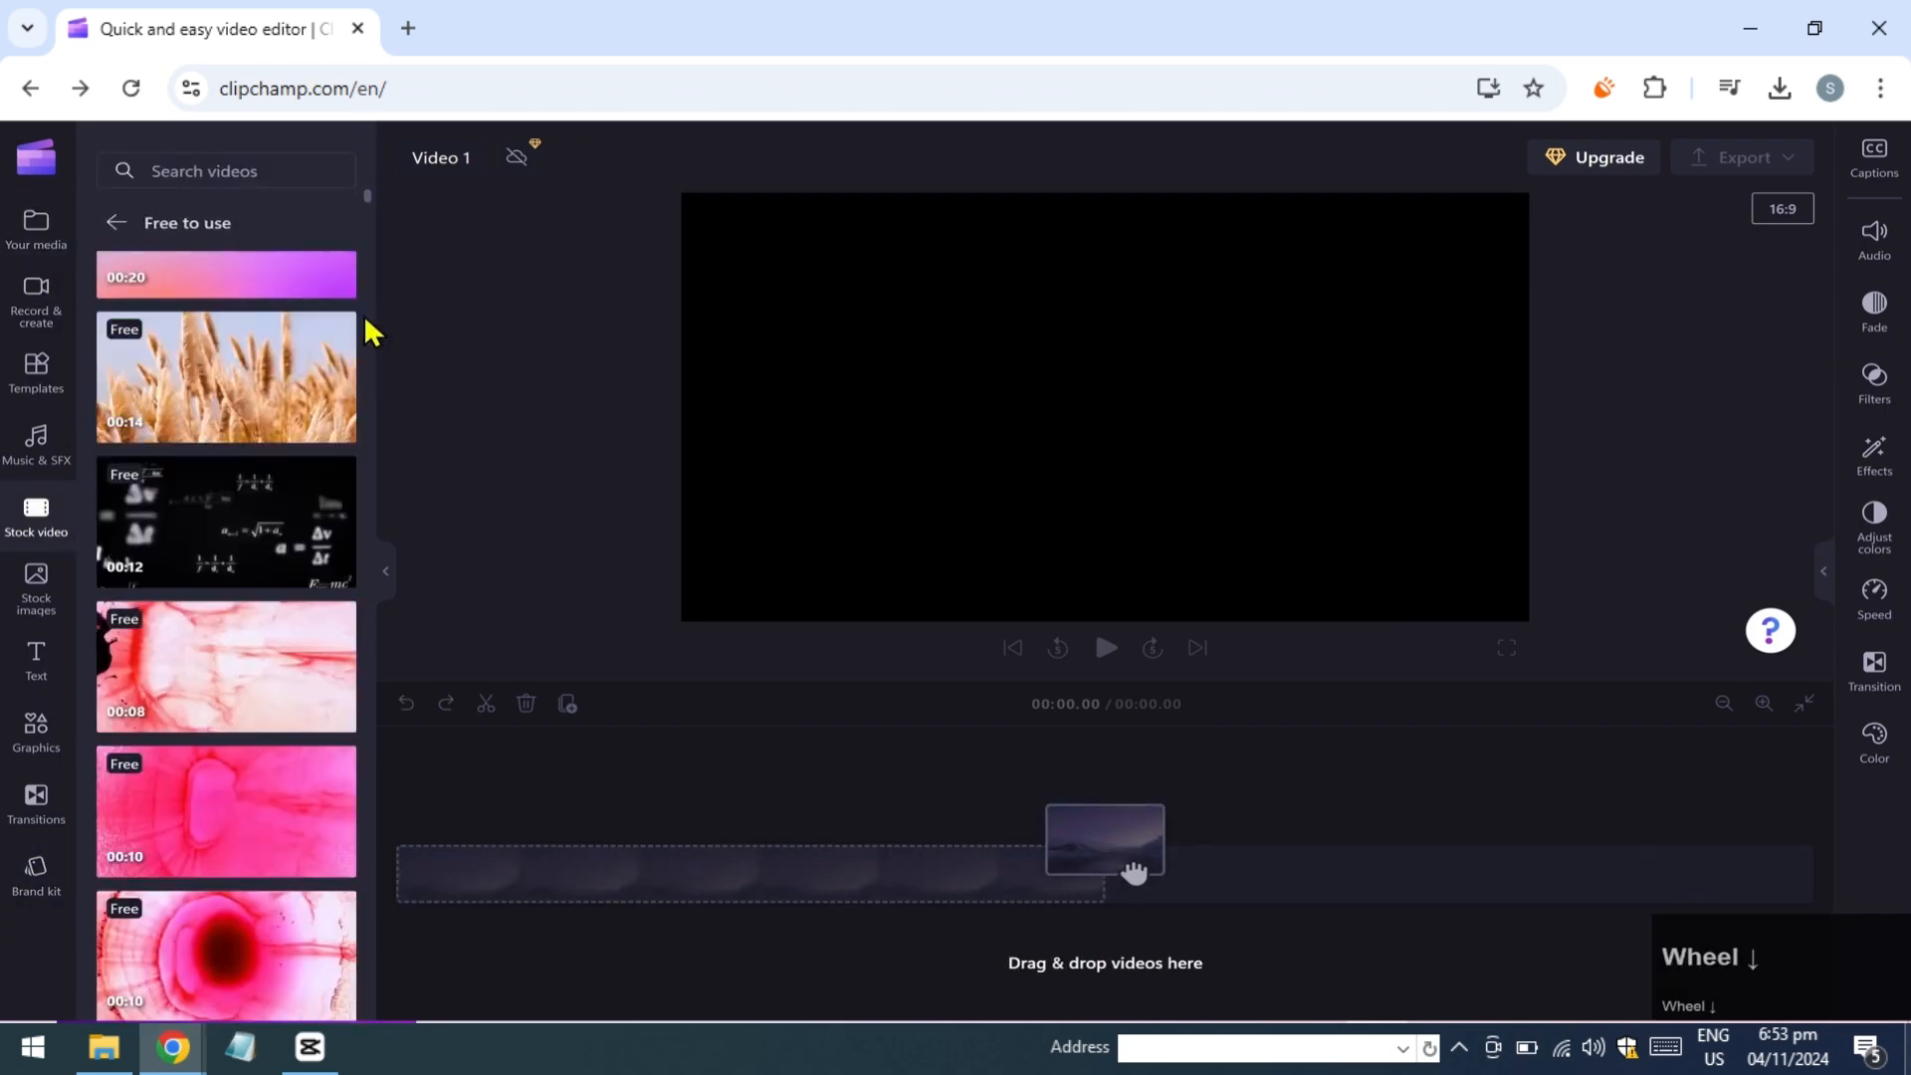
scroll(371, 331, down, 15)
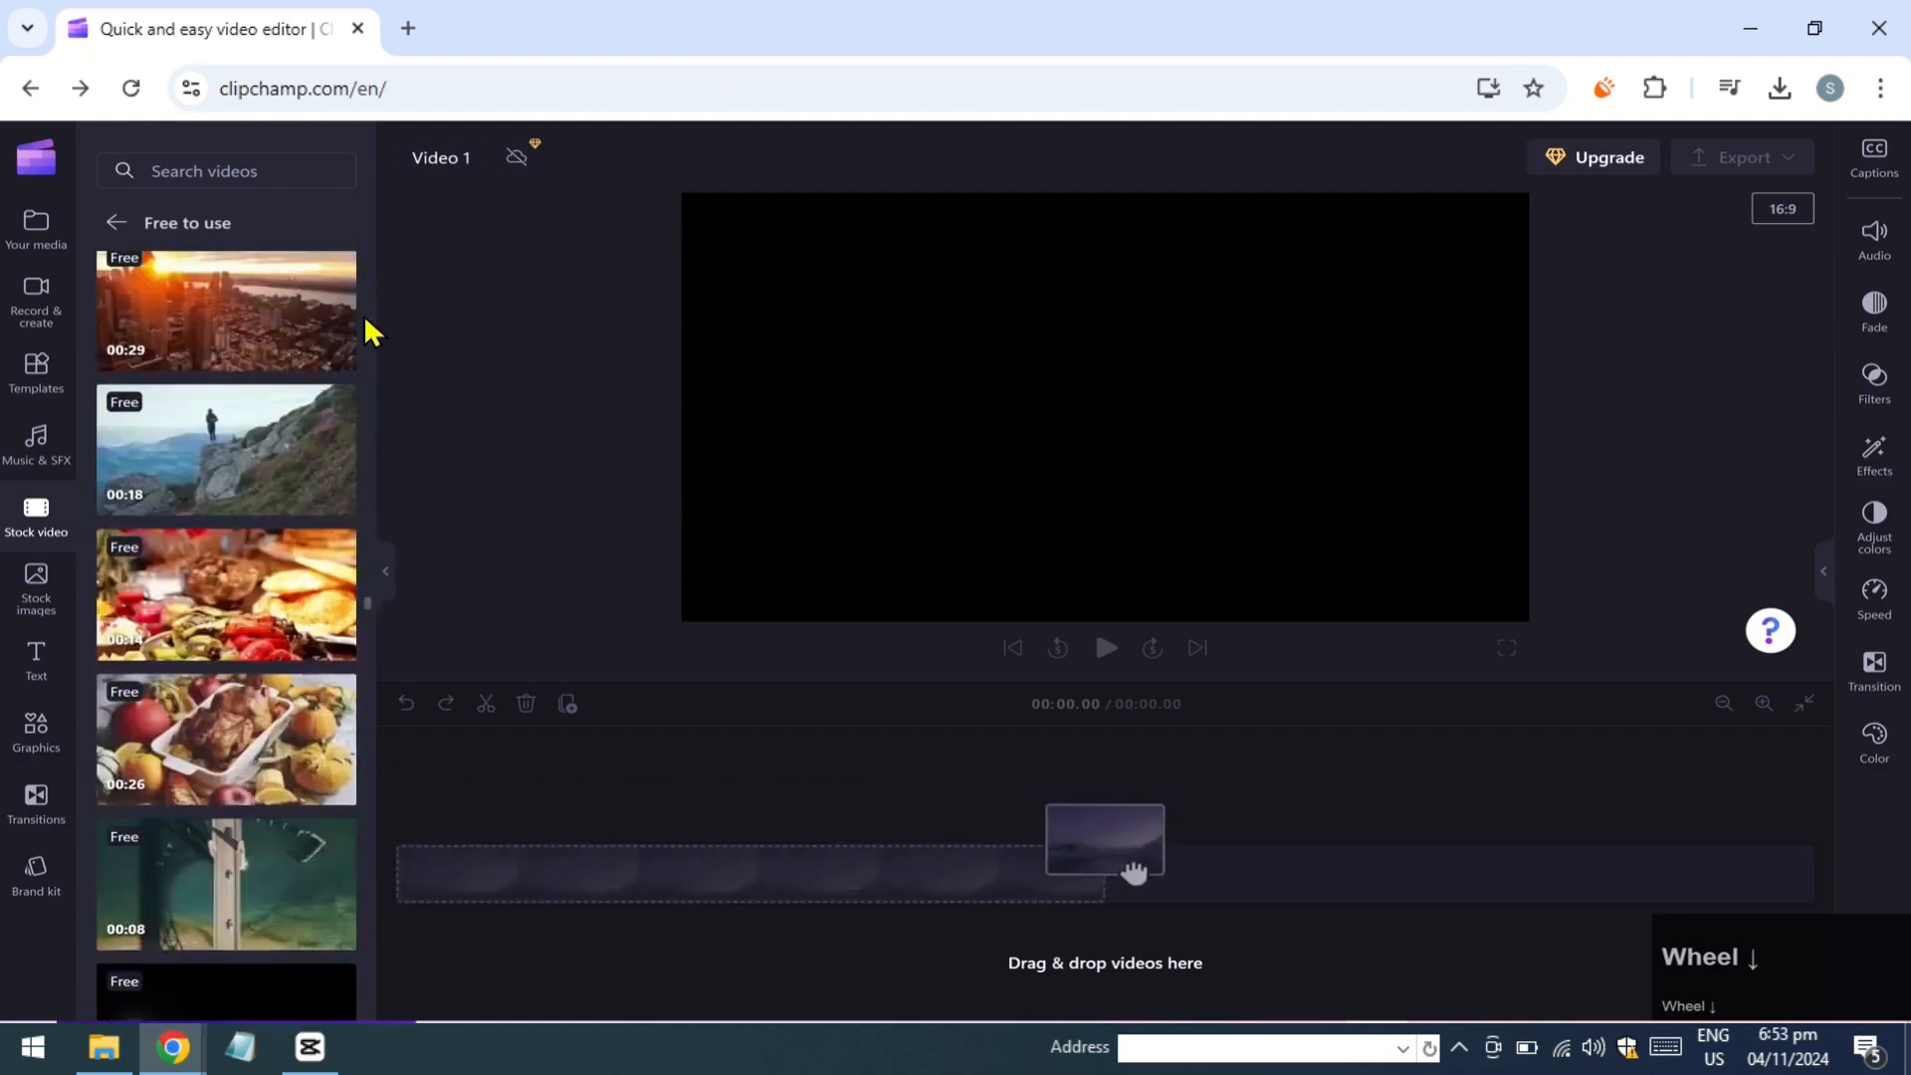
scroll(371, 330, down, 8)
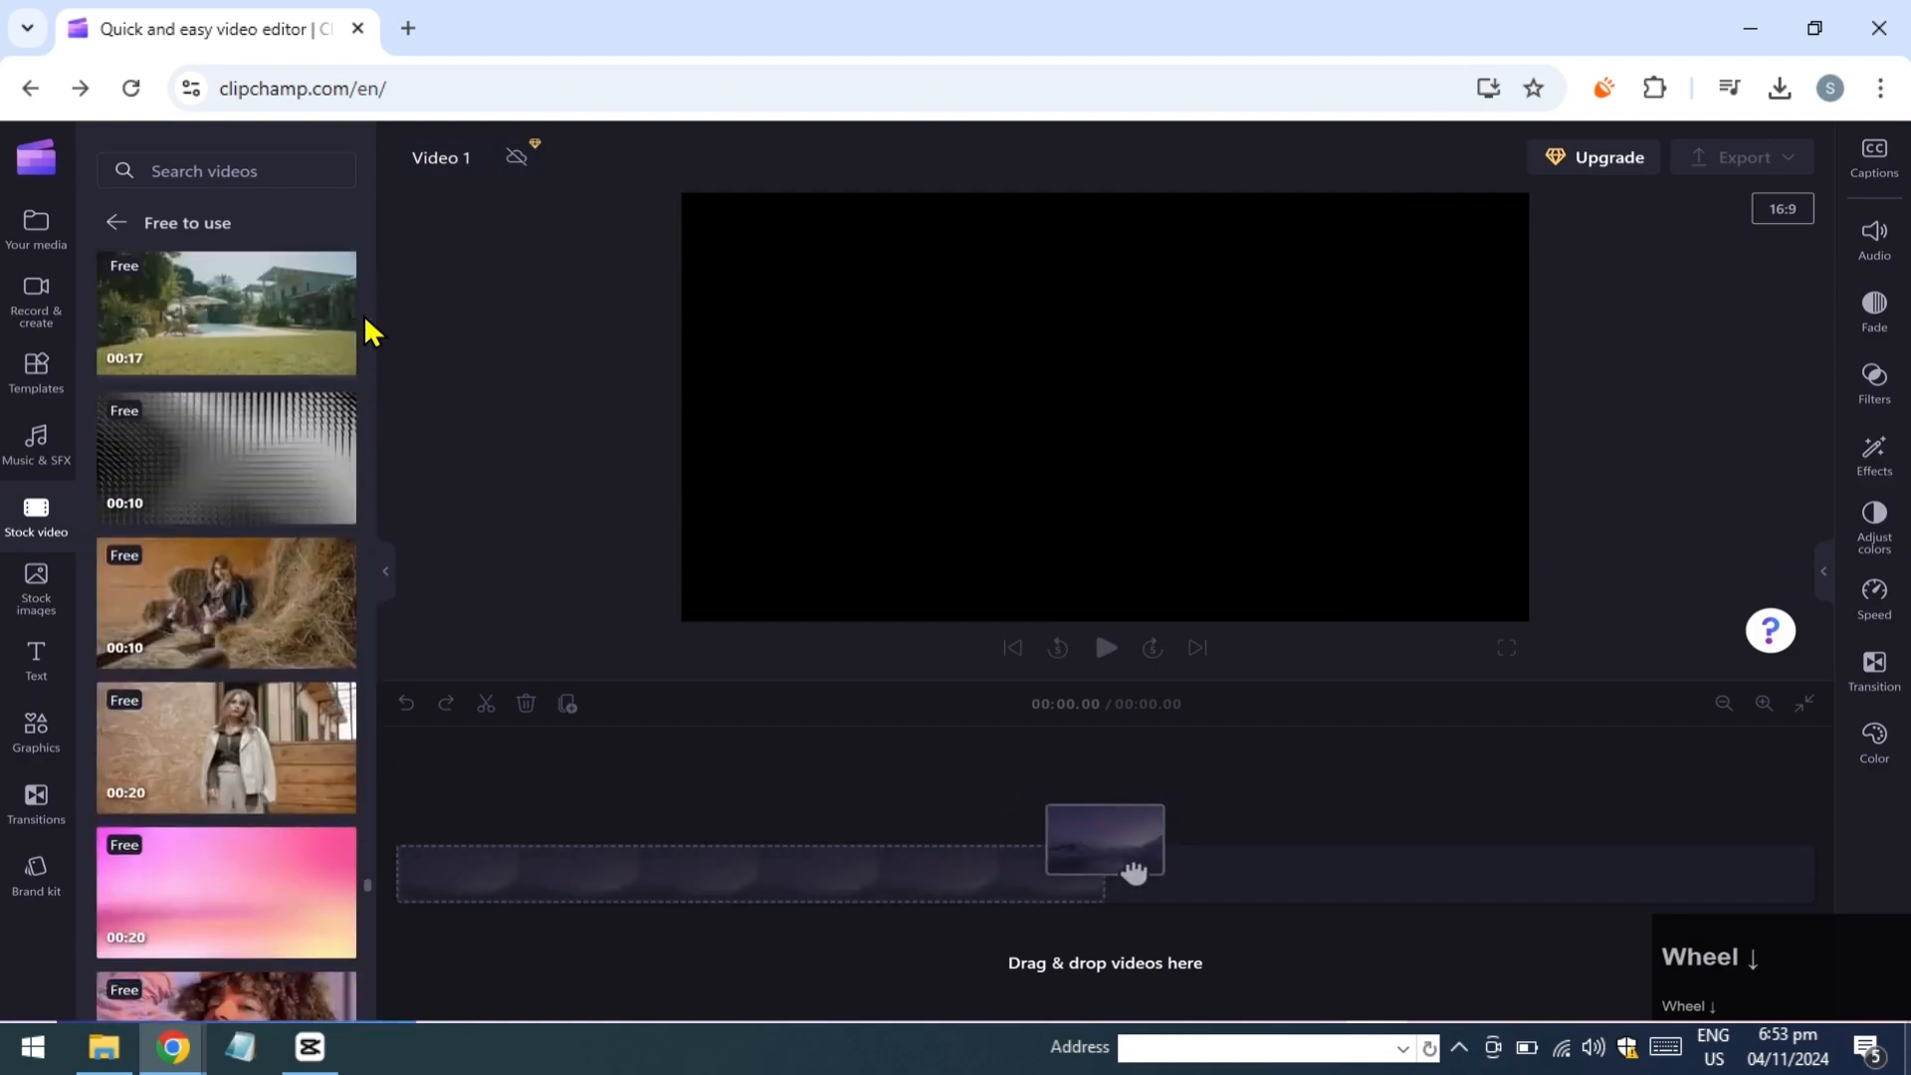
click(226, 438)
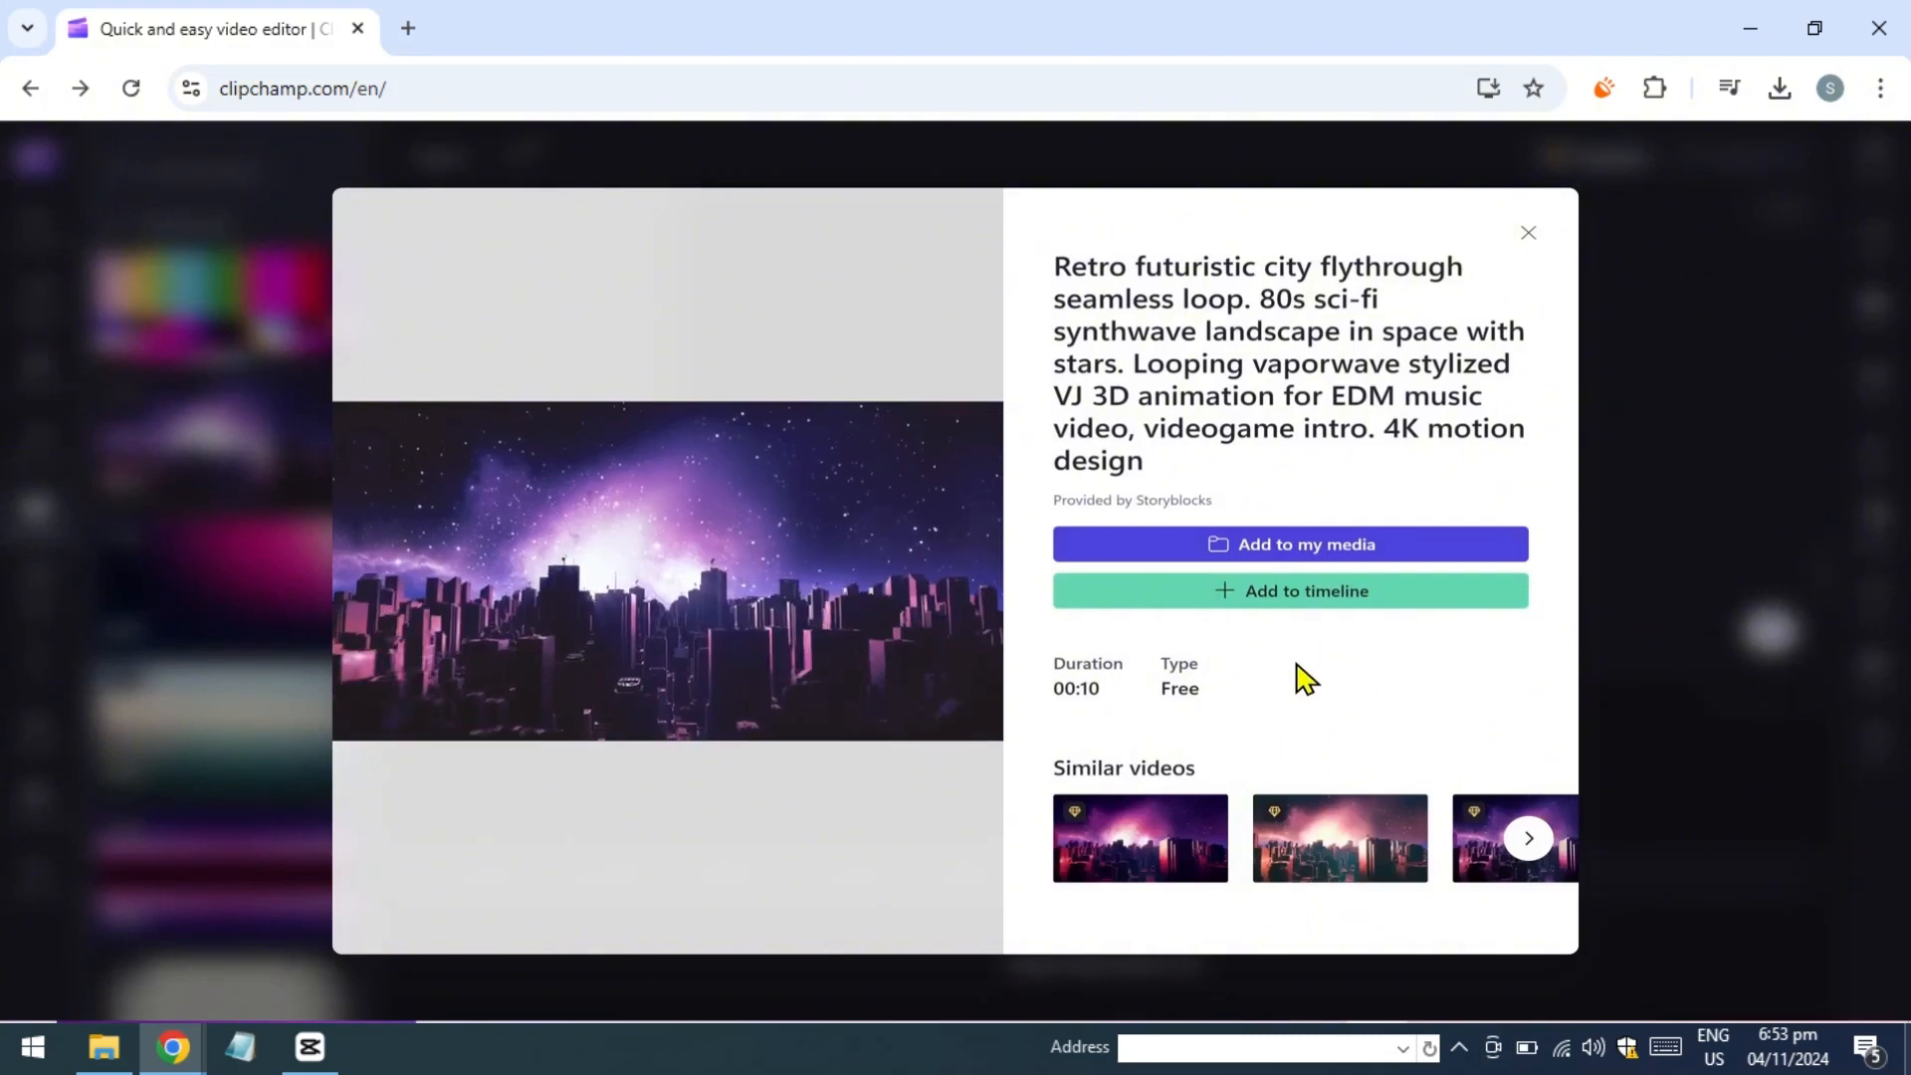
click(1316, 595)
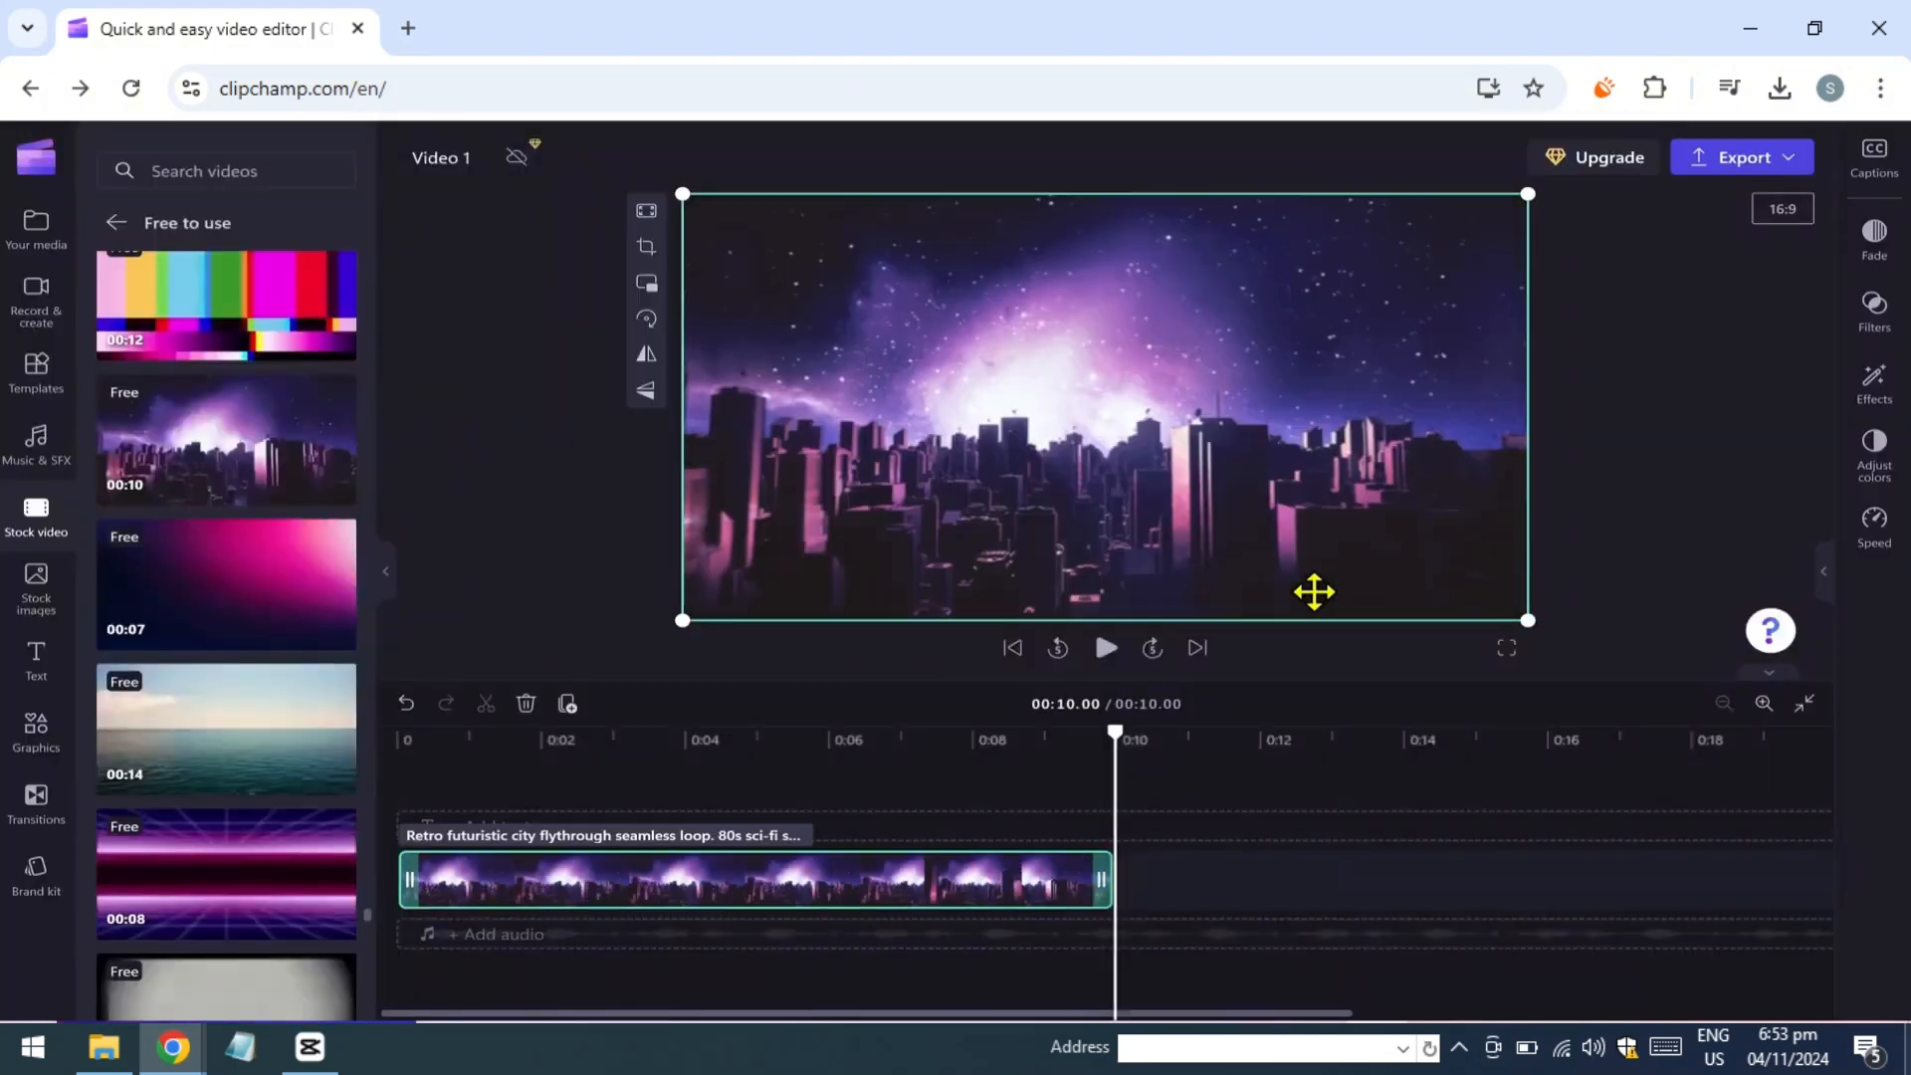
click(1322, 647)
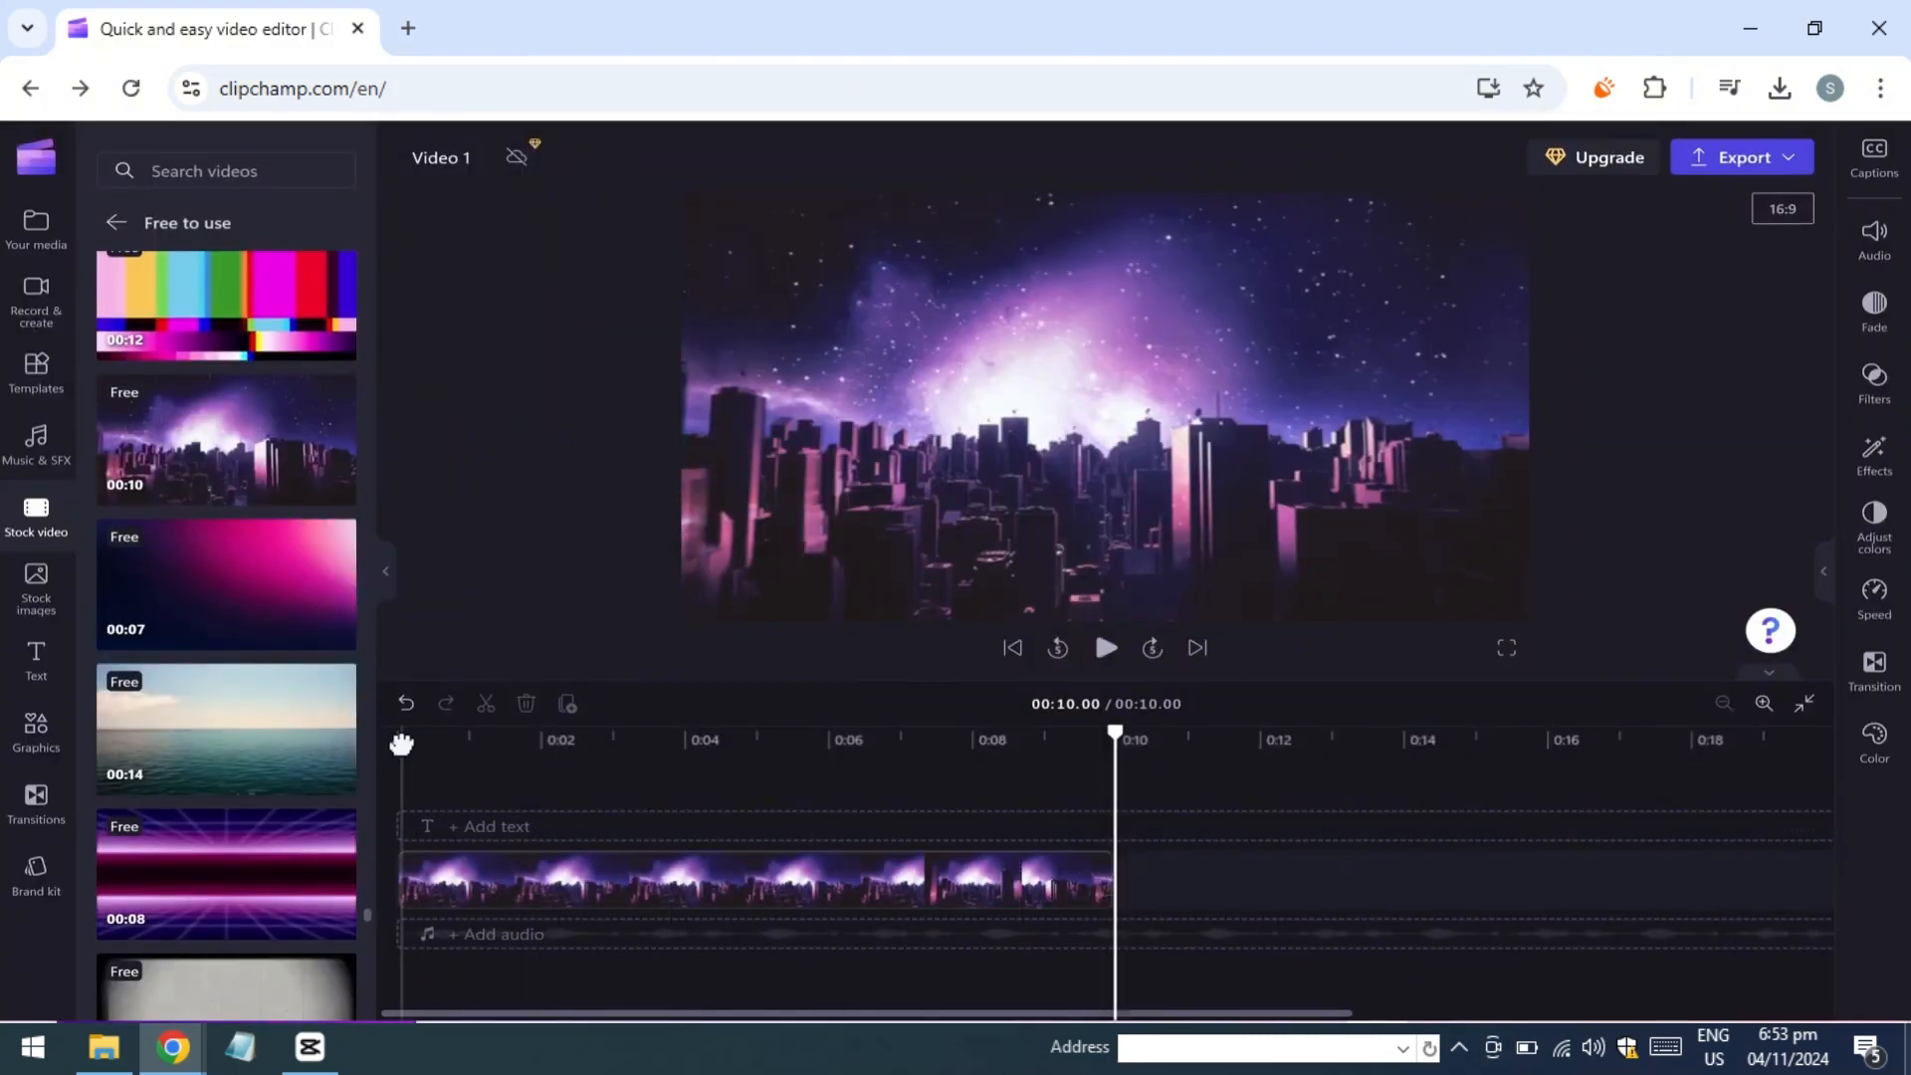
mouse_move(401, 744)
mouse_down()
mouse_move(670, 738)
mouse_move(388, 741)
mouse_up()
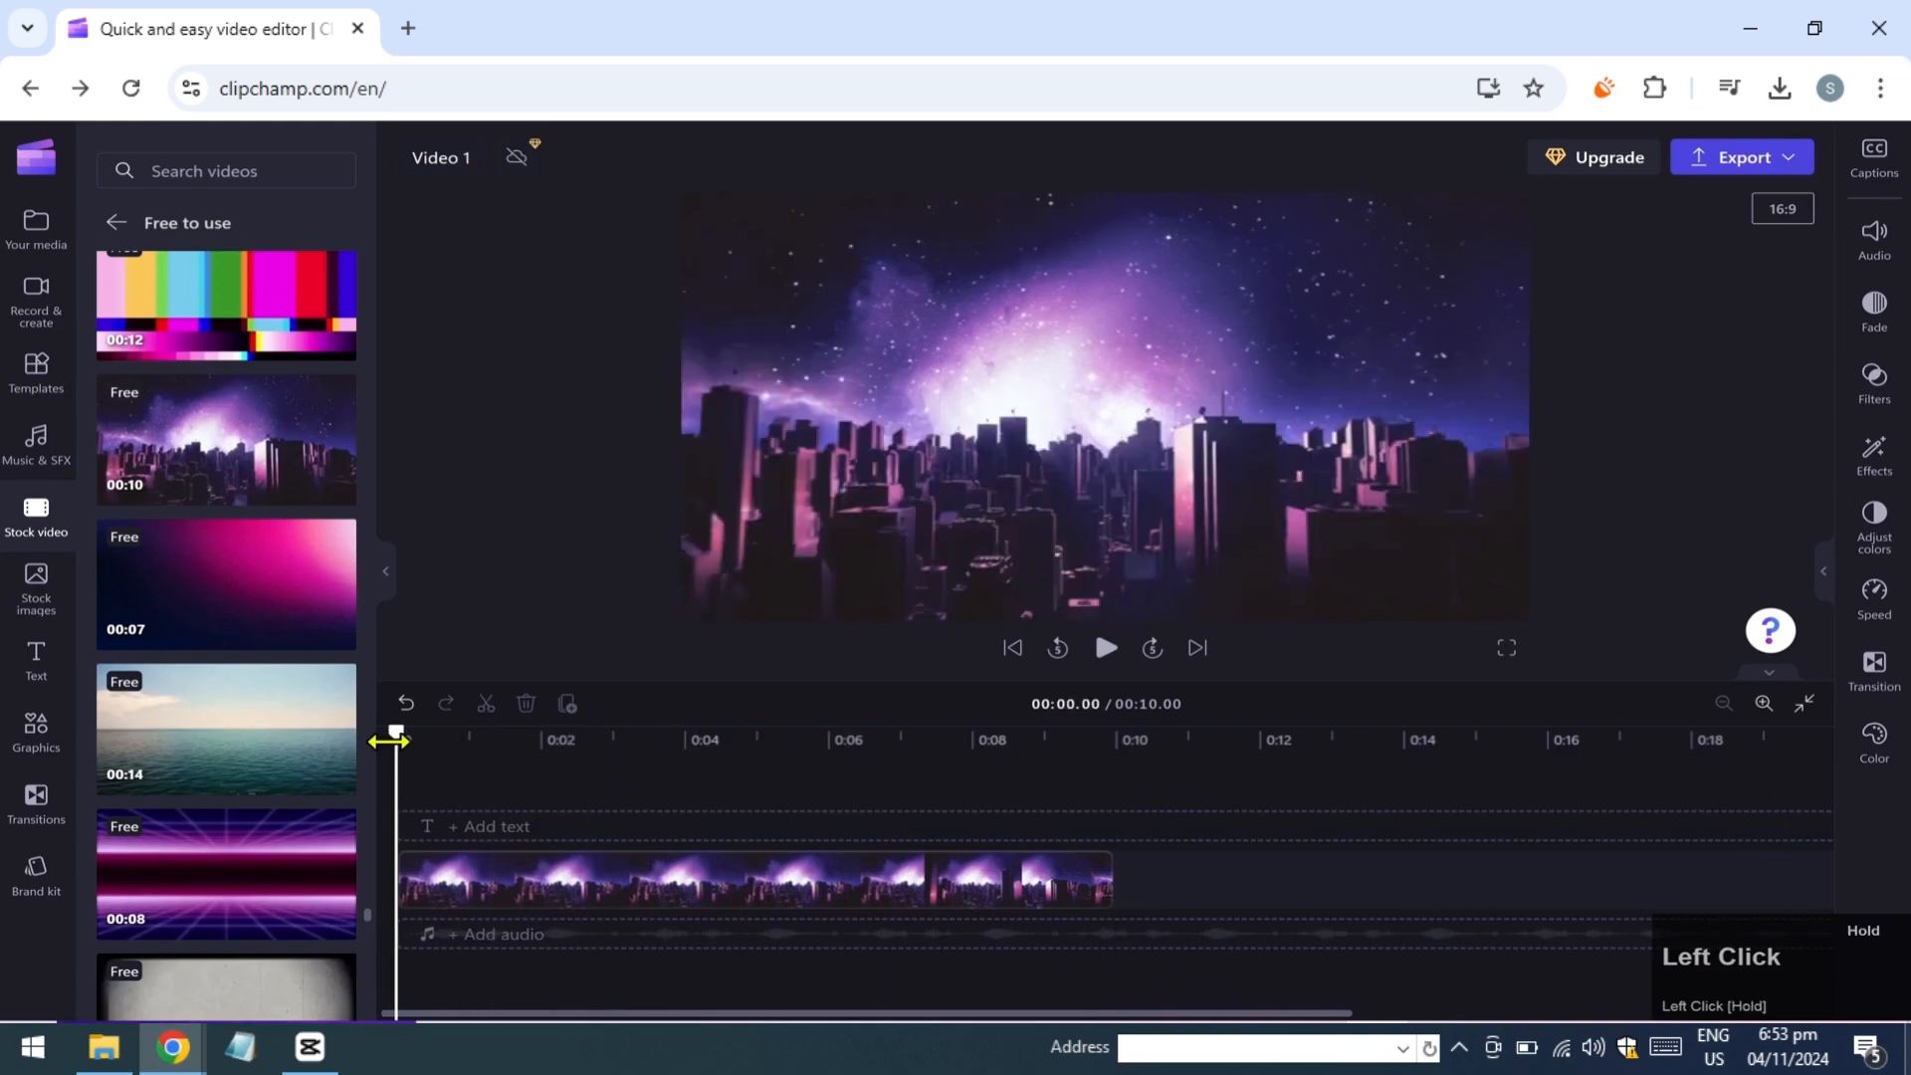
Shrink the city clip within the preview frame, play it briefly, and fill the frame with it again.
click(973, 328)
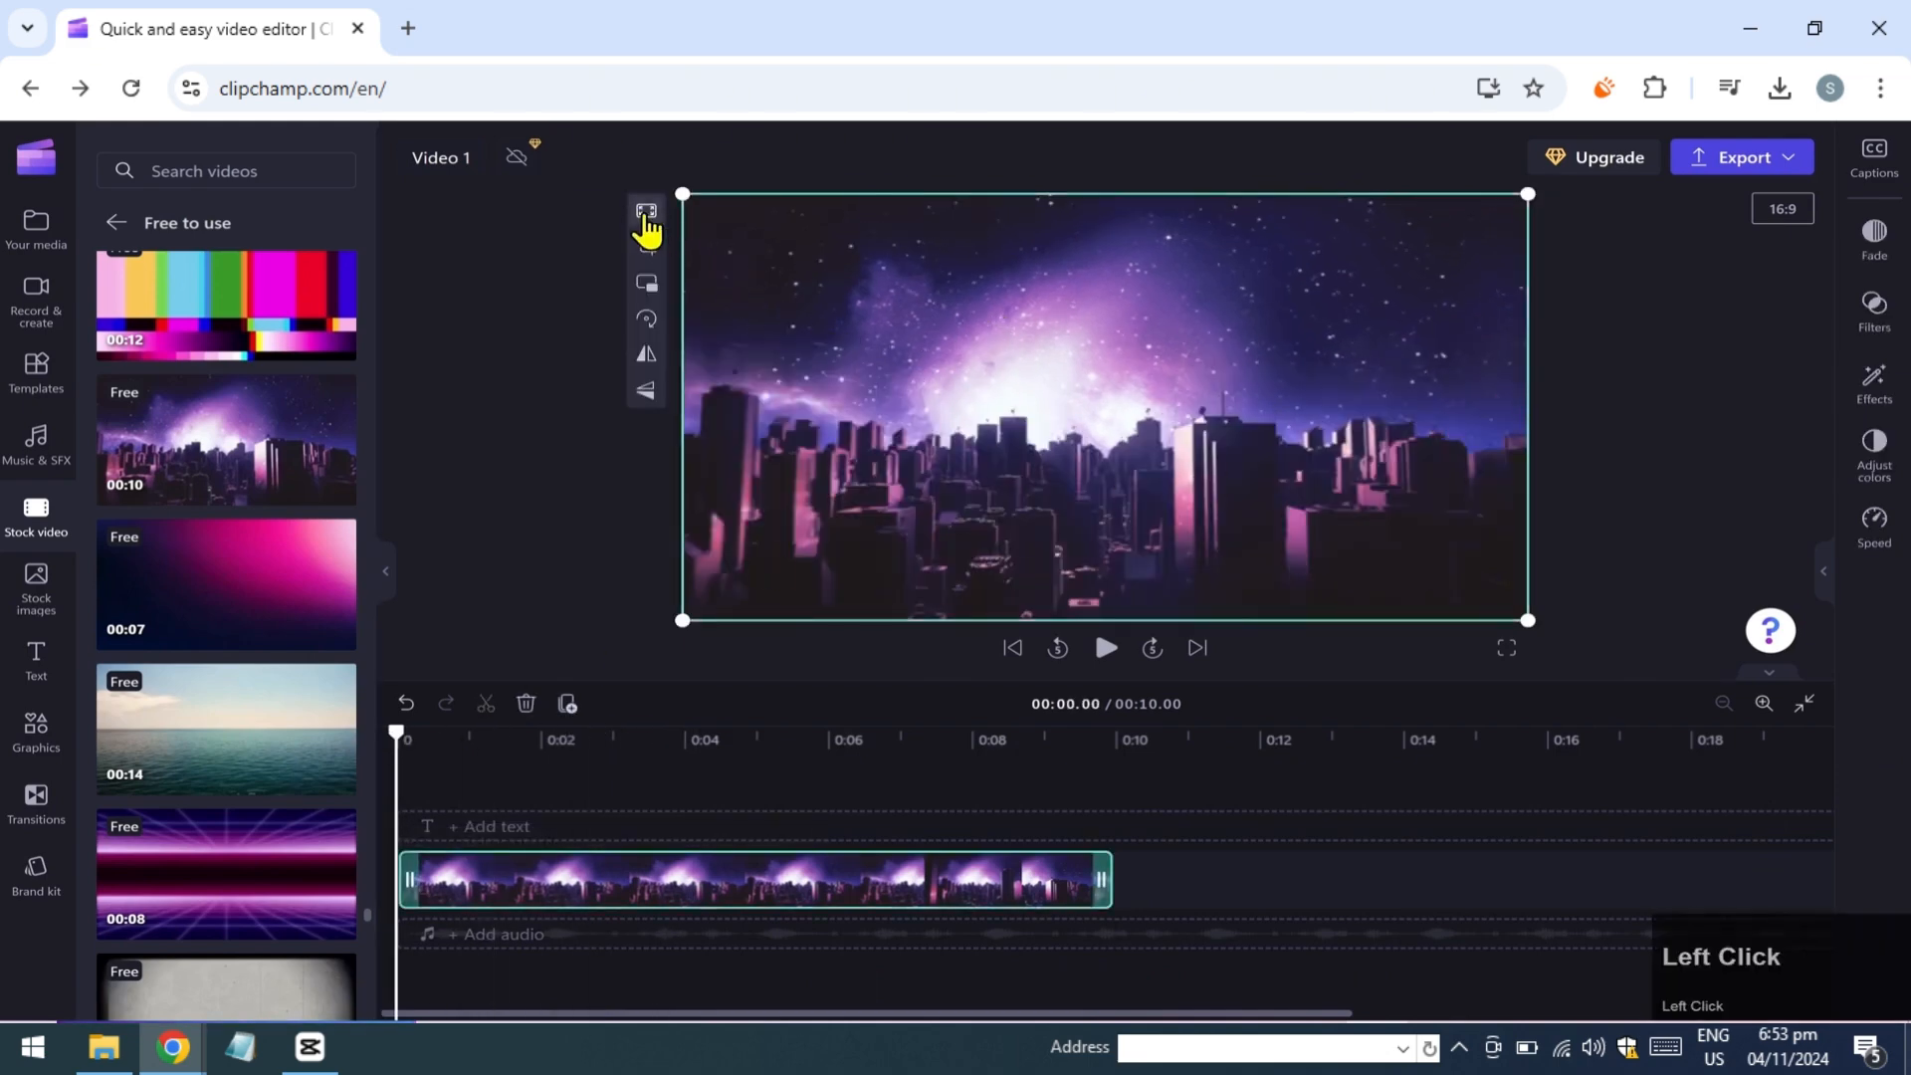
drag(1505, 201, 1418, 241)
key(space)
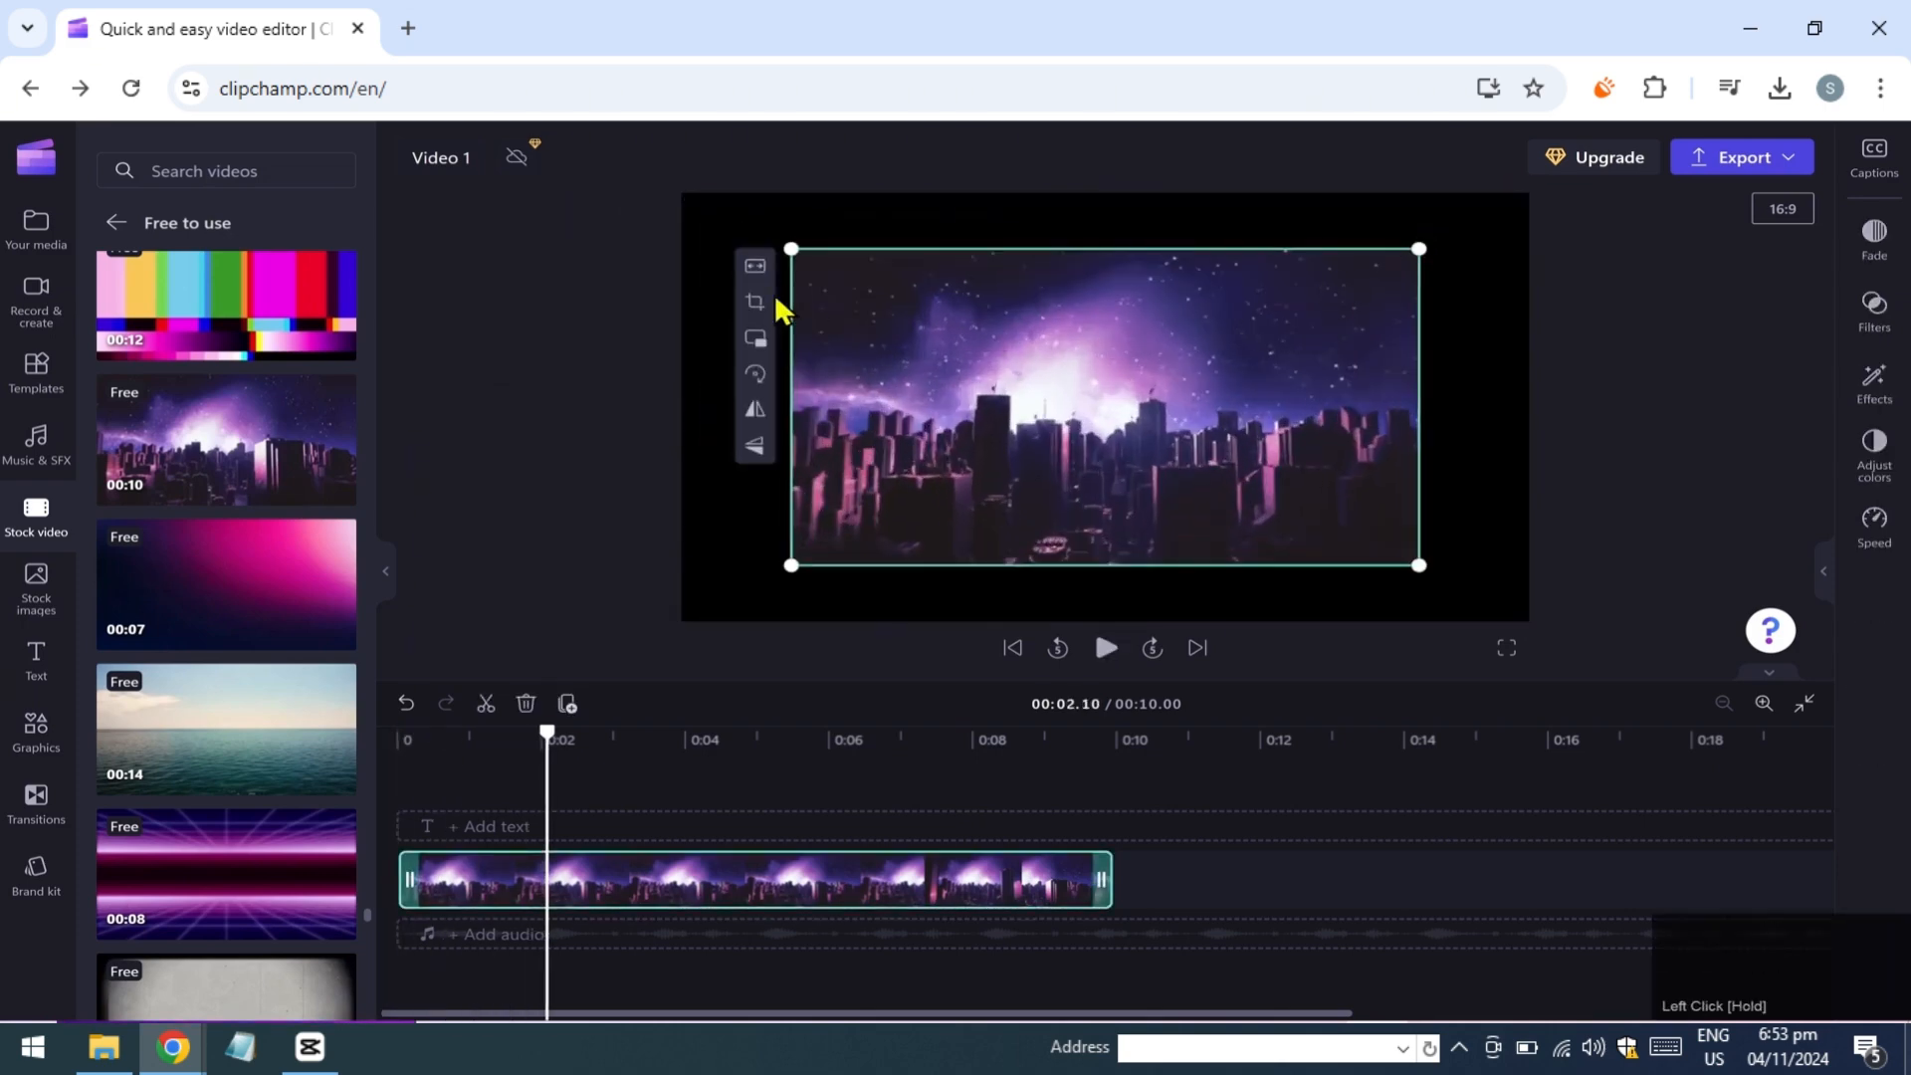
click(761, 265)
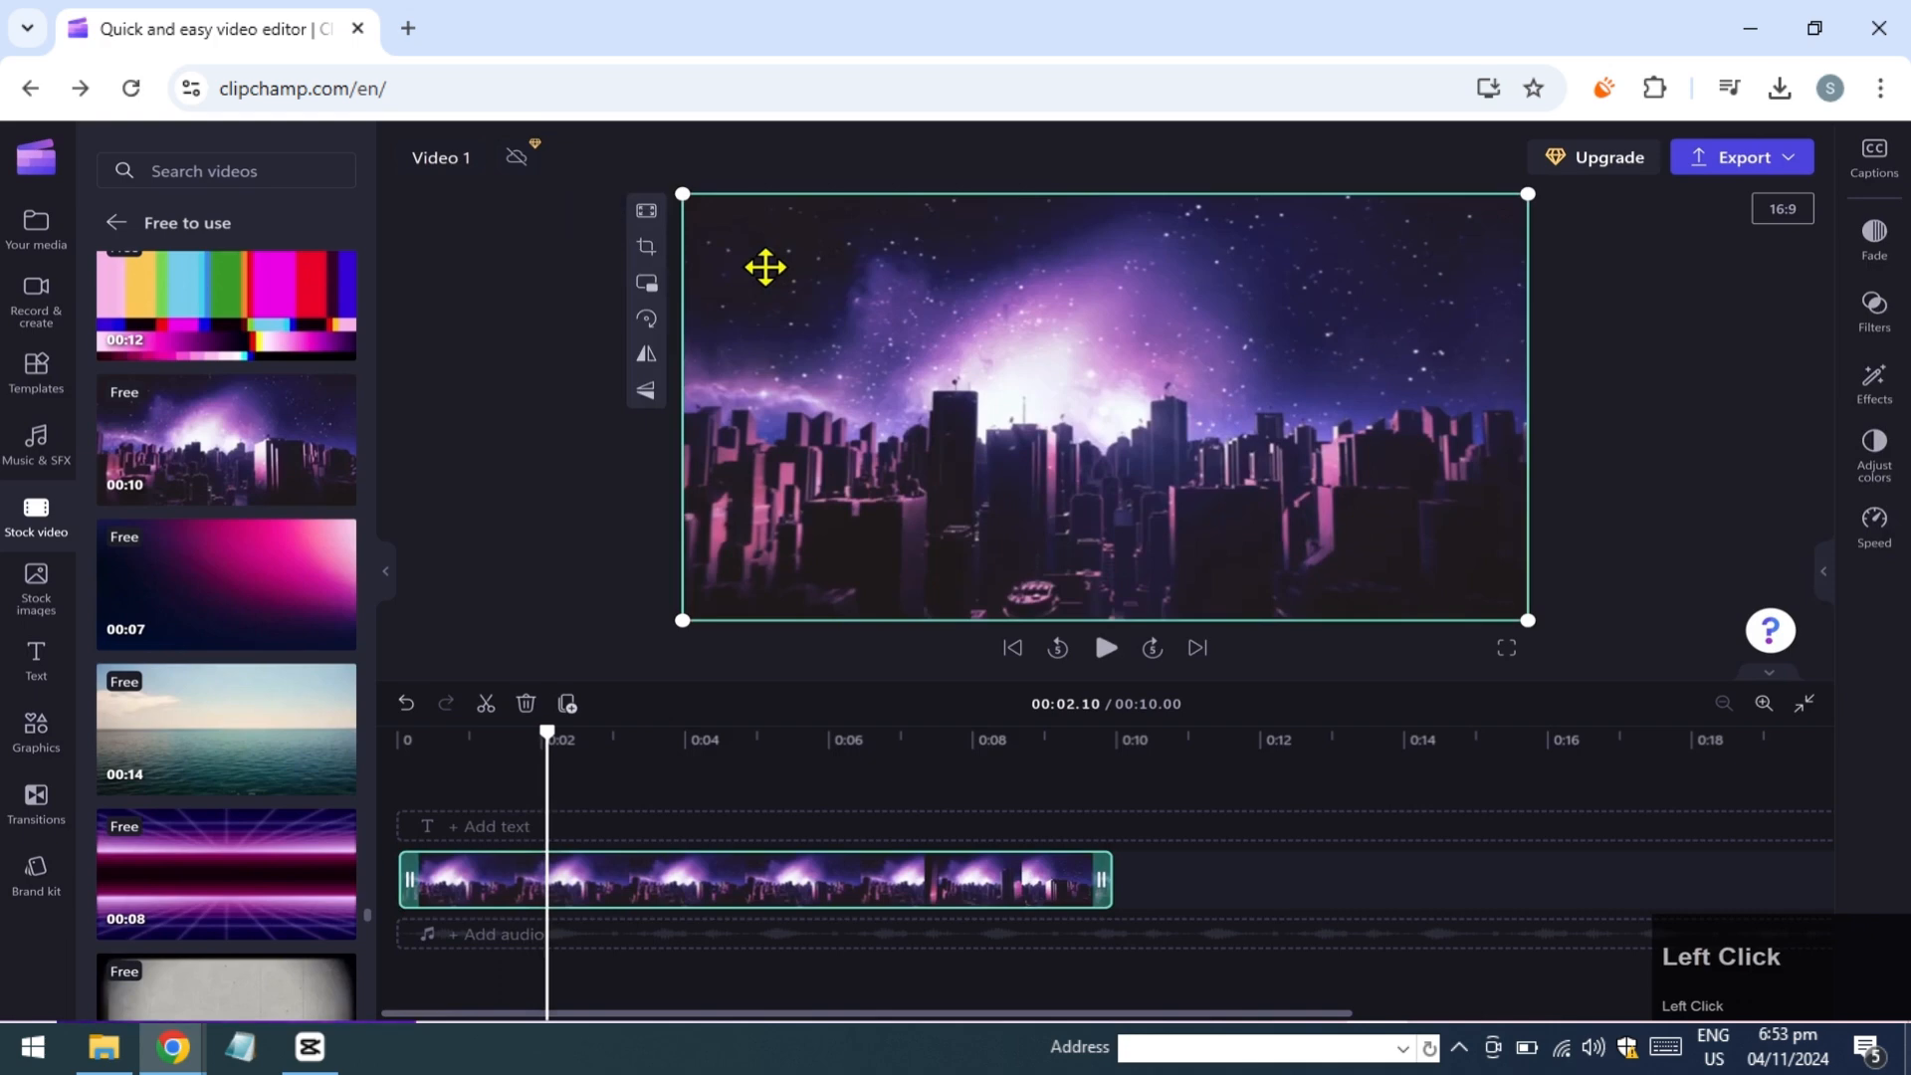
Crop away the right half of the city clip and play the cropped result.
click(646, 248)
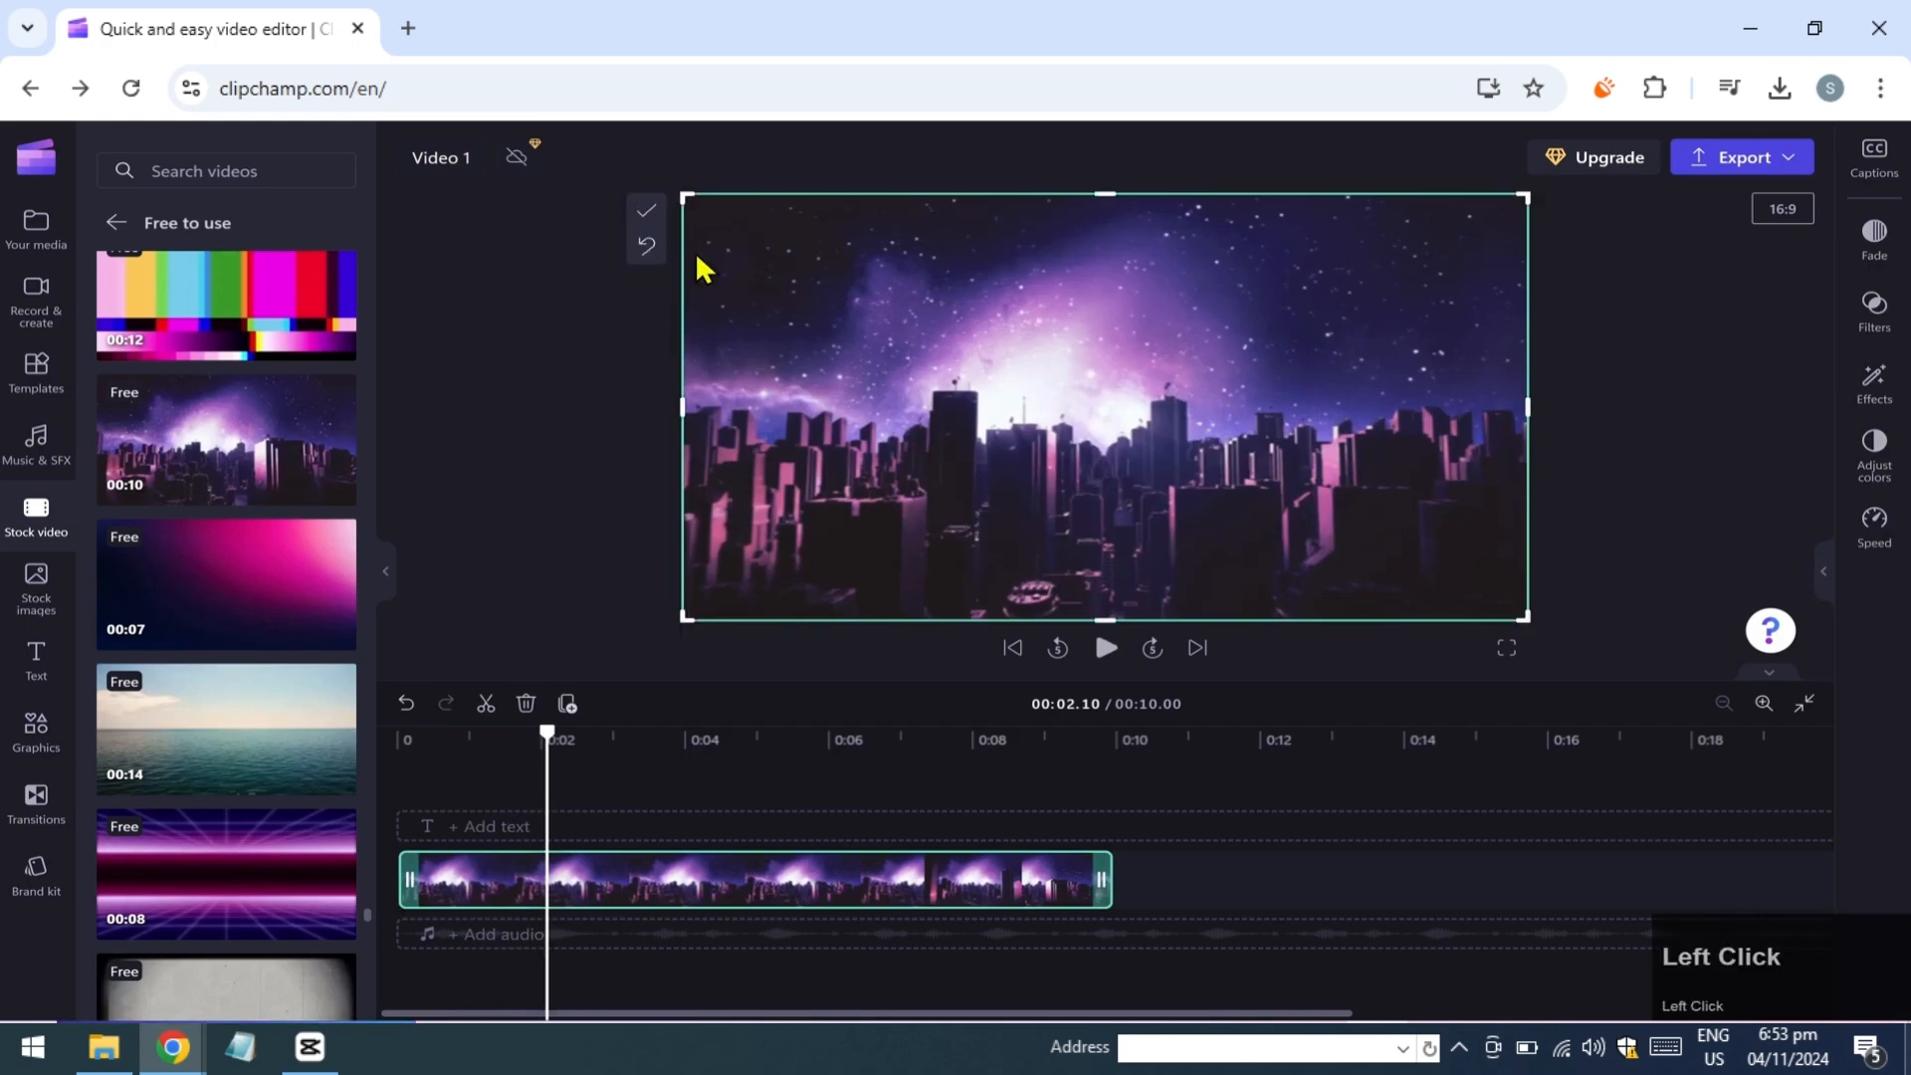
drag(1536, 399, 1100, 427)
click(647, 210)
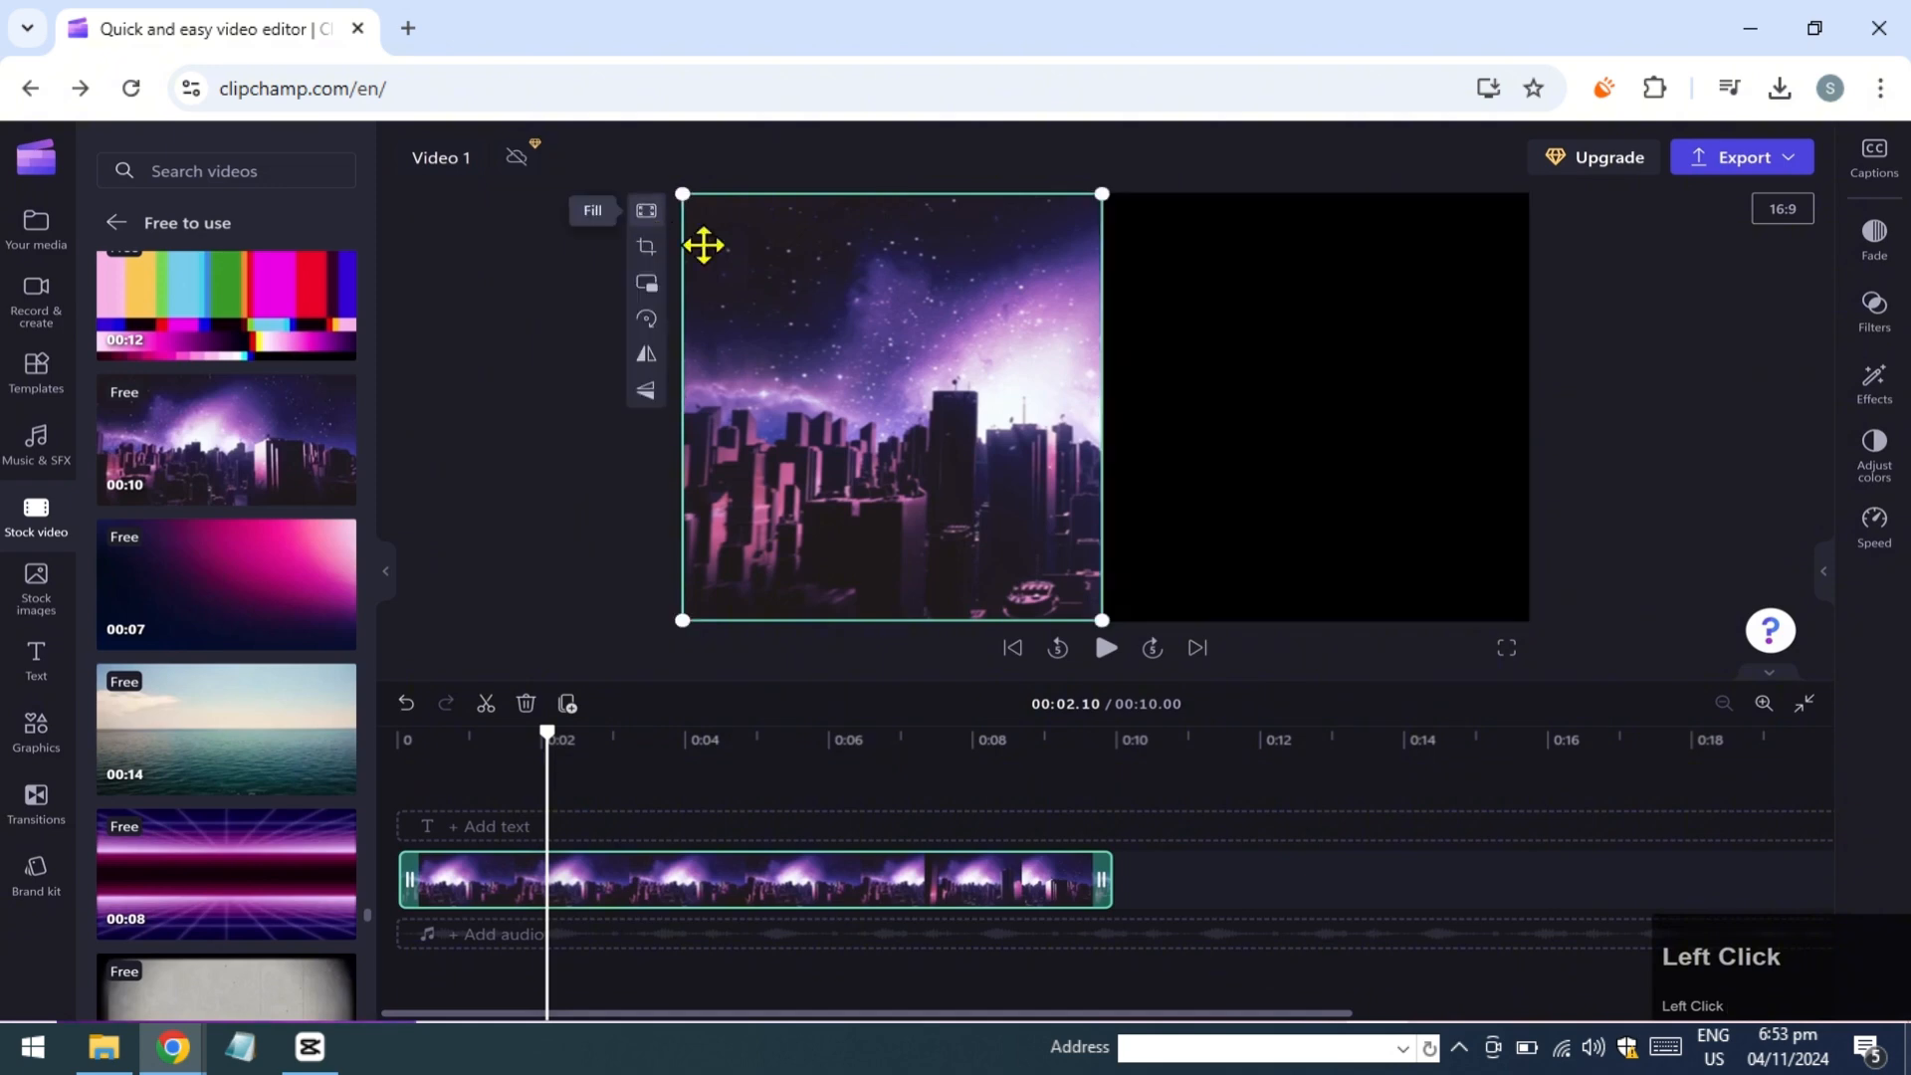
key(space)
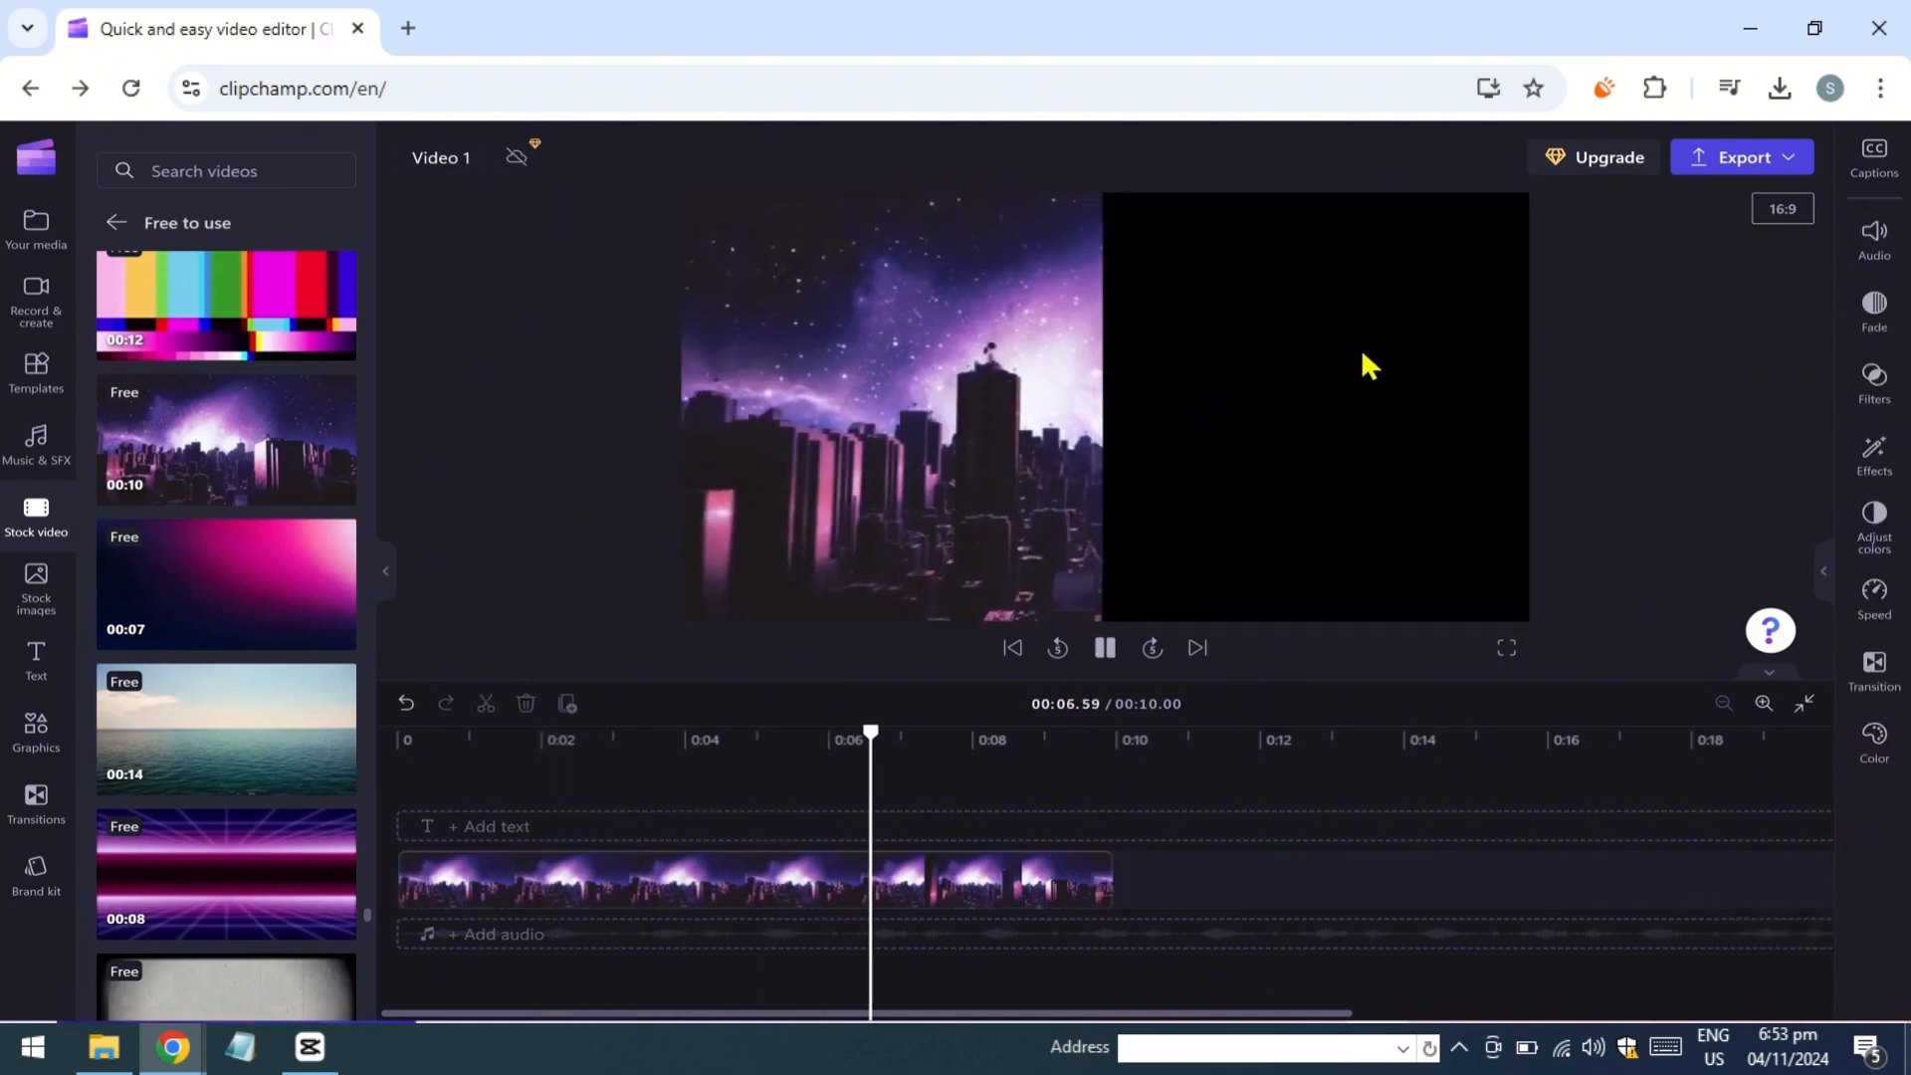
click(706, 324)
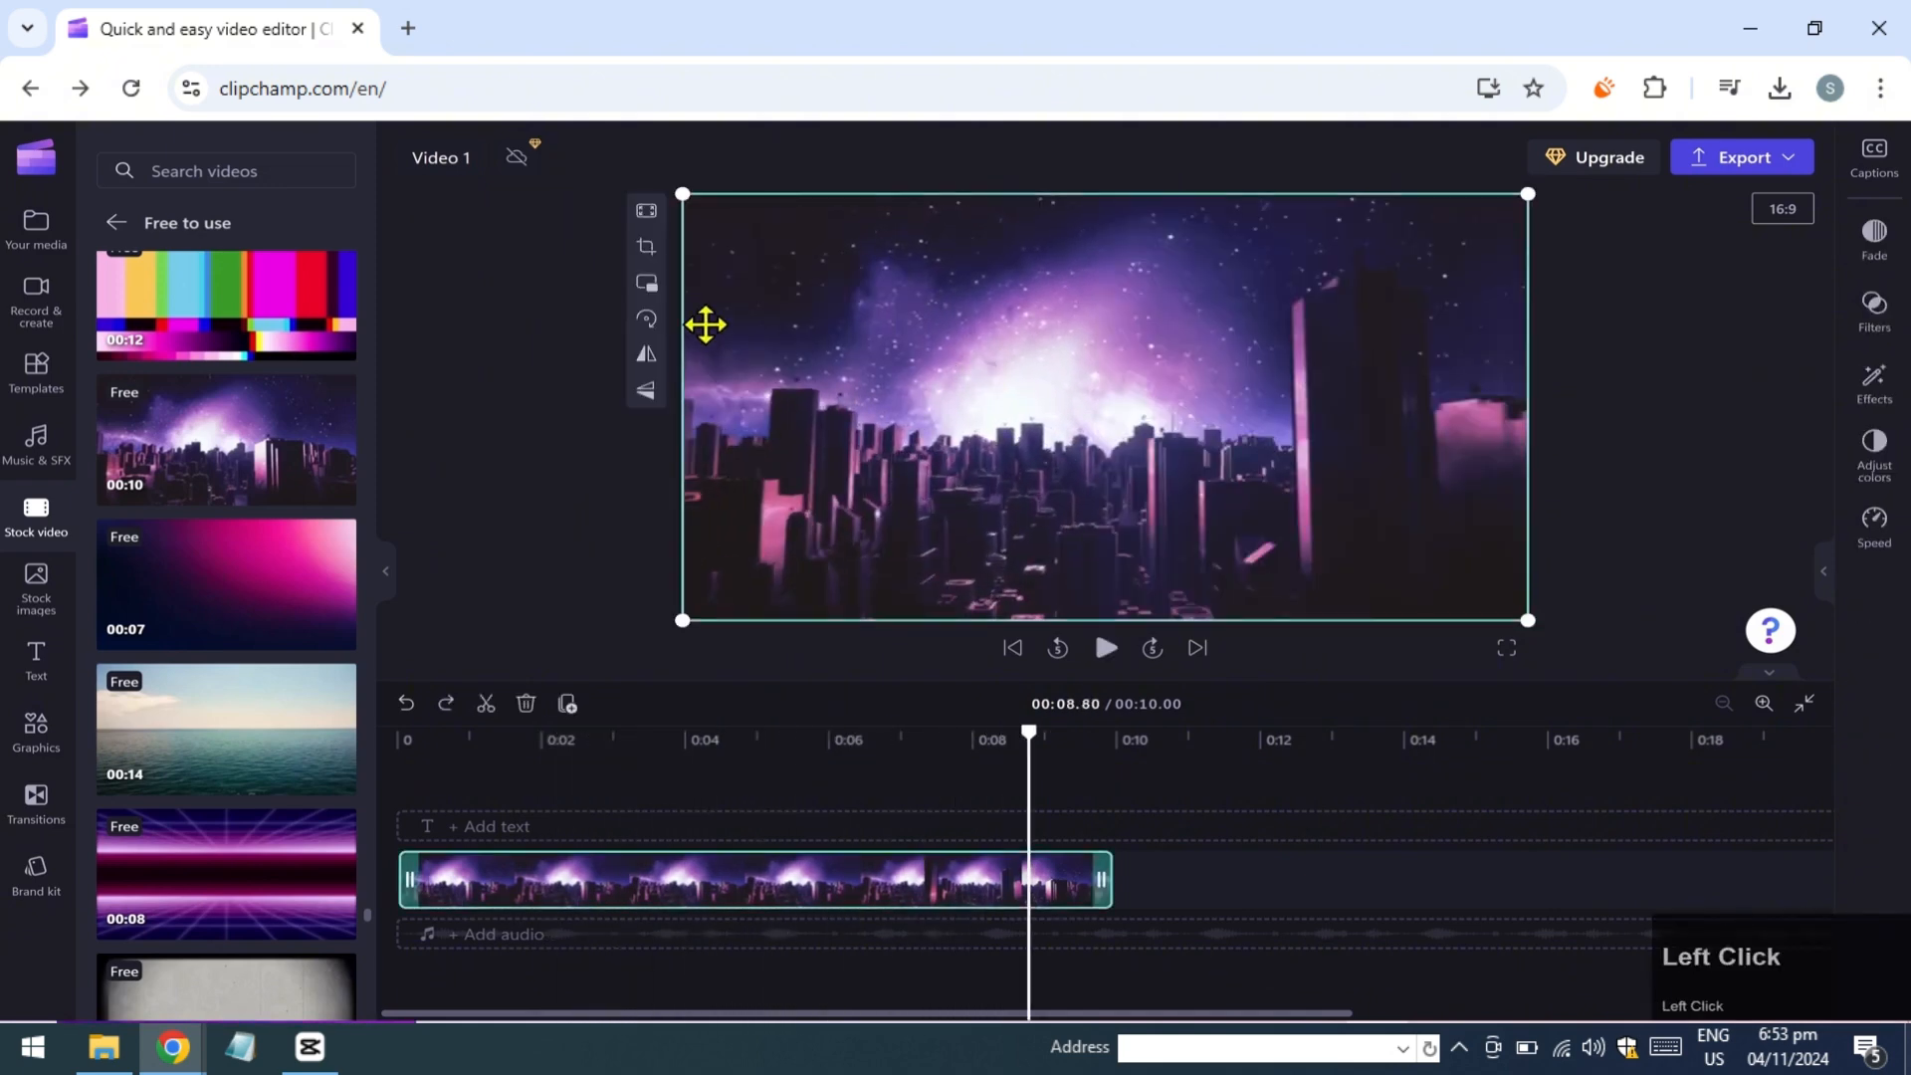
Turn the city clip into a picture-in-picture at the top right, and switch its position to the bottom left.
click(647, 248)
click(646, 284)
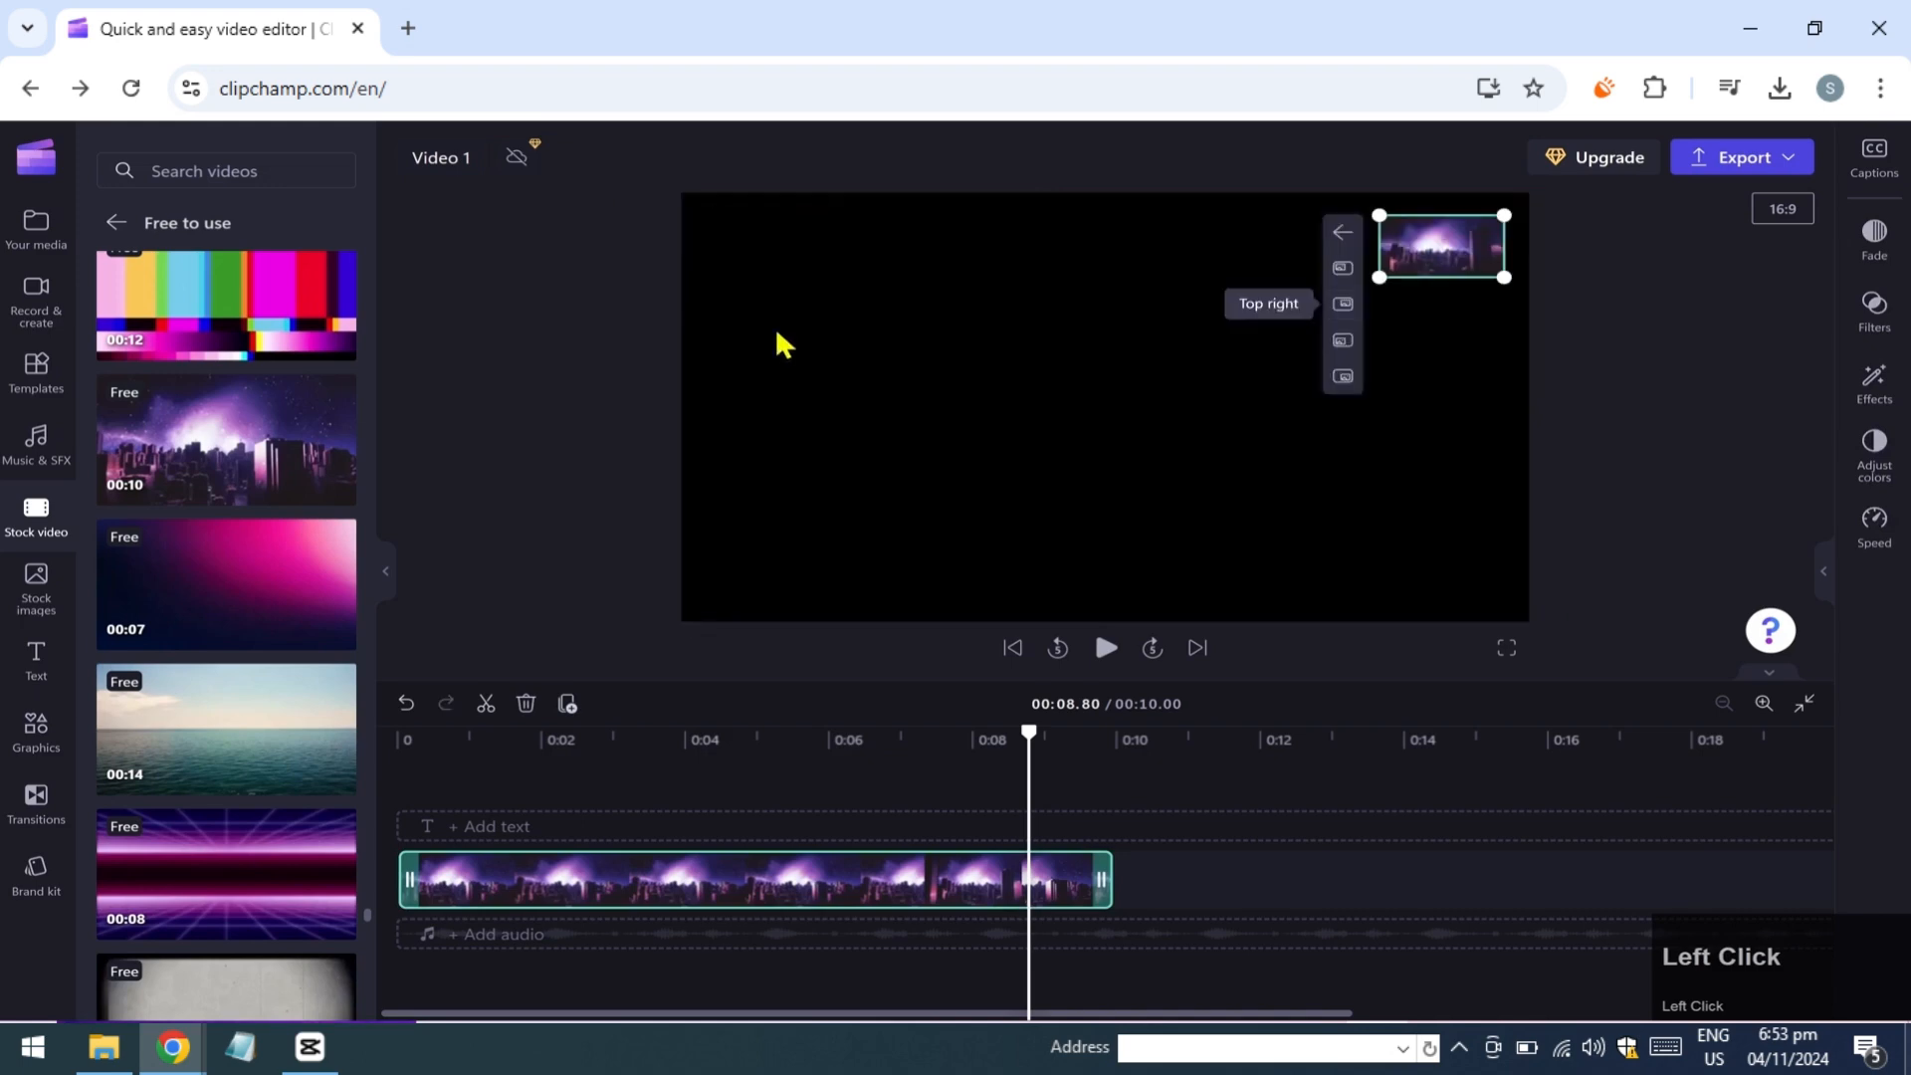
click(1342, 341)
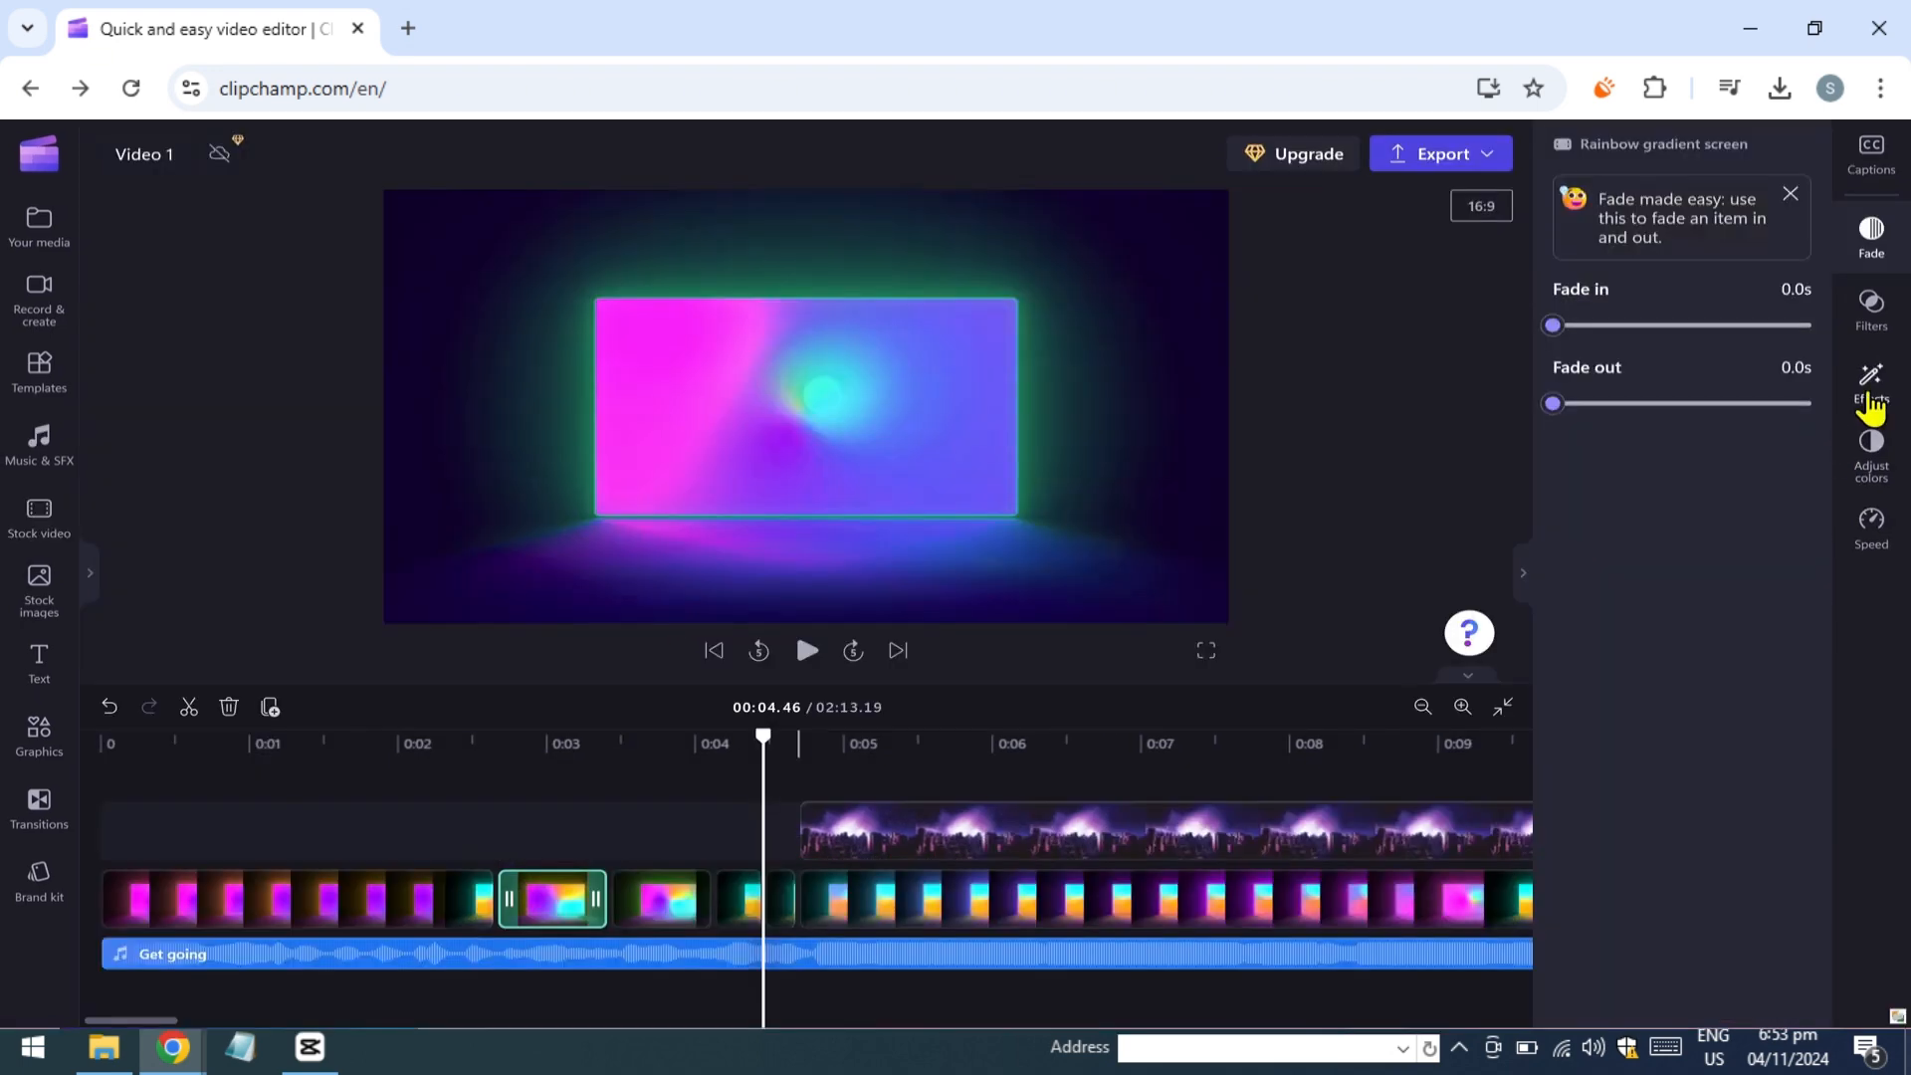
Apply the VHS effect to the short rainbow gradient clip at 0:03 and adjust the clip's size in the preview.
click(1871, 390)
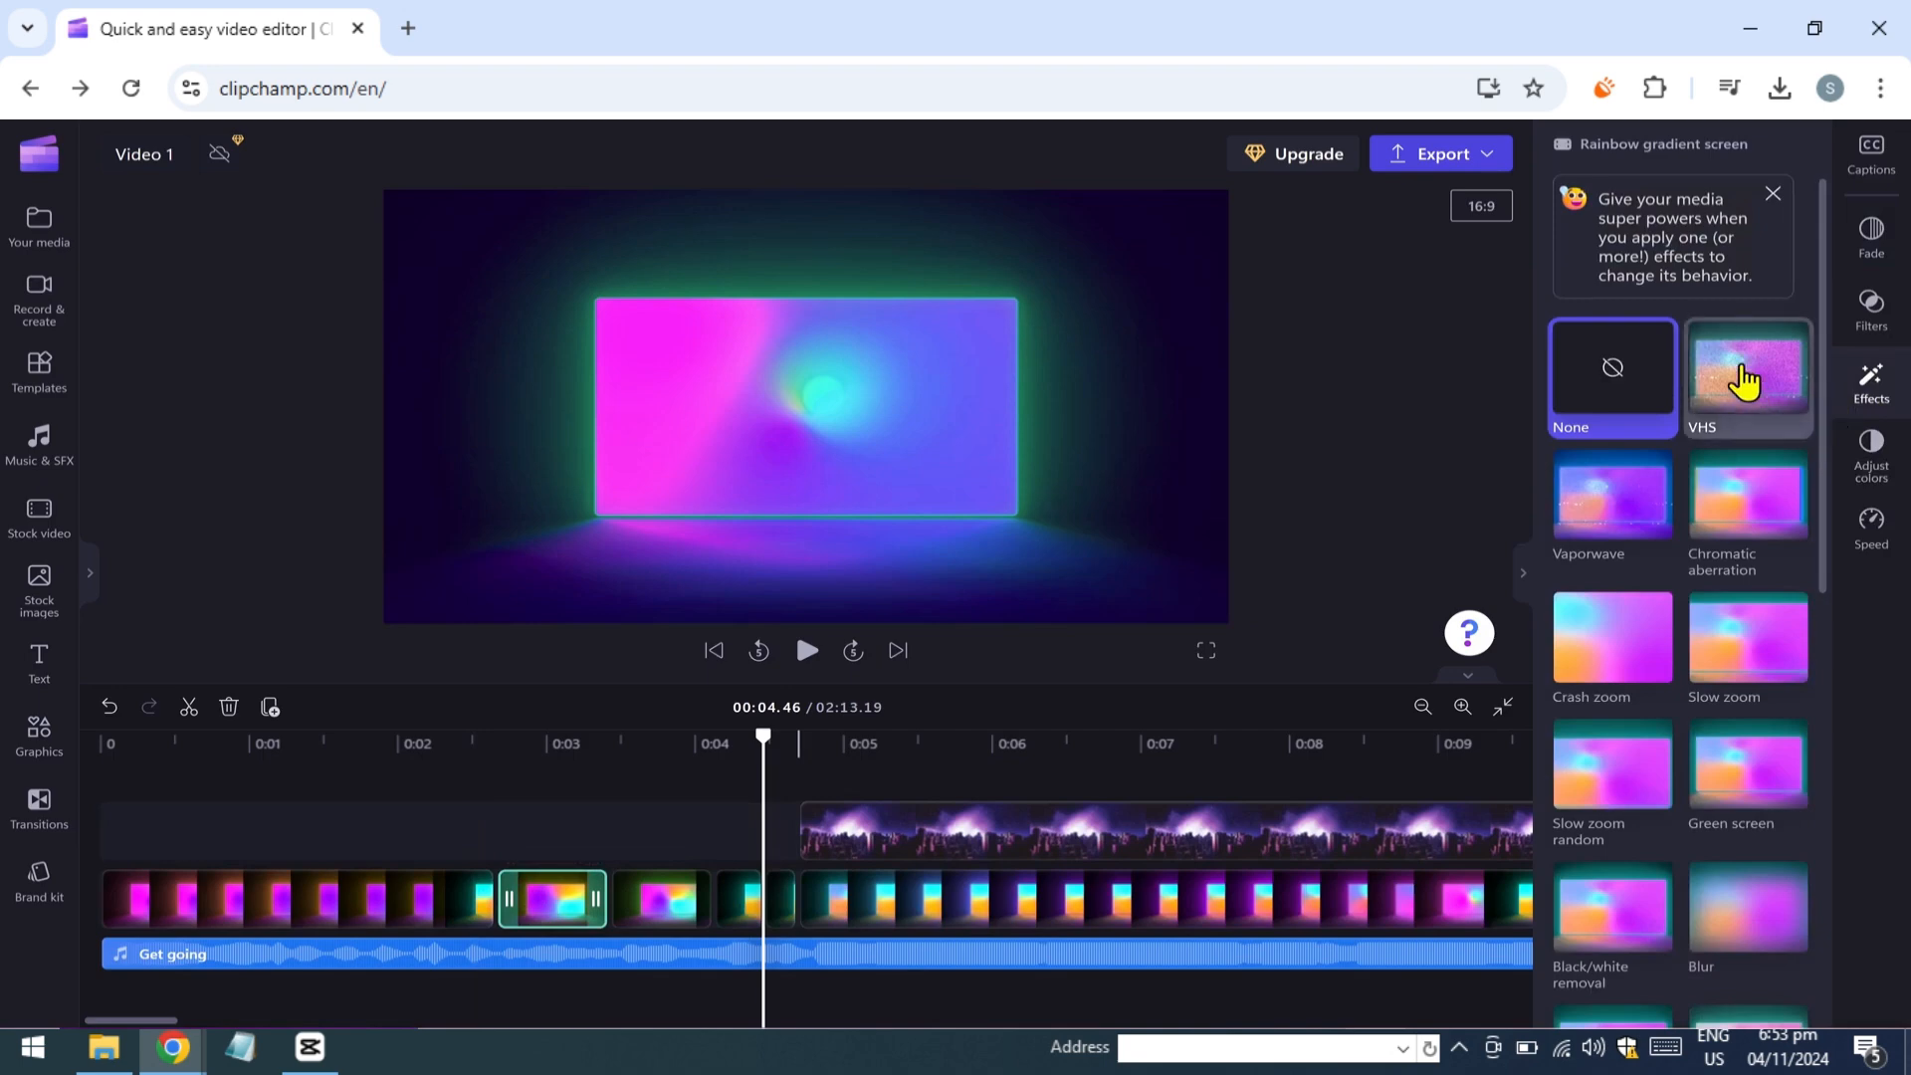
click(545, 746)
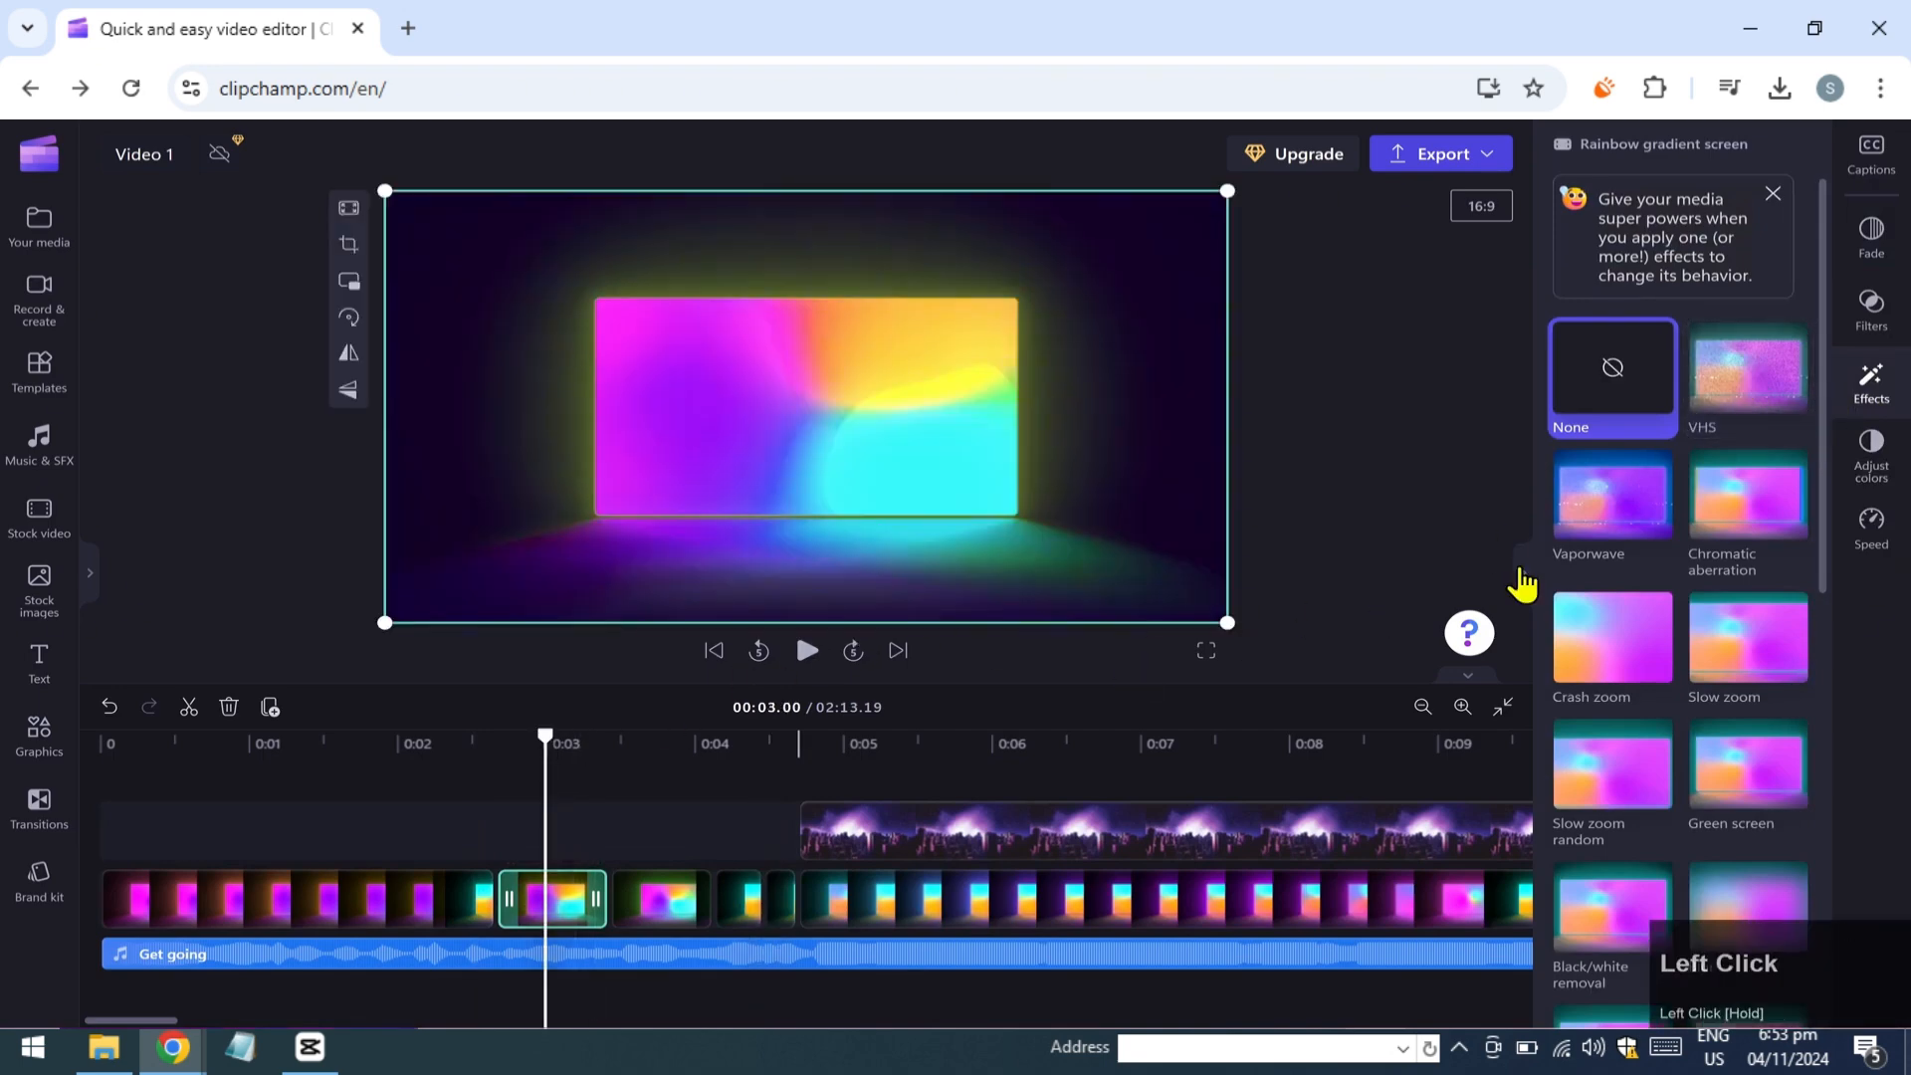
click(1732, 401)
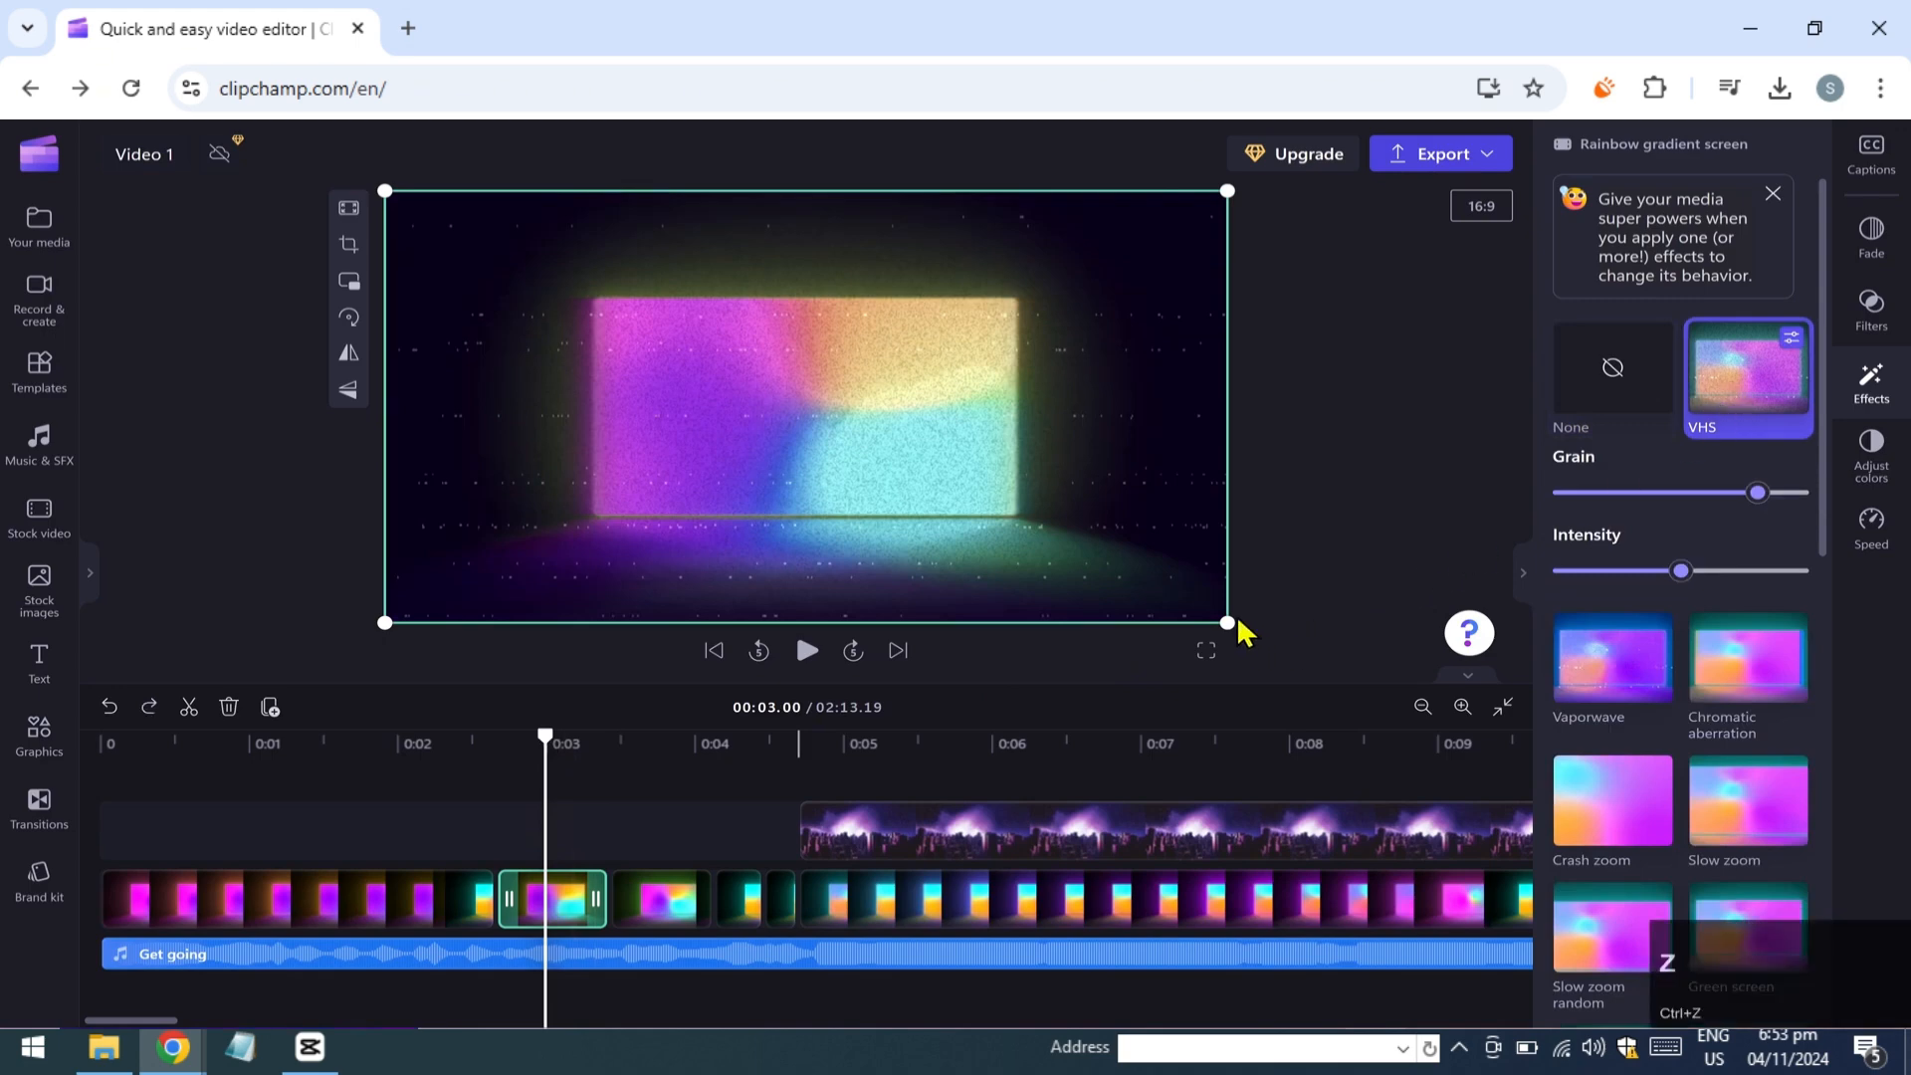
drag(1227, 623, 1261, 660)
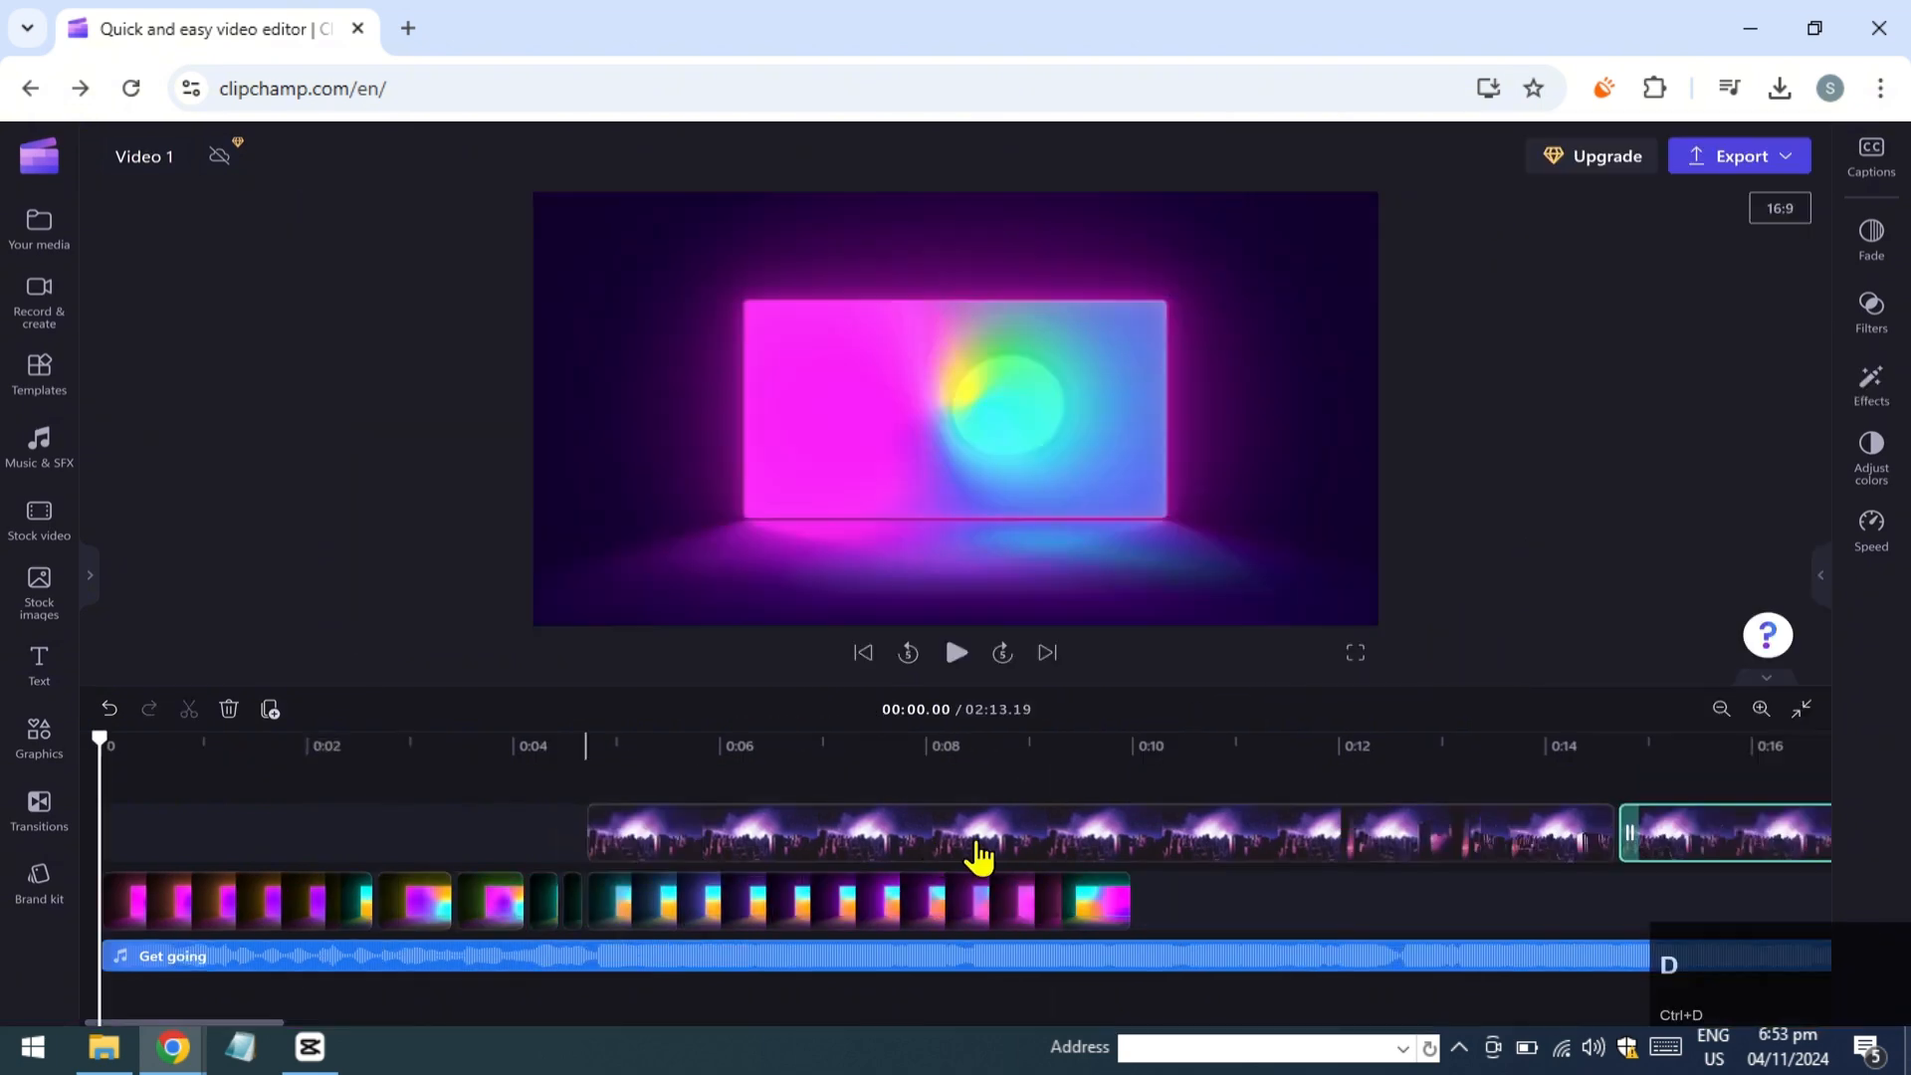
Play the second city clip briefly from about 0:14 and look at its fade options.
click(1729, 729)
click(964, 748)
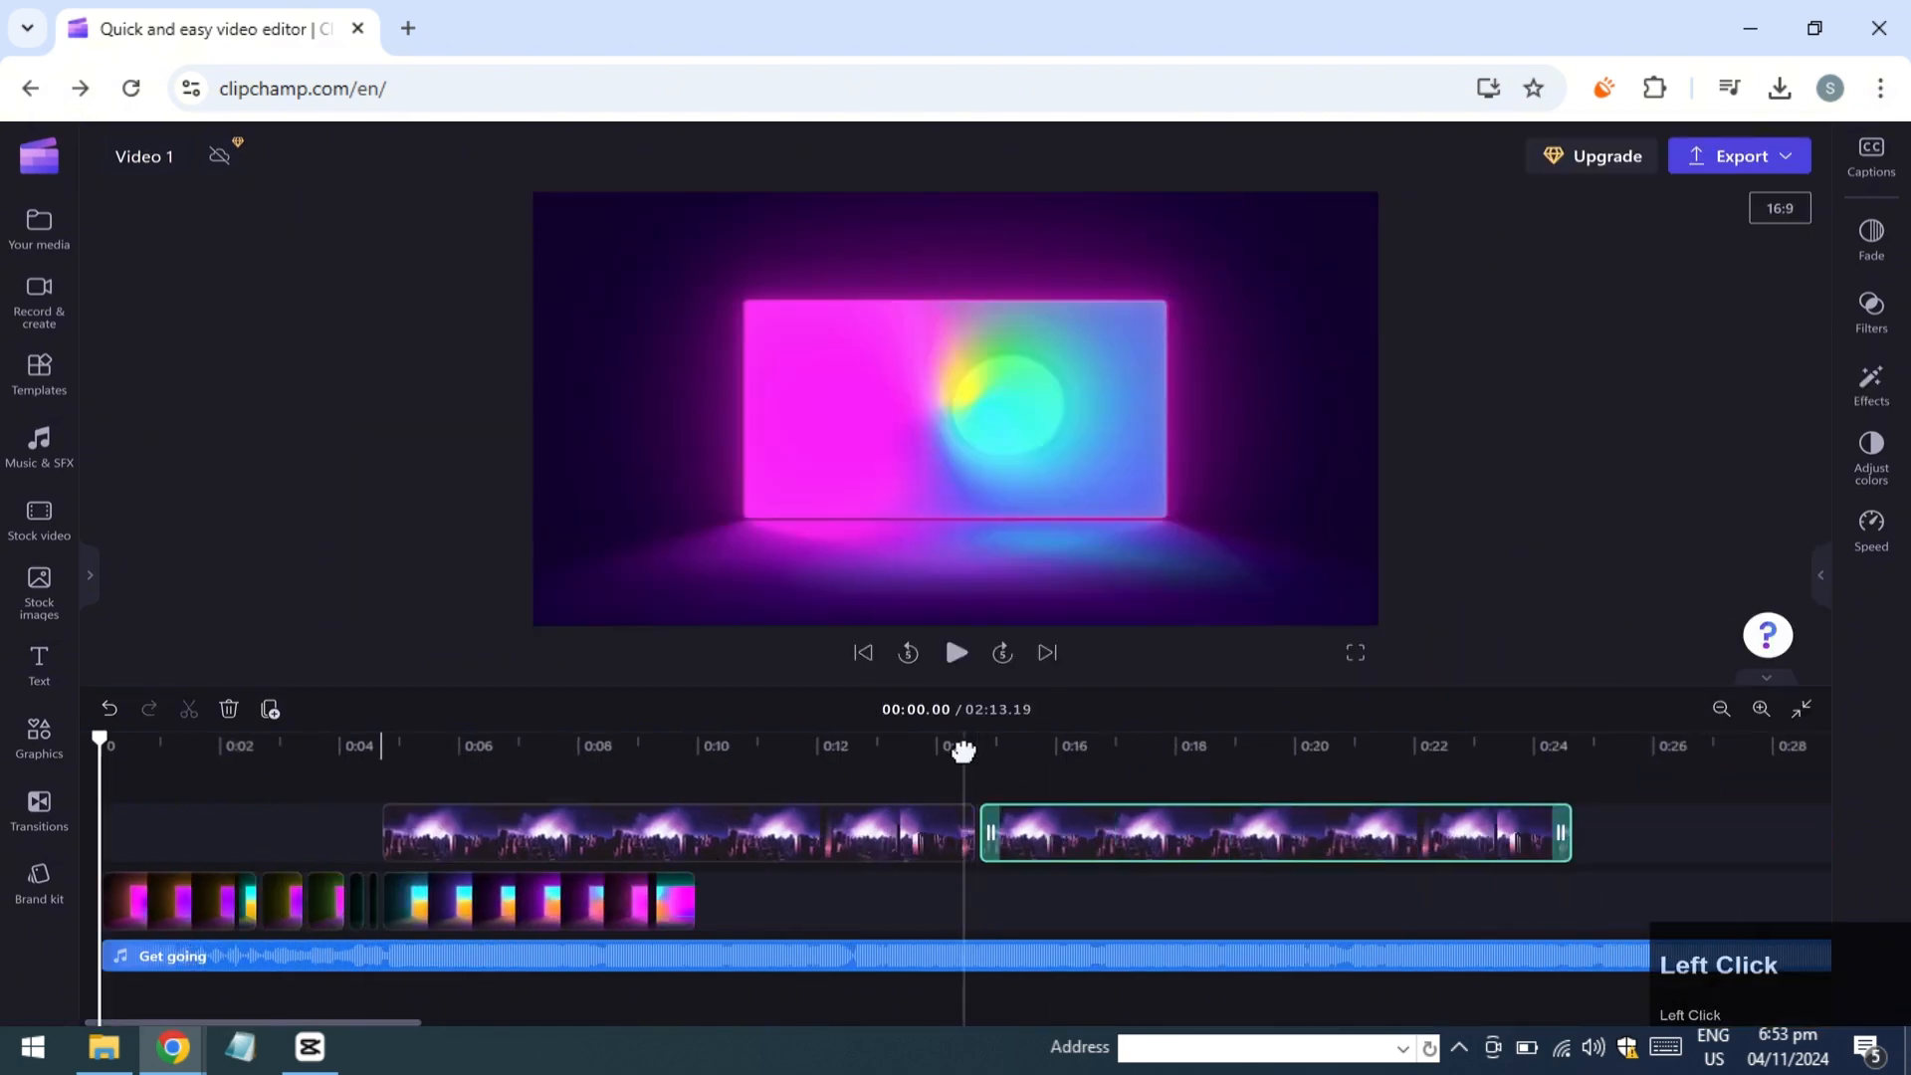
key(space)
key(space)
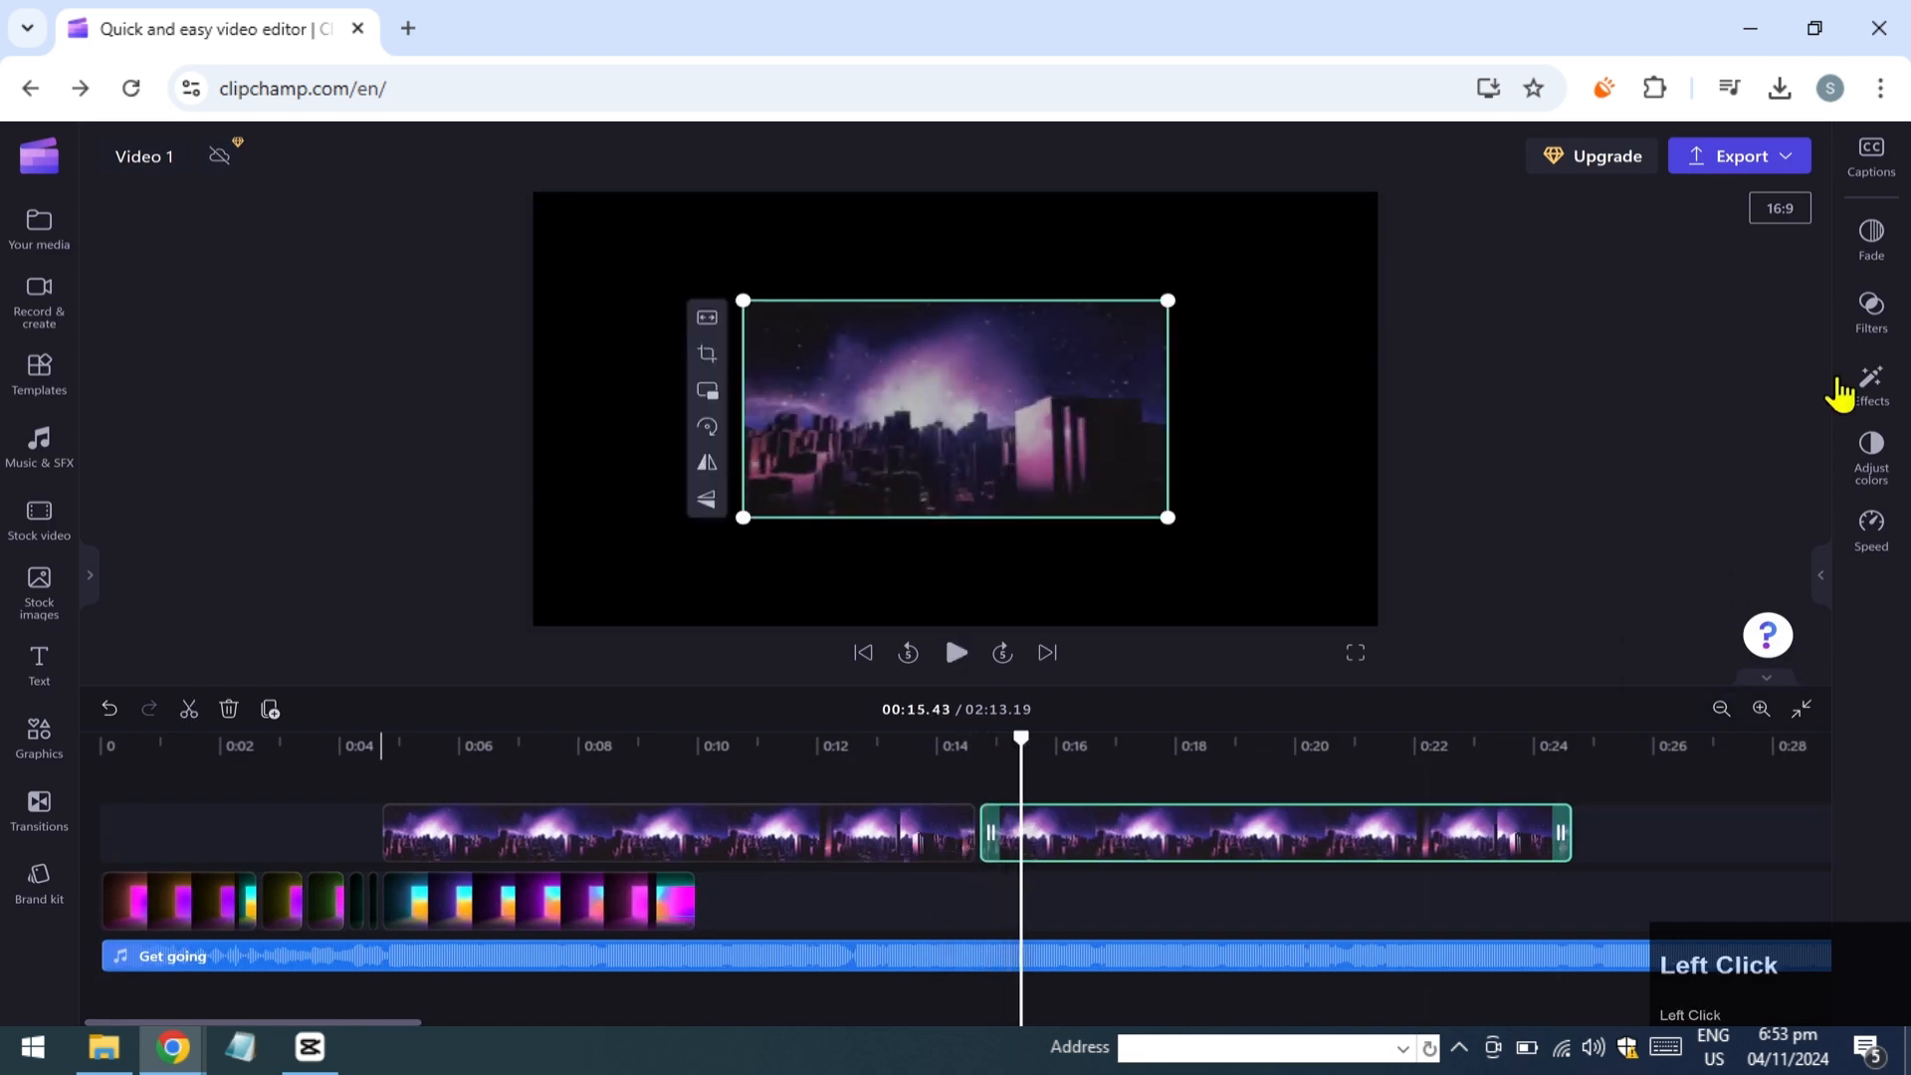
click(1870, 237)
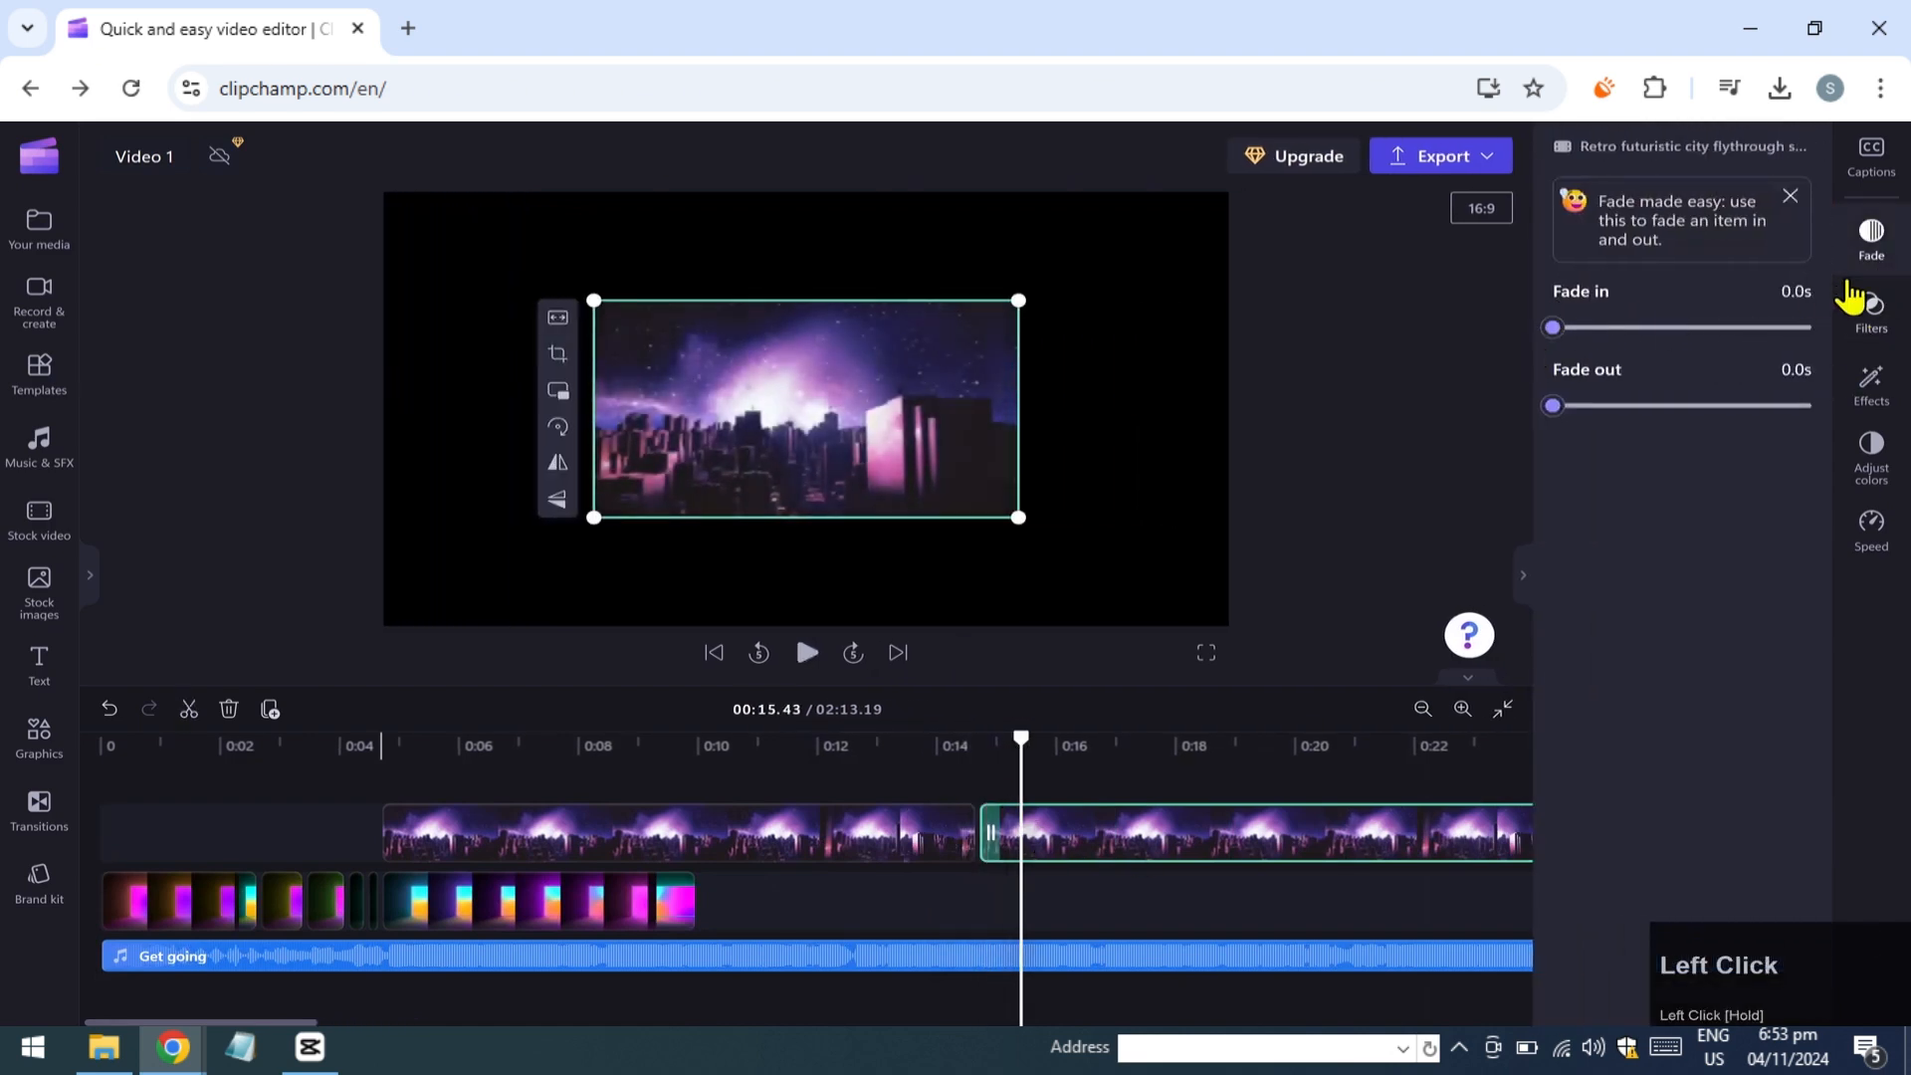
click(1849, 290)
Duplicate the second city clip three times along the upper video track.
click(1720, 709)
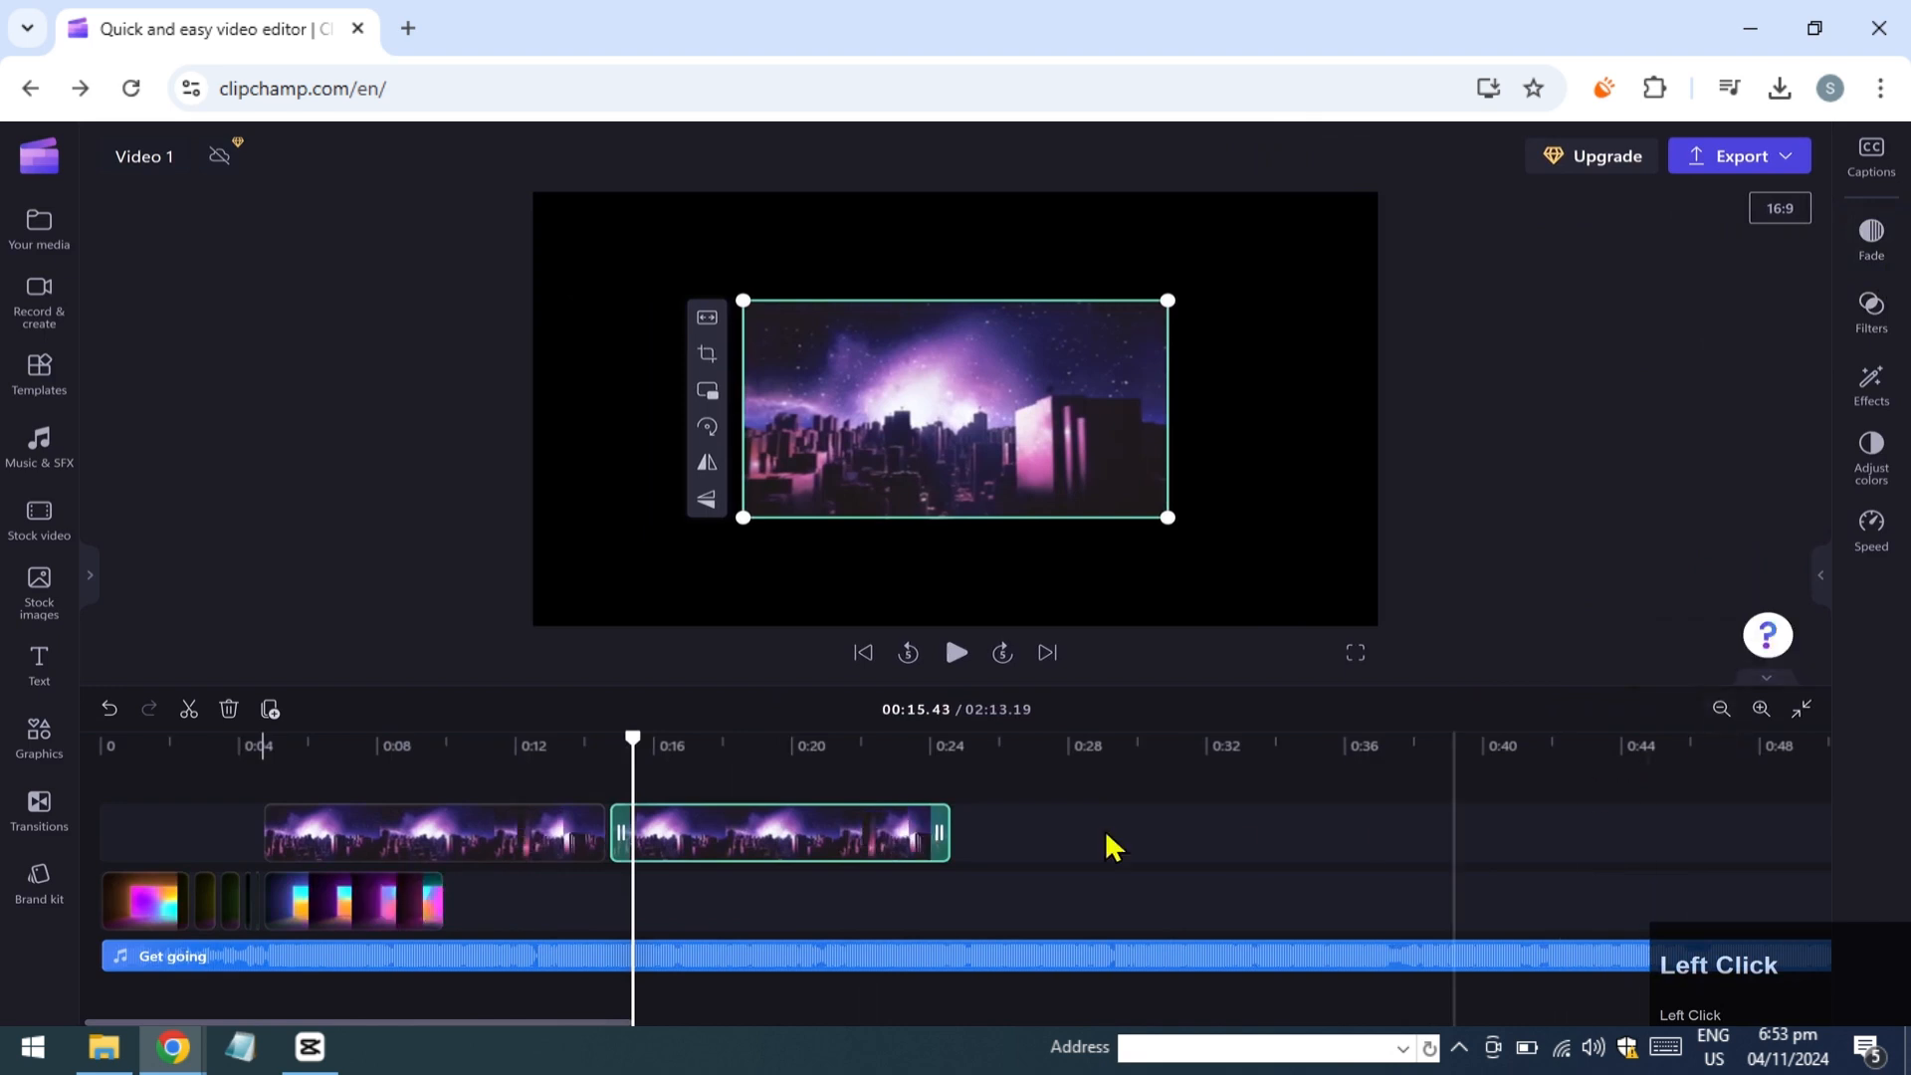
key(ctrl+d)
key(ctrl+d)
key(ctrl+d)
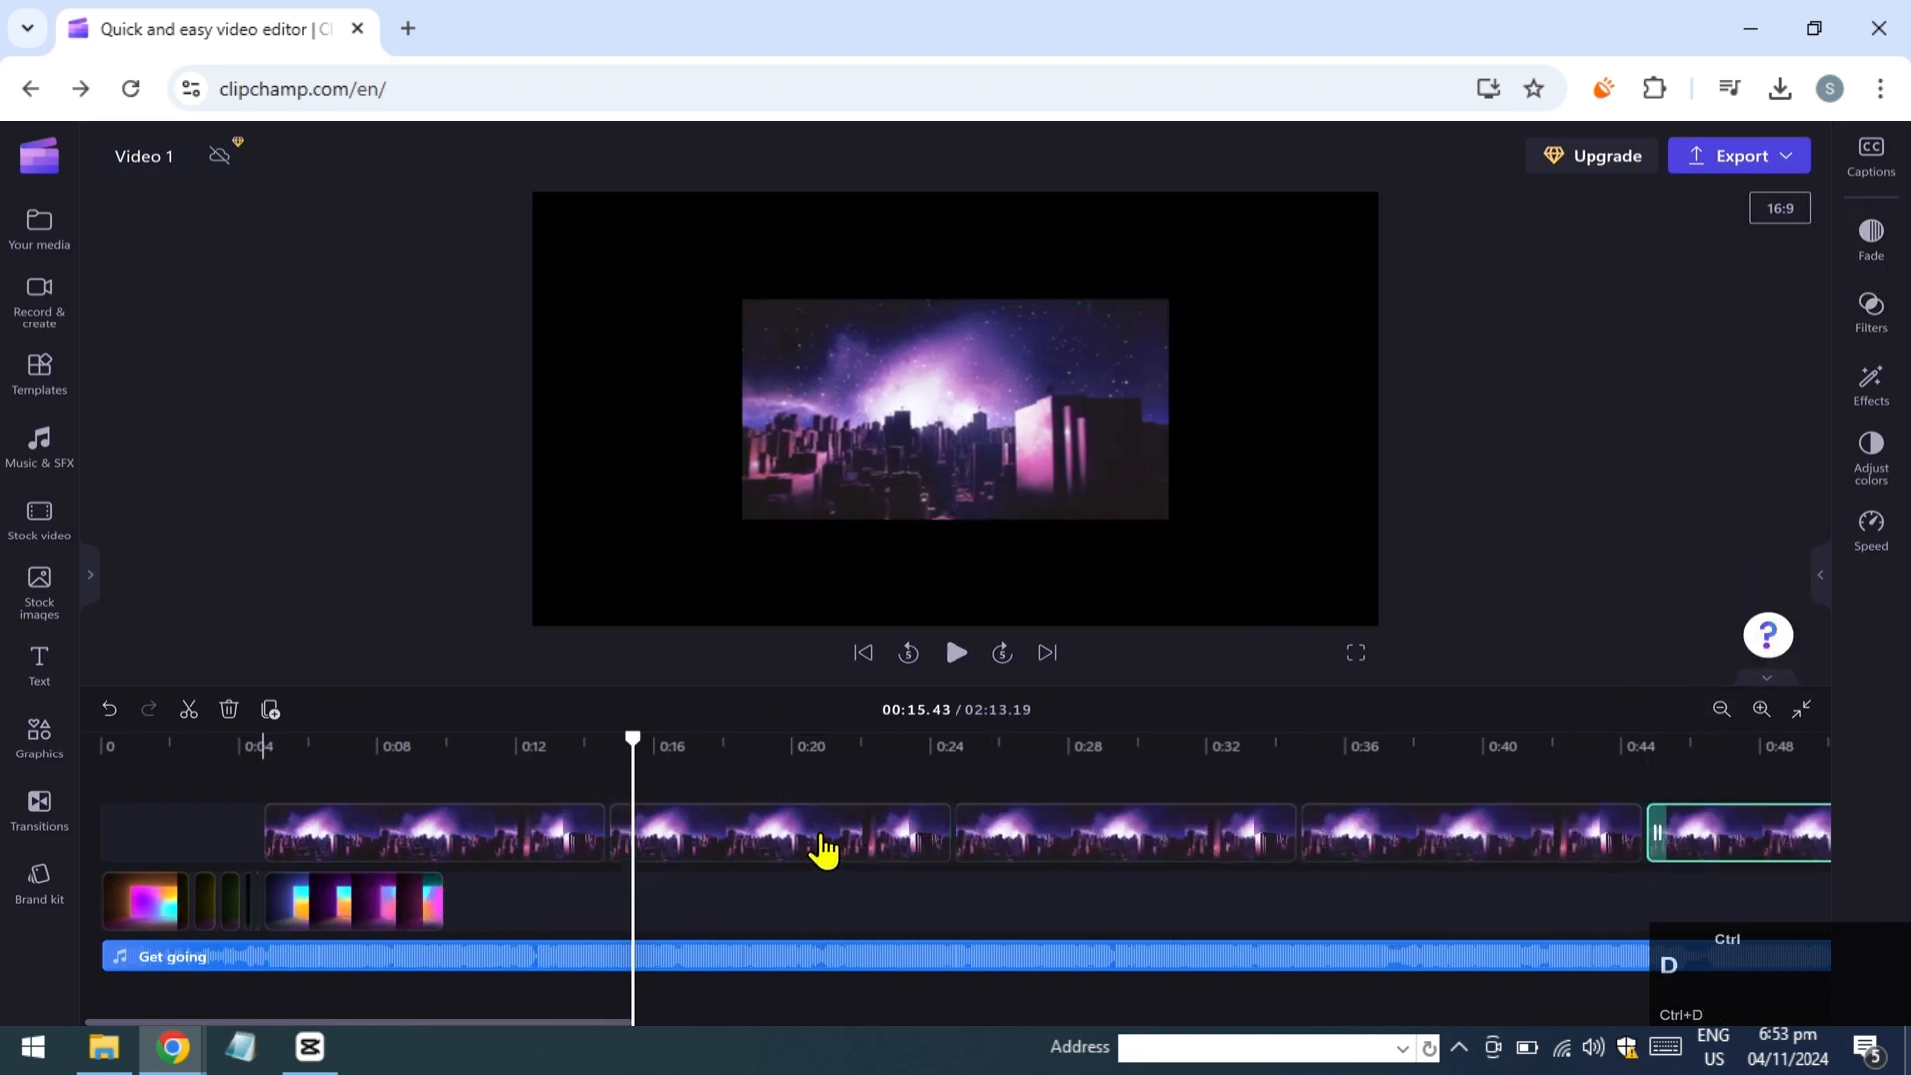
Add another rainbow gradient clip from the project's media directly after the last gradient clip, at 0:10.
drag(419, 748, 345, 751)
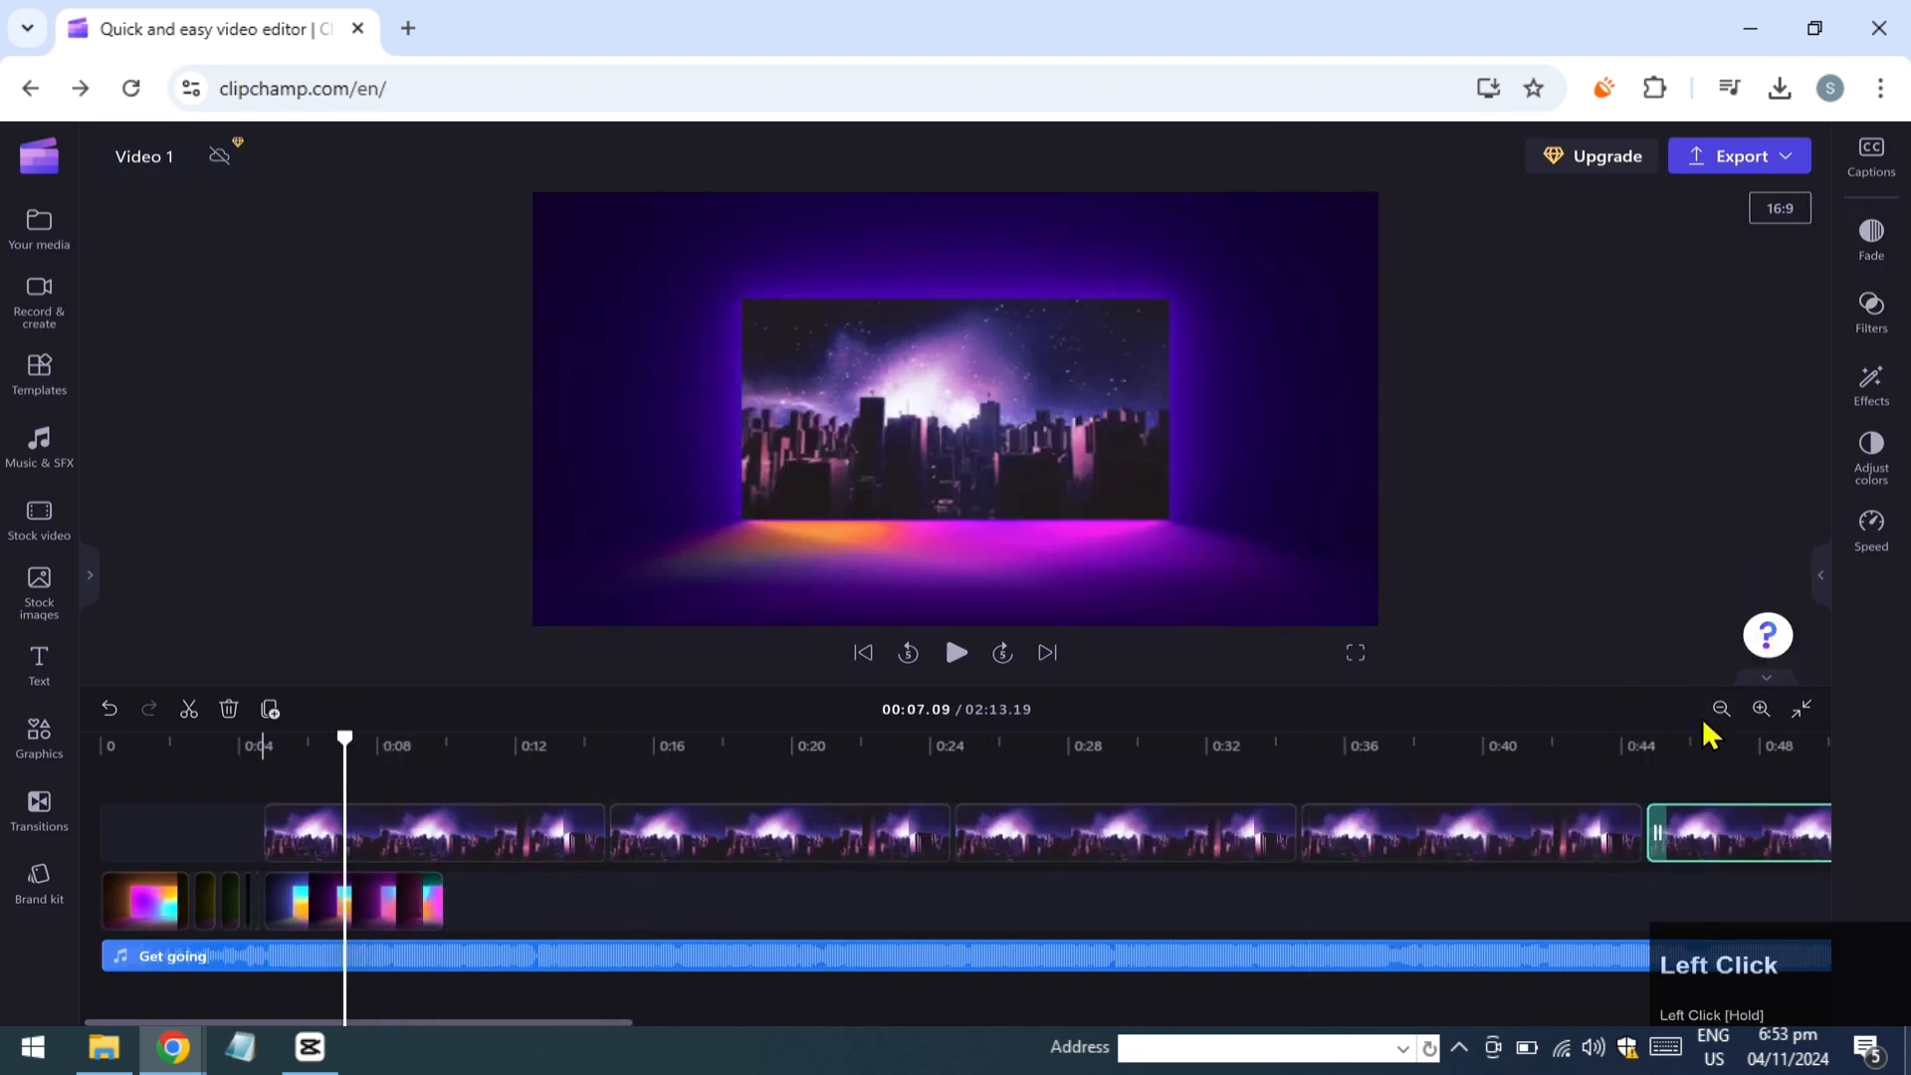
click(1762, 710)
click(1762, 710)
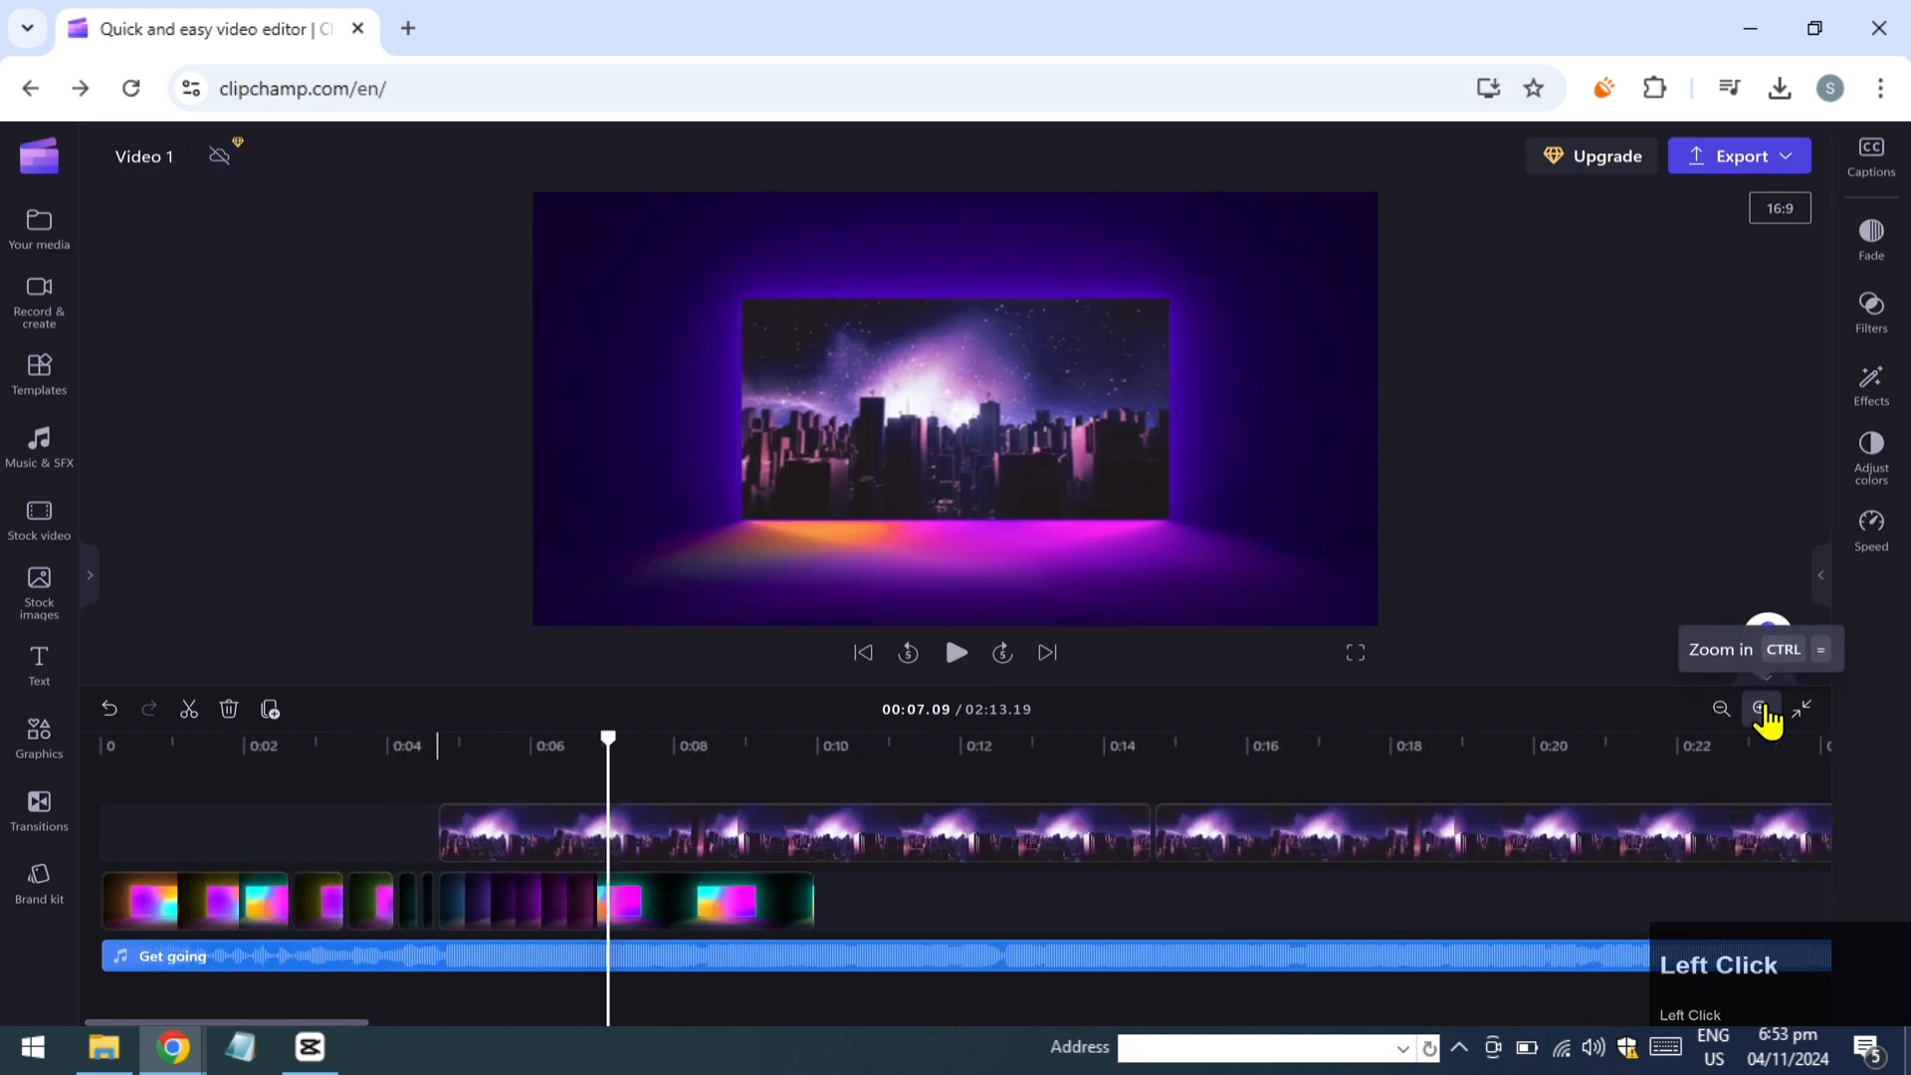
click(607, 902)
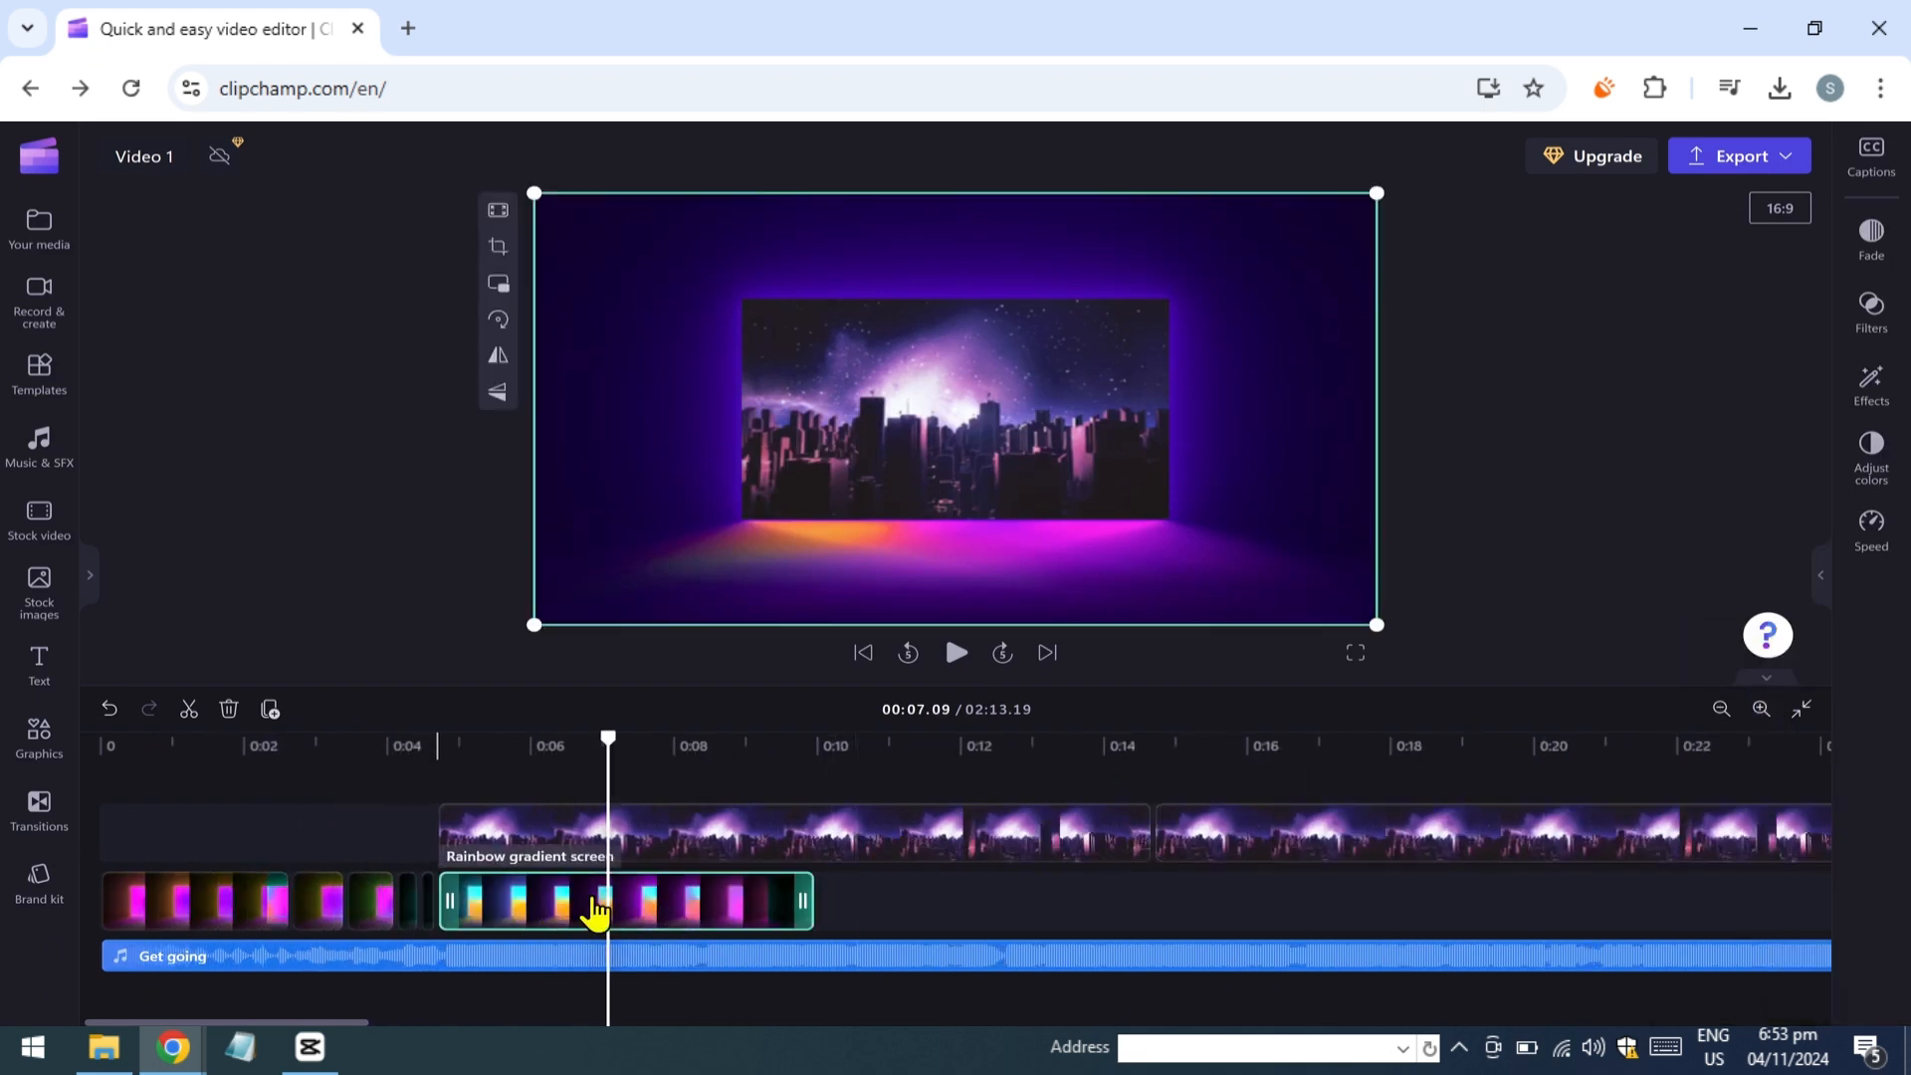
click(71, 254)
drag(249, 274, 1154, 900)
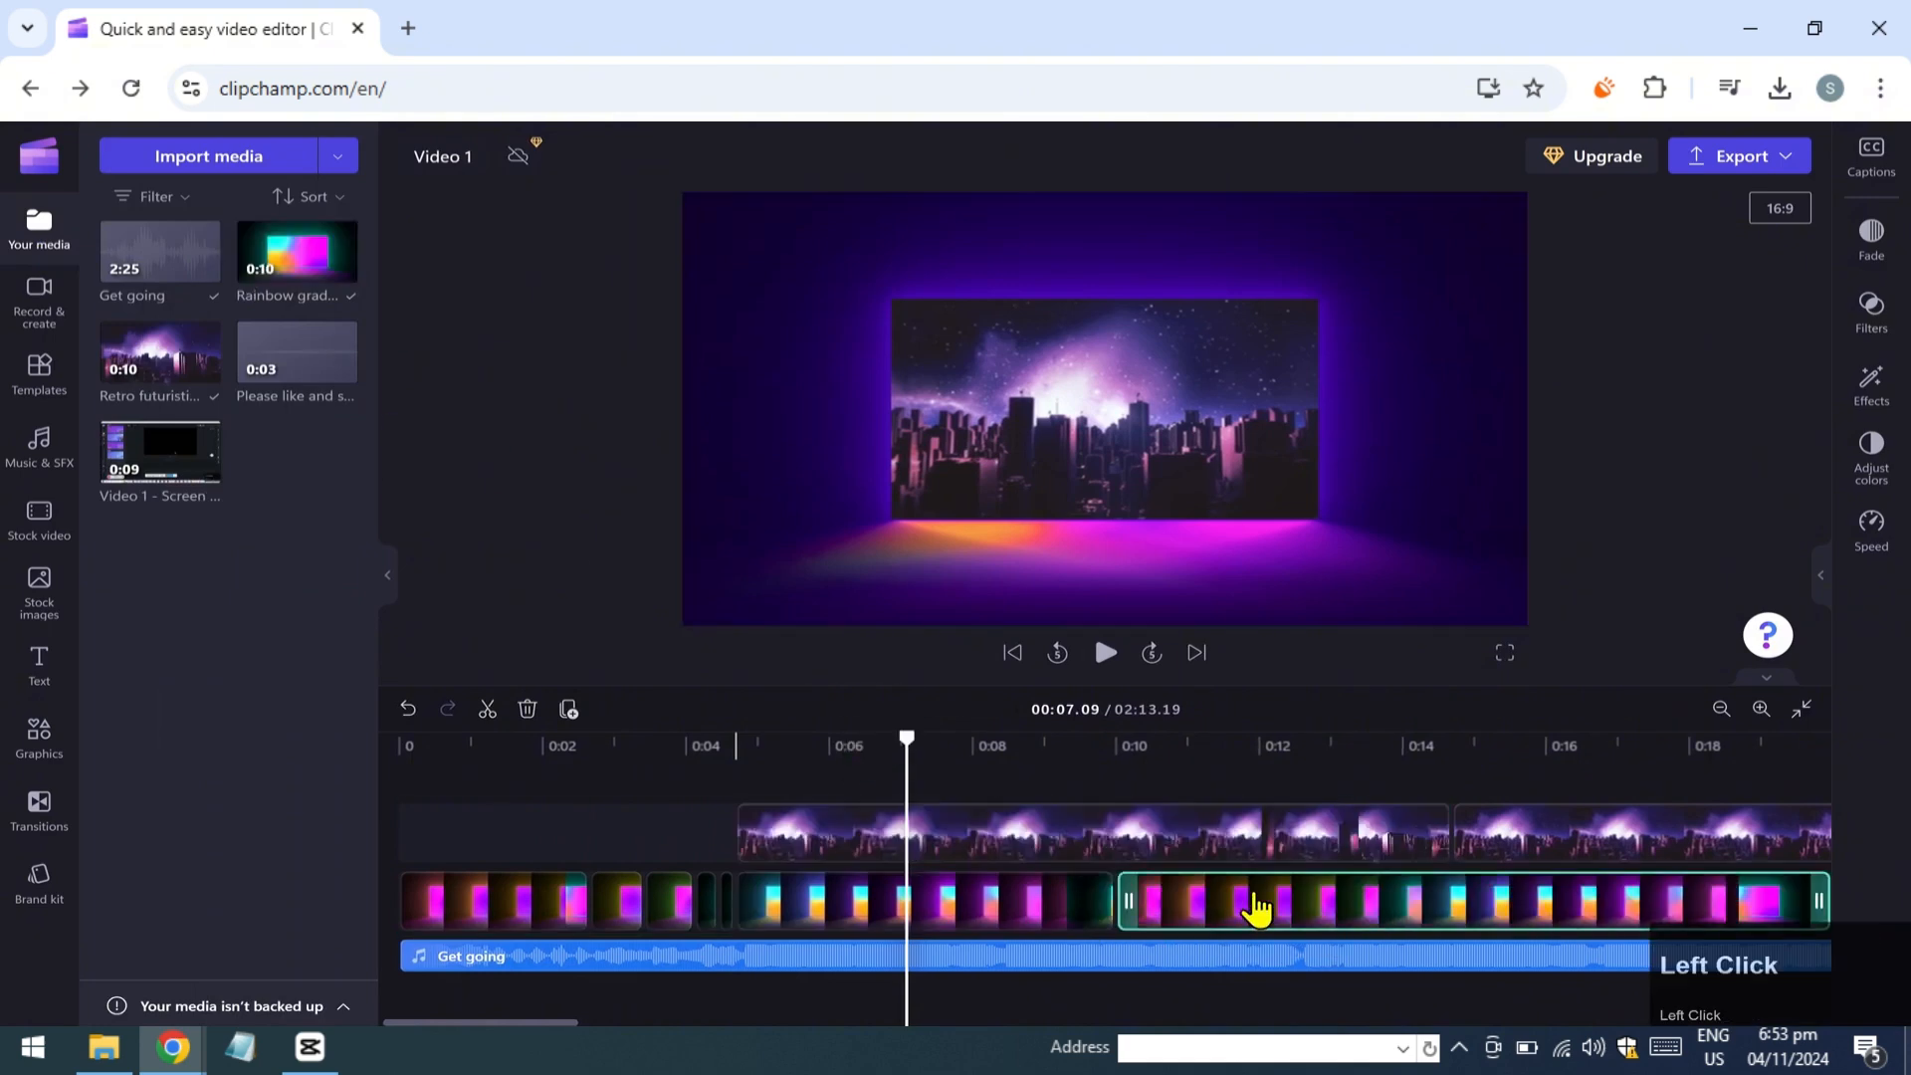
Check the composite at 00:12.80 and duplicate the newly added rainbow gradient clip three times.
click(1053, 741)
drag(1058, 741, 1325, 744)
click(1720, 708)
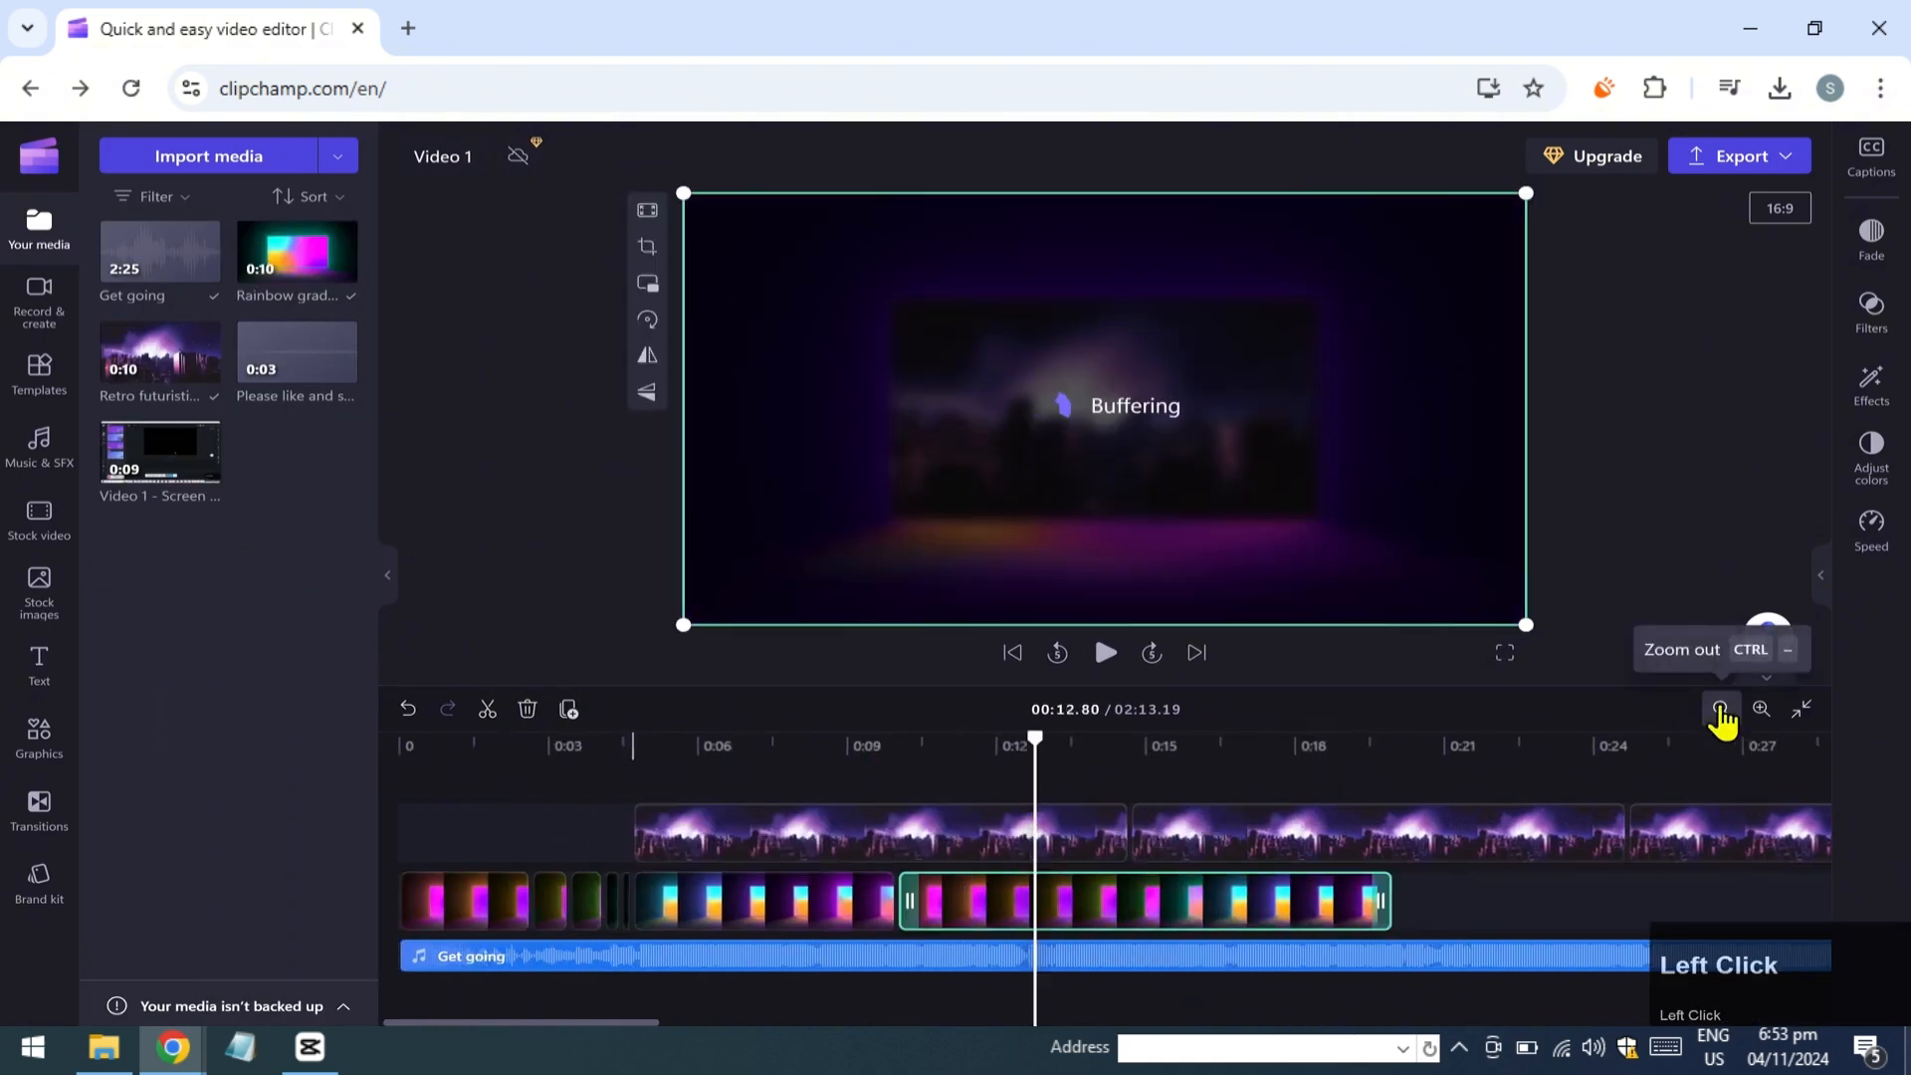
click(1719, 709)
click(1719, 709)
key(ctrl+d)
key(ctrl+d)
key(ctrl+d)
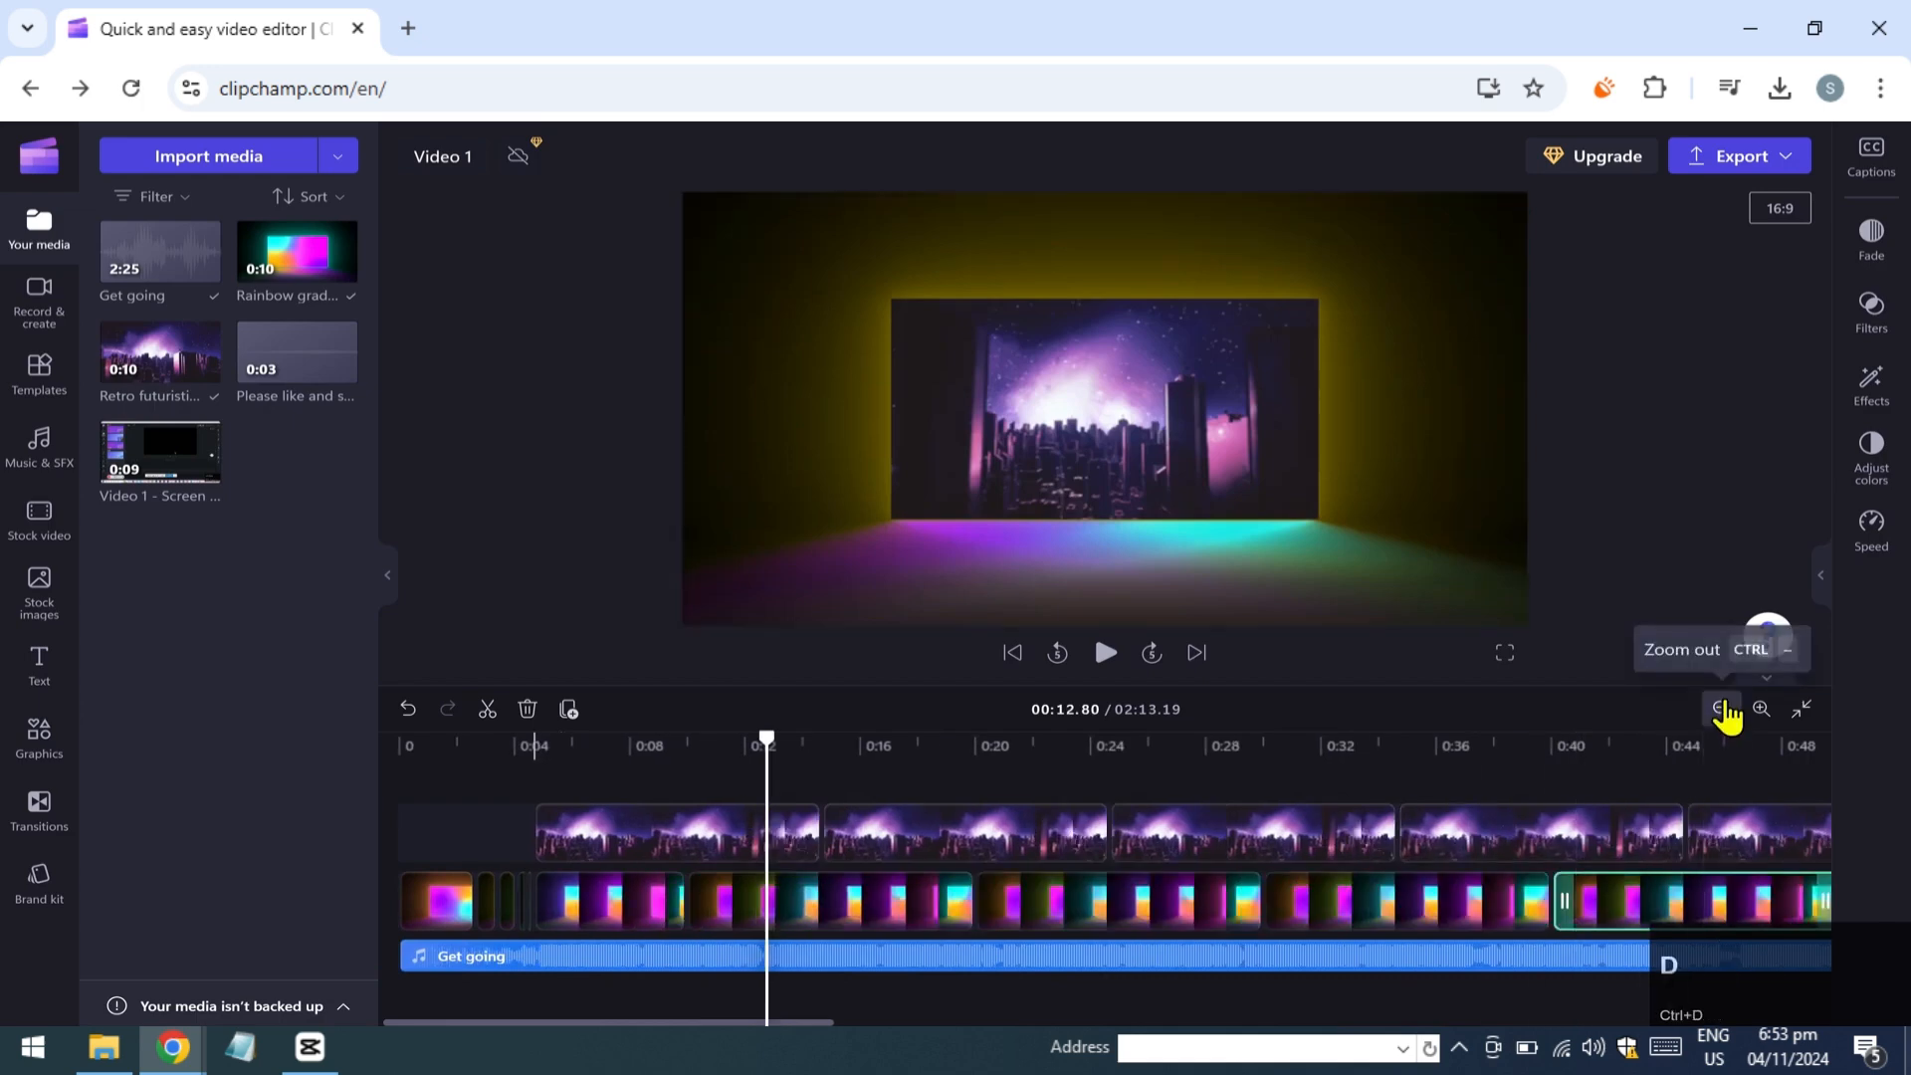
Split the city clip at 00:38.20 and set the speed of its second part to 3x.
click(1723, 706)
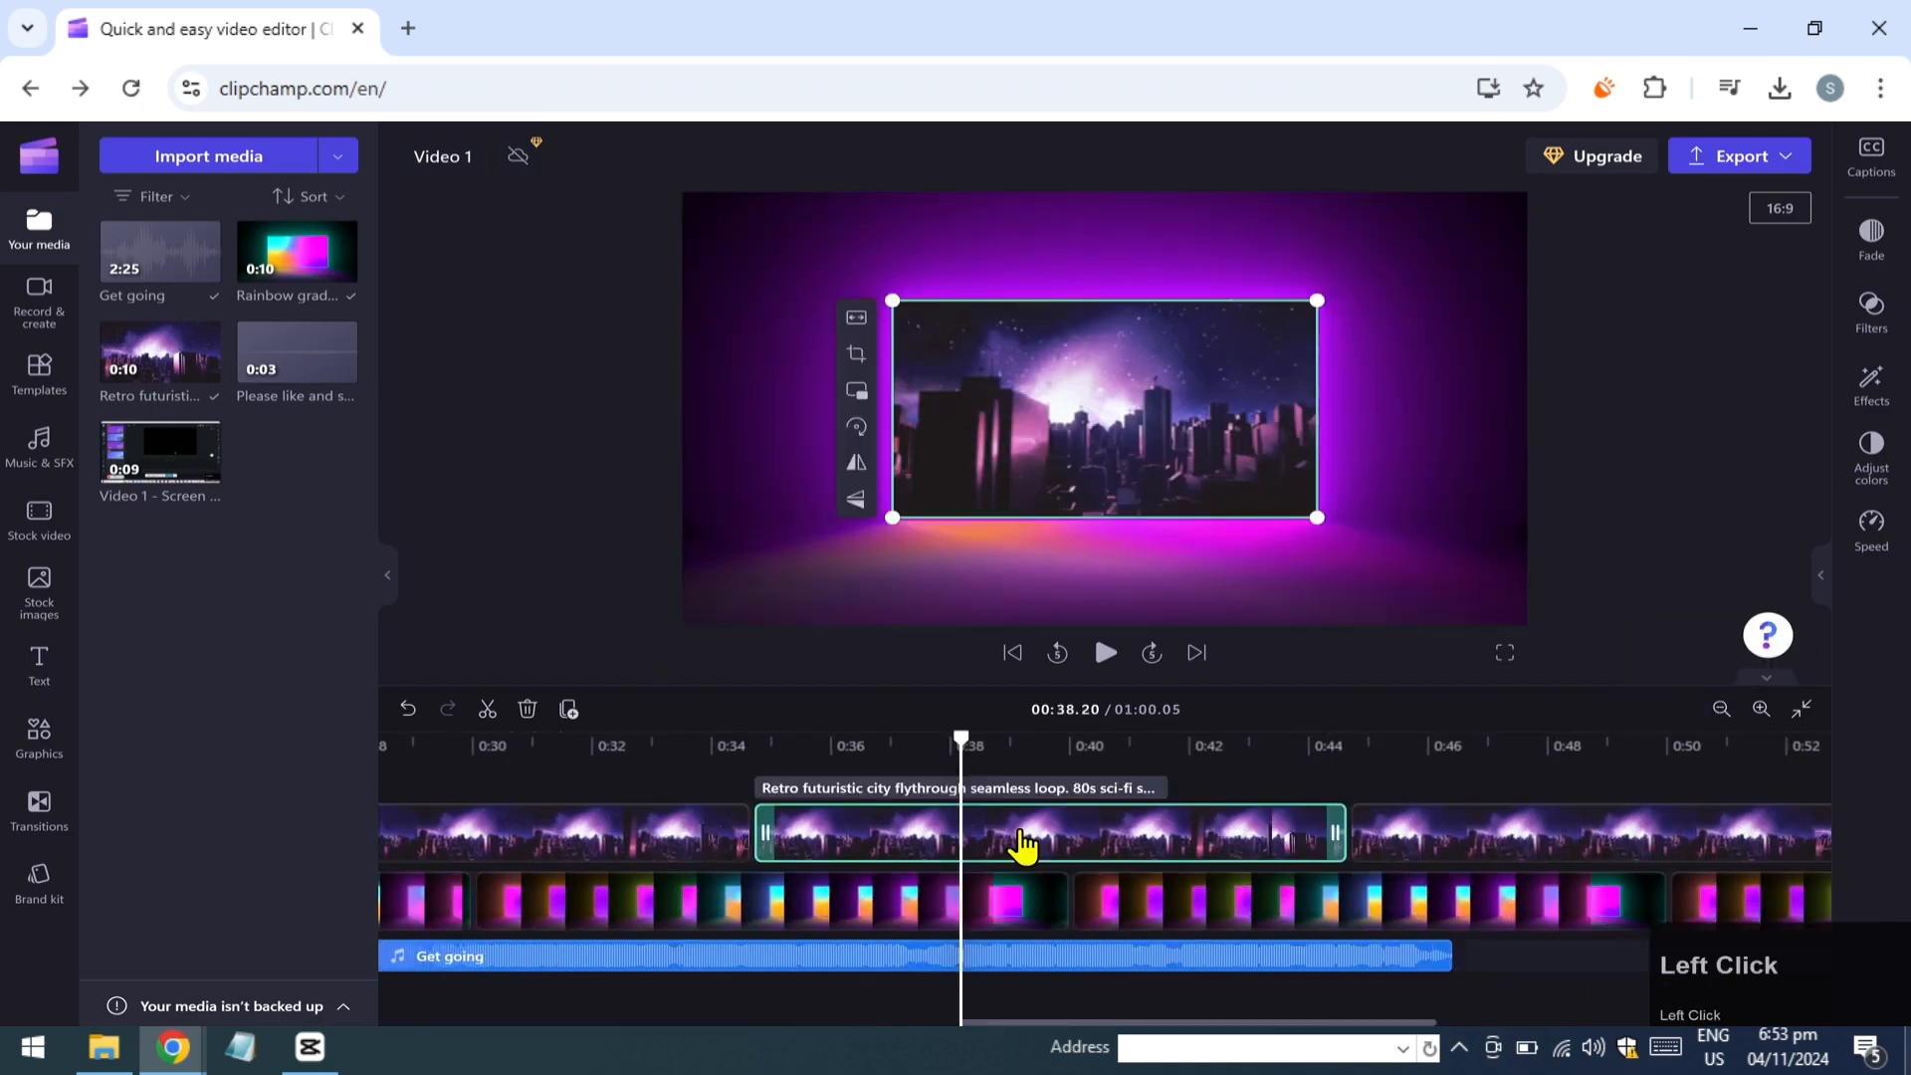
key(s)
click(1871, 532)
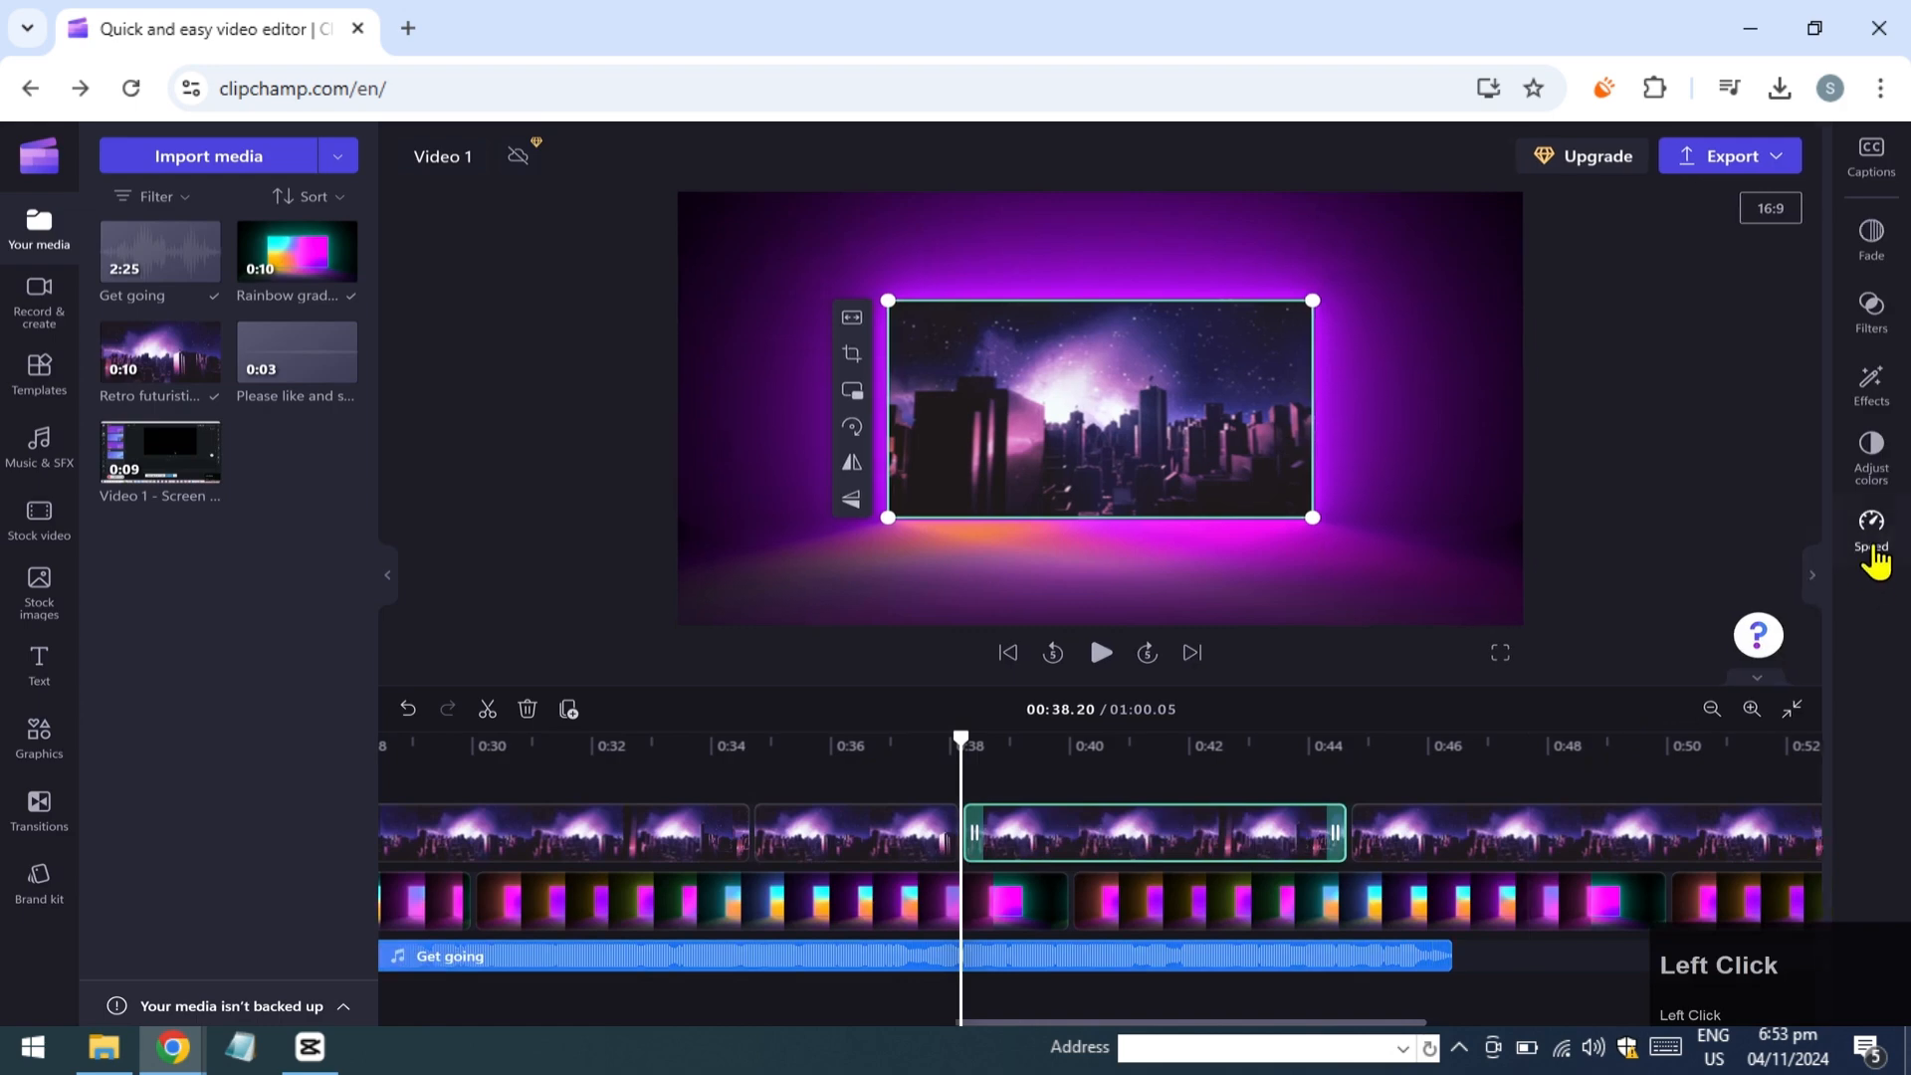
drag(1619, 274, 1718, 284)
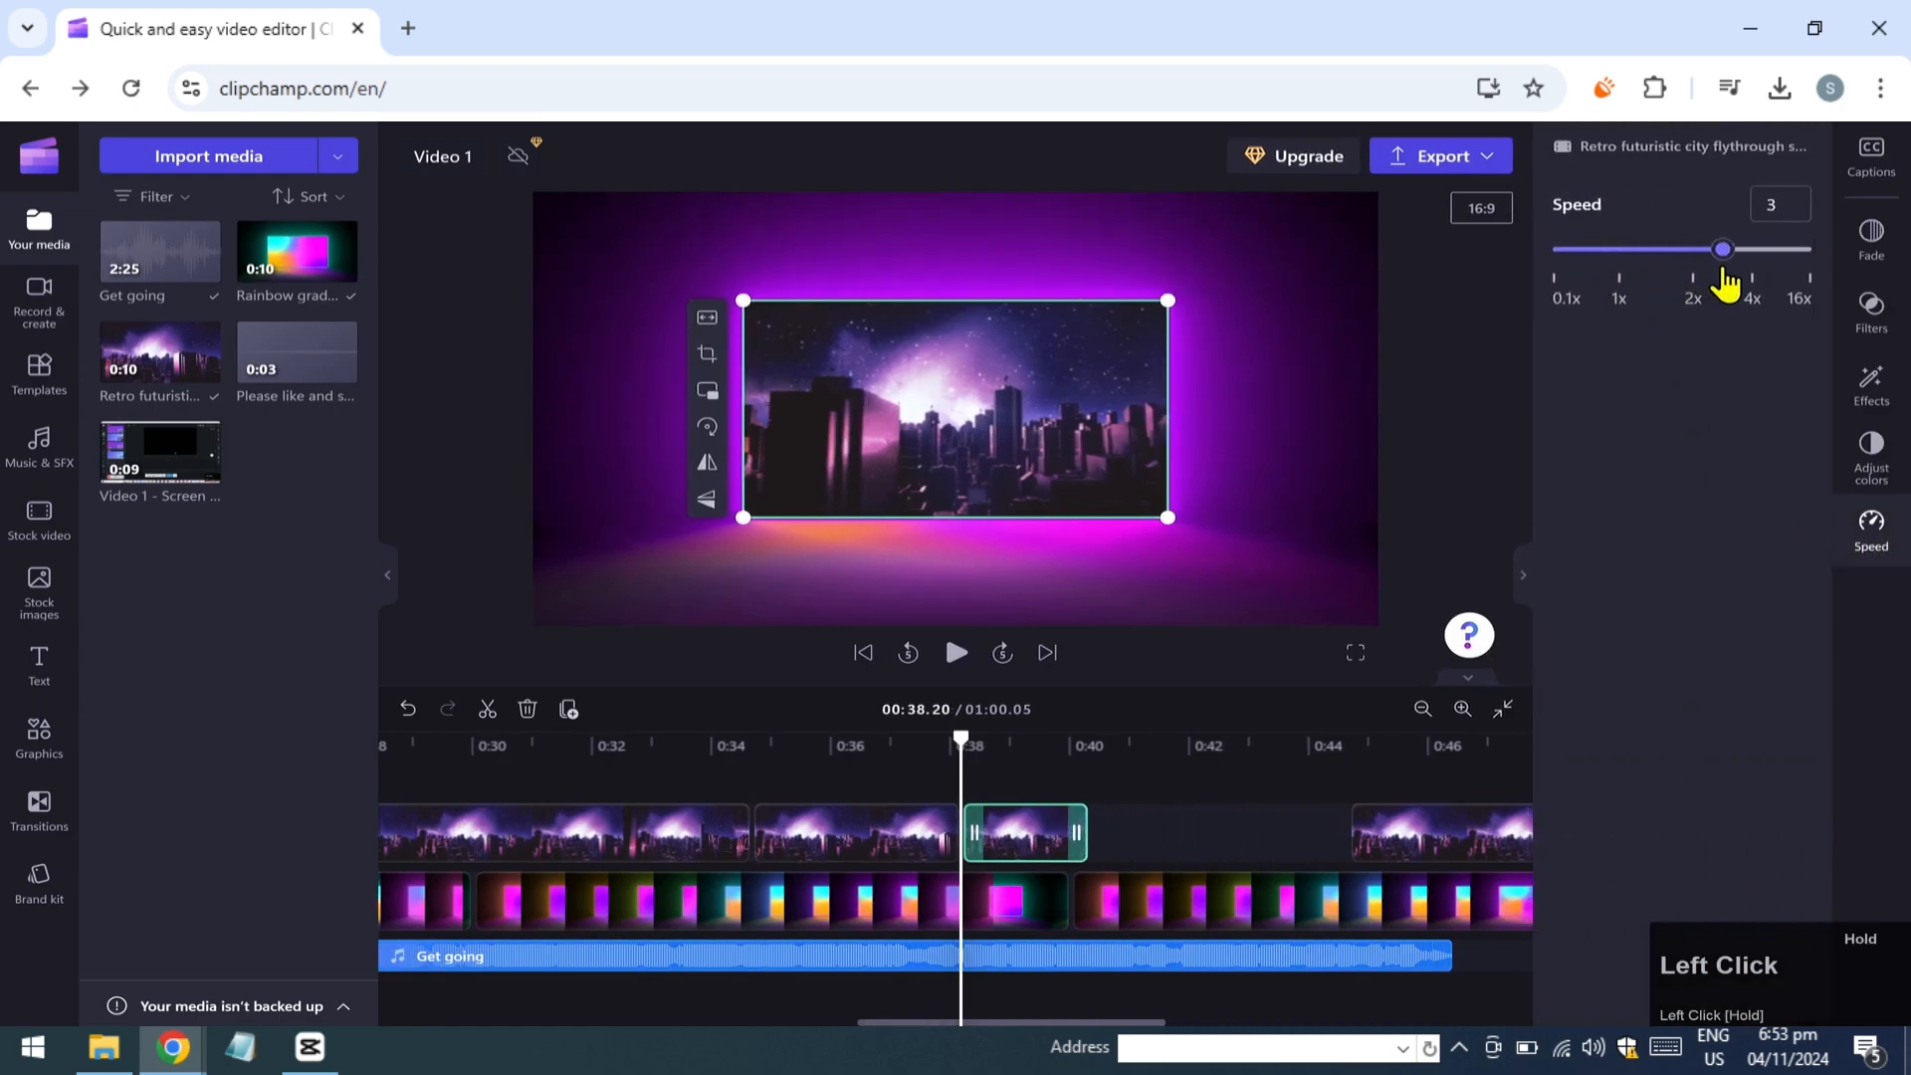
Move the following city clip up against the sped-up piece and set its speed to 3x.
drag(1420, 840, 1154, 825)
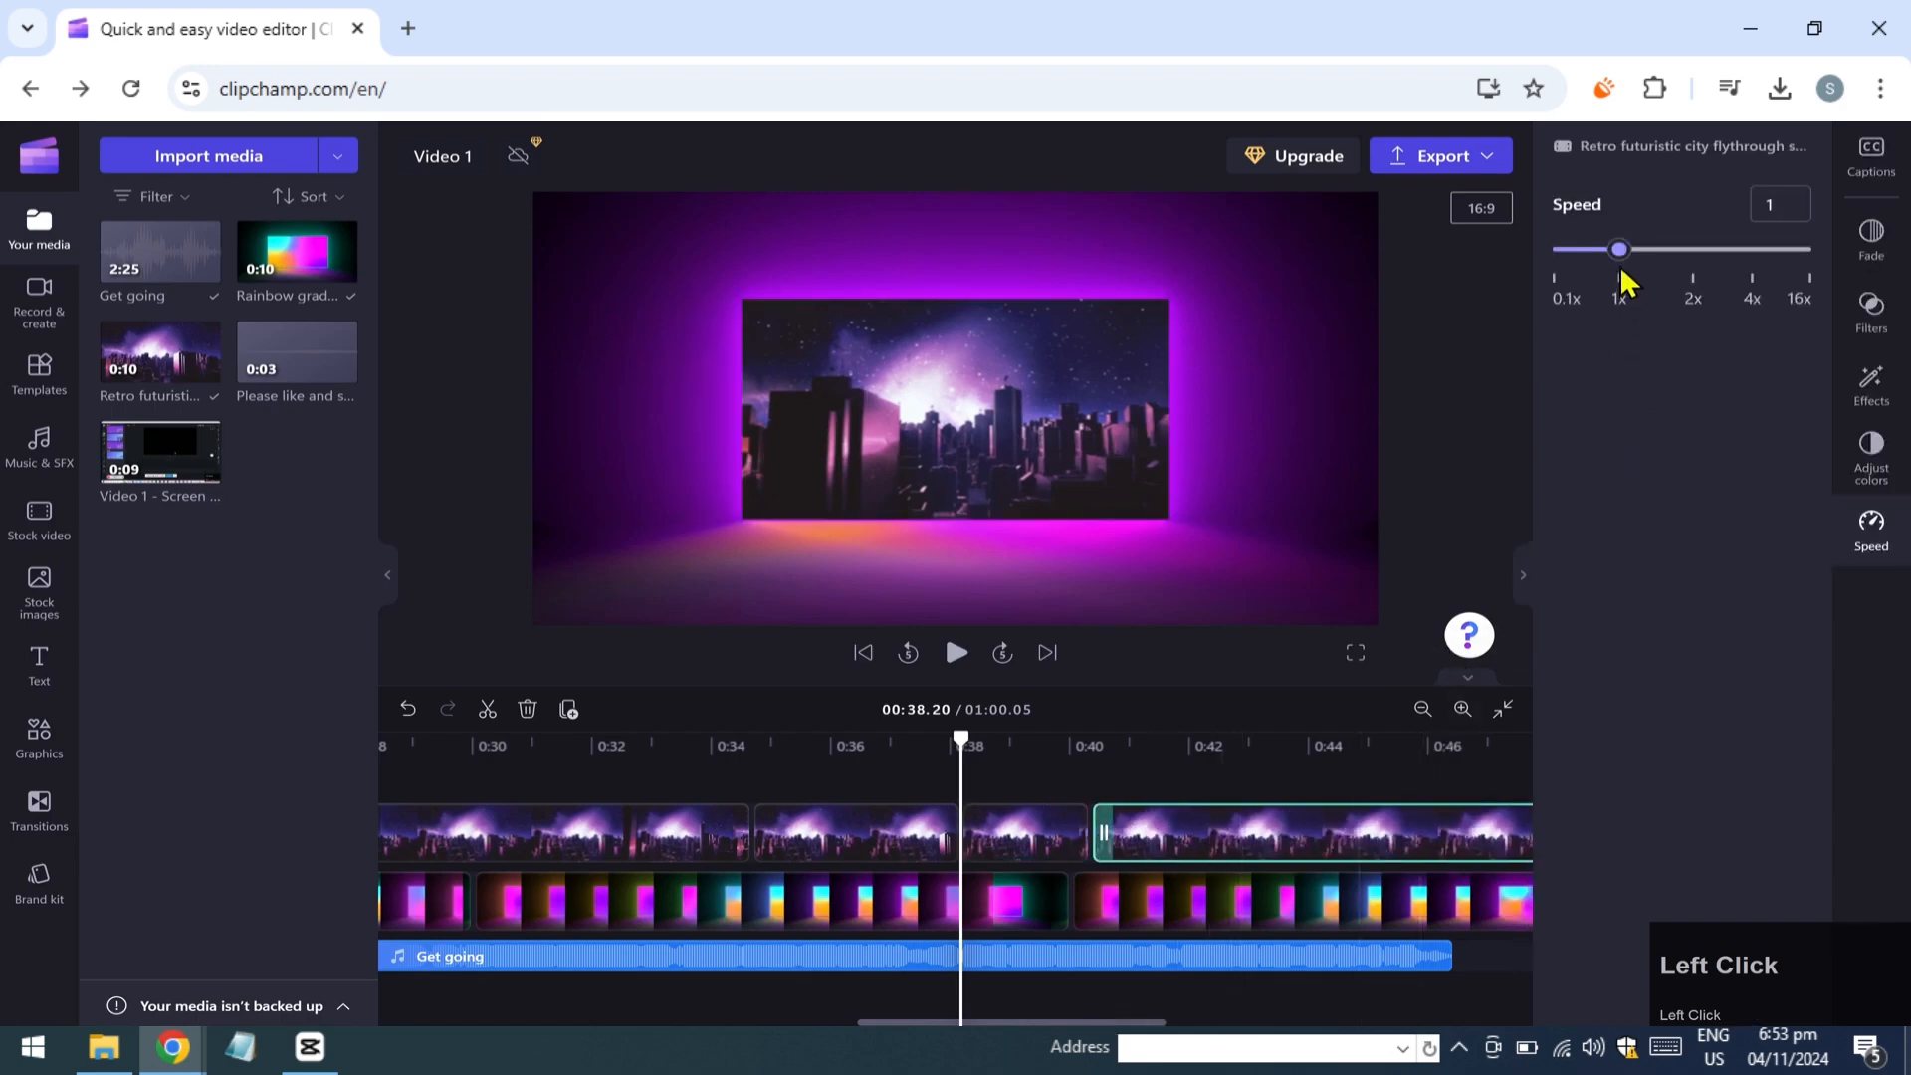
drag(1620, 263, 1724, 265)
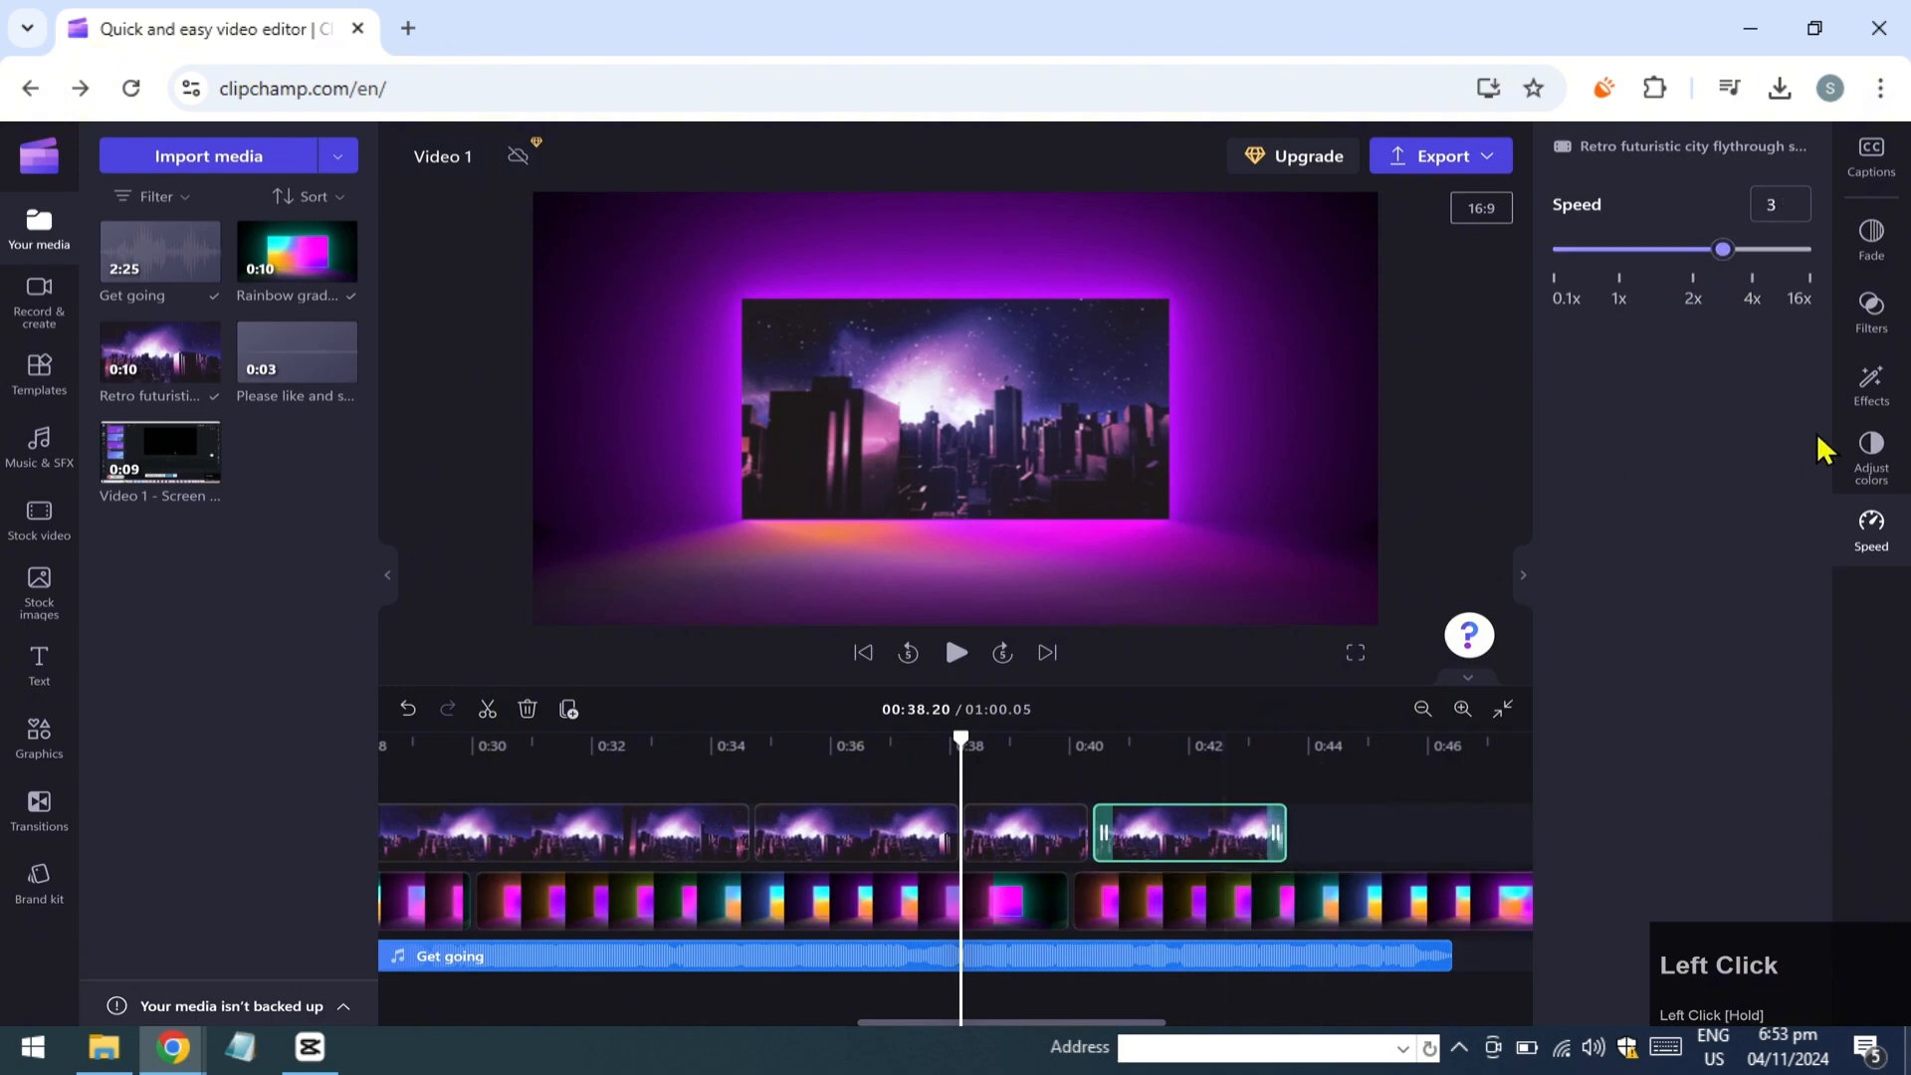
click(1867, 537)
Duplicate the last sped-up city clip.
drag(1128, 1021, 1188, 1021)
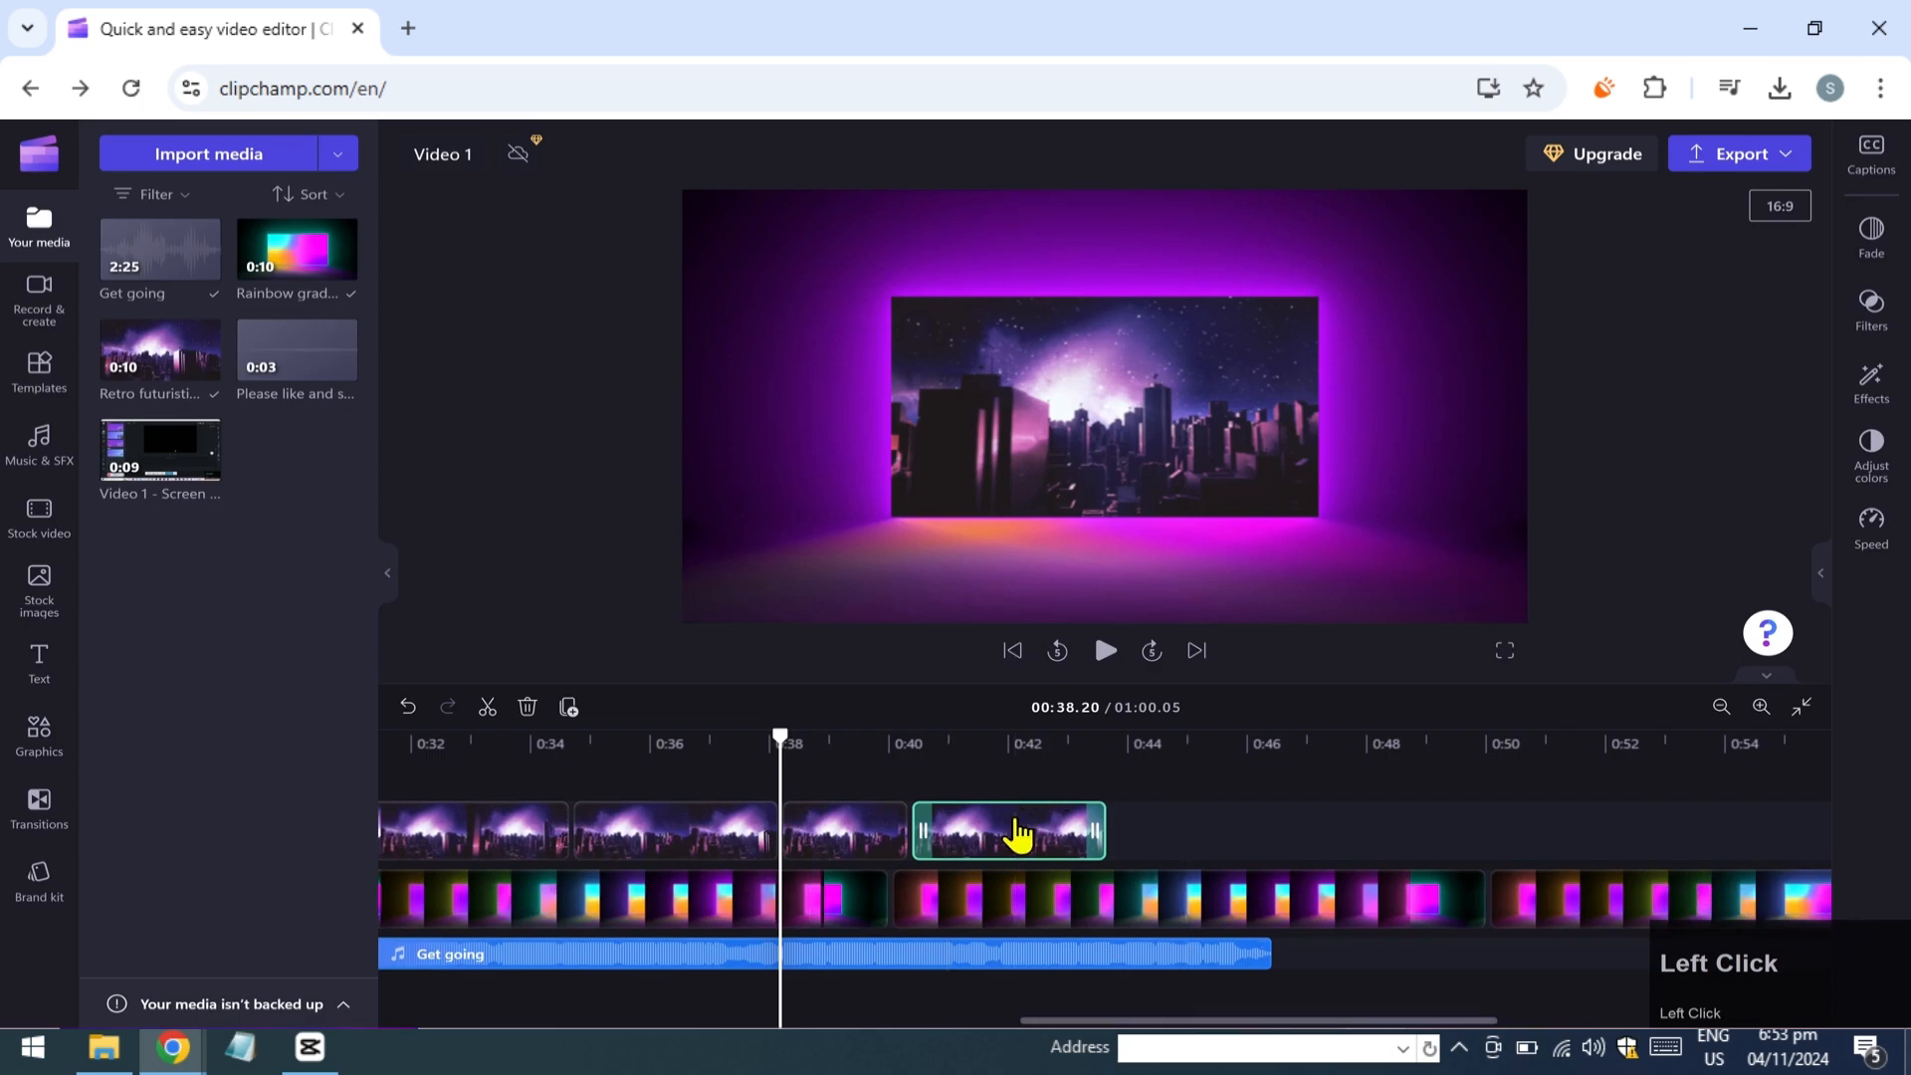
key(ctrl+d)
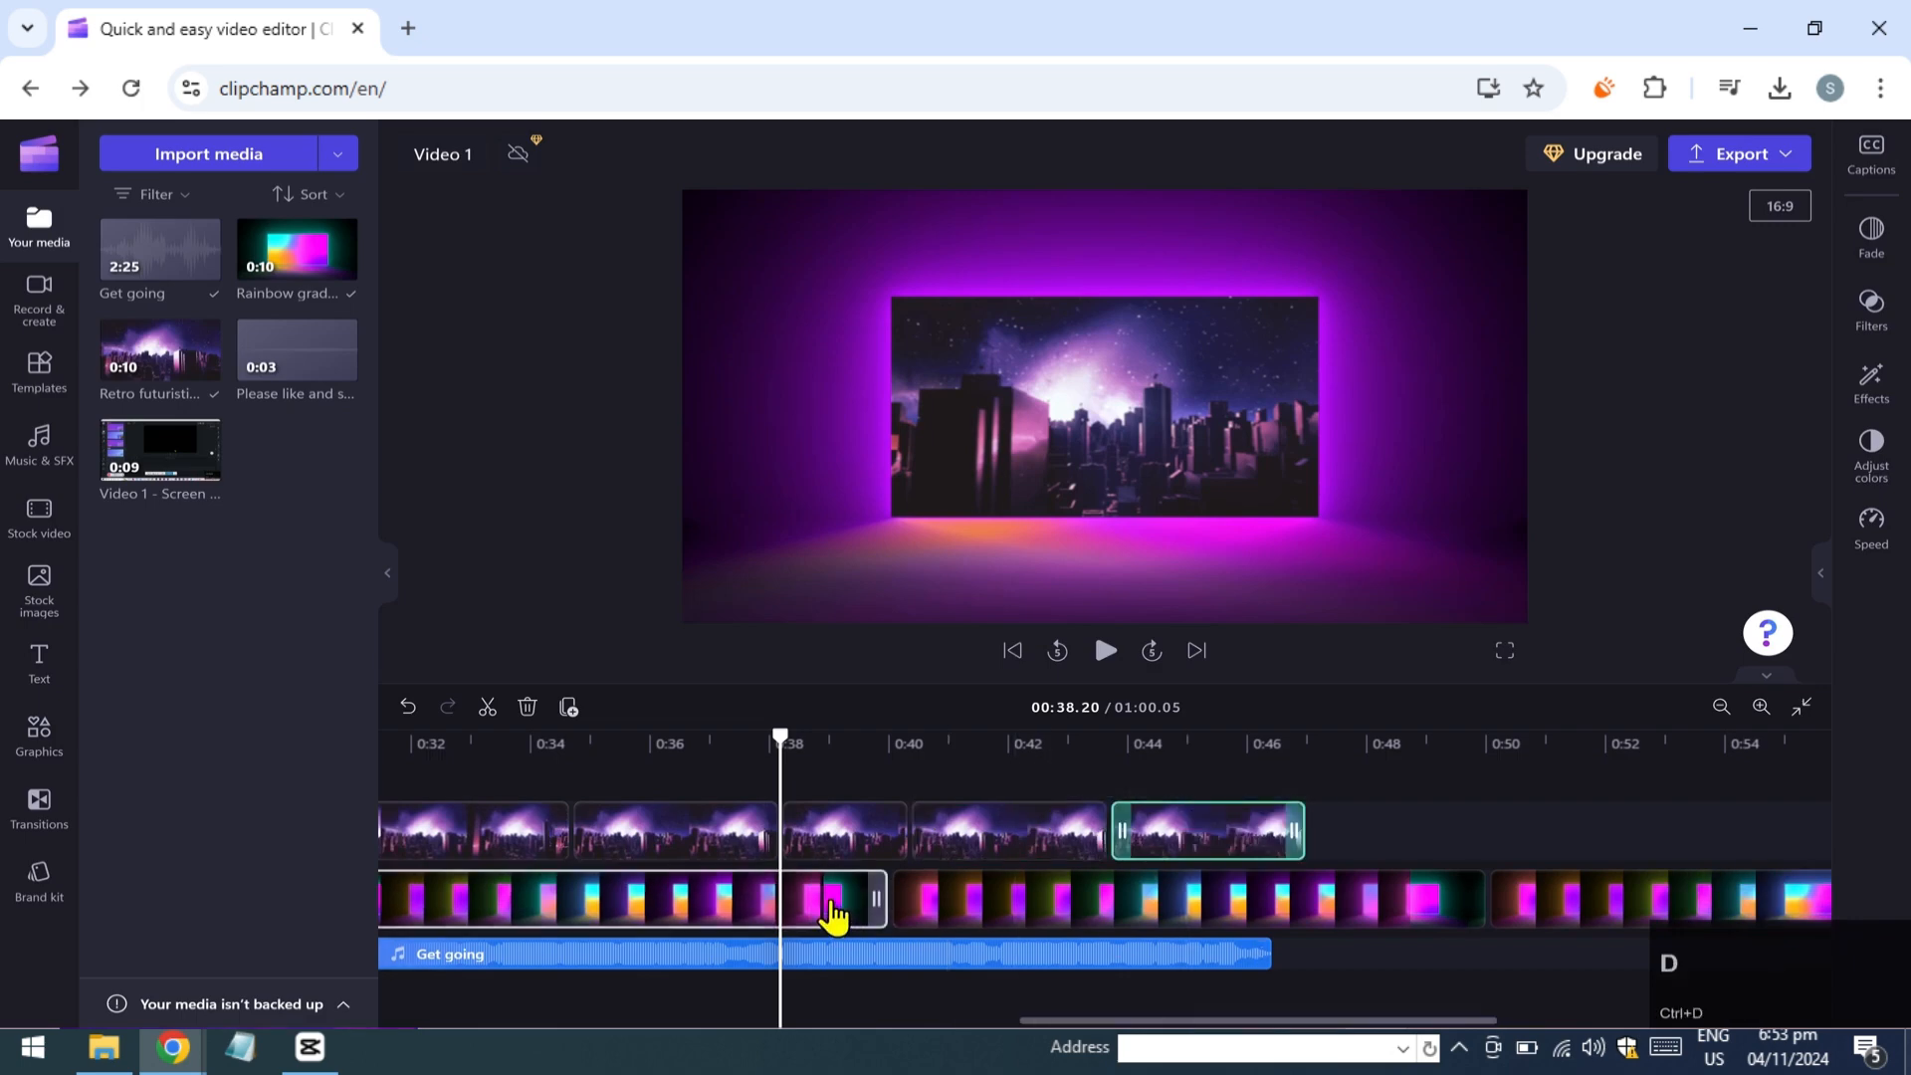
Speed up the rainbow gradient clip starting at 0:40 to about 1.6x and delete the gradient clip that follows it.
click(974, 905)
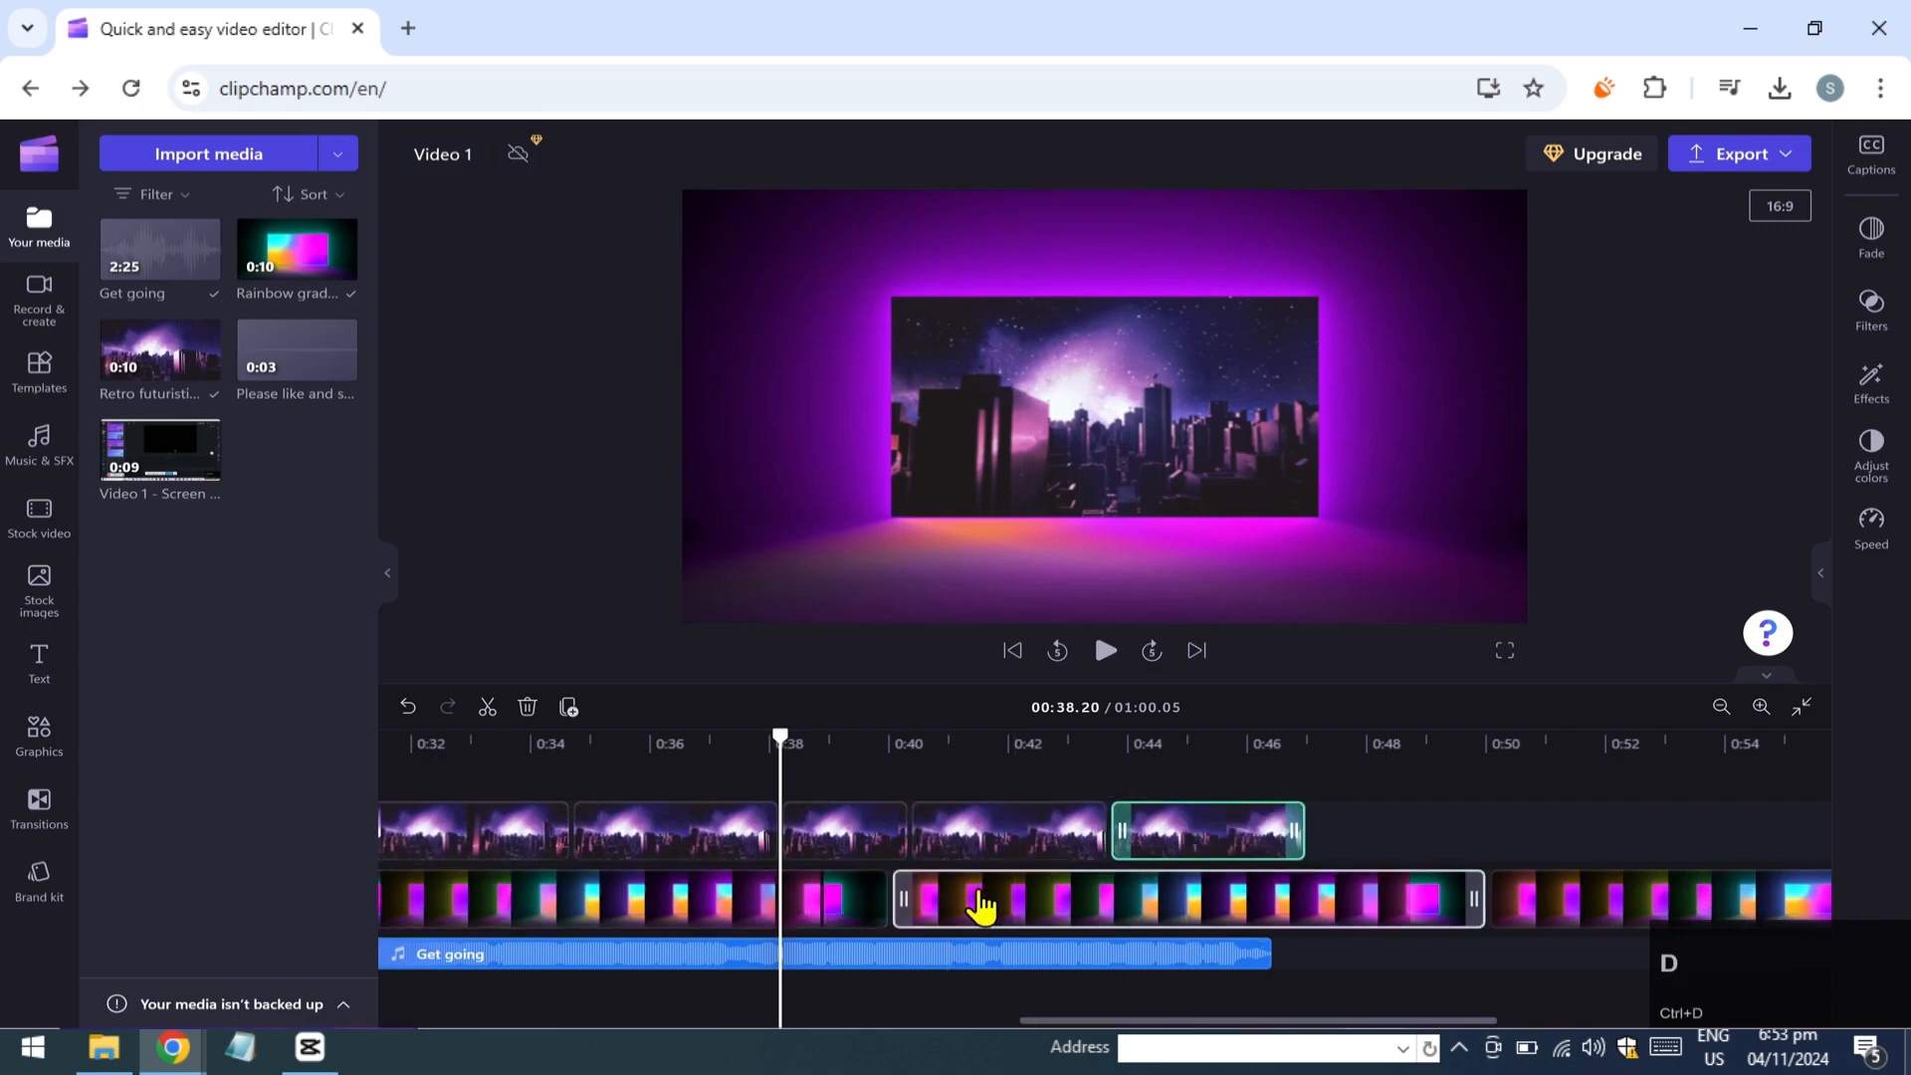
click(1005, 742)
click(1851, 549)
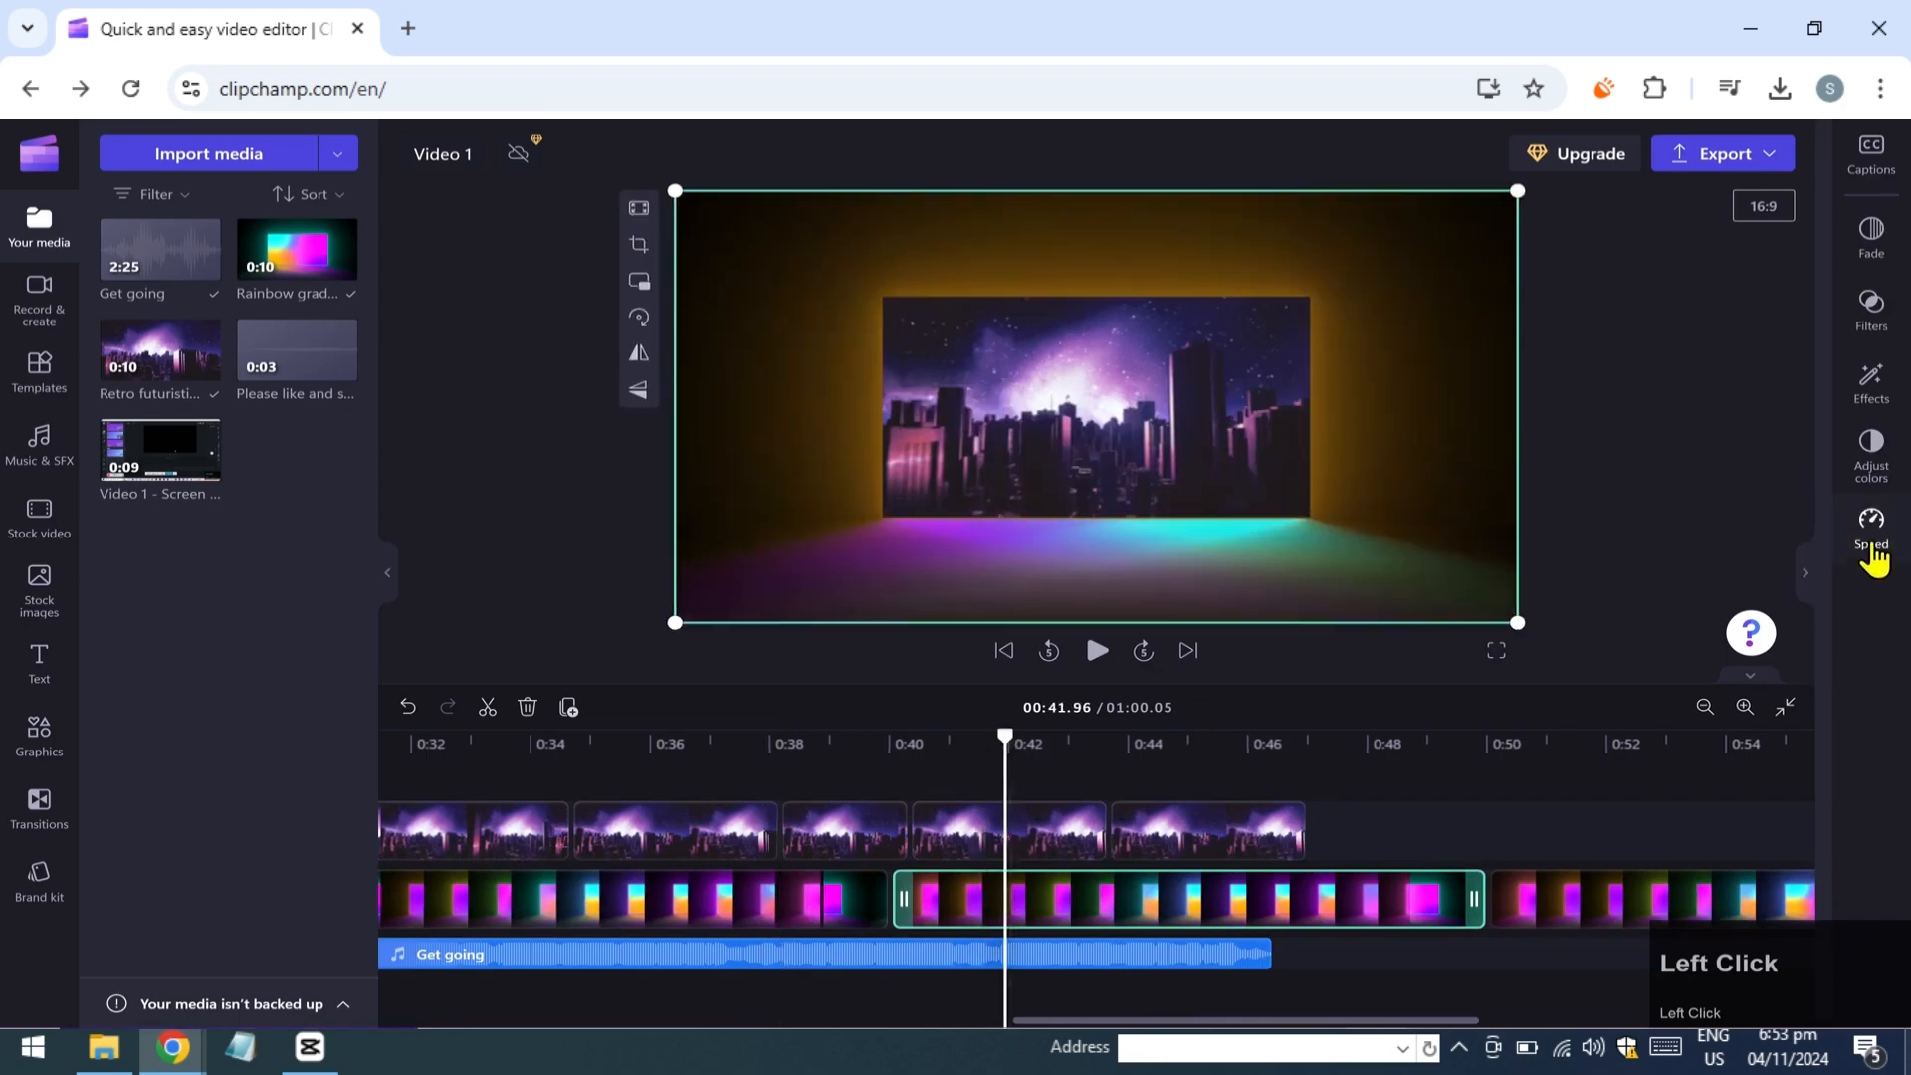
drag(1624, 254, 1664, 269)
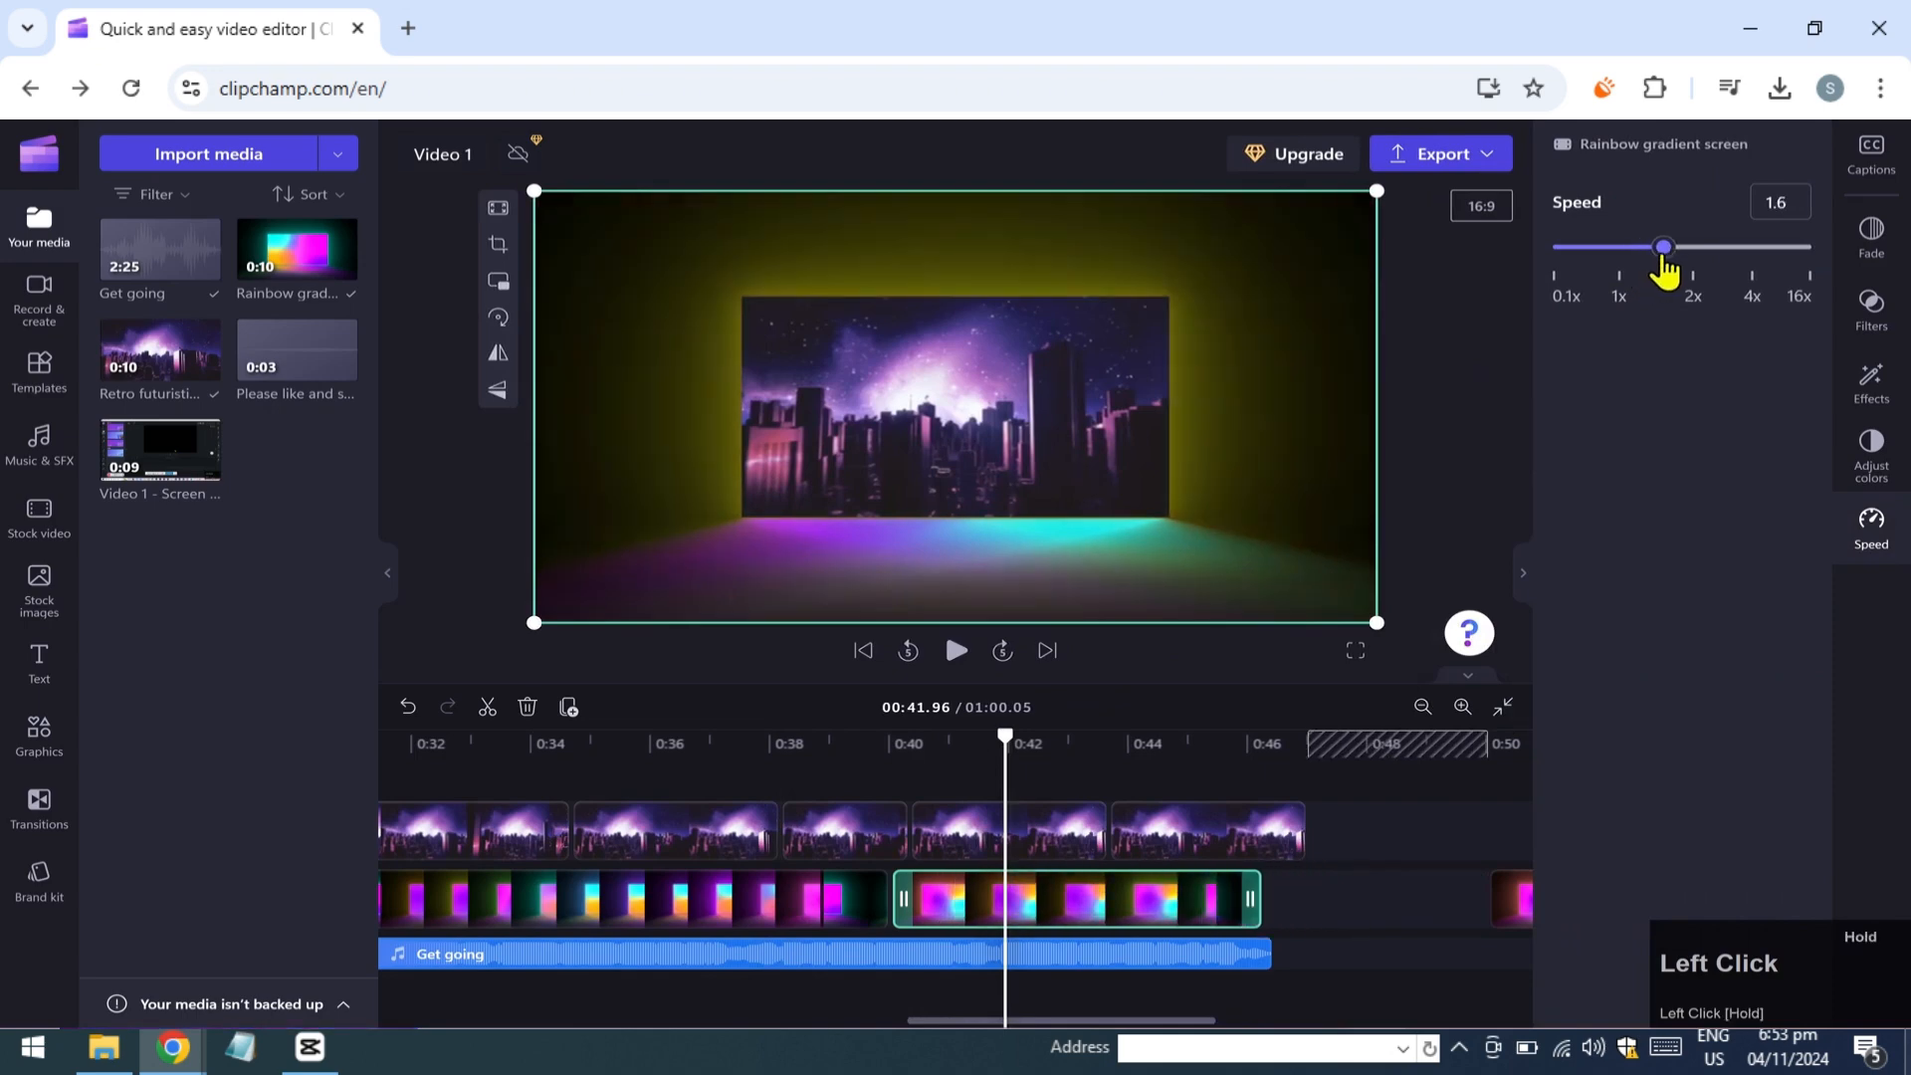
click(1868, 532)
click(1567, 921)
key(Delete)
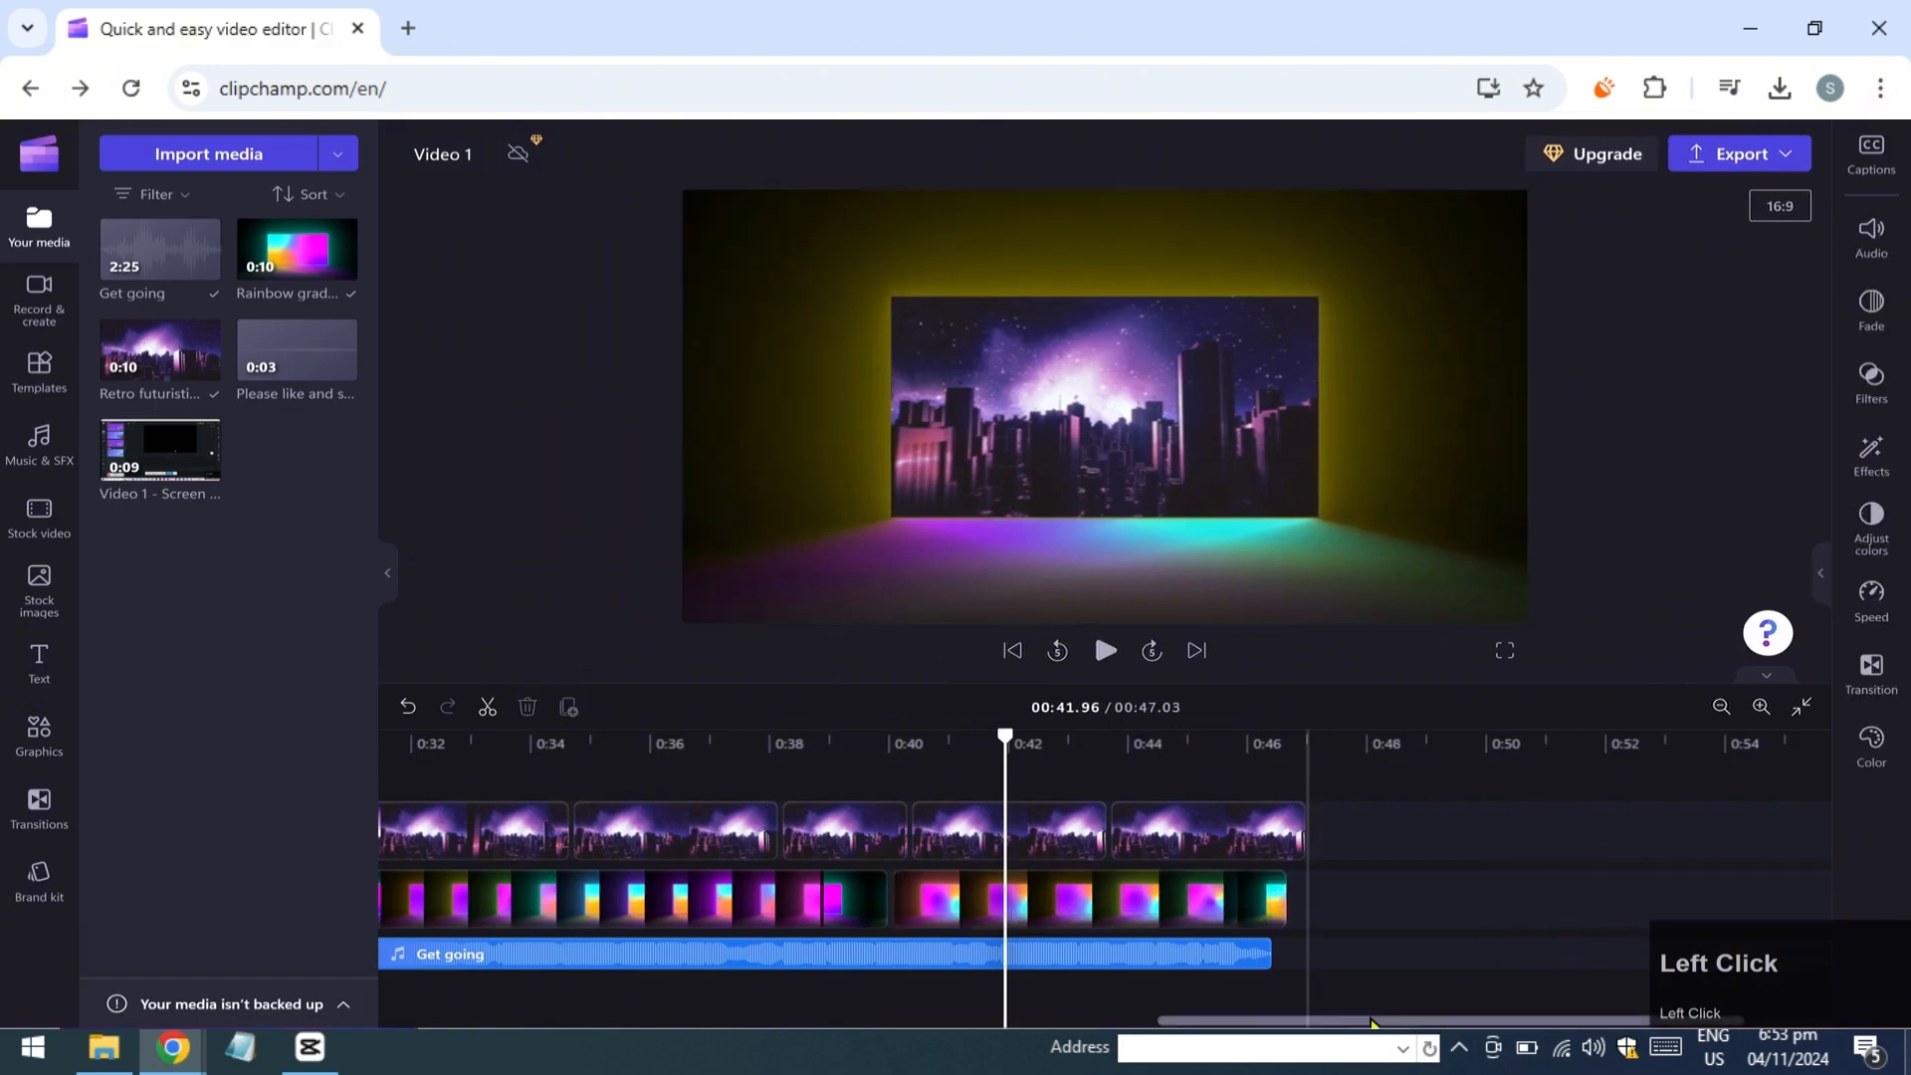
Place the playhead at the end of the music, 00:46.46, and adjust the last city clip's speed.
drag(1371, 1022, 1397, 1022)
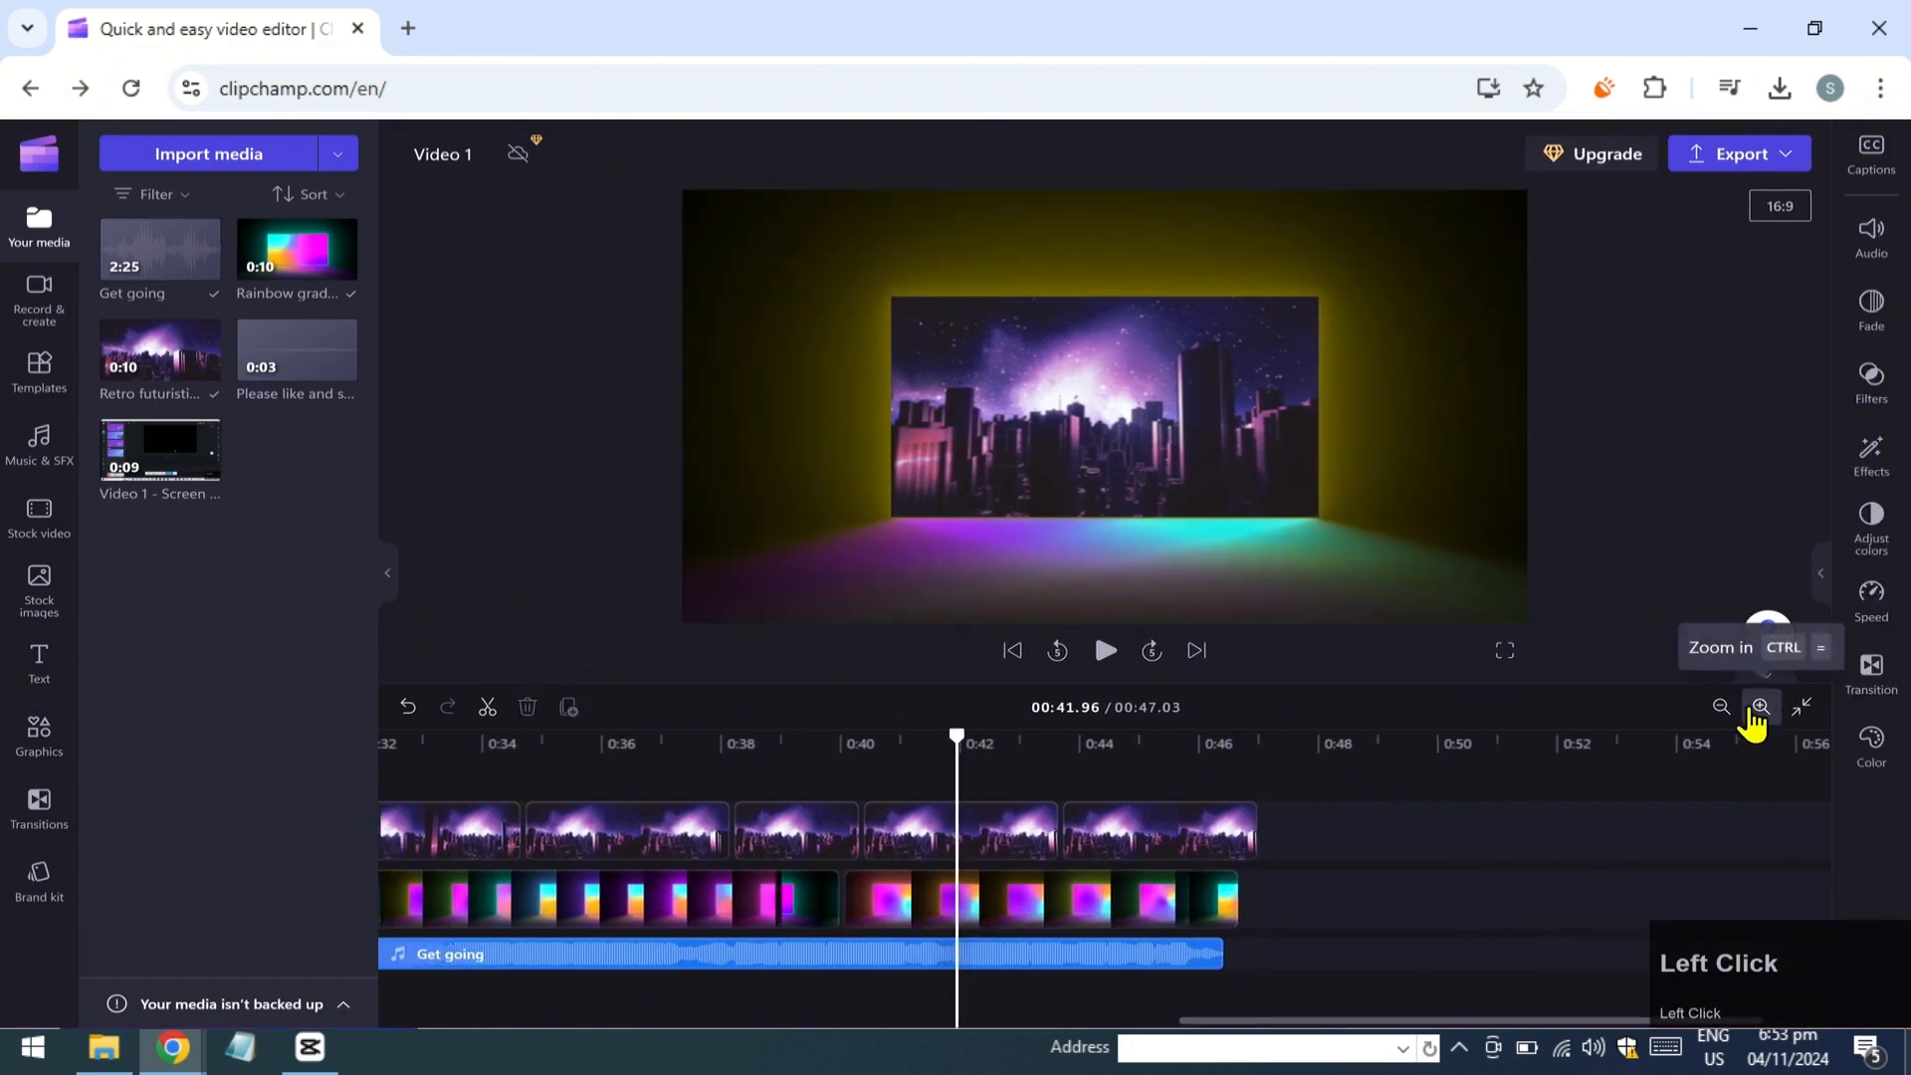
click(1759, 705)
click(1403, 846)
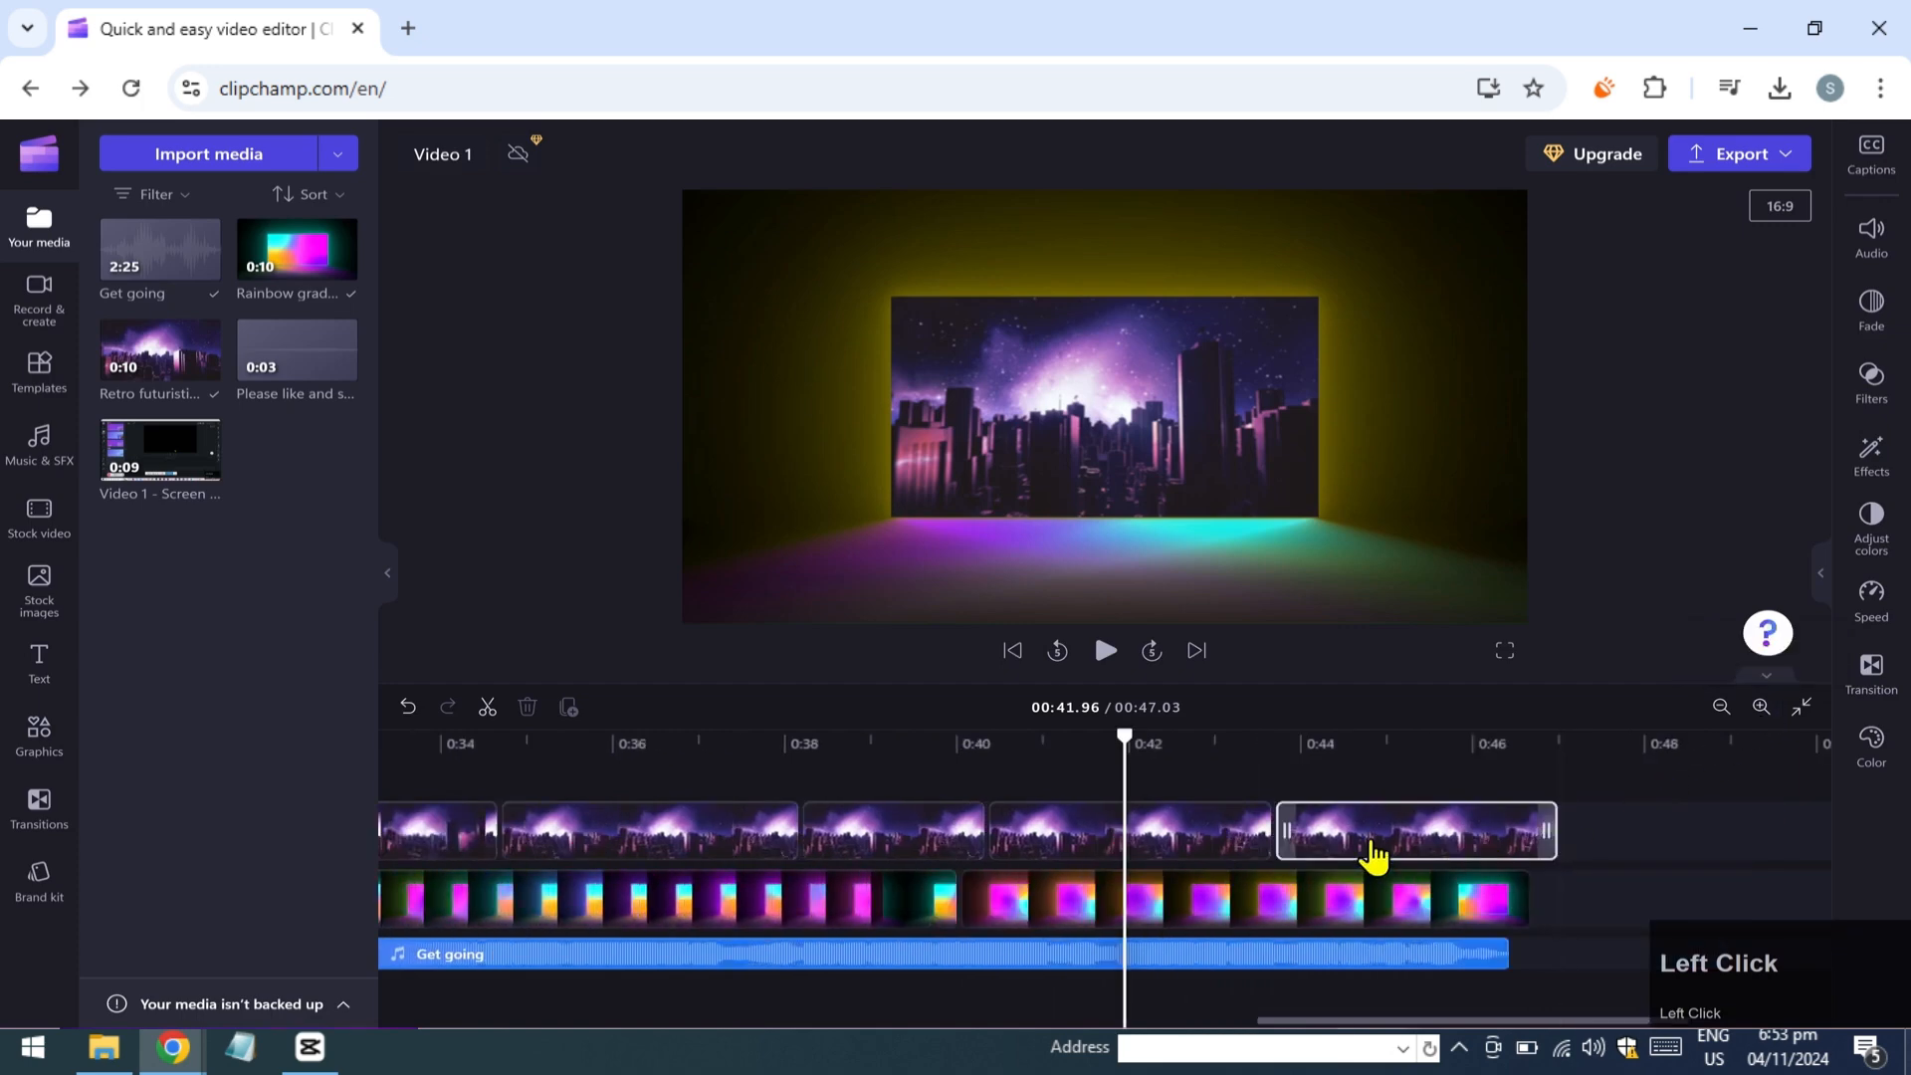
click(1373, 854)
click(1881, 528)
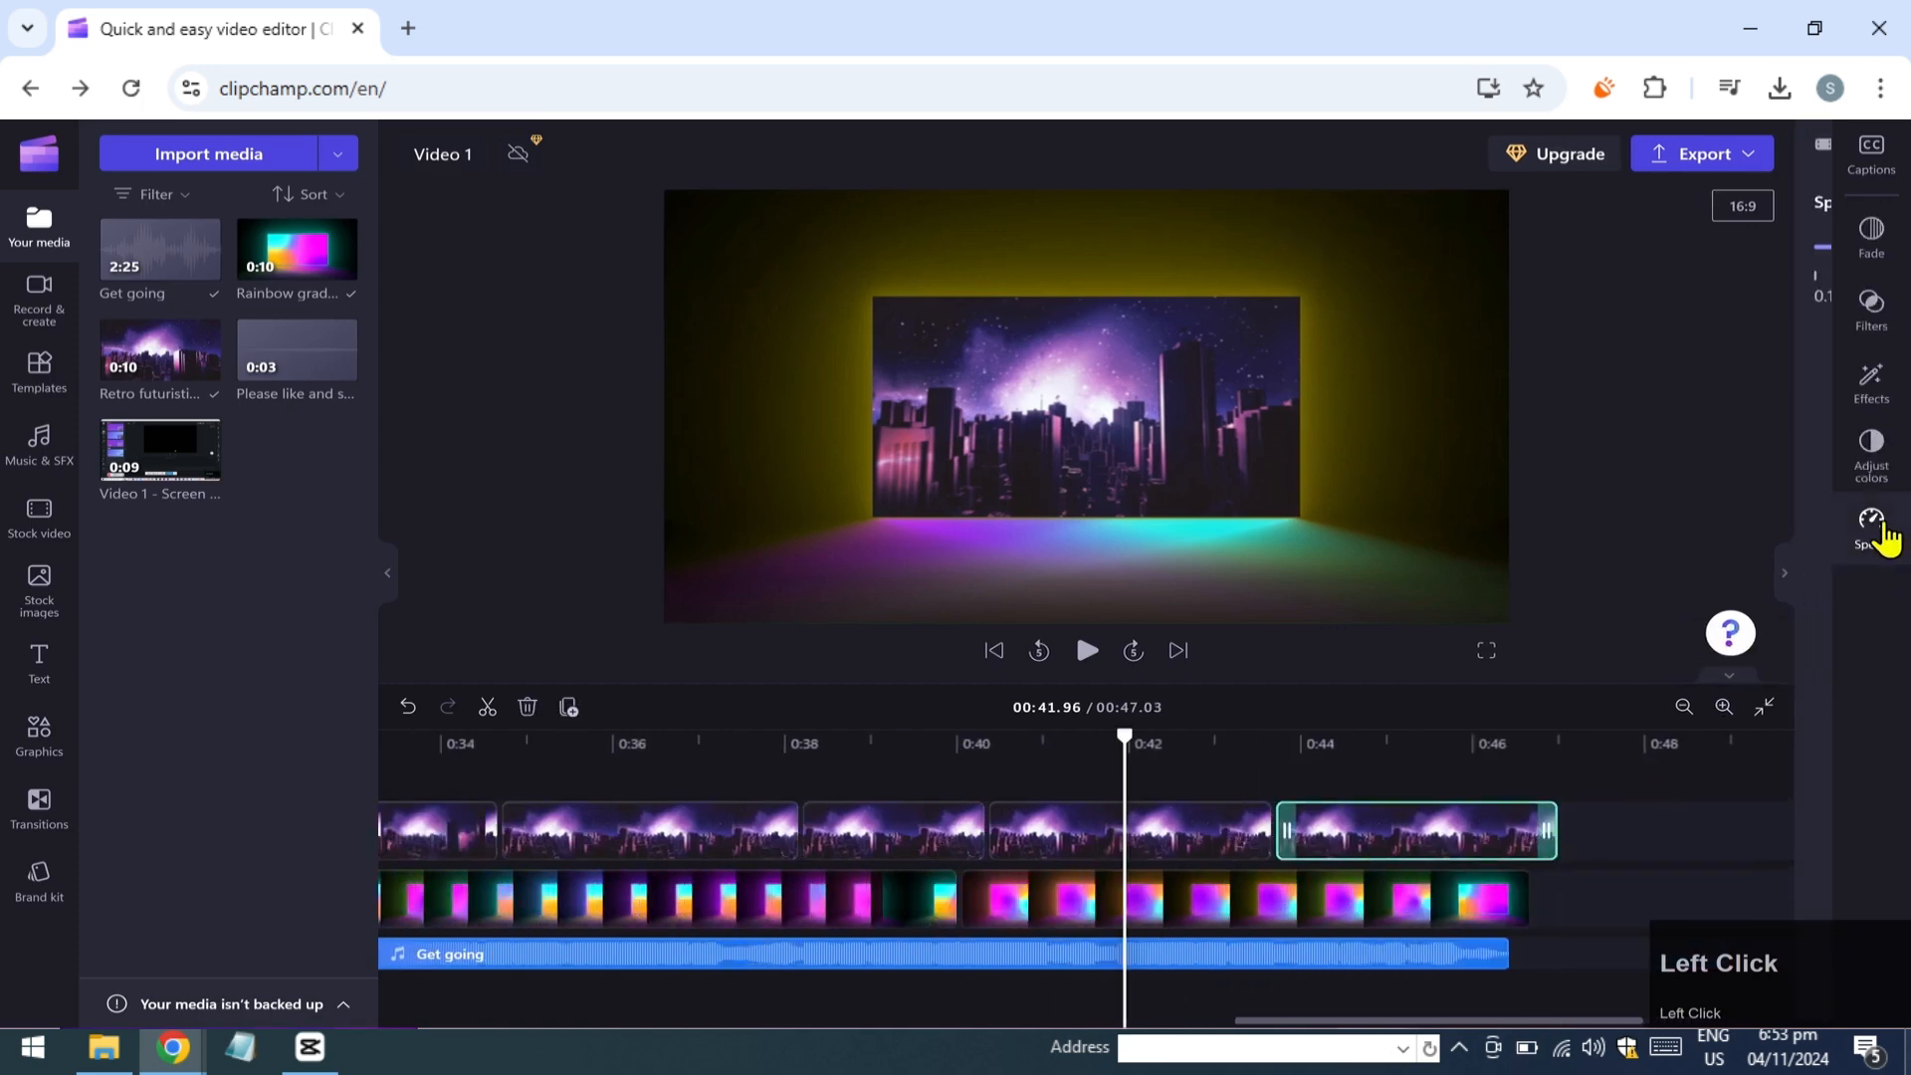
drag(1210, 1020, 1339, 1021)
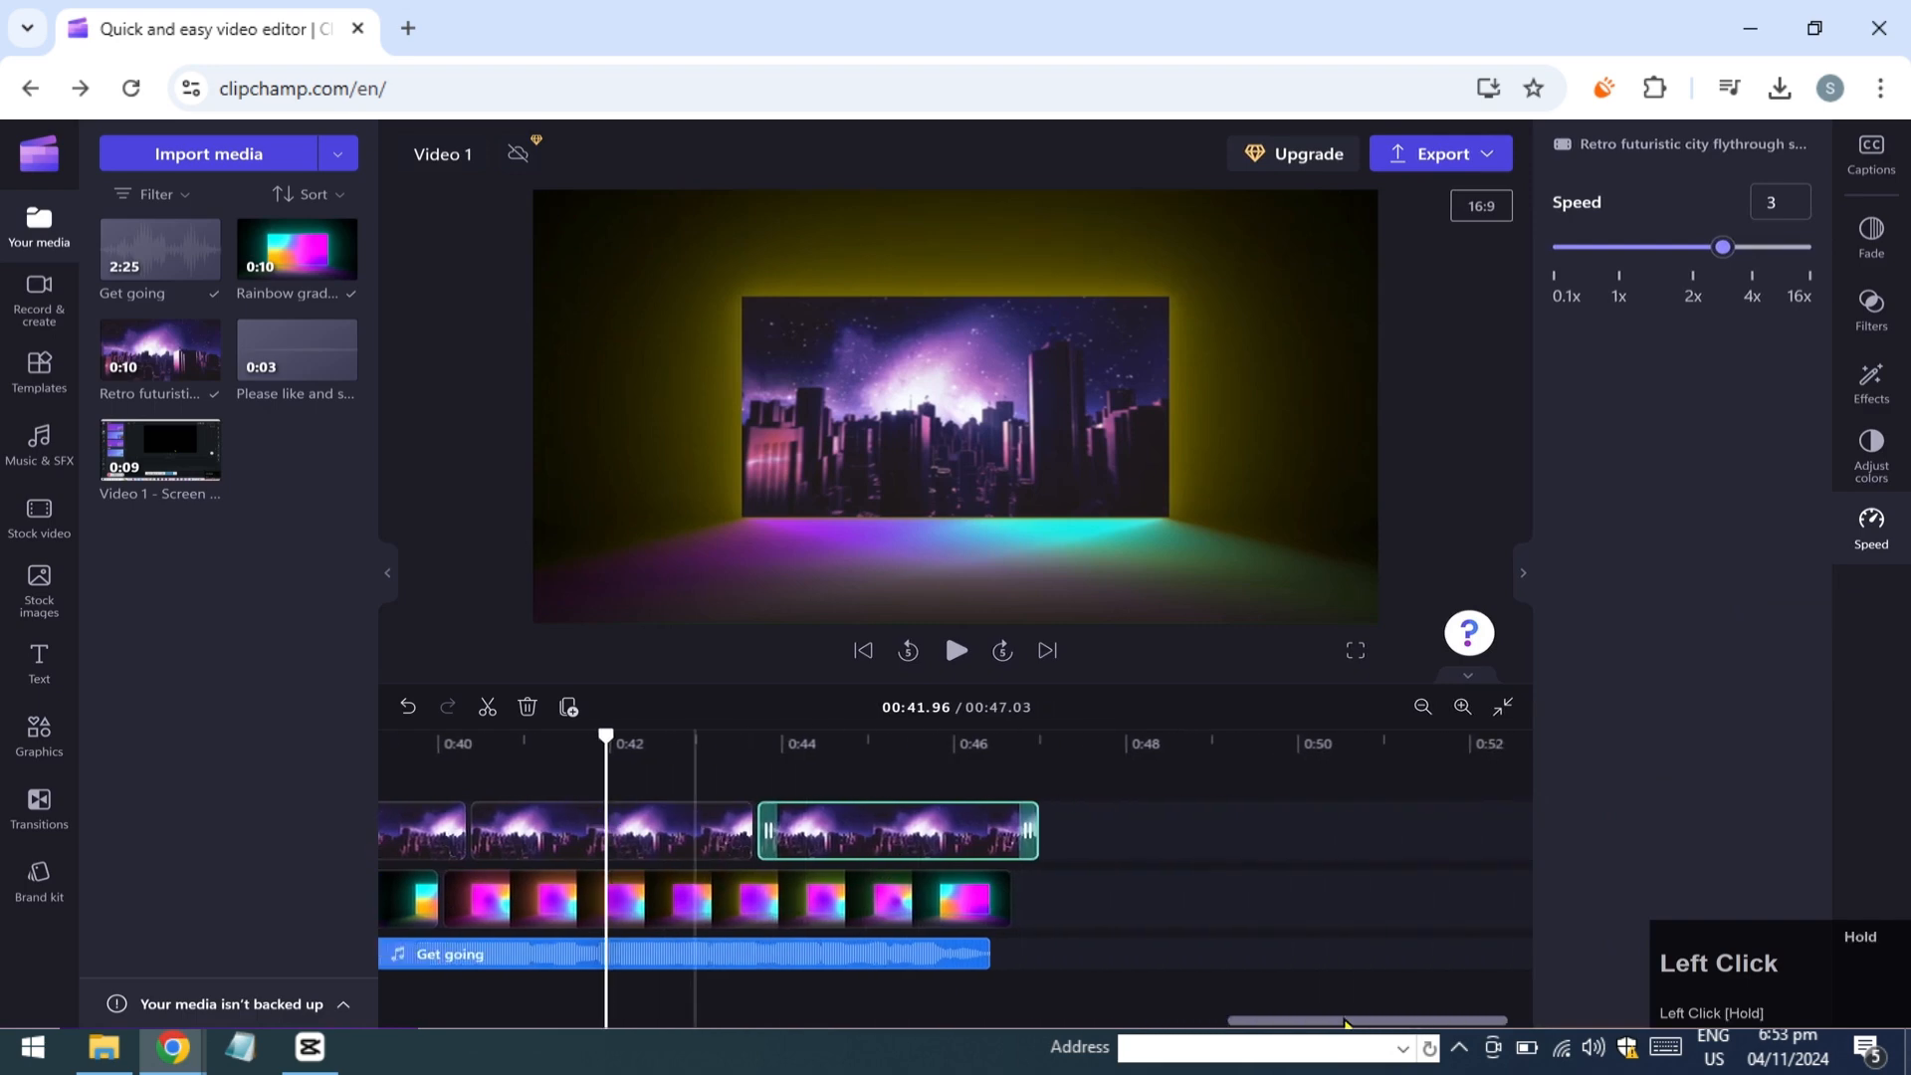
drag(980, 742, 994, 746)
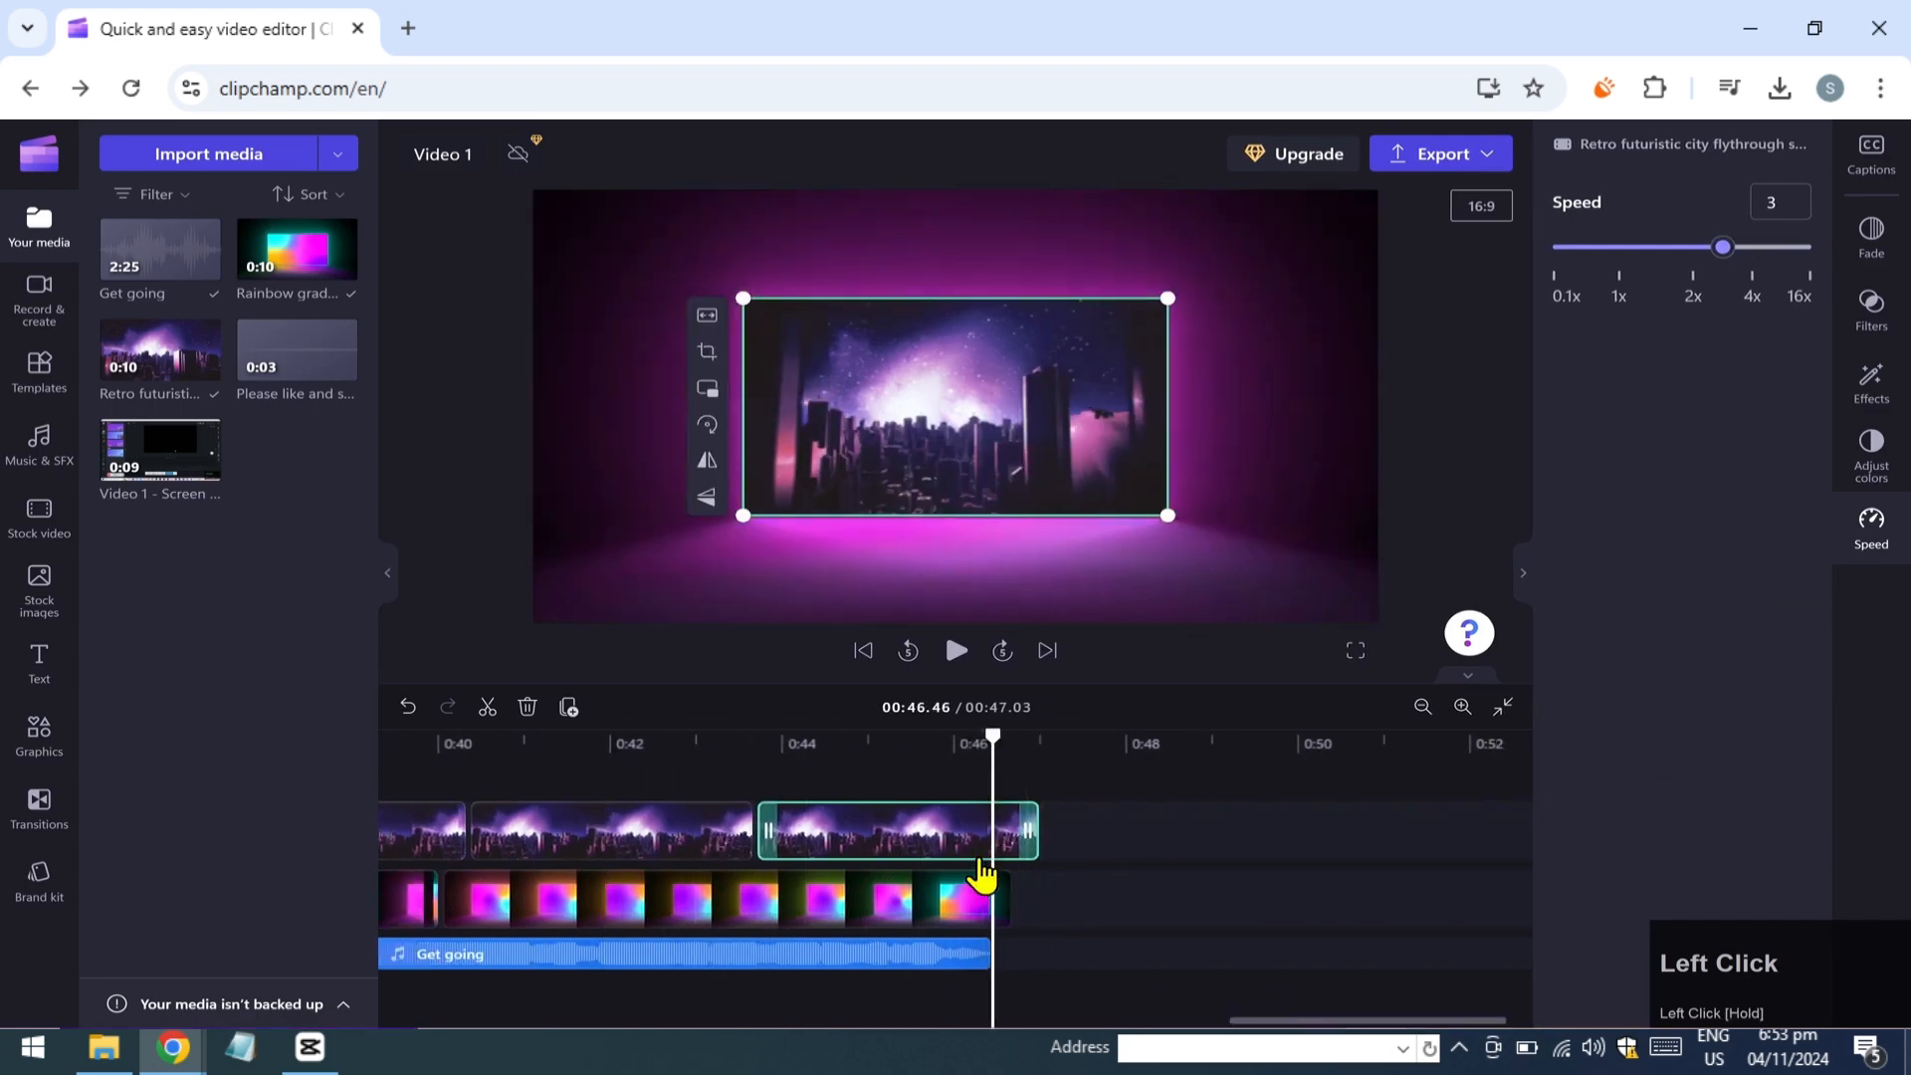
click(1722, 249)
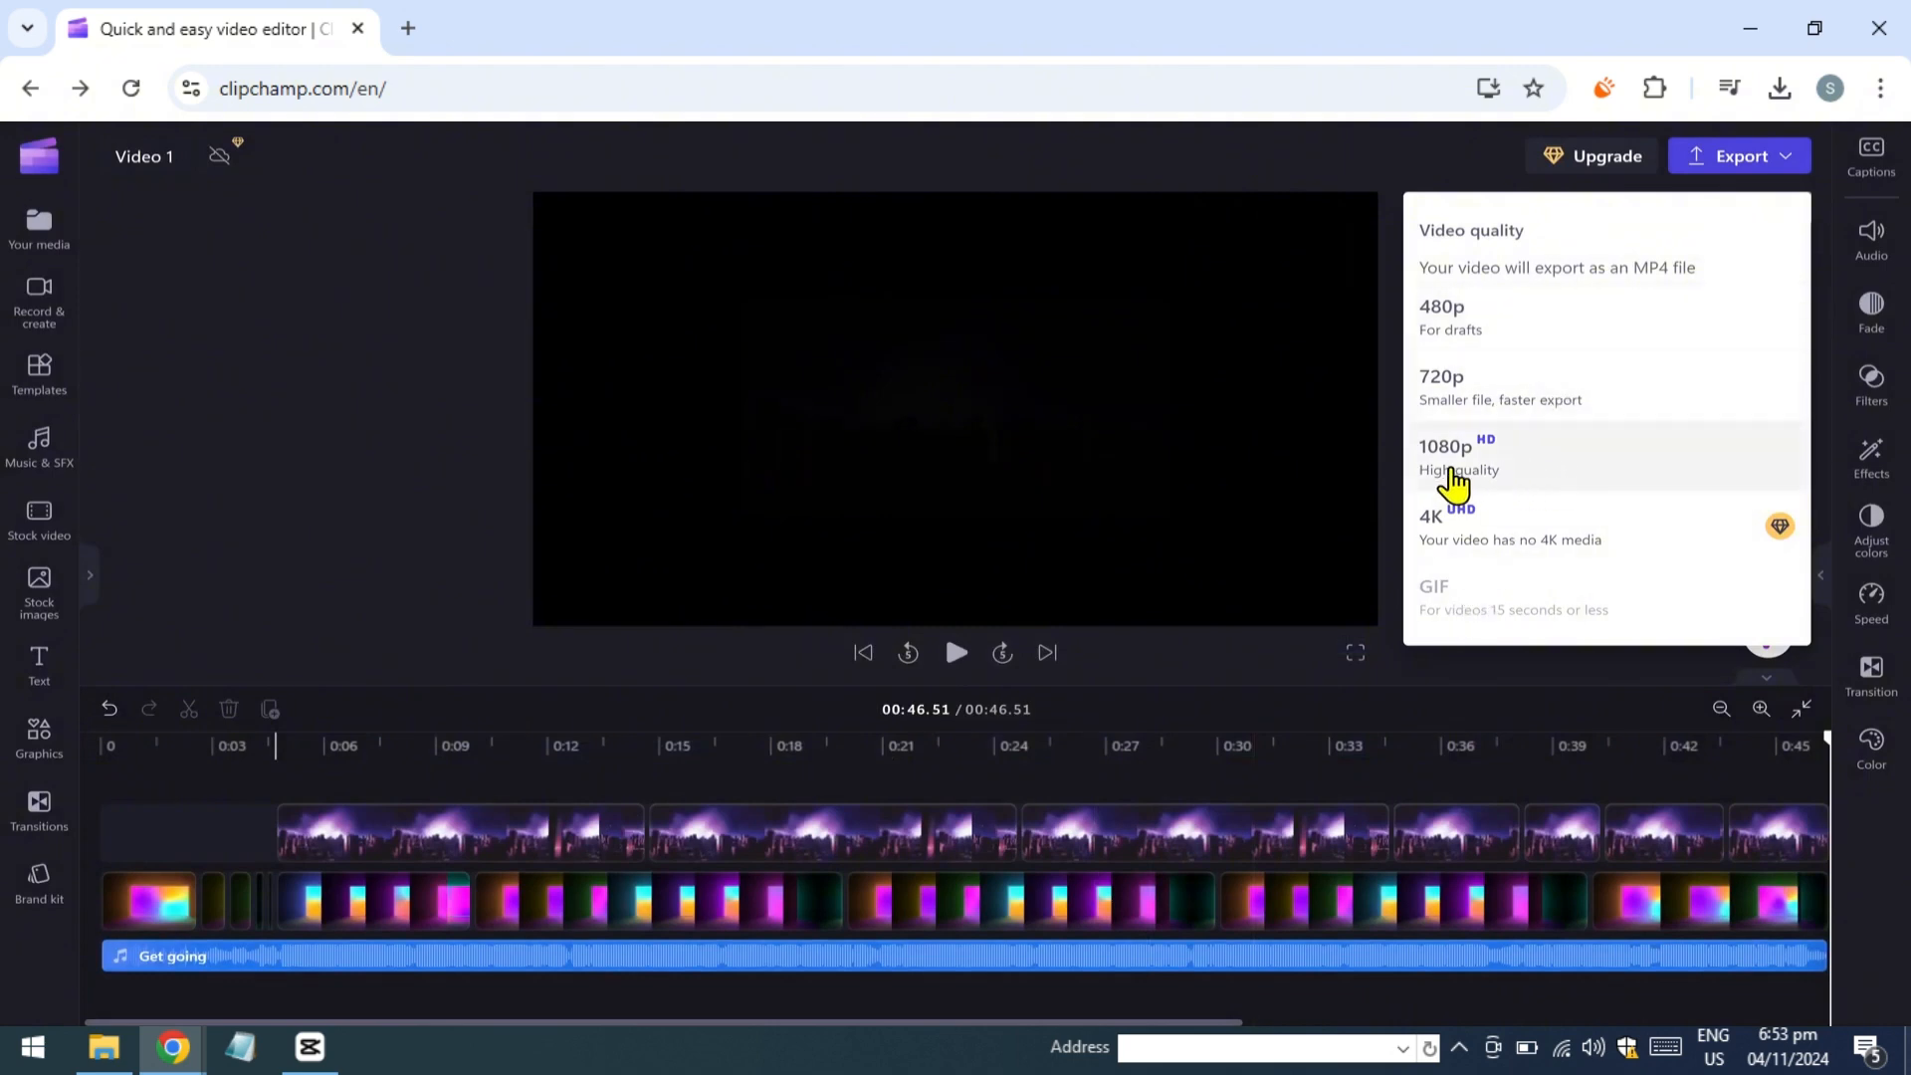
Export the video in 1080p.
click(1534, 487)
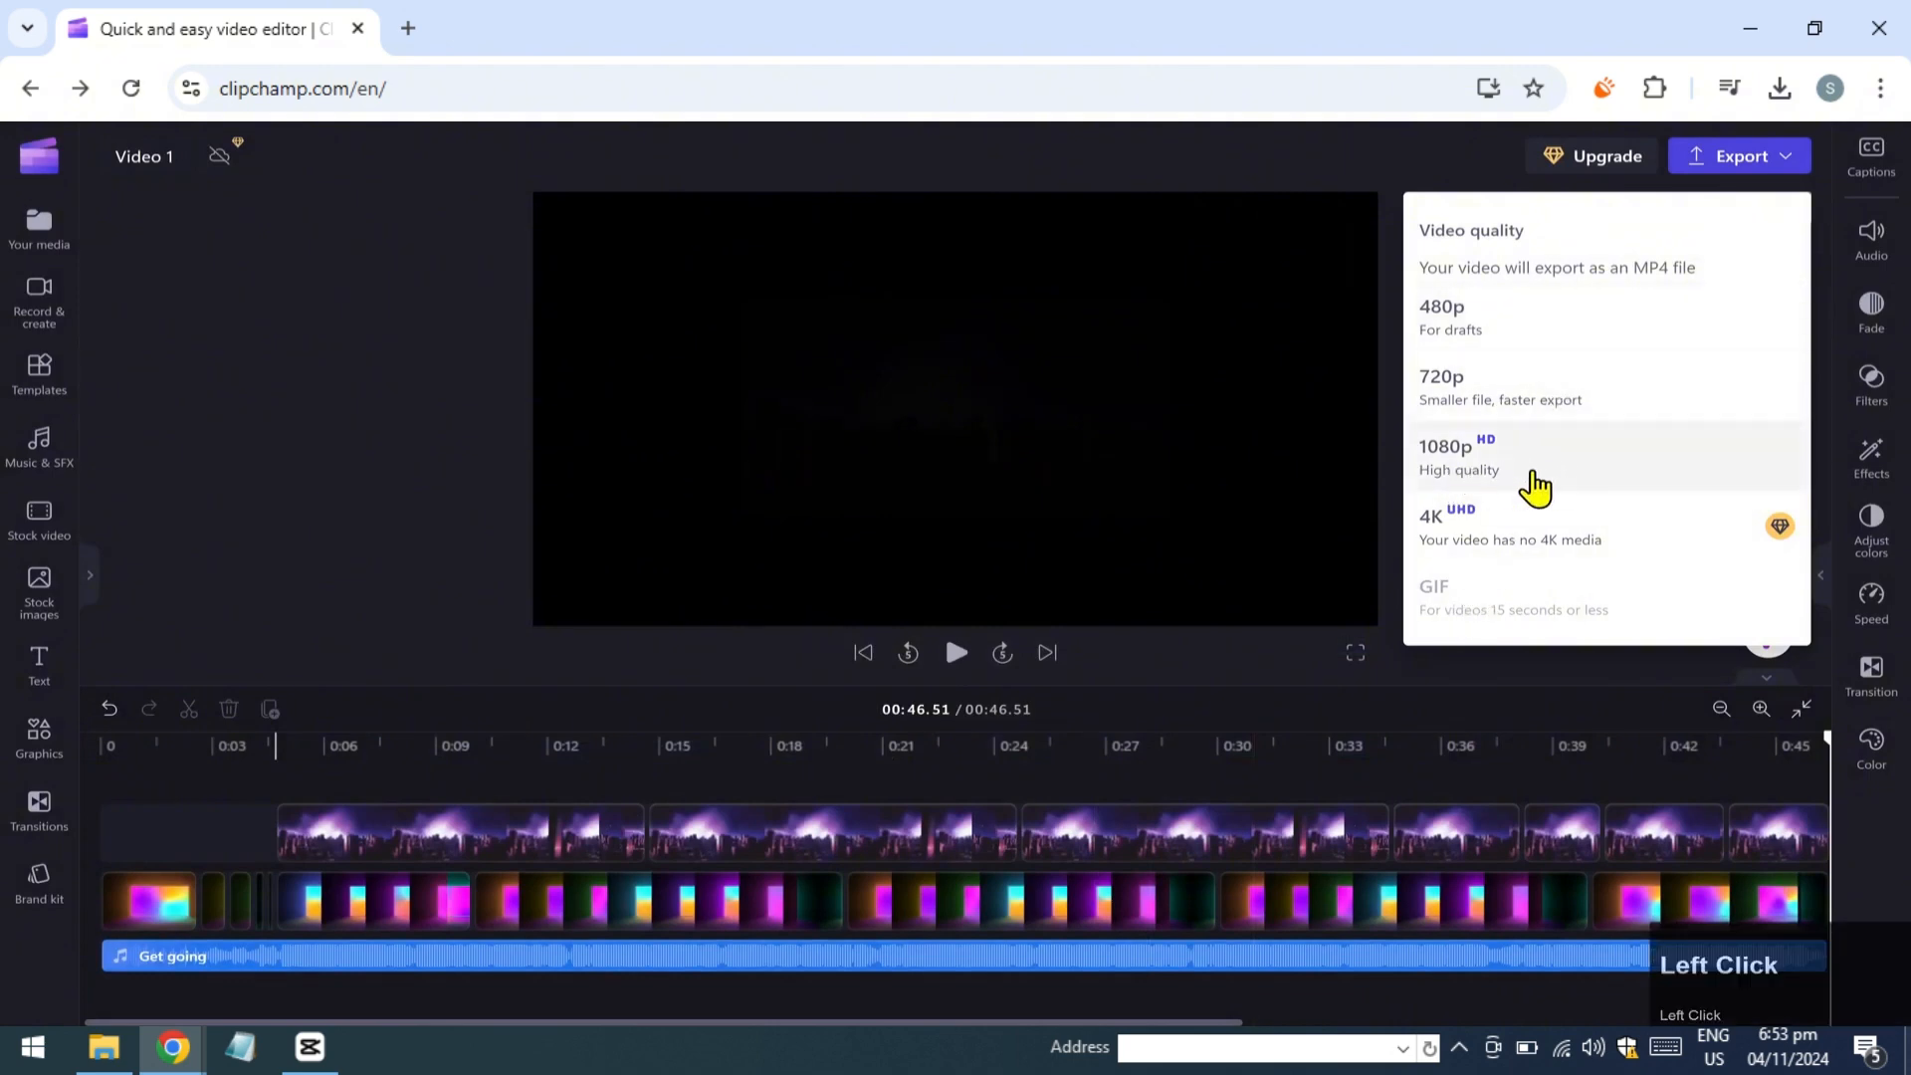